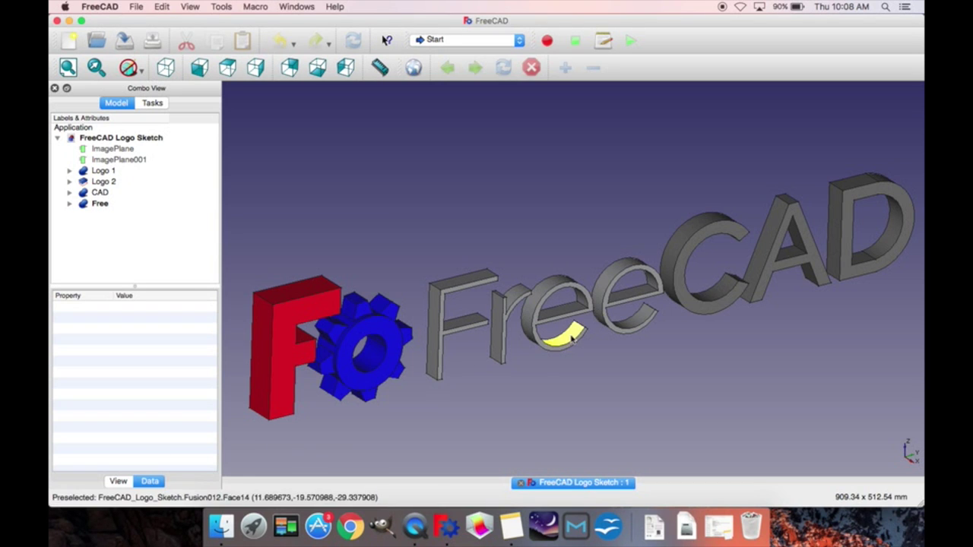
Step: Examine the FreeCAD logo model by zooming out and back in around the cursor
left_click(112, 149)
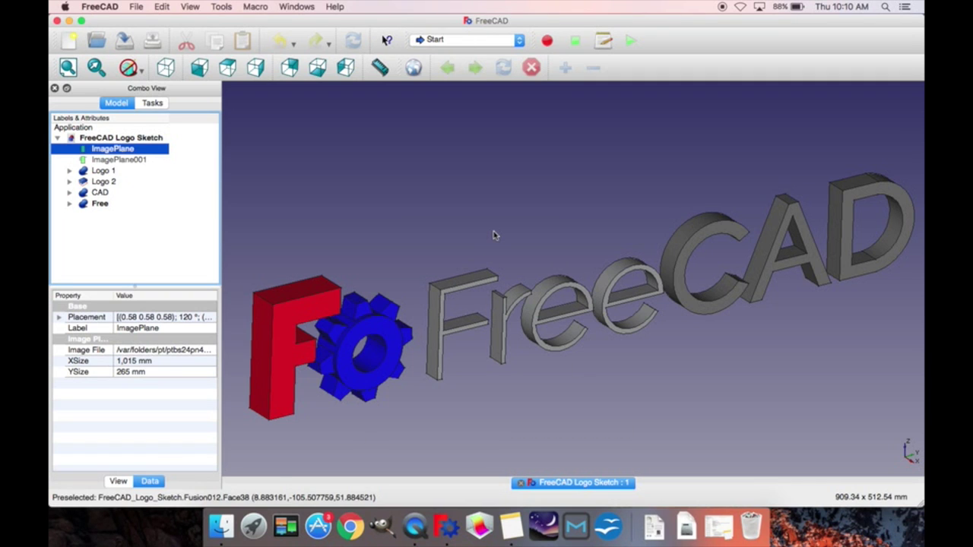
scroll(493, 235, "down", 10)
scroll(495, 235, "up", 8)
scroll(494, 235, "down", 3)
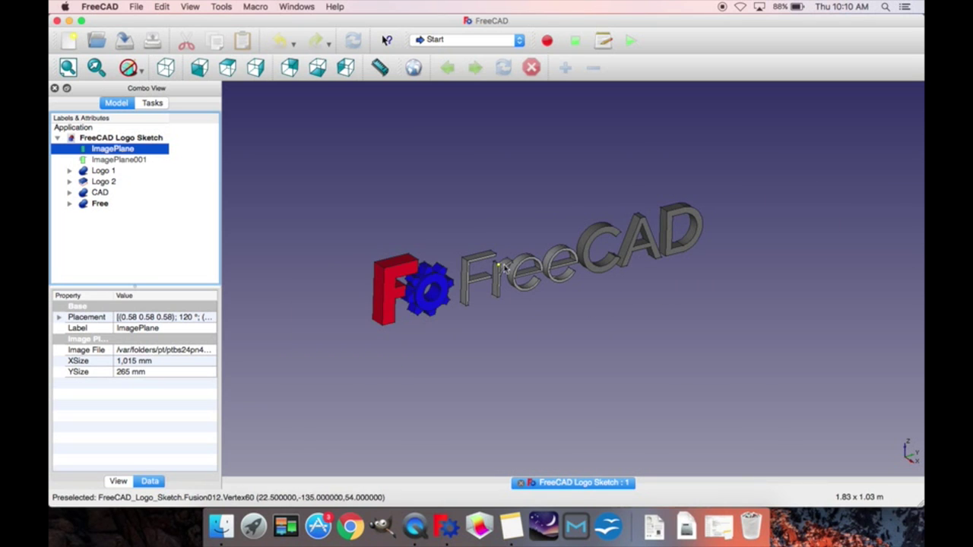
scroll(490, 273, "down", 6)
scroll(471, 285, "up", 5)
scroll(452, 292, "down", 6)
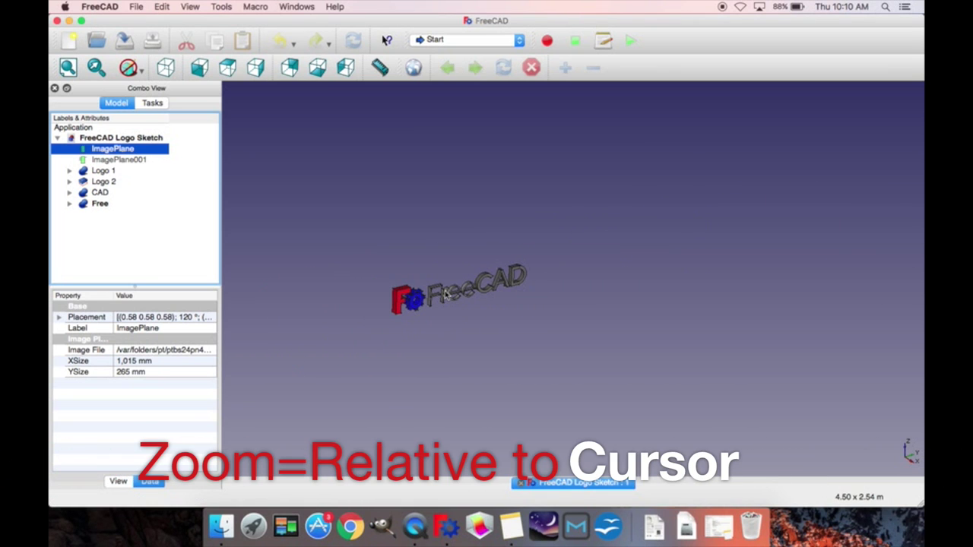
scroll(446, 295, "up", 6)
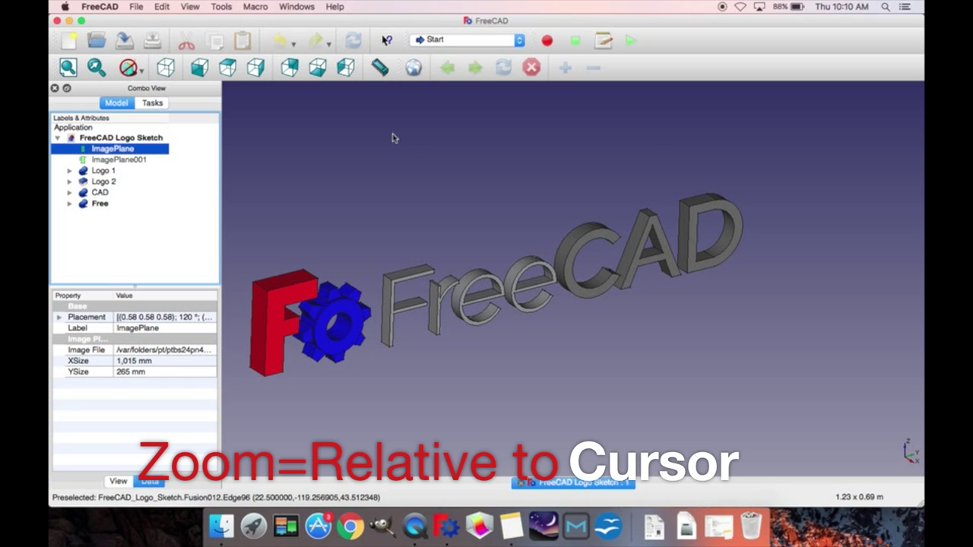
Step: Switch from the Start workbench to the Part workbench
left_click(443, 40)
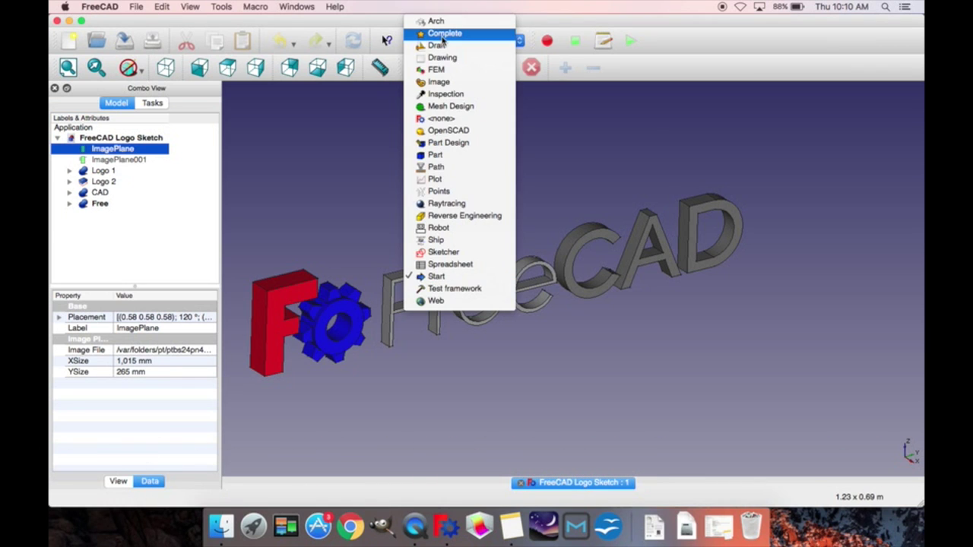
left_click(473, 158)
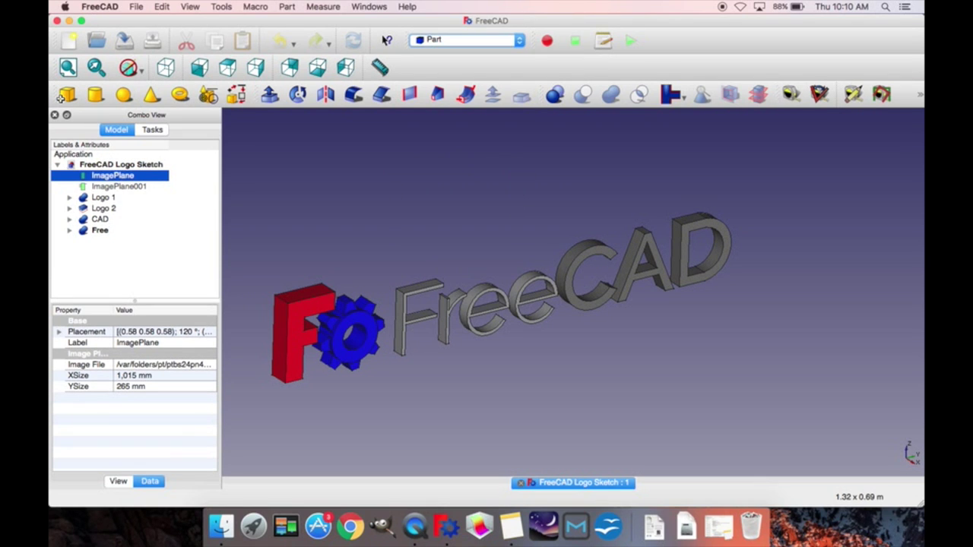
left_click_drag(54, 97, 403, 70)
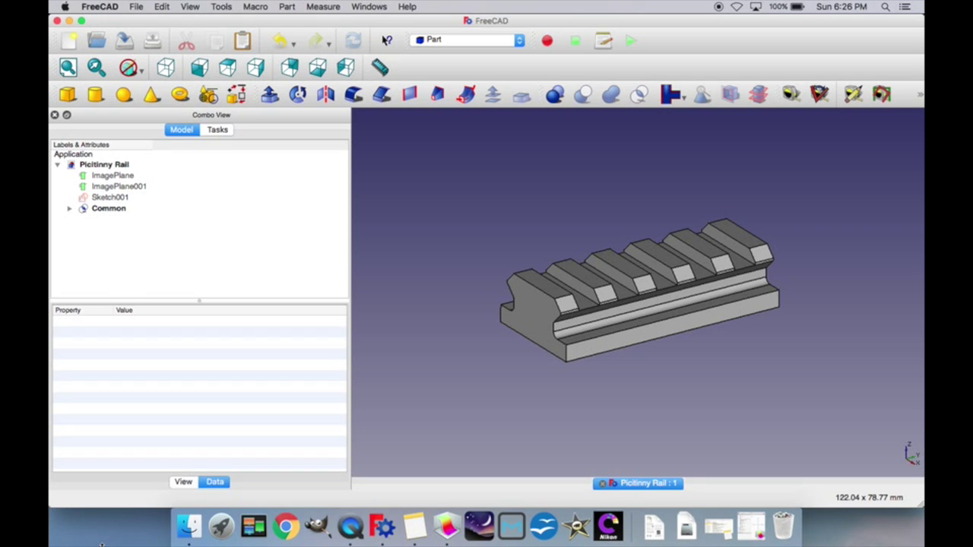
Step: Export the Common object of the Picitinny Rail to the Desktop as Untitled, using the STL Mesh format
left_click(83, 211)
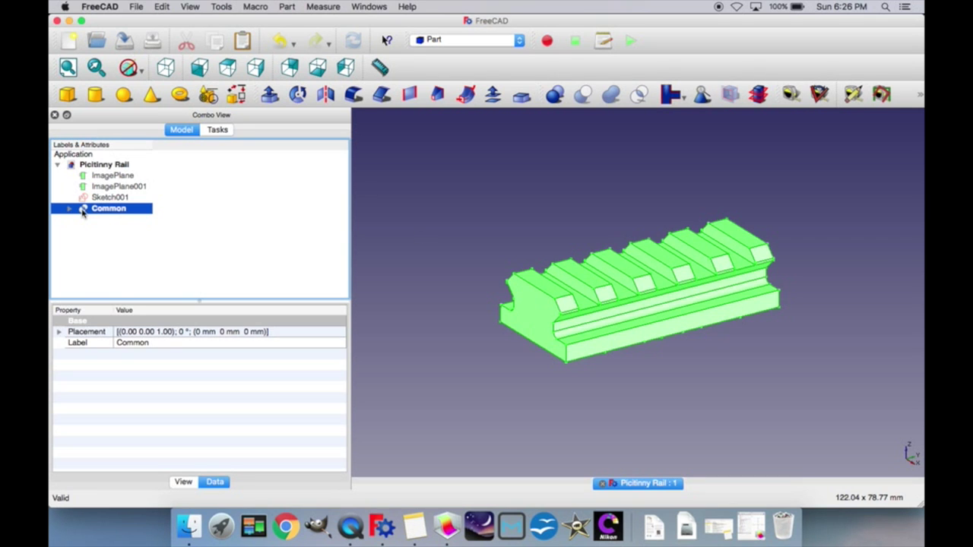
left_click(136, 6)
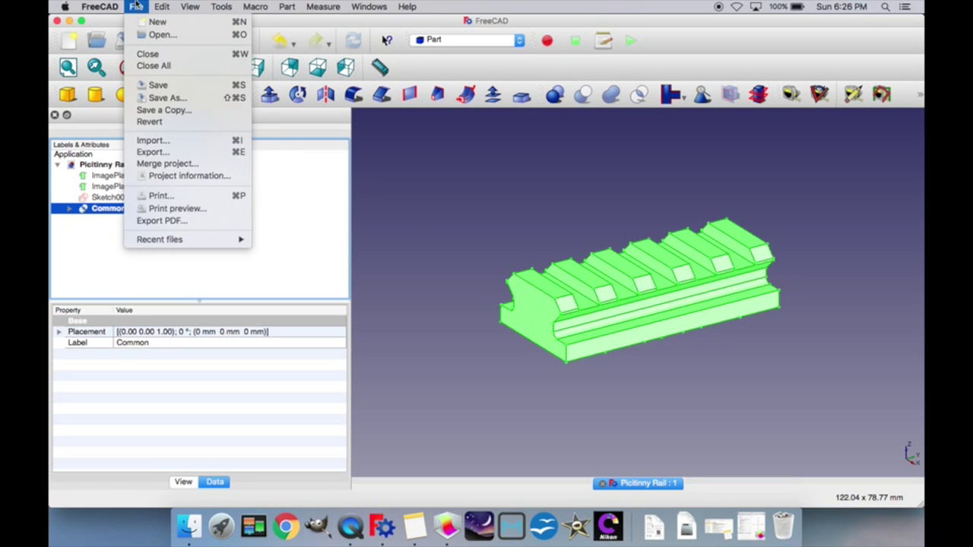
left_click(153, 152)
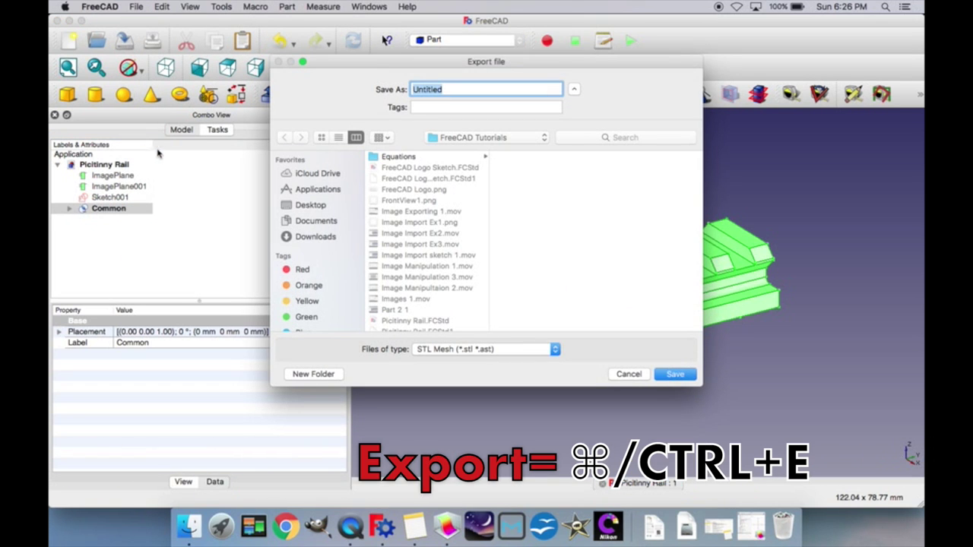
left_click(295, 208)
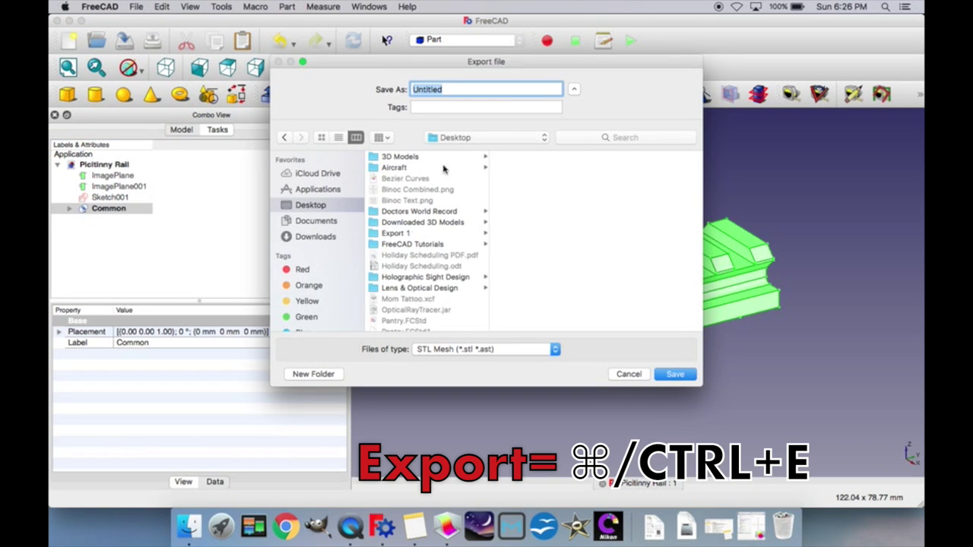
scroll(445, 197, "down", 3)
scroll(456, 236, "up", 3)
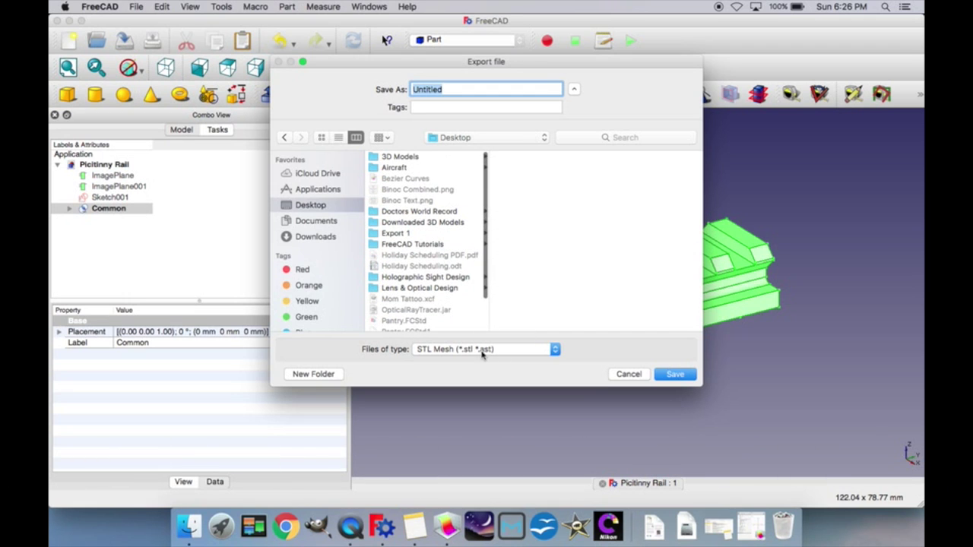
left_click(430, 352)
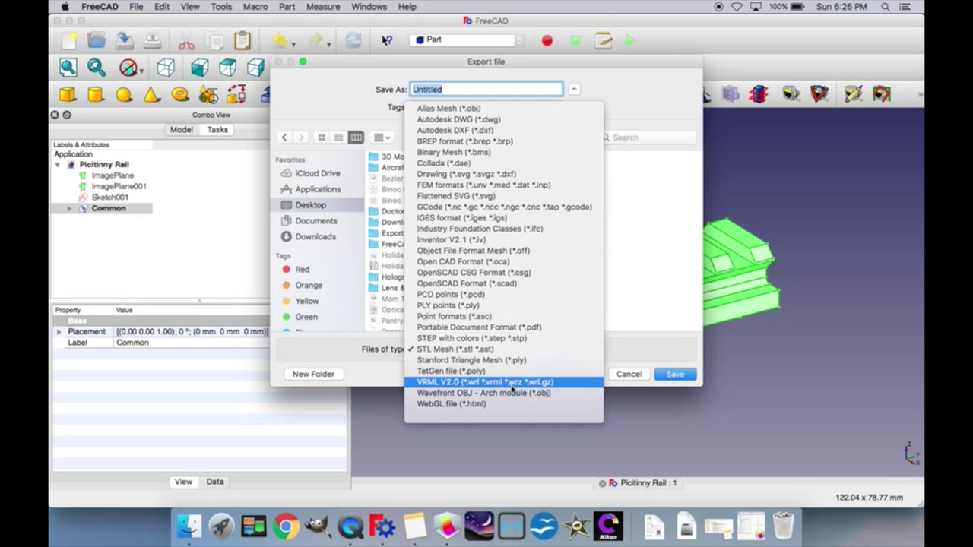
left_click(502, 349)
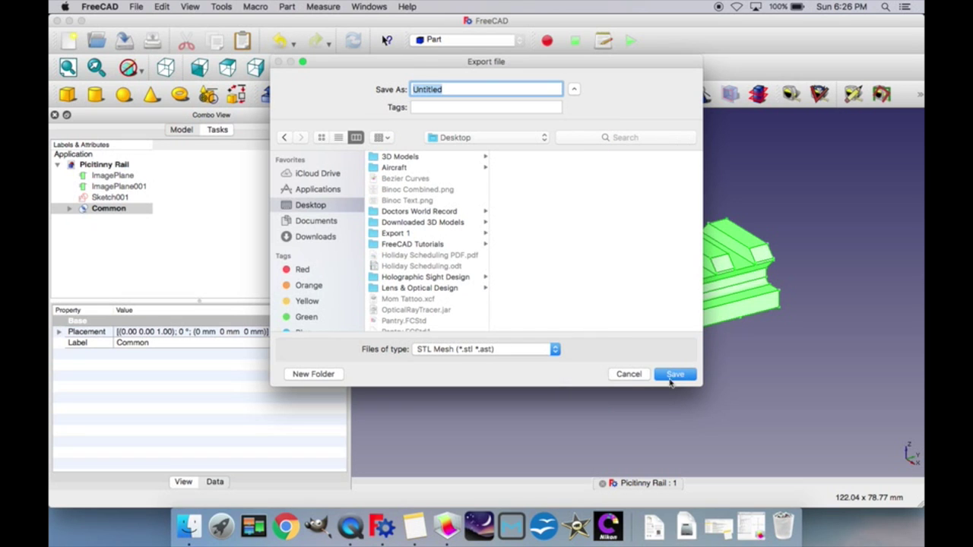
left_click(685, 374)
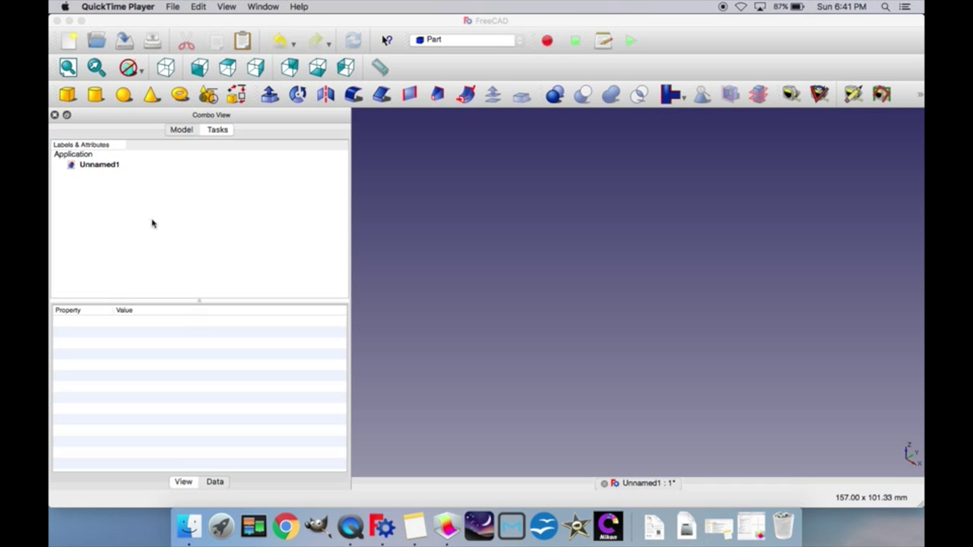
Step: Import Untitled.stl from the Desktop into the empty document
left_click(216, 29)
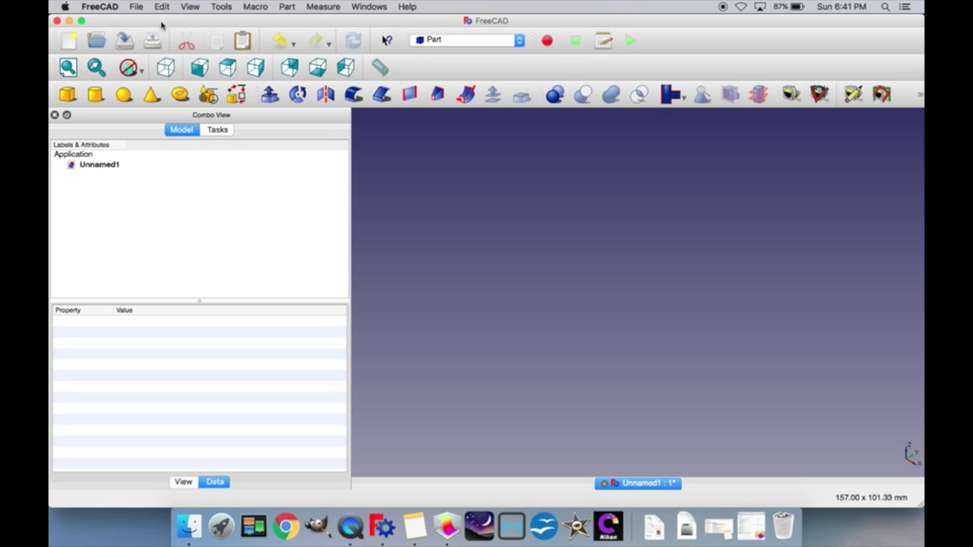
left_click(136, 7)
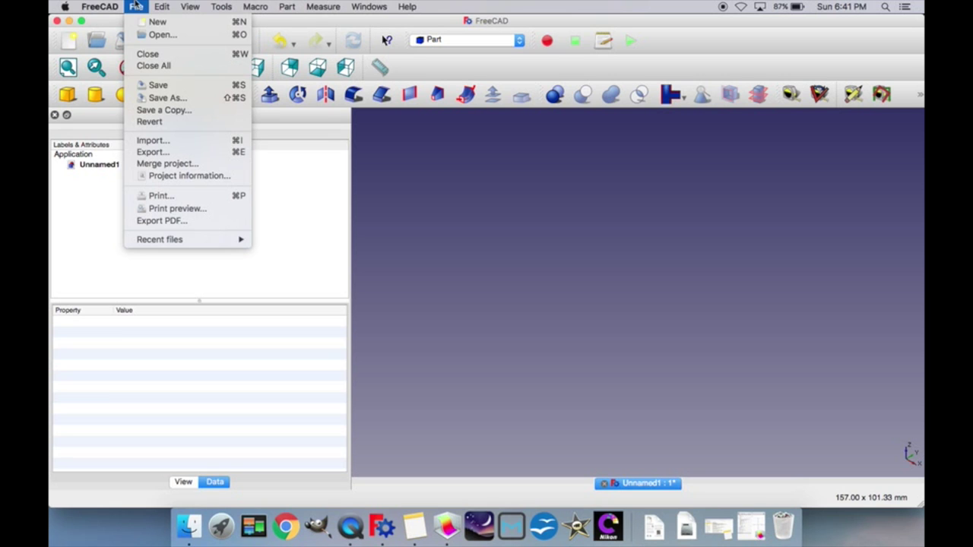
left_click(181, 145)
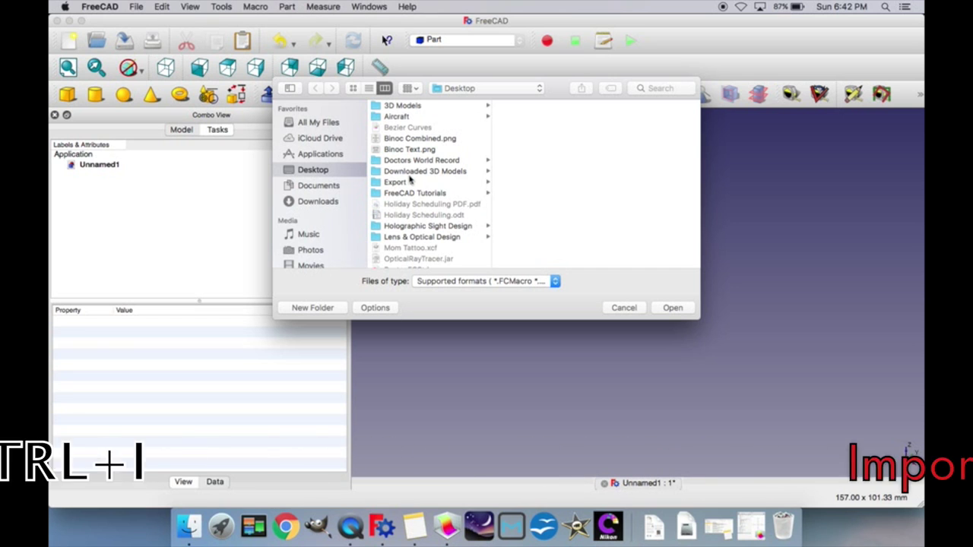
scroll(410, 180, "down", 3)
scroll(410, 179, "down", 3)
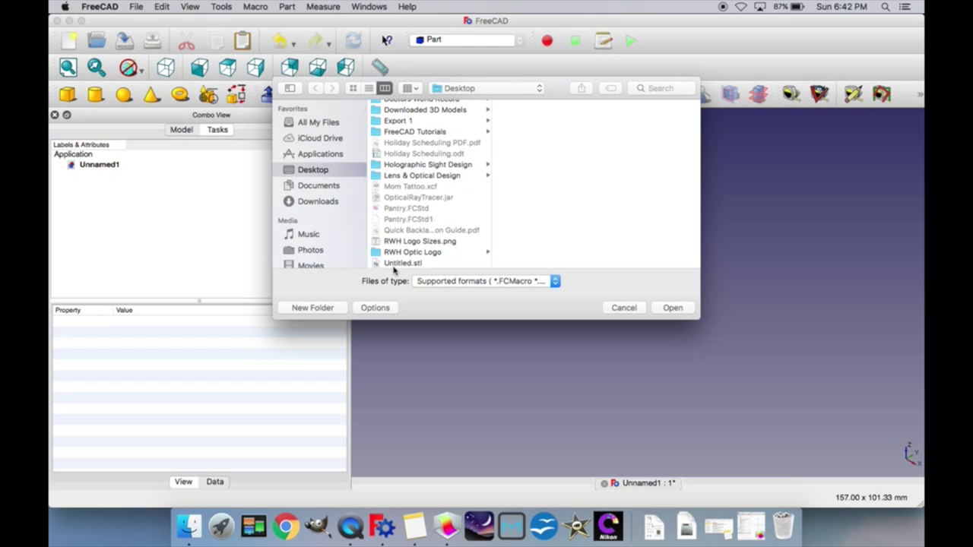
left_click(389, 264)
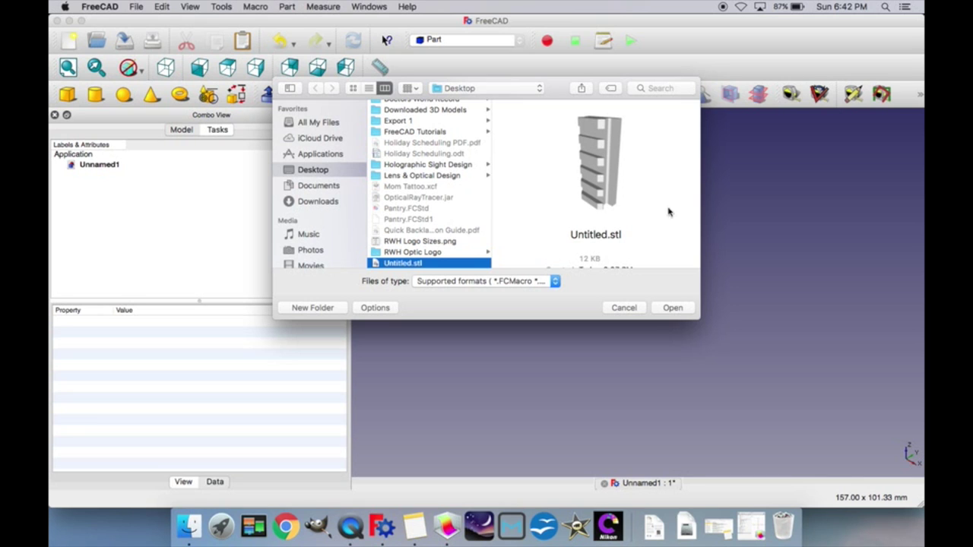
left_click(672, 308)
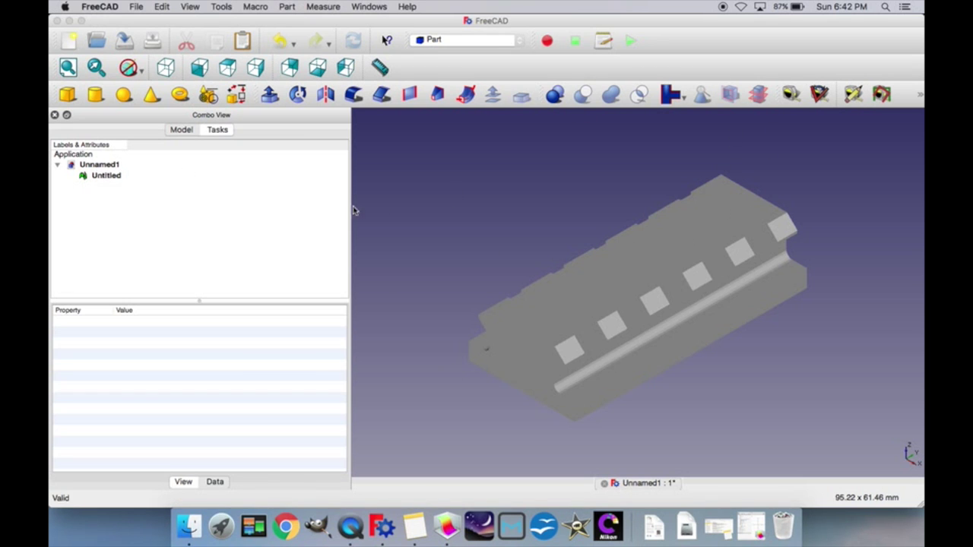
Step: Switch to the Mesh Design workbench, bring up its mesh import file chooser and dismiss it without importing
middle_click_drag(519, 281, 454, 119)
left_click(436, 38)
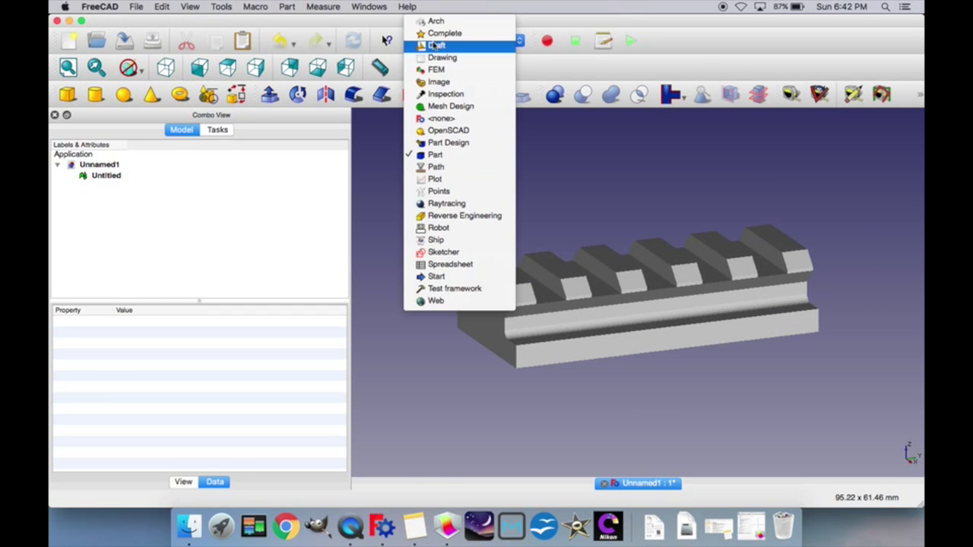
left_click(520, 45)
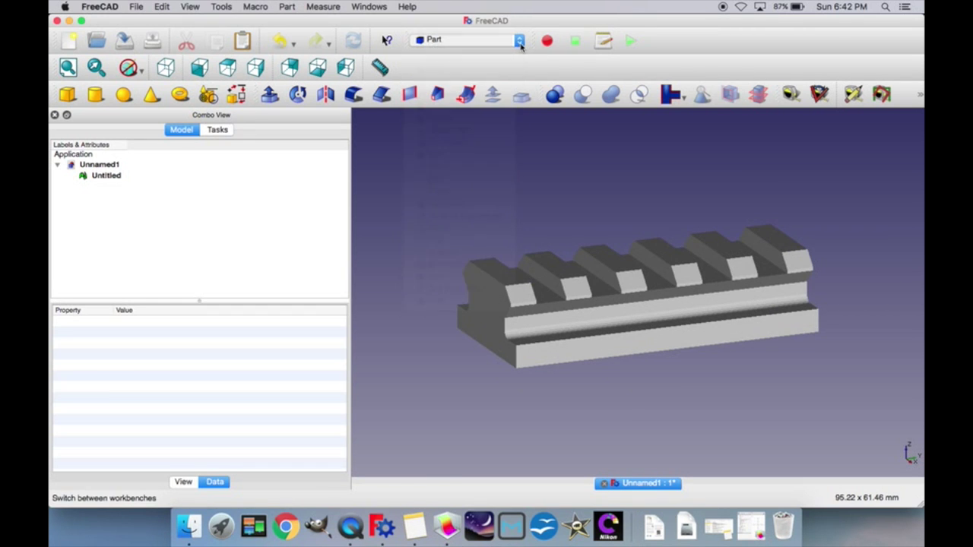
left_click(519, 42)
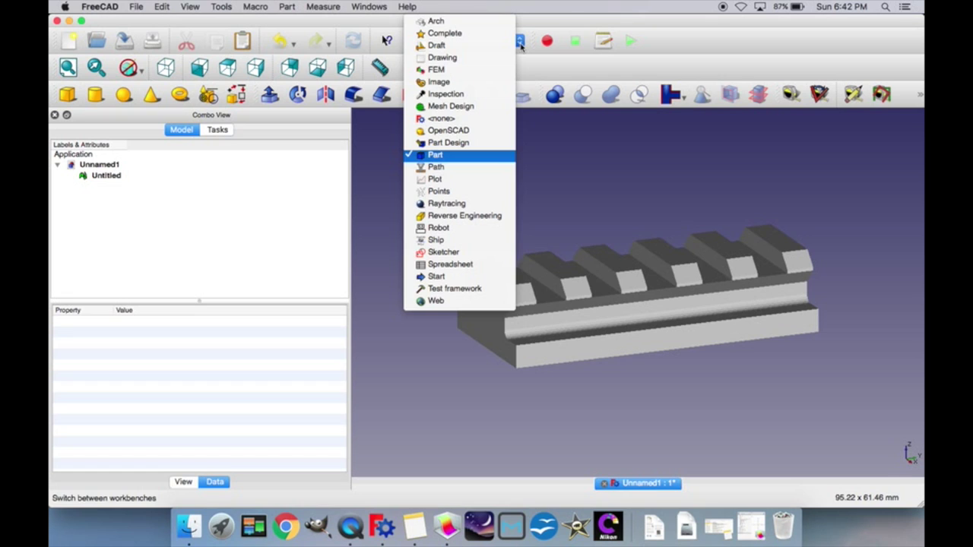
left_click(498, 110)
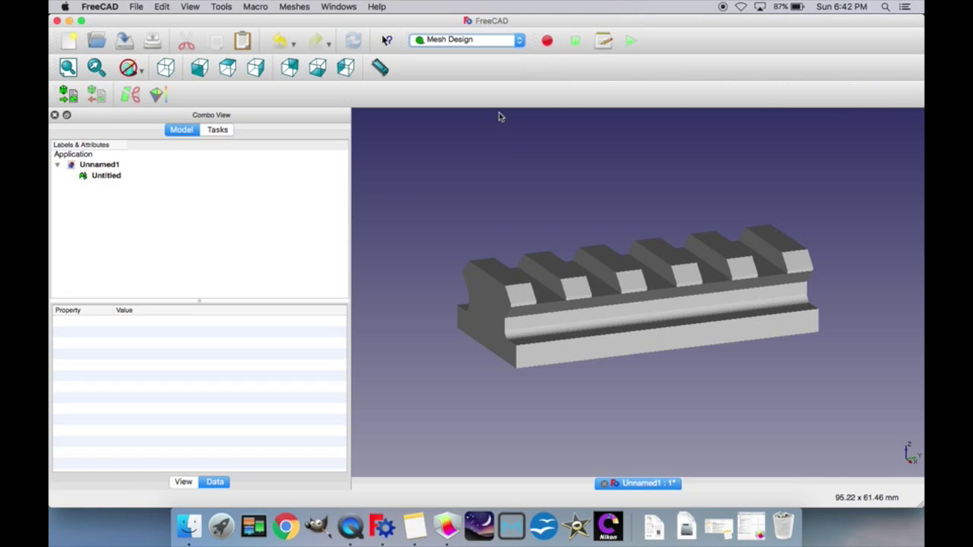
left_click(67, 96)
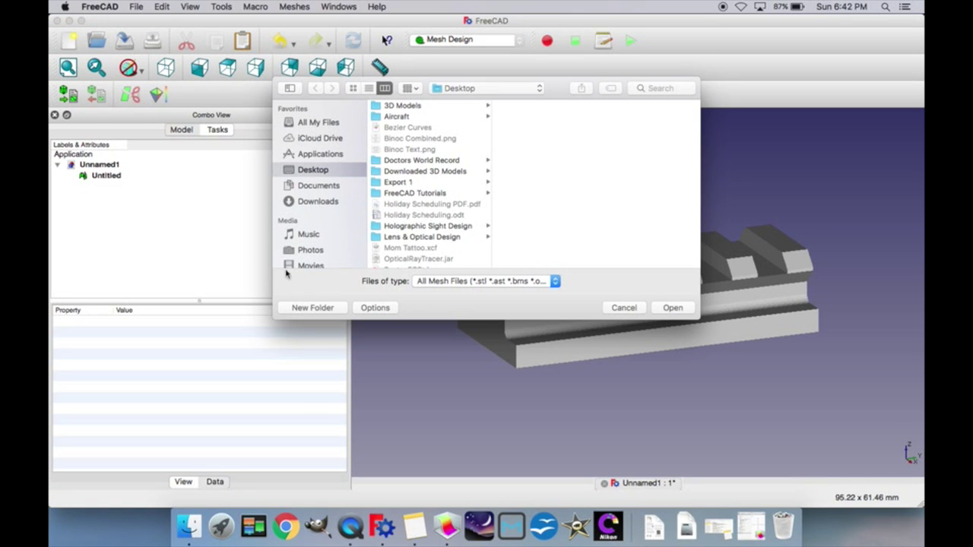
left_click(624, 308)
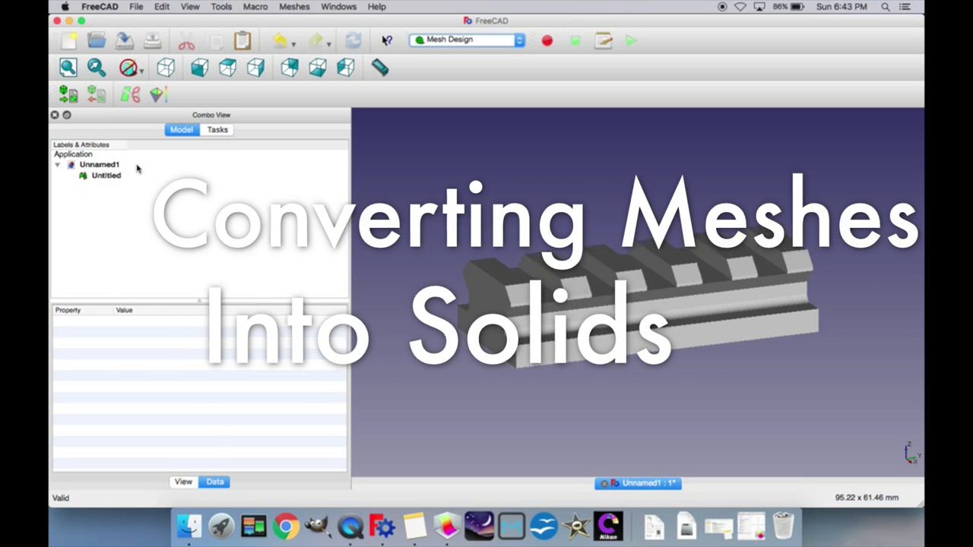
Step: Create a shape from the Untitled mesh in the Part workbench, using a sewing tolerance of 0.10
left_click(497, 43)
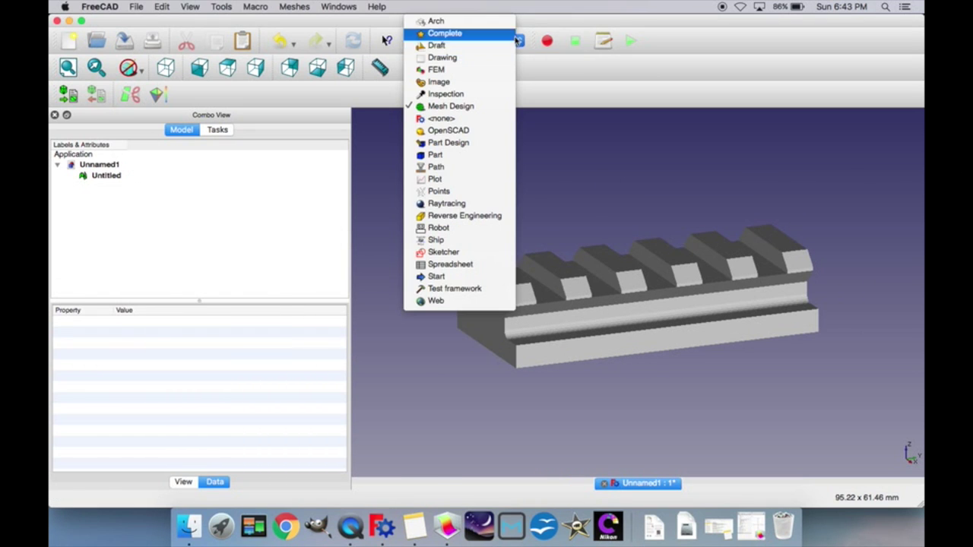
left_click(471, 155)
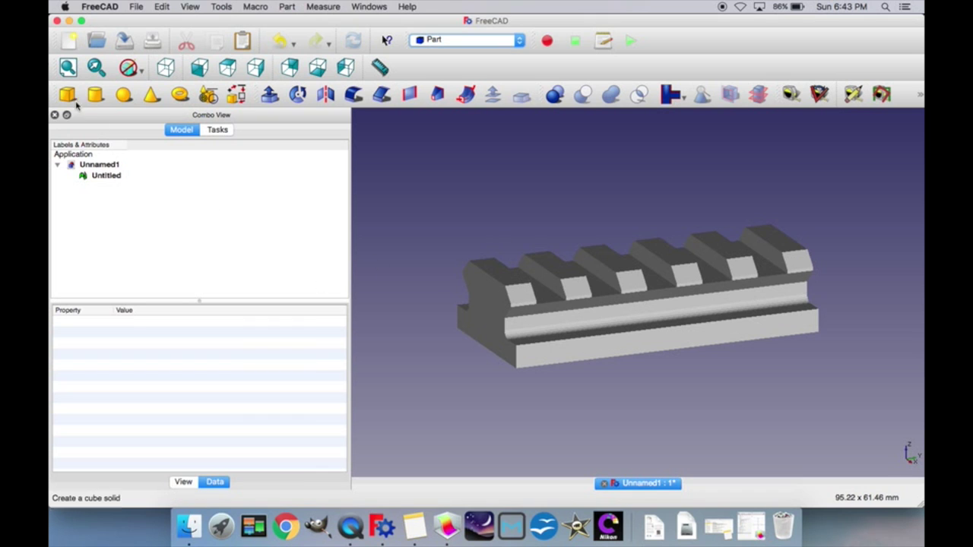
left_click(94, 176)
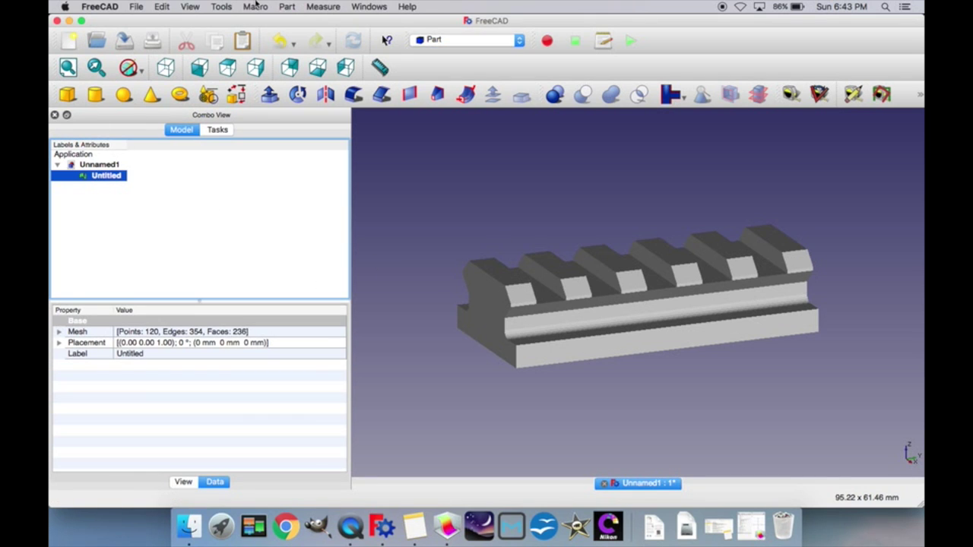
left_click(278, 6)
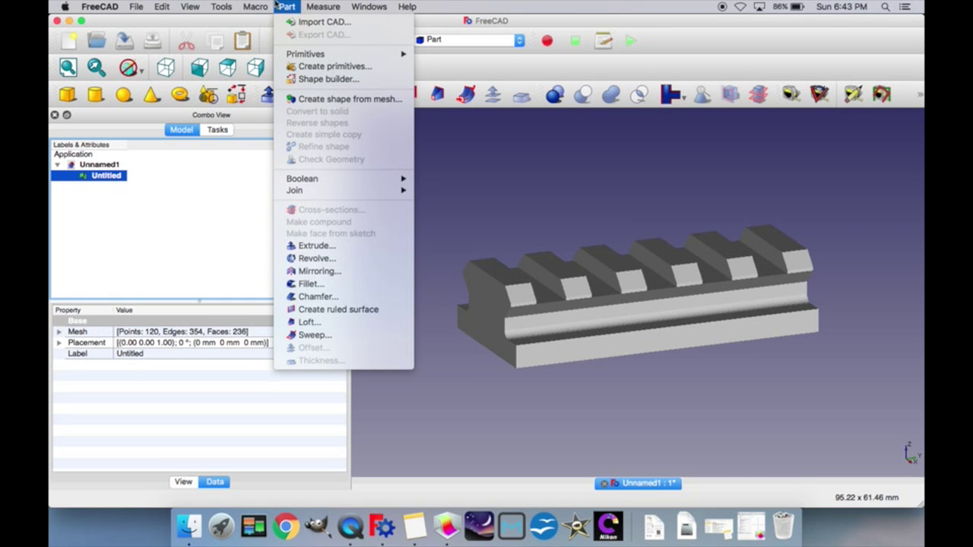
left_click(310, 99)
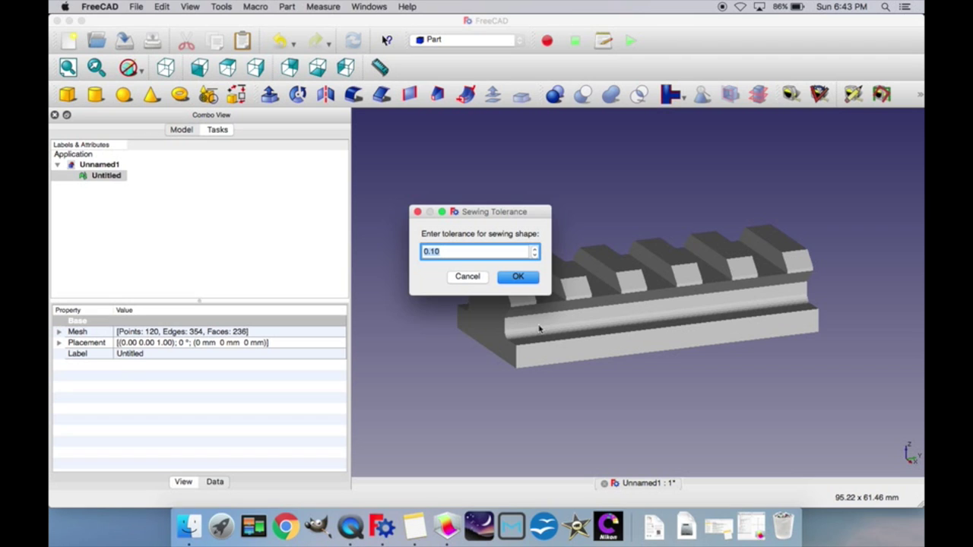
left_click(438, 251)
left_click(516, 276)
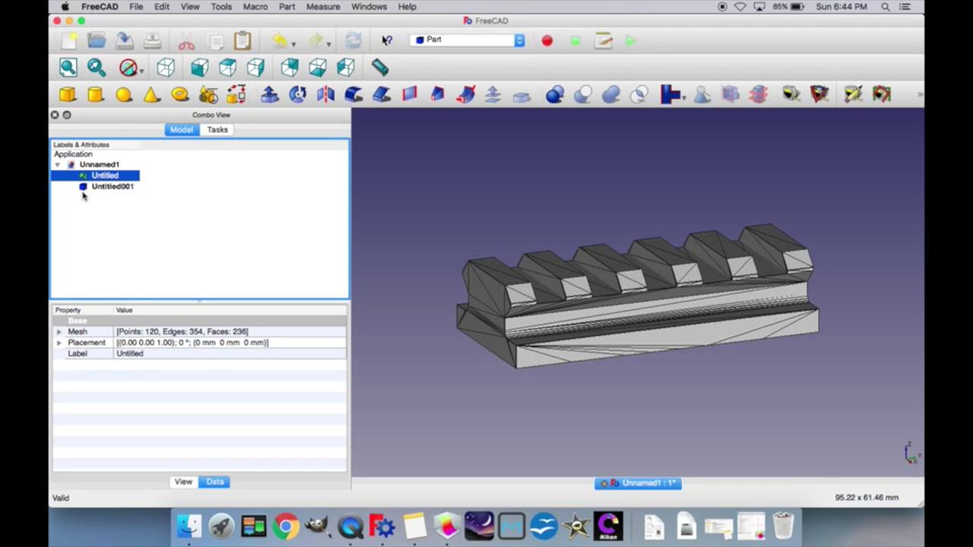
Step: Hide the original Untitled mesh and select the Untitled001 shape made from it
key("space")
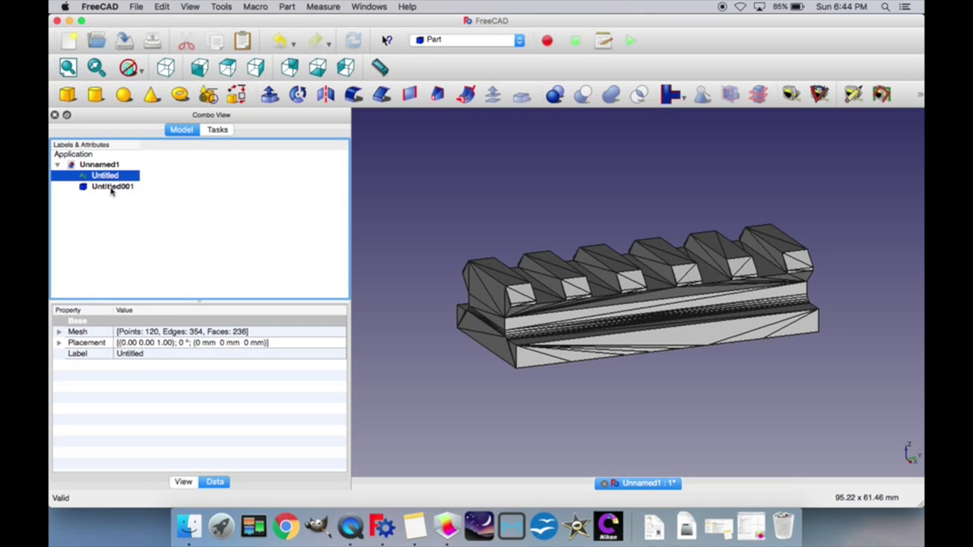
left_click(111, 189)
middle_click_drag(427, 317, 459, 317)
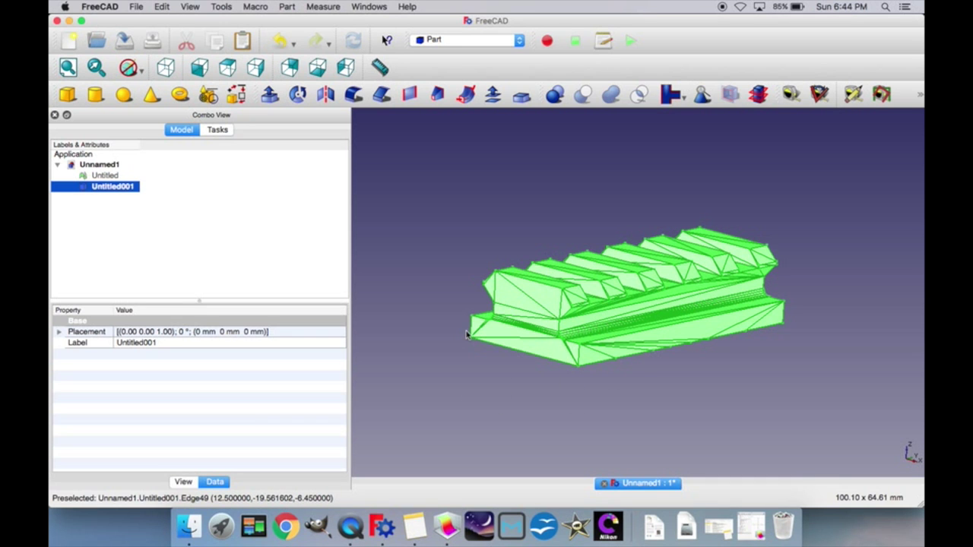
Step: Deselect the converted Untitled001 shape and examine its triangulated faces and edges close up from several angles
left_click(510, 354)
scroll(510, 354, "up", 5)
scroll(511, 354, "up", 2)
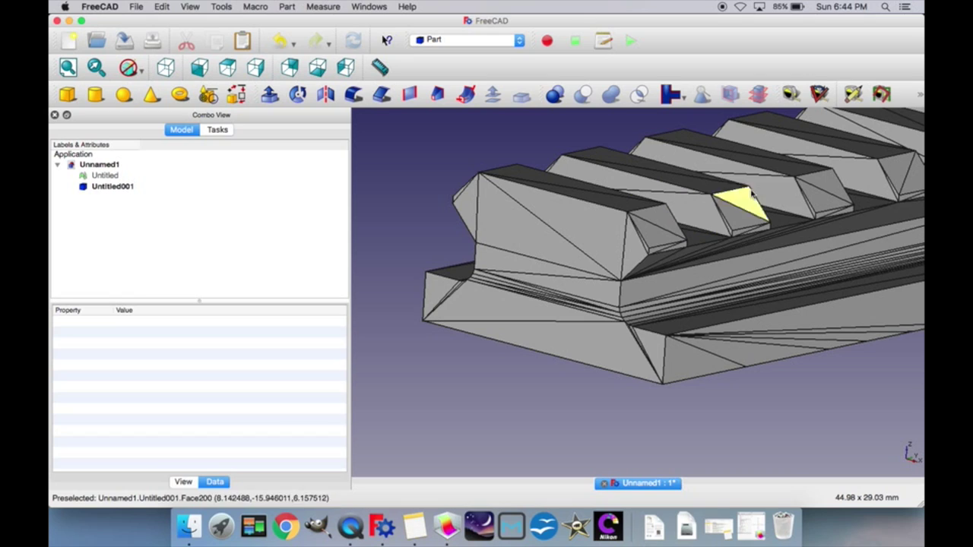
middle_click_drag(733, 382, 591, 357)
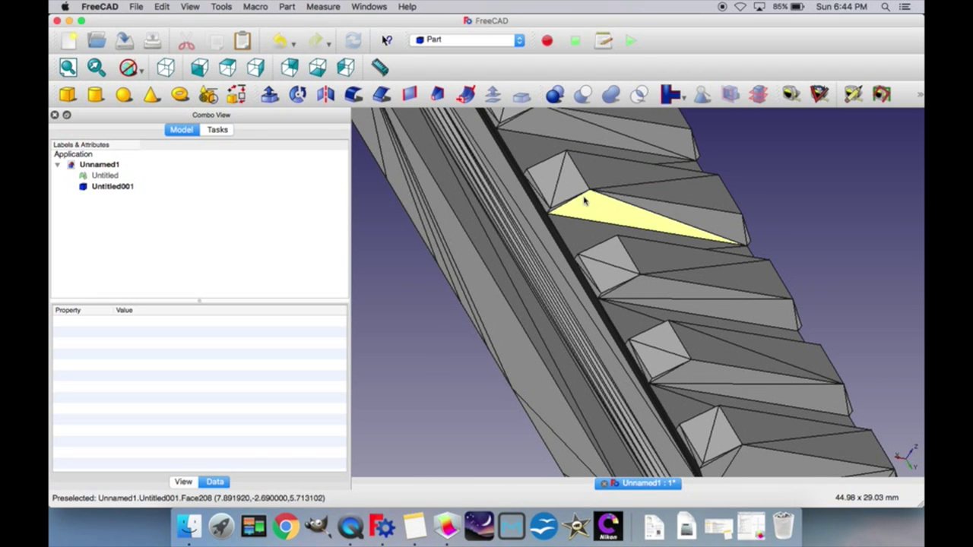
scroll(535, 282, "down", 5)
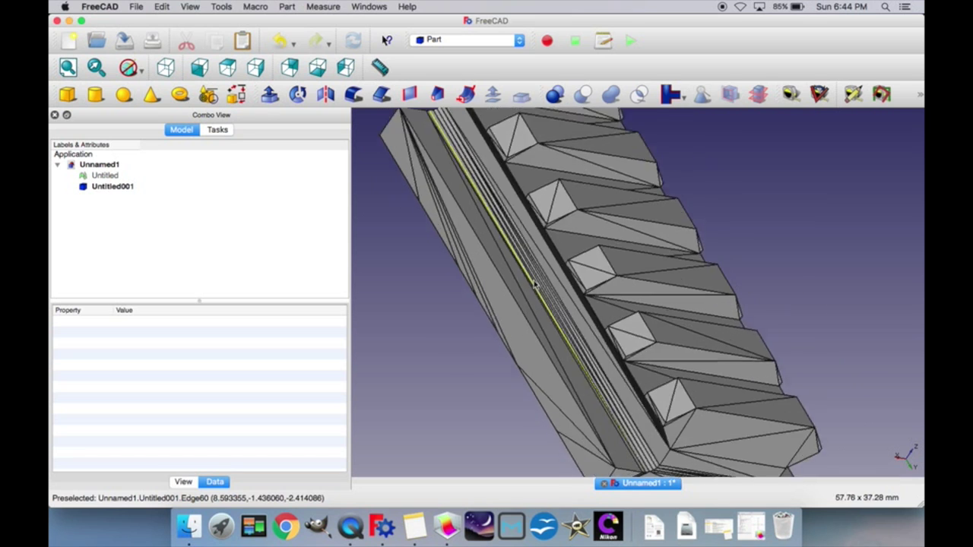
scroll(593, 421, "up", 3)
scroll(608, 422, "up", 5)
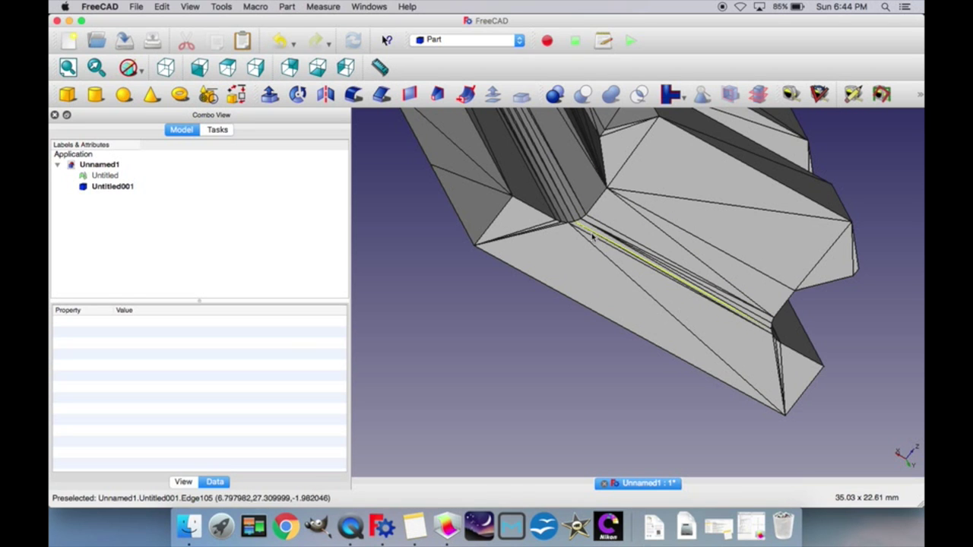
middle_click_drag(526, 212, 612, 289)
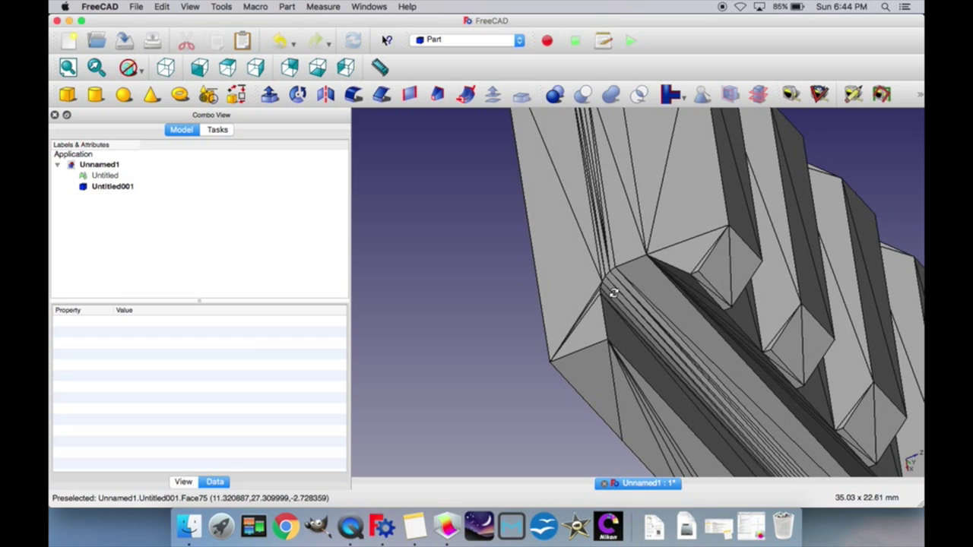
left_click(165, 67)
key("v")
key("f")
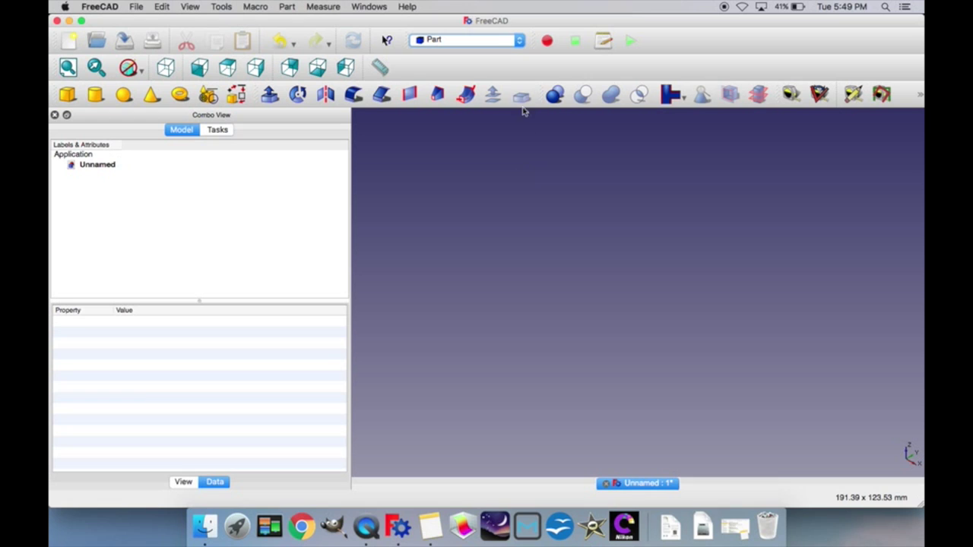
Step: Switch to the Part Design workbench and show the model tree of the empty document
left_click(519, 41)
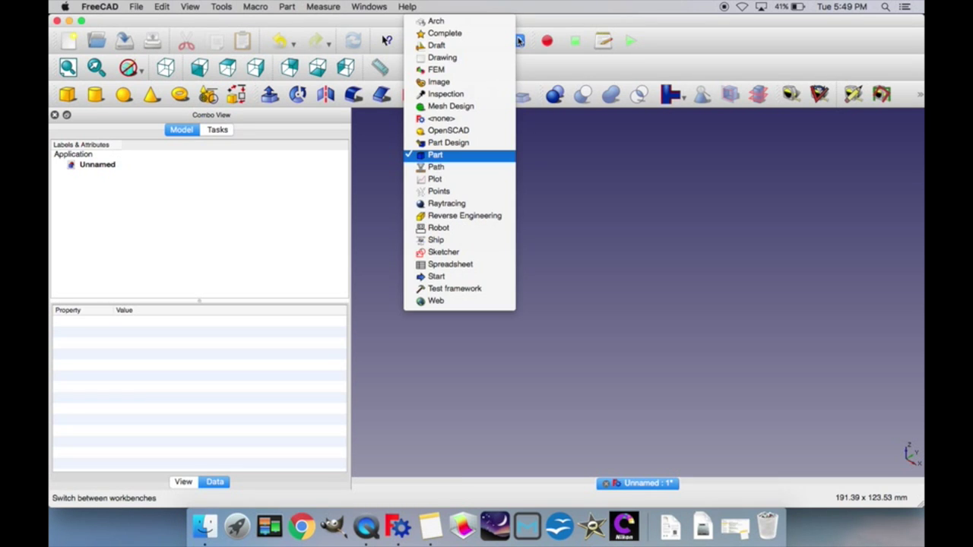
left_click(449, 143)
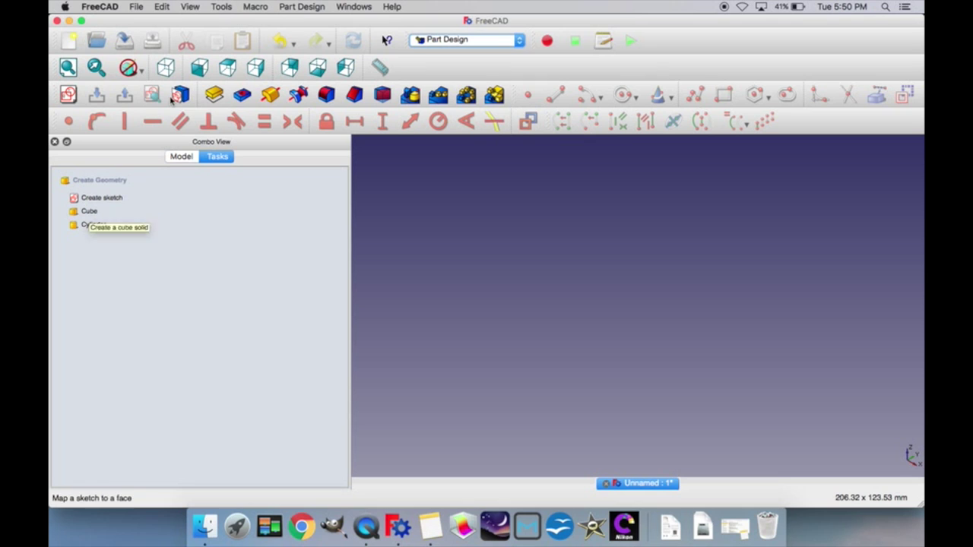
left_click(187, 158)
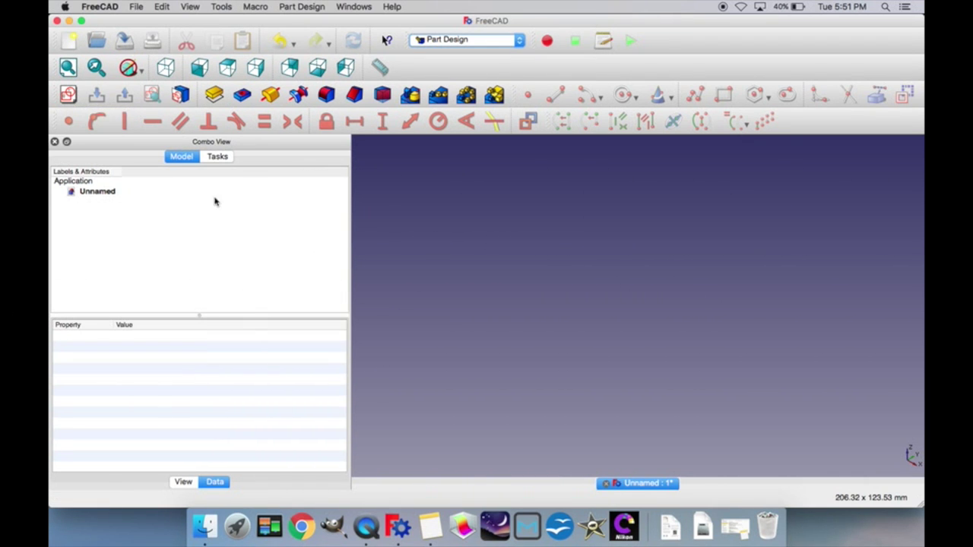
Step: Preview the XY, XZ and YZ orientations for a new sketch and create it on the XZ-Plane
left_click(68, 93)
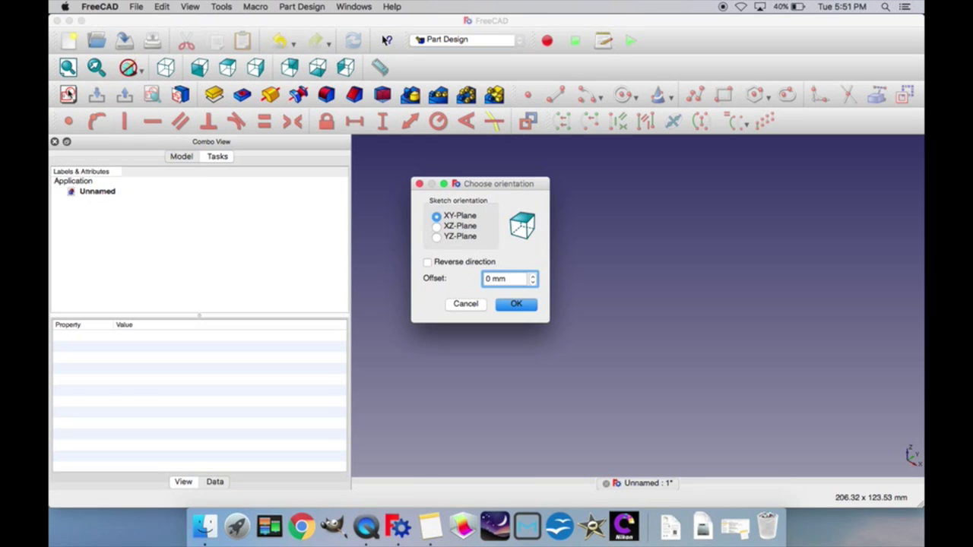
left_click(437, 226)
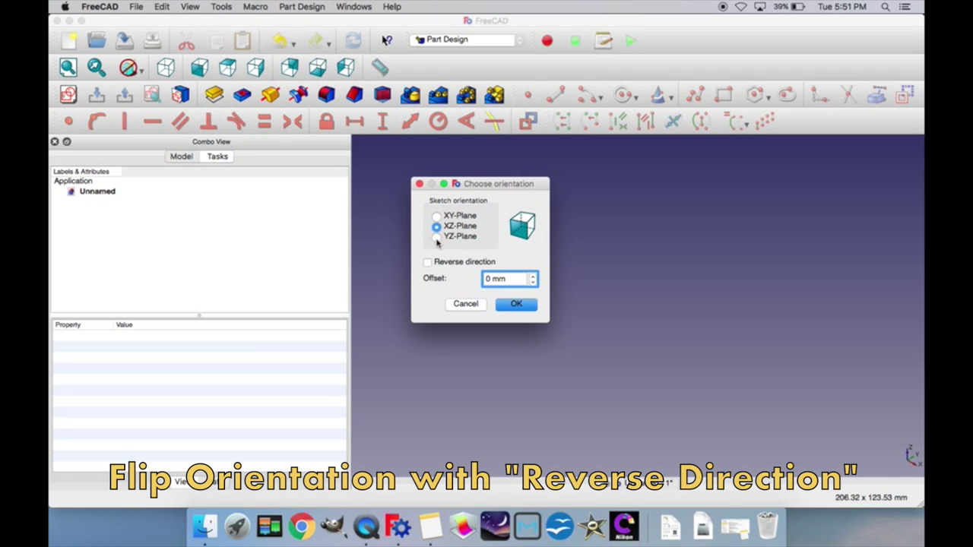
left_click(438, 236)
left_click(445, 227)
left_click(450, 217)
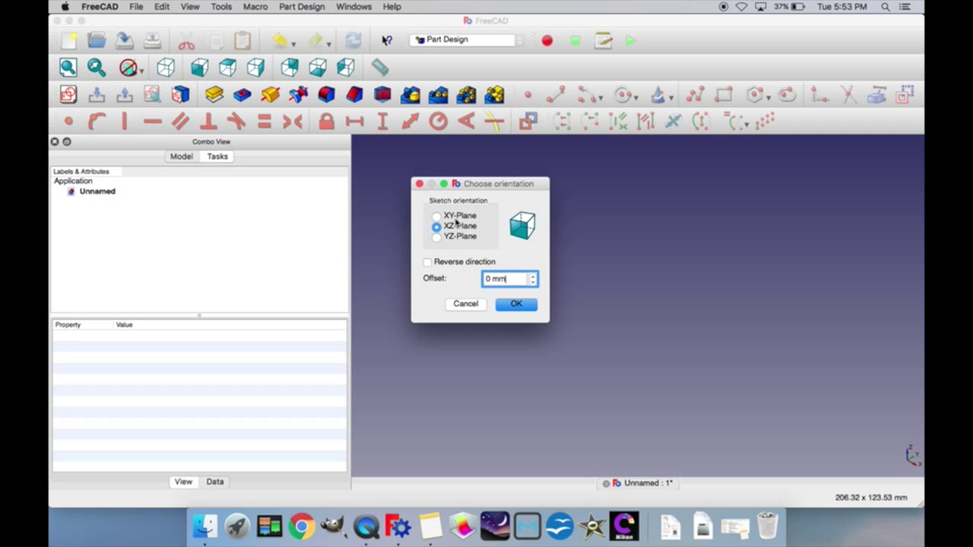
left_click(452, 217)
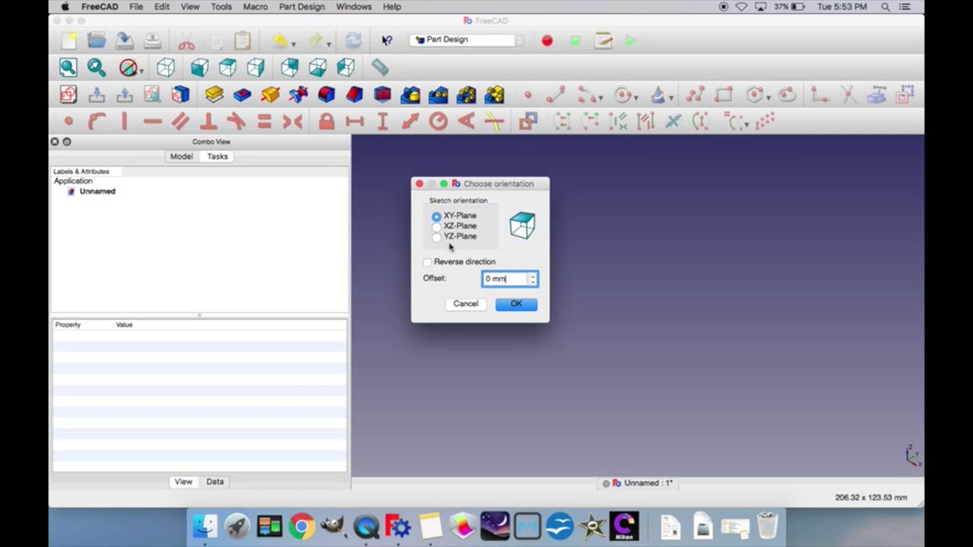
left_click(436, 237)
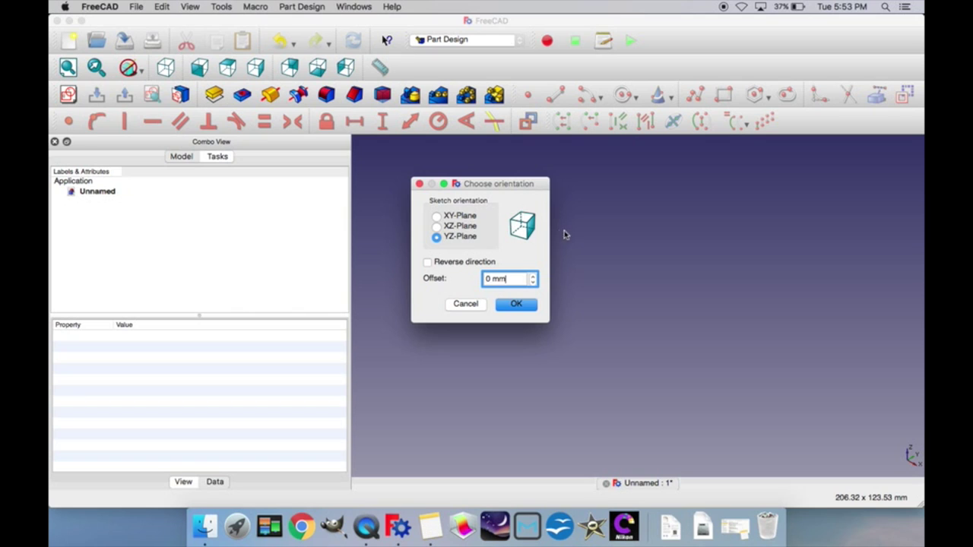
left_click(460, 225)
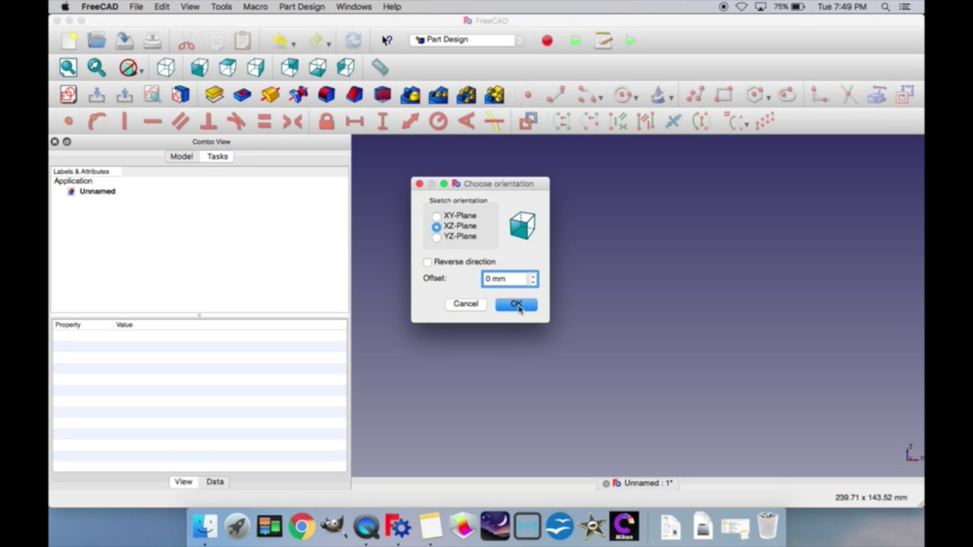
left_click(517, 305)
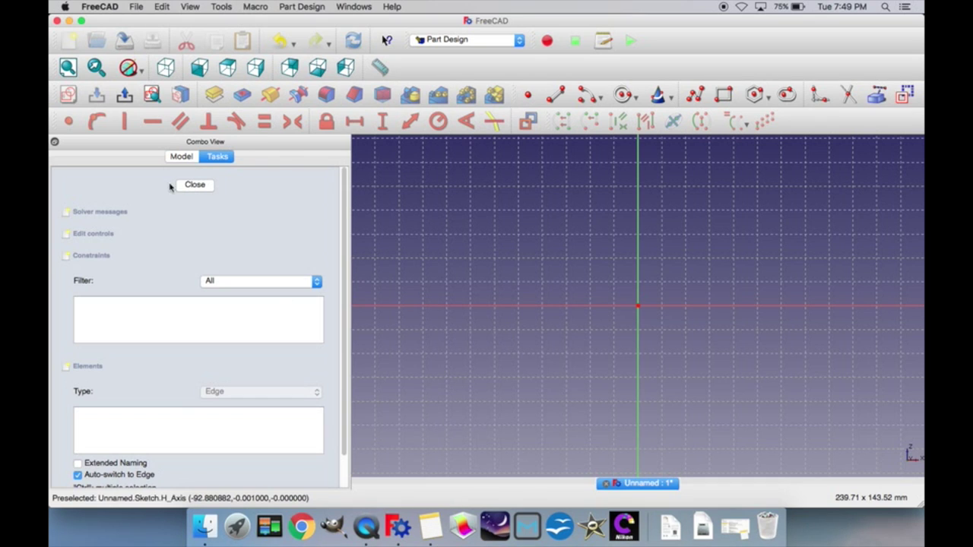
Step: Expand the sketch's solver messages and edit controls, and toggle the grid display off and on again
left_click(109, 213)
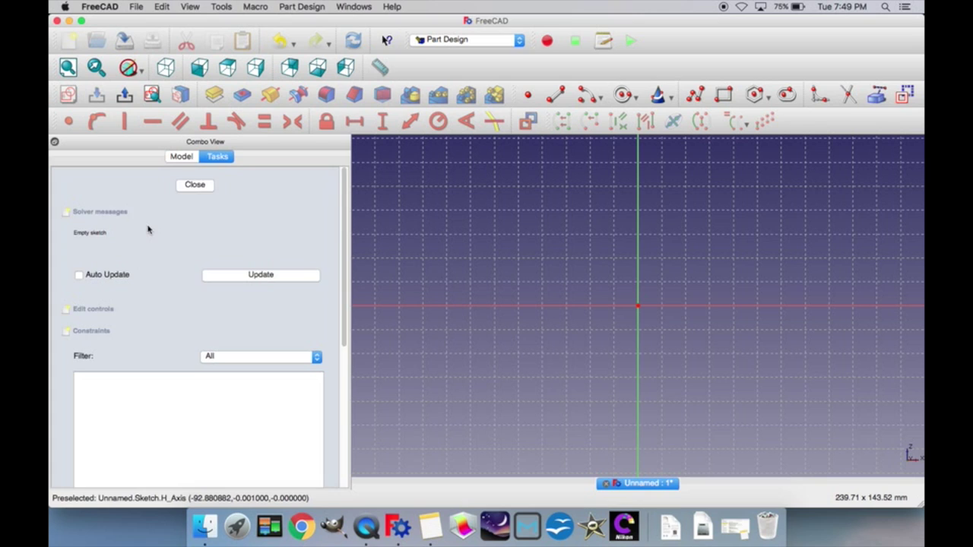
scroll(148, 230, "down", 2)
left_click(95, 265)
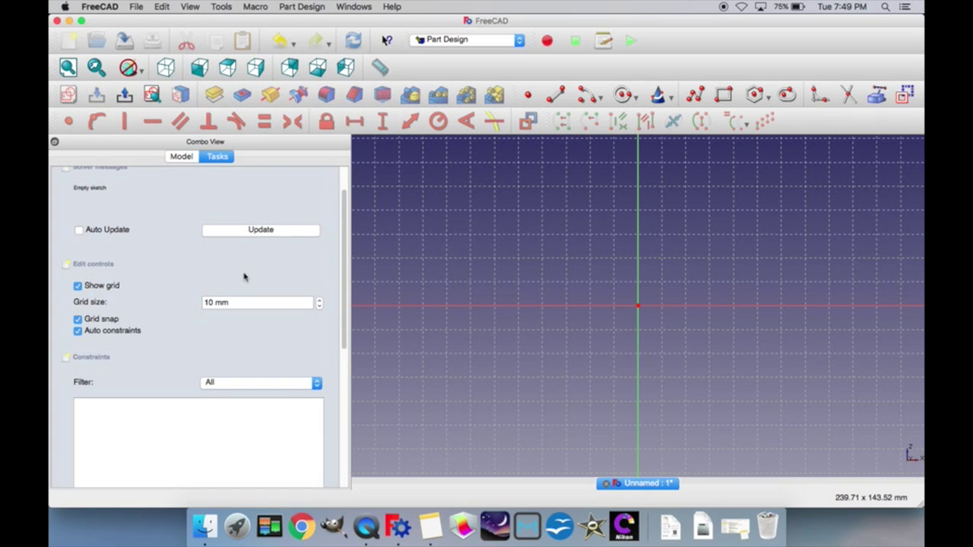
scroll(244, 276, "down", 4)
scroll(184, 314, "up", 5)
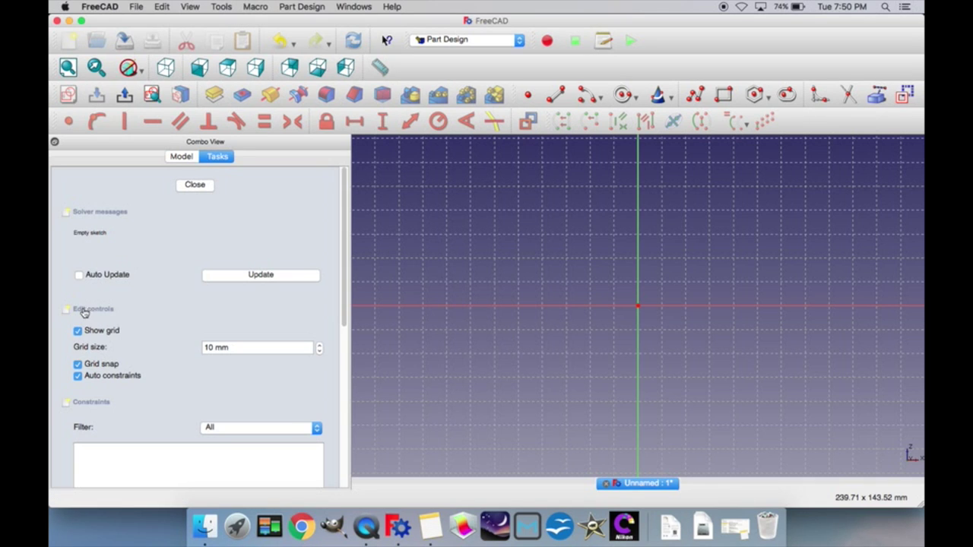
left_click(79, 332)
left_click(78, 331)
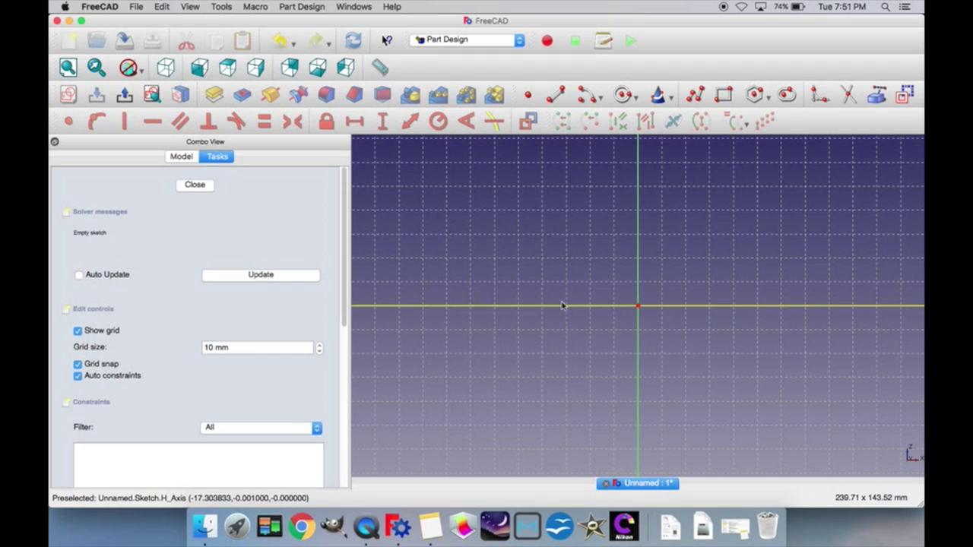
Step: Try sketch grid sizes of 5 mm and 0.001 mm and inspect the resulting grid density
left_click(214, 348)
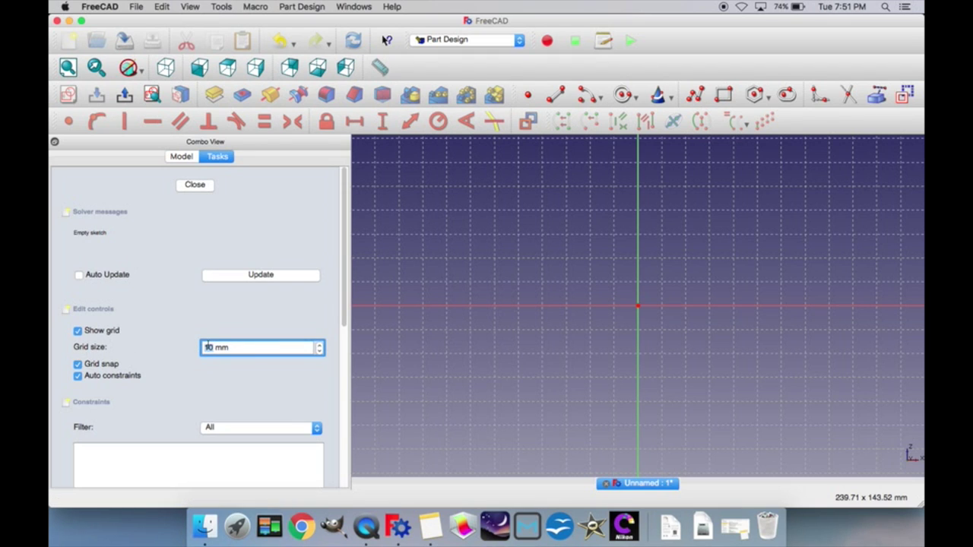
type("5")
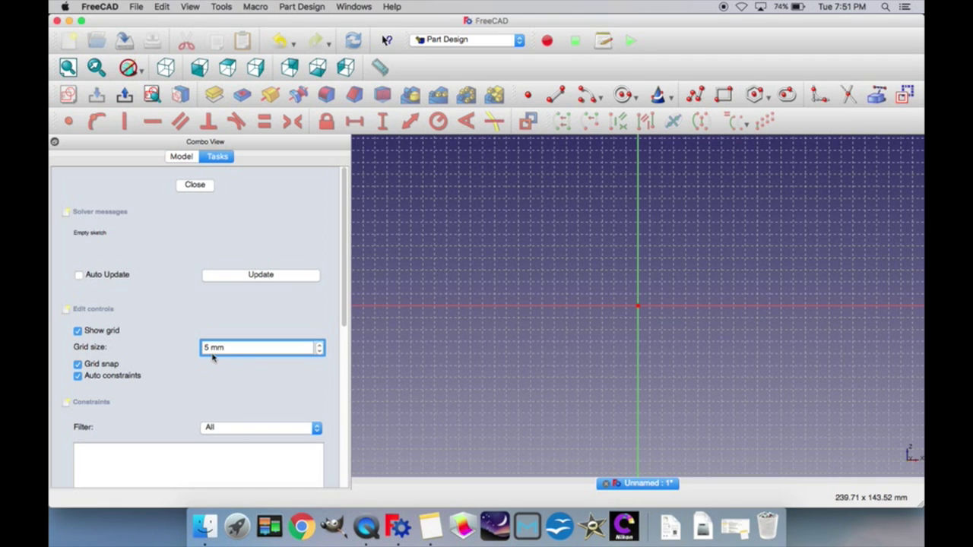
key("BackSpace")
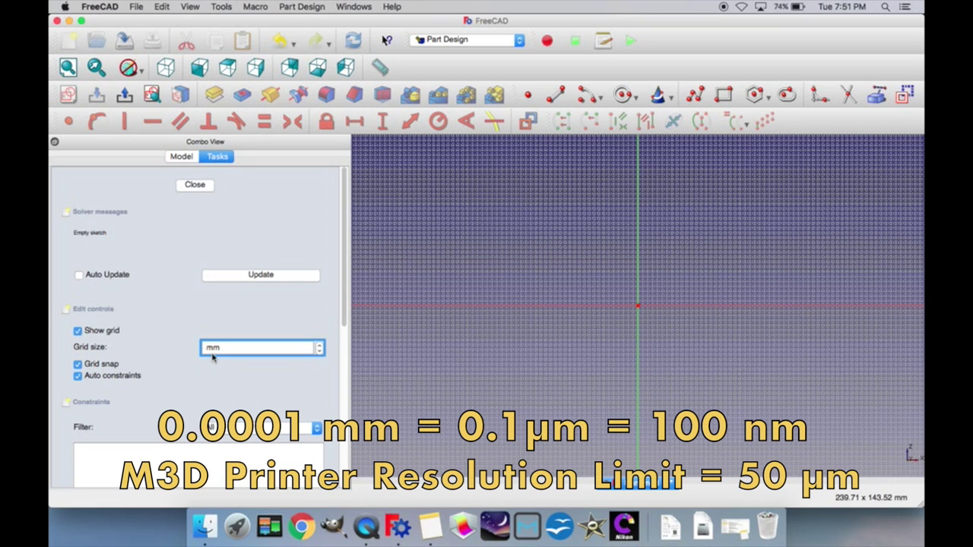
type("0.001")
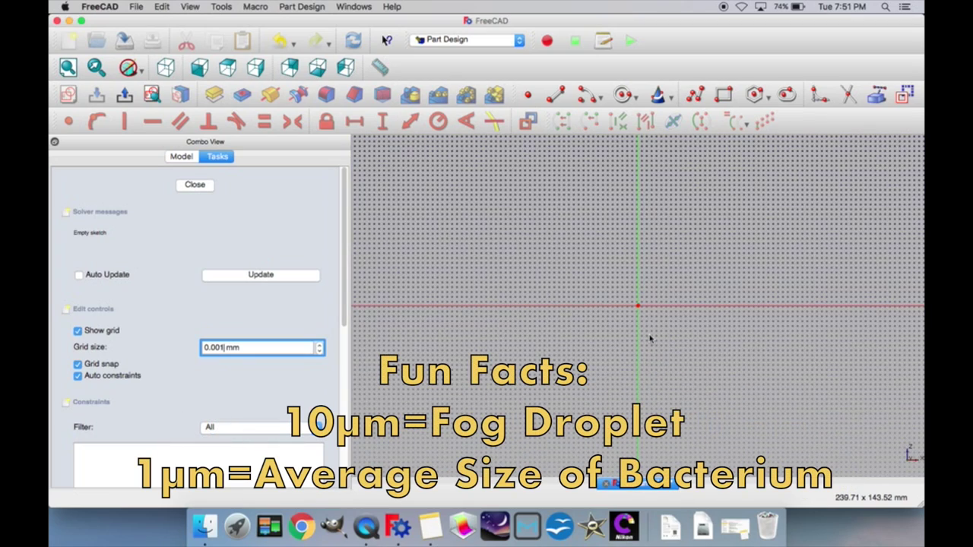
scroll(620, 306, "up", 3)
scroll(621, 305, "up", 6)
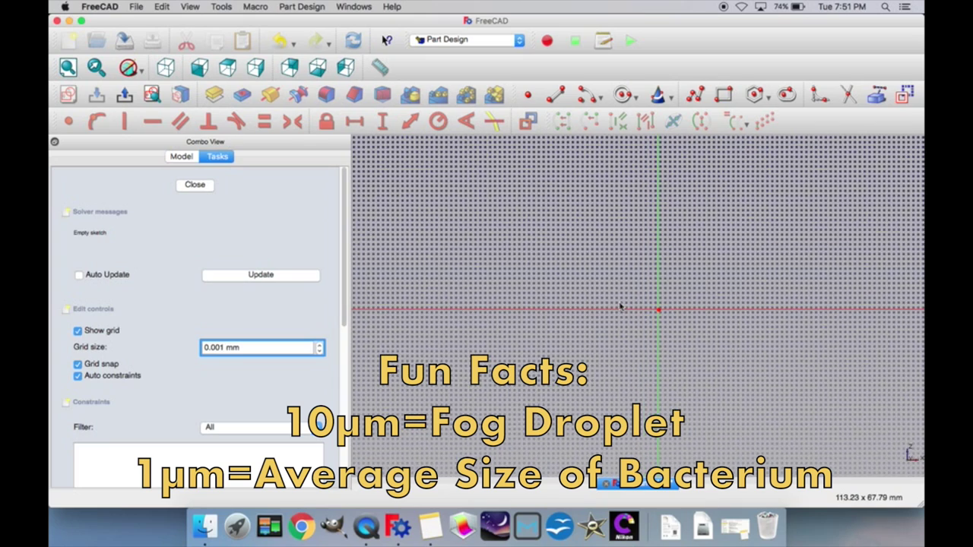
scroll(621, 306, "down", 5)
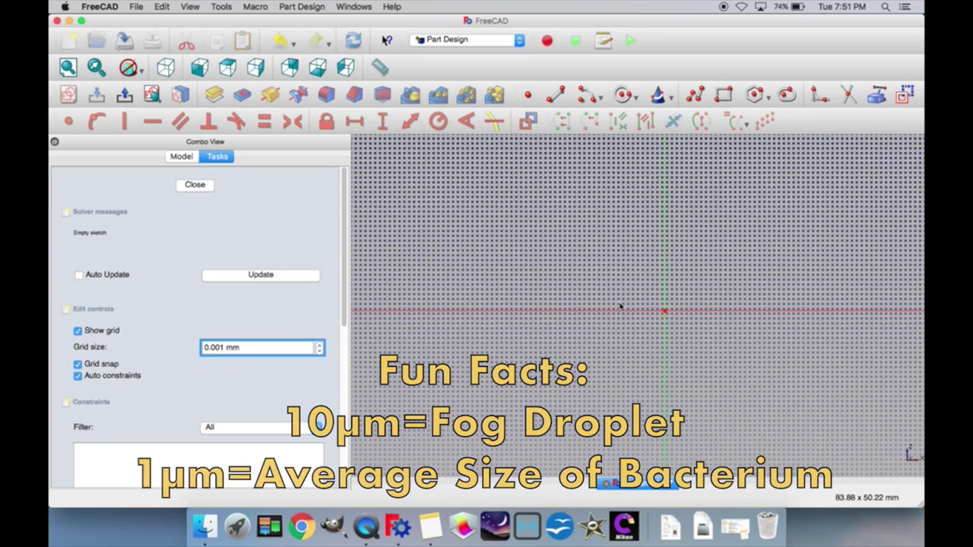
Step: Set the sketch grid size to 10 mm, keeping grid snap enabled
key("BackSpace")
key("BackSpace")
key("BackSpace")
key("BackSpace")
key("BackSpace")
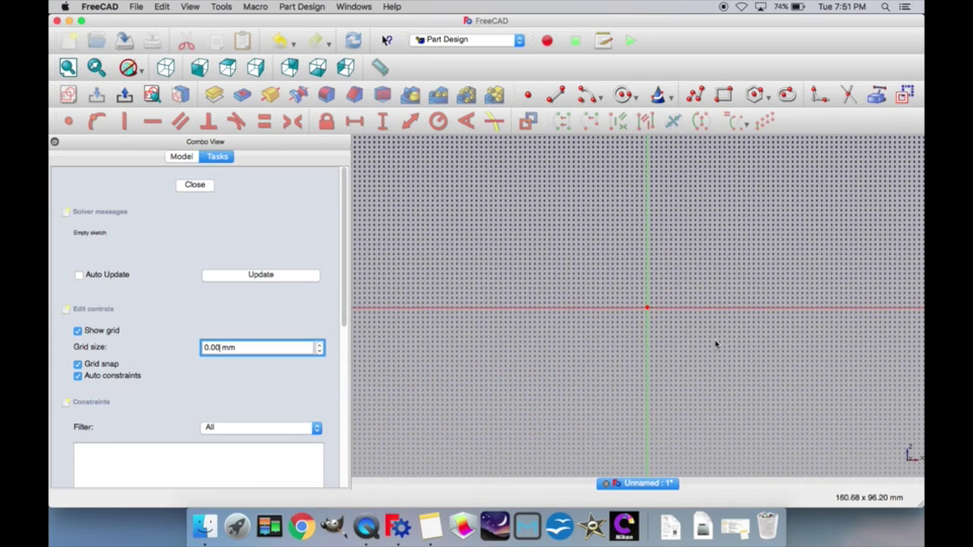
type("10")
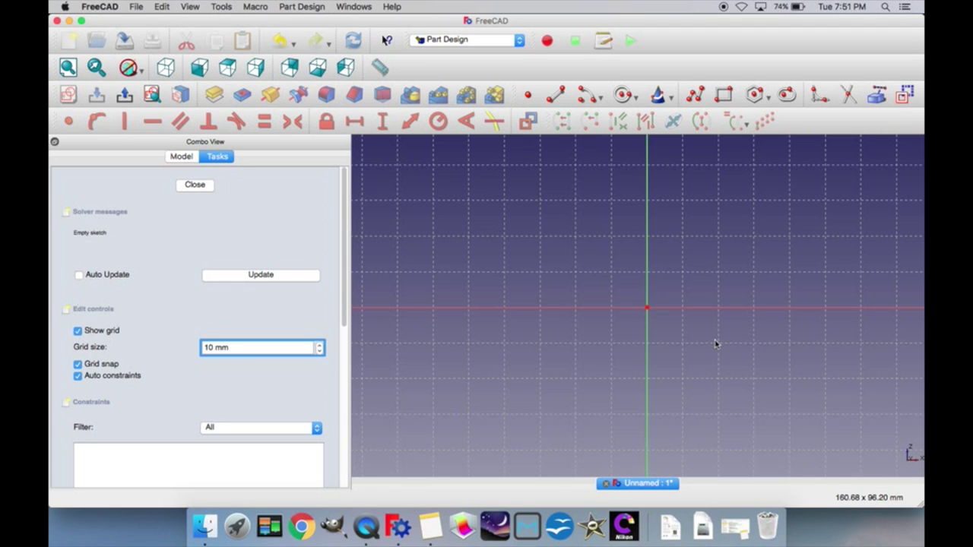
left_click(77, 364)
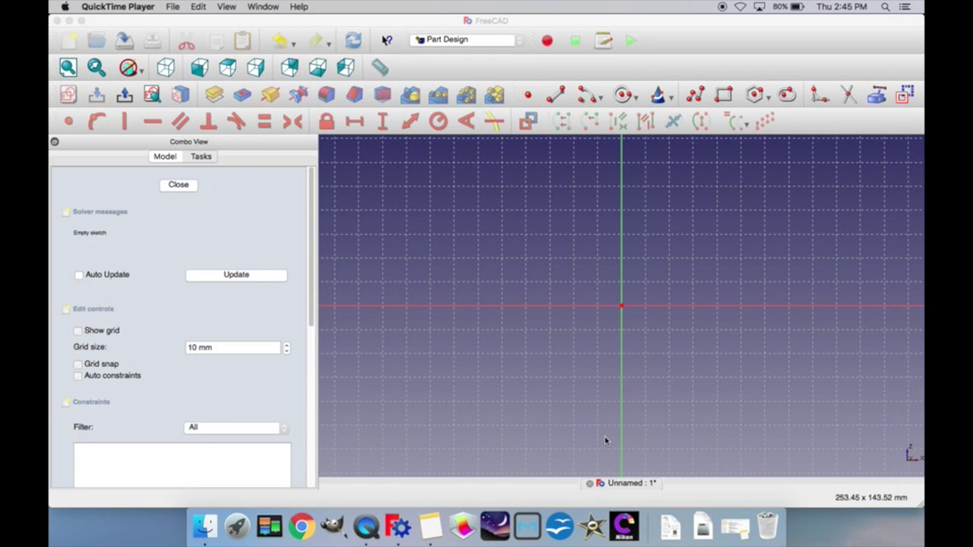
Step: Sketch a horizontal line above the horizontal axis, ending beyond the grid edge at about x = 220 mm, and update the sketch
scroll(631, 394, "down", 5)
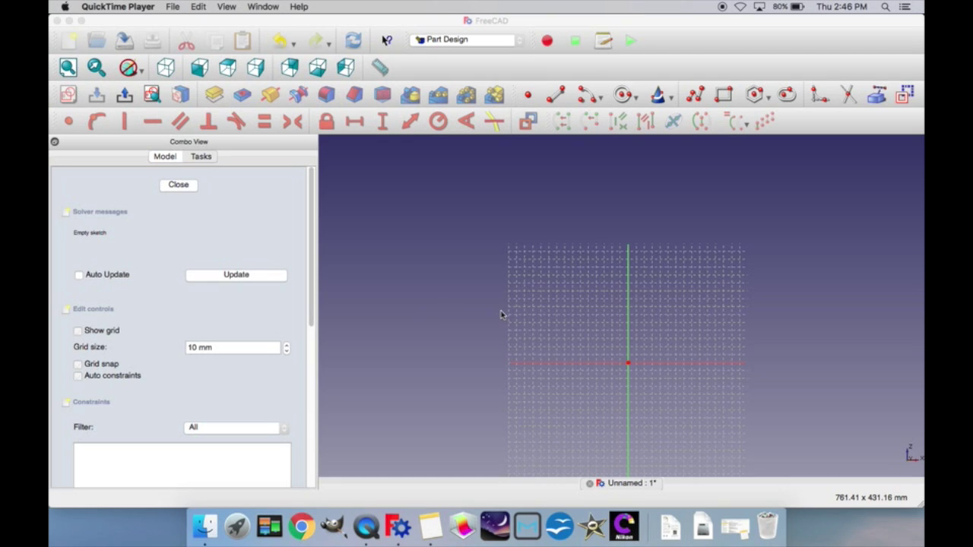
left_click(558, 92)
left_click(644, 310)
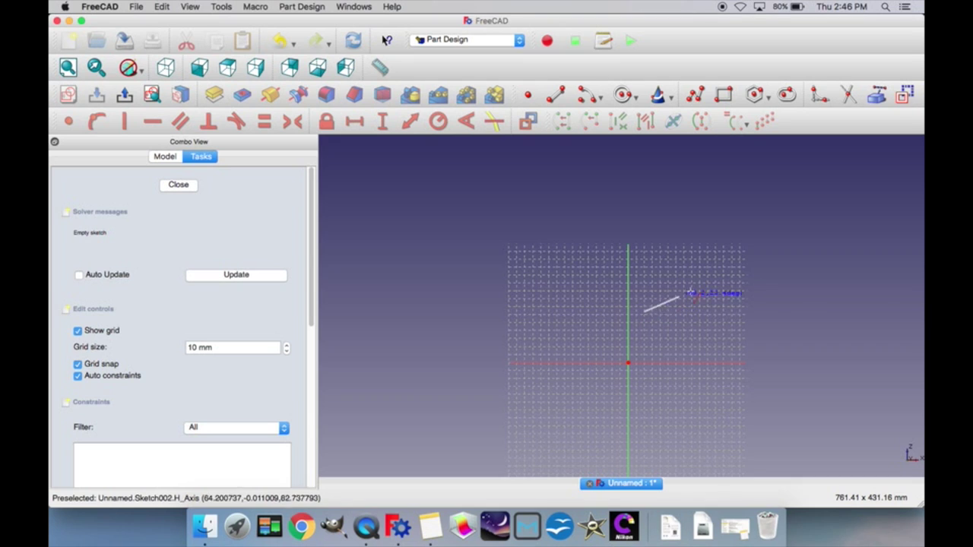
left_click(803, 310)
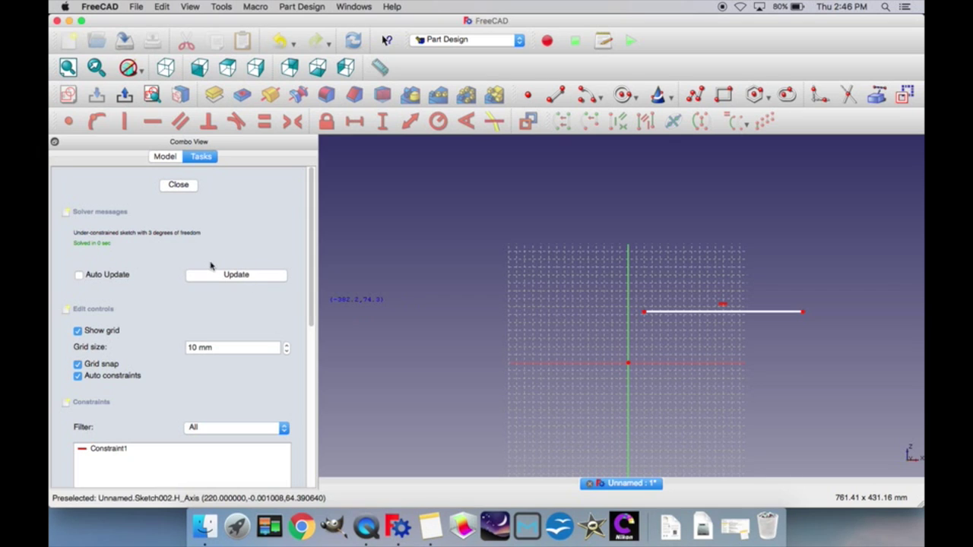
left_click(205, 275)
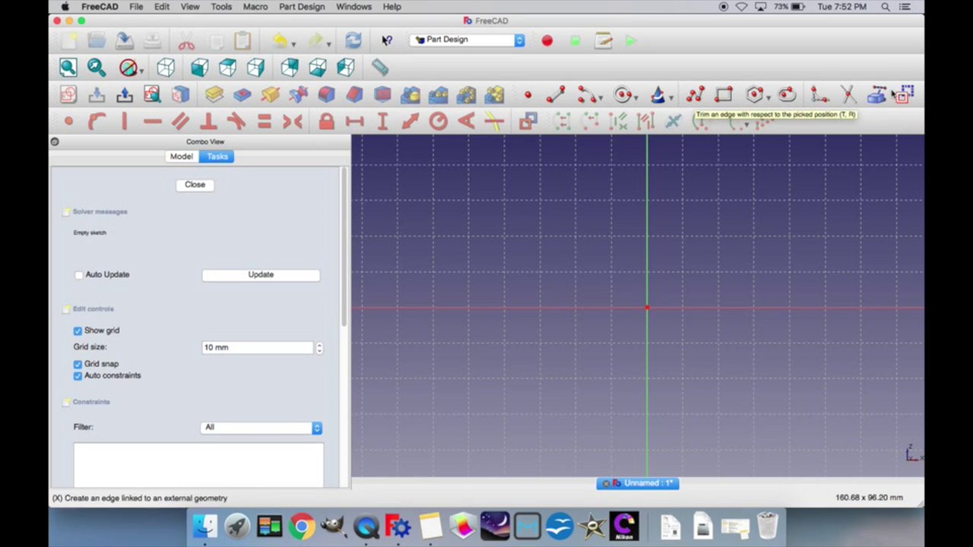
Step: Start a sketch line with its first point at about (-30, 30) mm
scroll(600, 320, "down", 1)
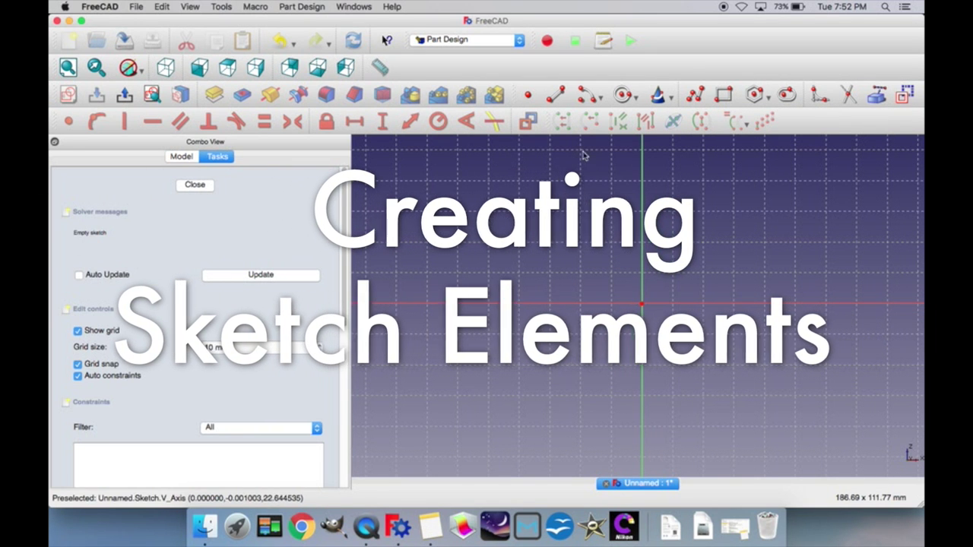
left_click(554, 98)
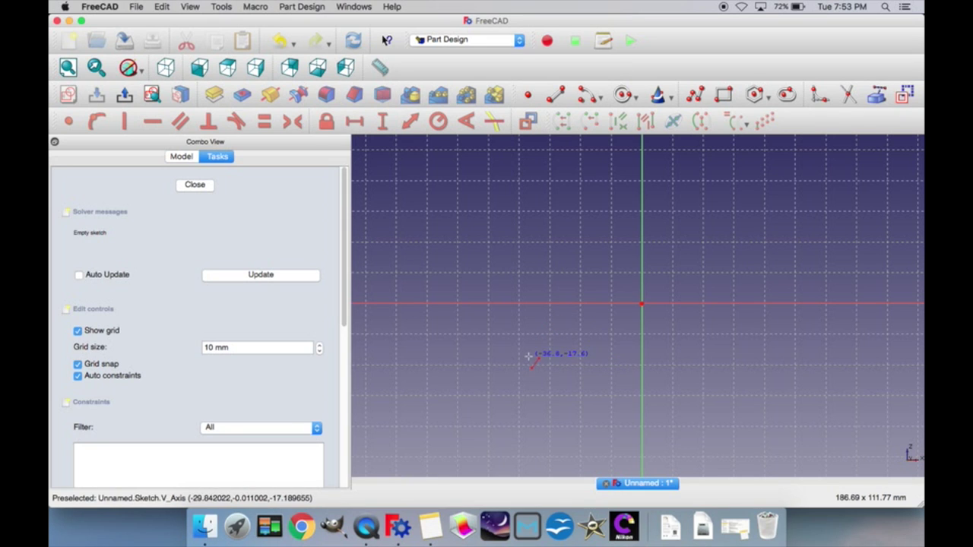
left_click(550, 211)
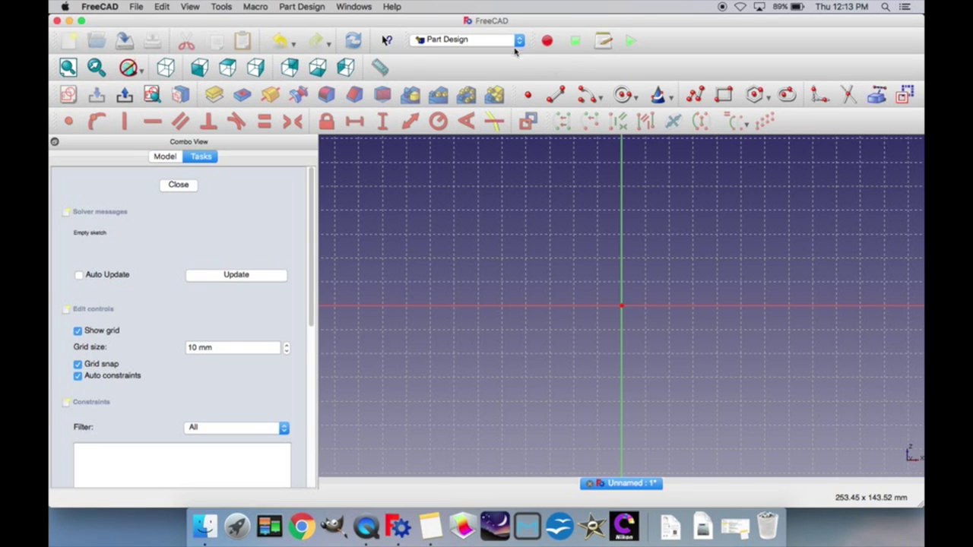
Step: Start an arc centred on the sketch origin with its first point at about (-40, 40) mm
left_click(563, 93)
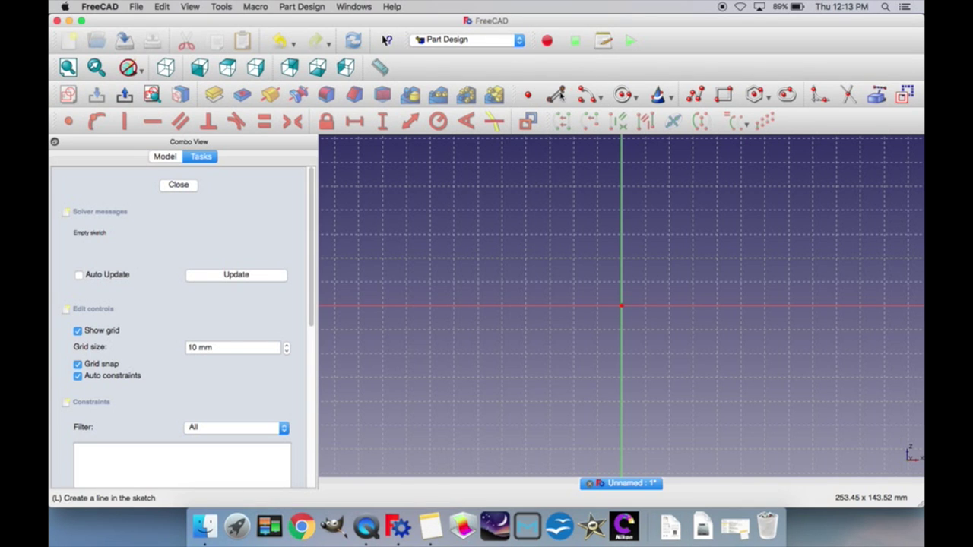
left_click(622, 305)
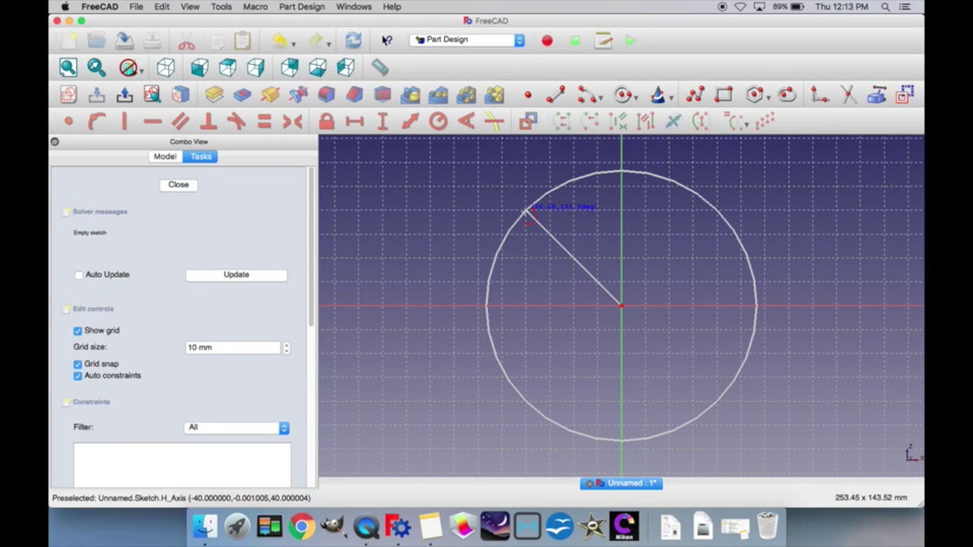
left_click(526, 211)
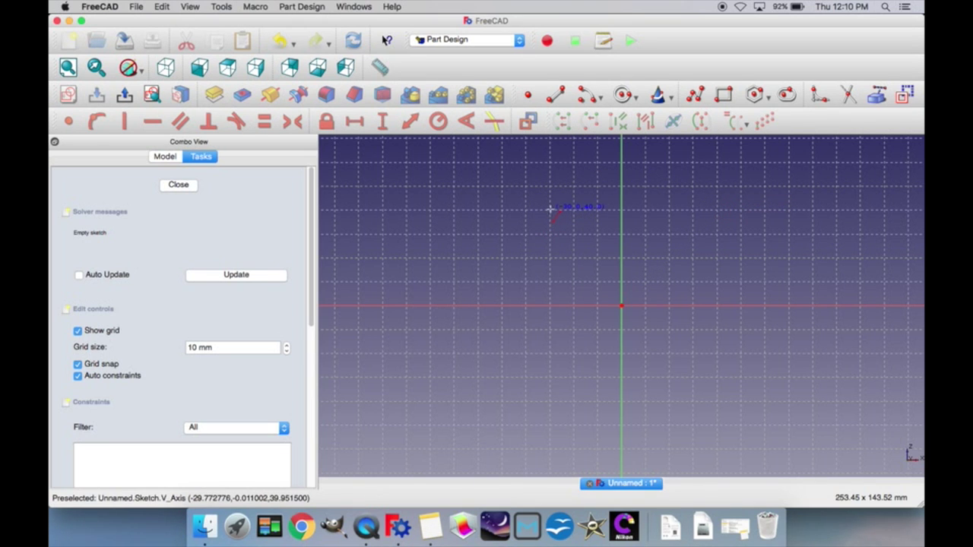
Step: Sketch a vertical line about 60 mm long at x = -30 mm and reposition it by its edge and upper endpoint
left_click(549, 209)
left_click(549, 355)
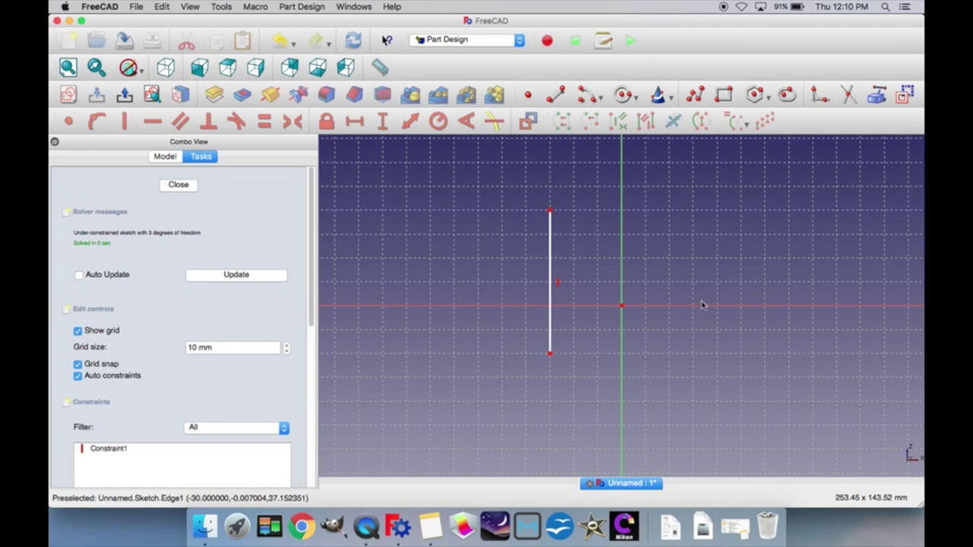
mouse_move(552, 263)
left_mouse_down()
mouse_move(472, 271)
mouse_move(473, 330)
mouse_move(571, 311)
mouse_move(540, 266)
mouse_move(554, 261)
left_mouse_up()
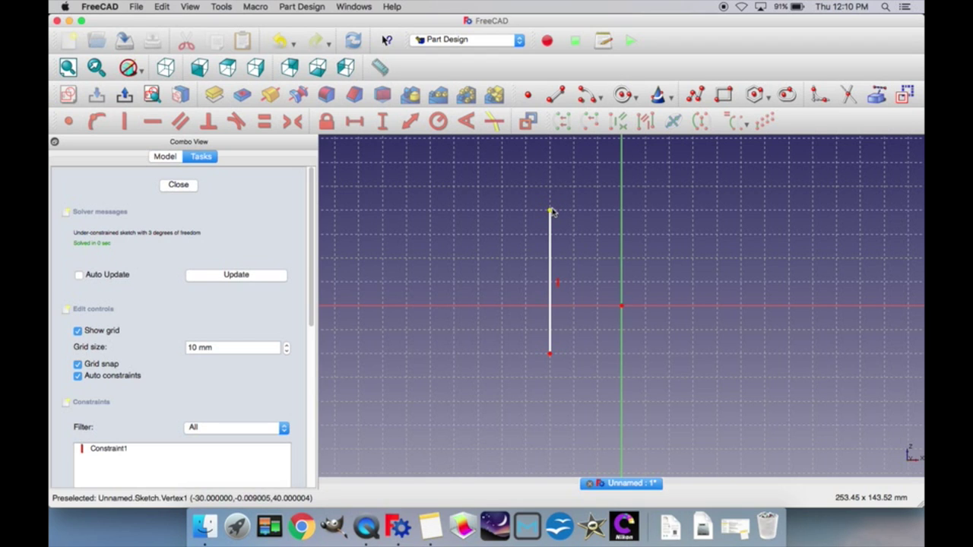
mouse_move(551, 215)
left_mouse_down()
mouse_move(551, 162)
mouse_move(560, 238)
mouse_move(552, 263)
mouse_move(550, 226)
mouse_move(551, 284)
mouse_move(552, 240)
left_mouse_up()
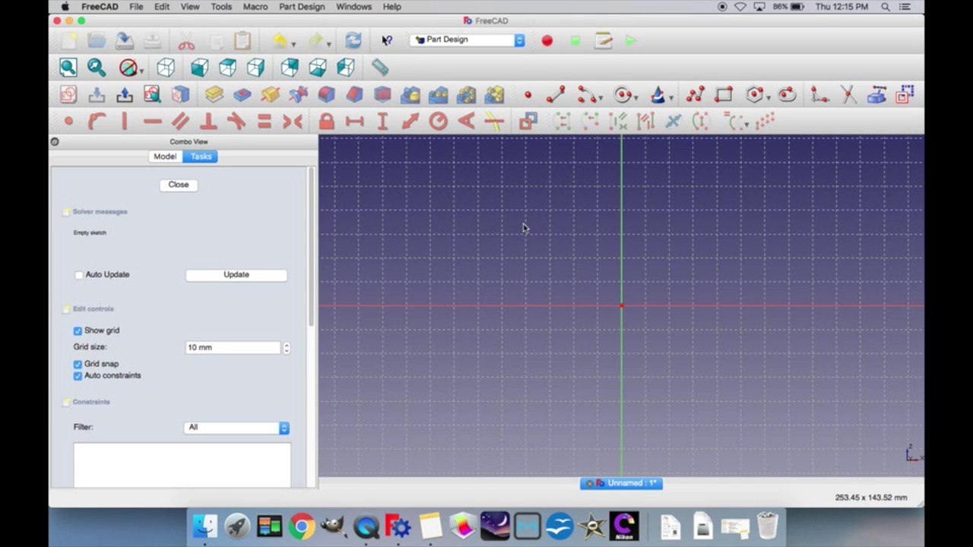
Step: Sketch three connected lines forming a square open at the bottom, about 70 mm wide, with upper corners at (-40, 40) and (30, 40) mm
left_click(556, 93)
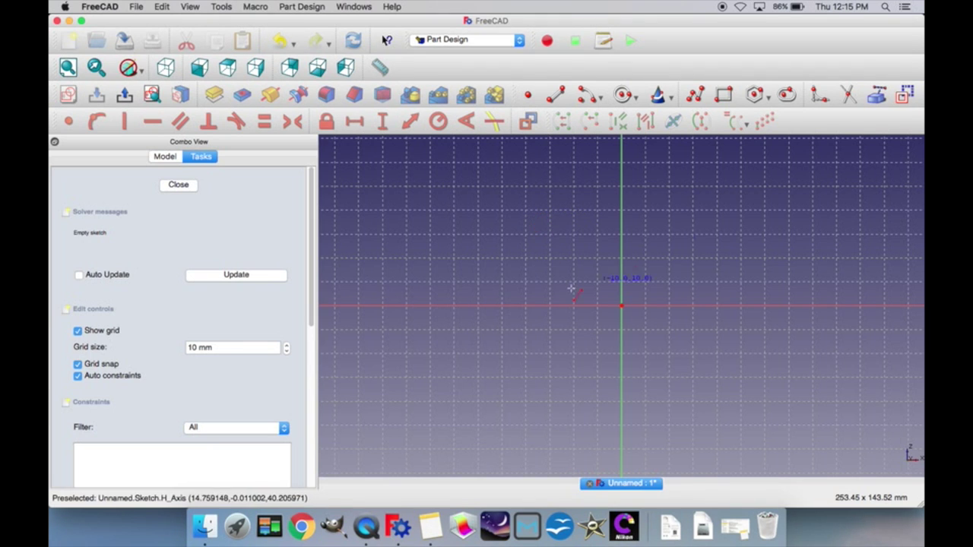
left_click(524, 210)
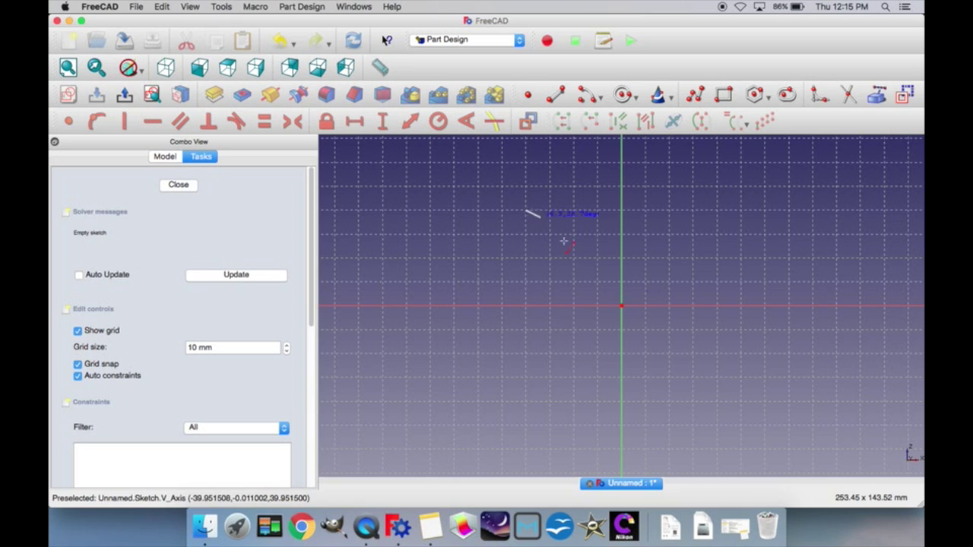
left_click(525, 376)
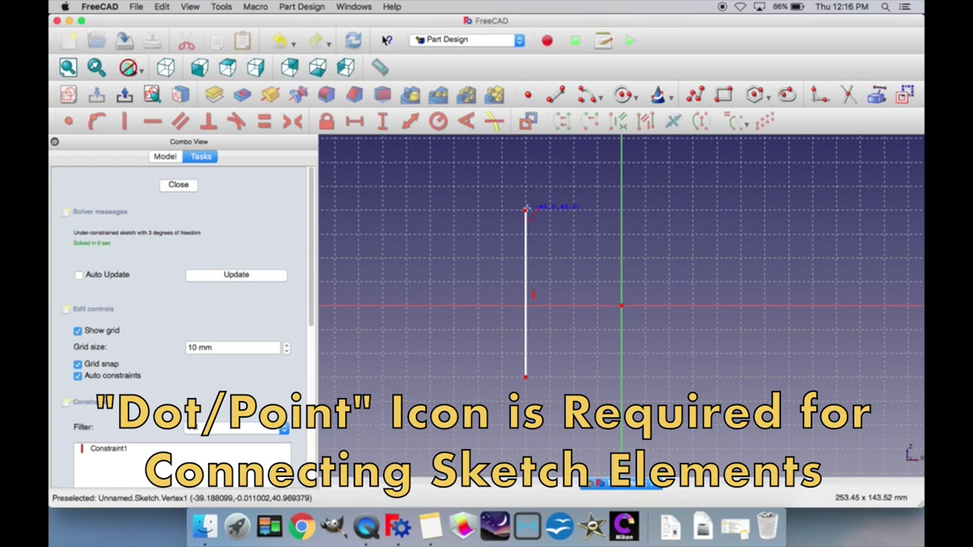
left_click(525, 209)
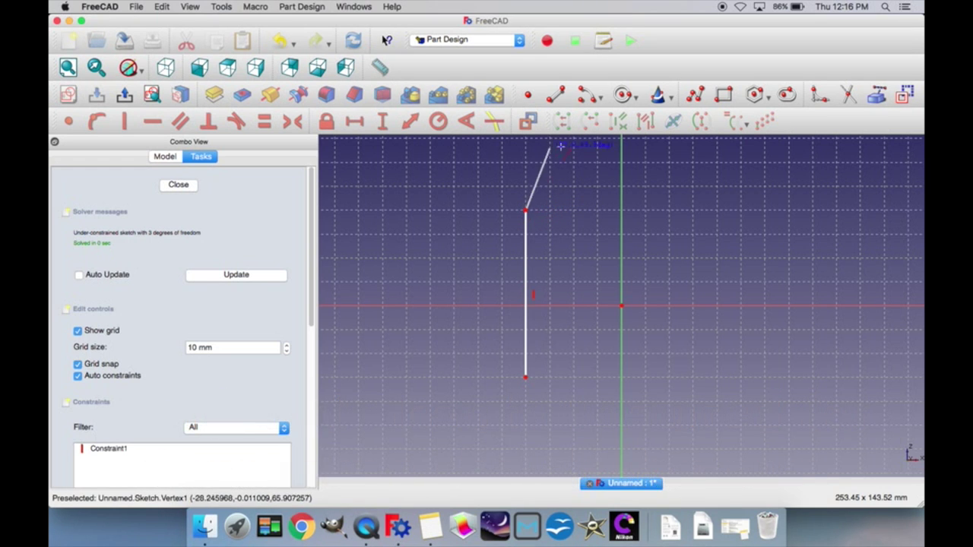
left_click(693, 210)
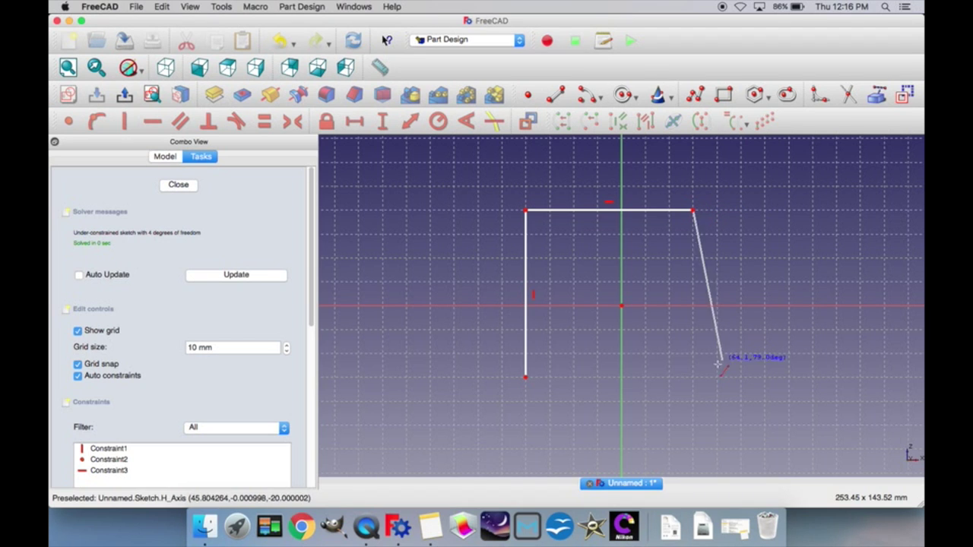
left_click(691, 376)
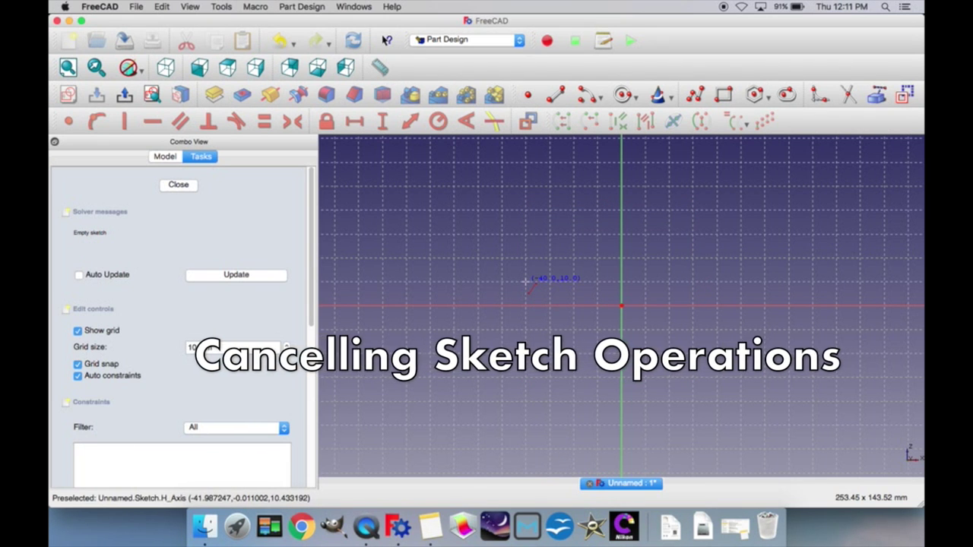
Step: Cancel a line started at (-40, 10) mm and sketch a horizontal line about 40 mm long starting at (-50, 20) mm
left_click(526, 281)
right_click(605, 233)
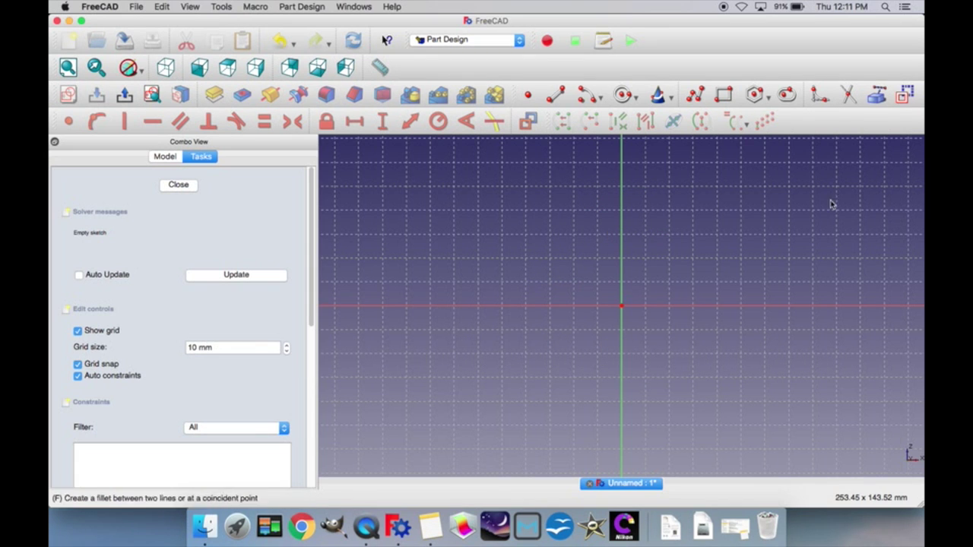
left_click(553, 94)
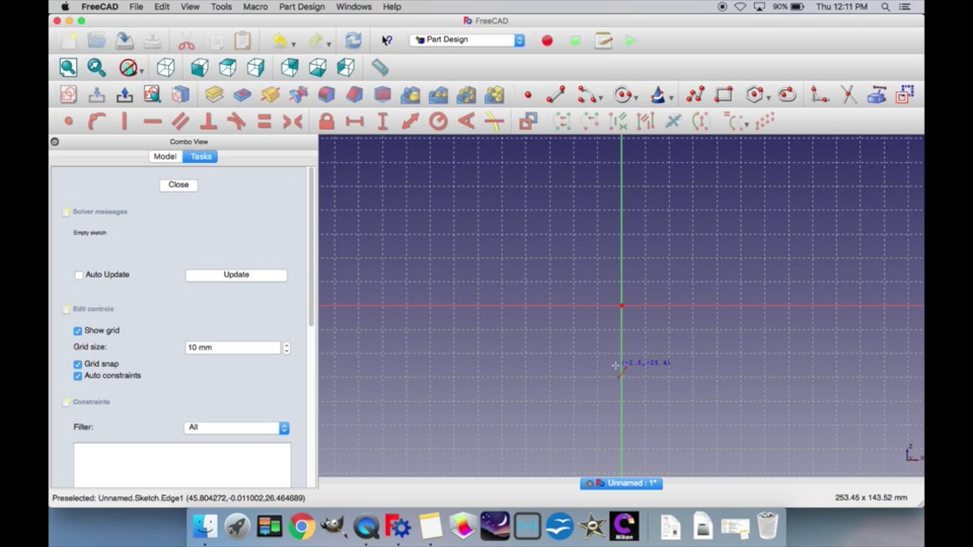
left_click(503, 258)
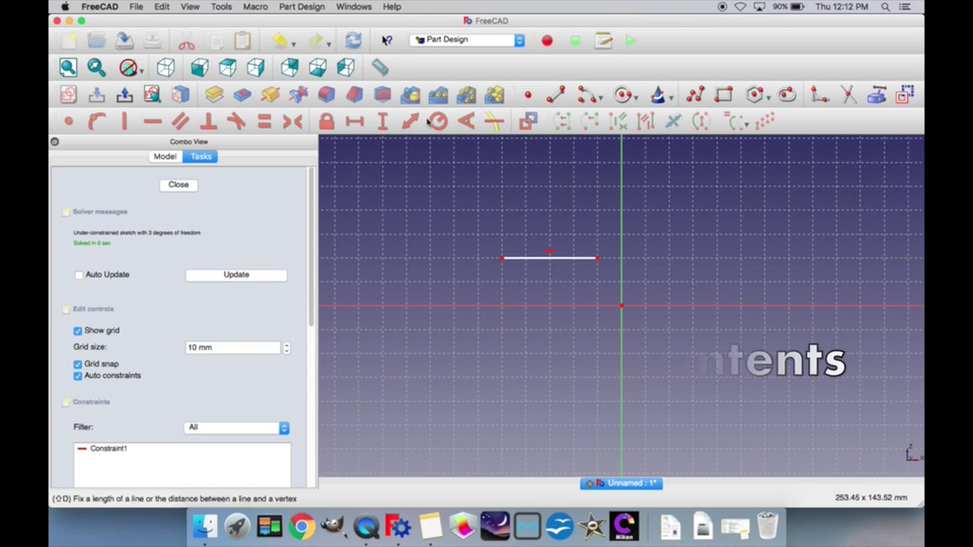
Step: Select the horizontal line and its left endpoint, and look for the editing commands
left_click(525, 259)
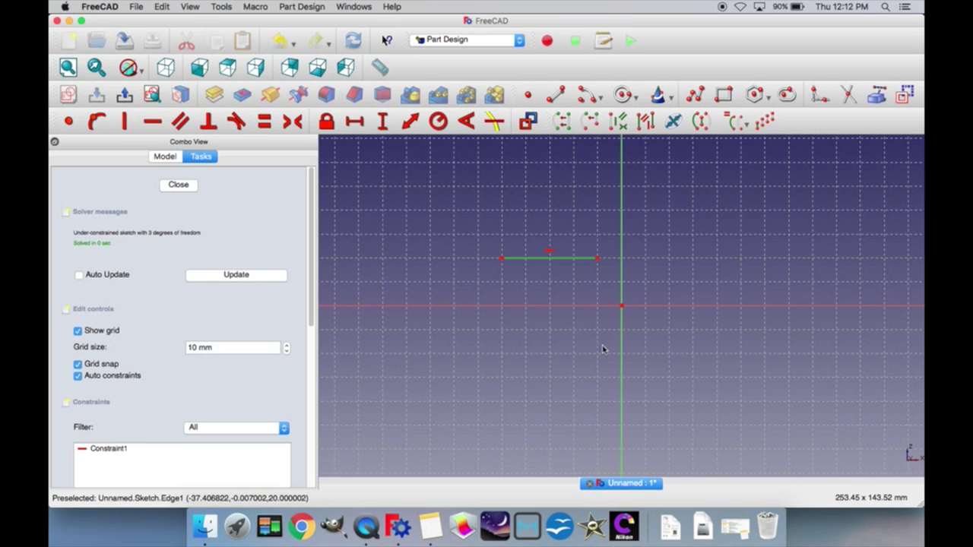
left_click(503, 260)
left_click(524, 266)
left_click(523, 259)
left_click(255, 6)
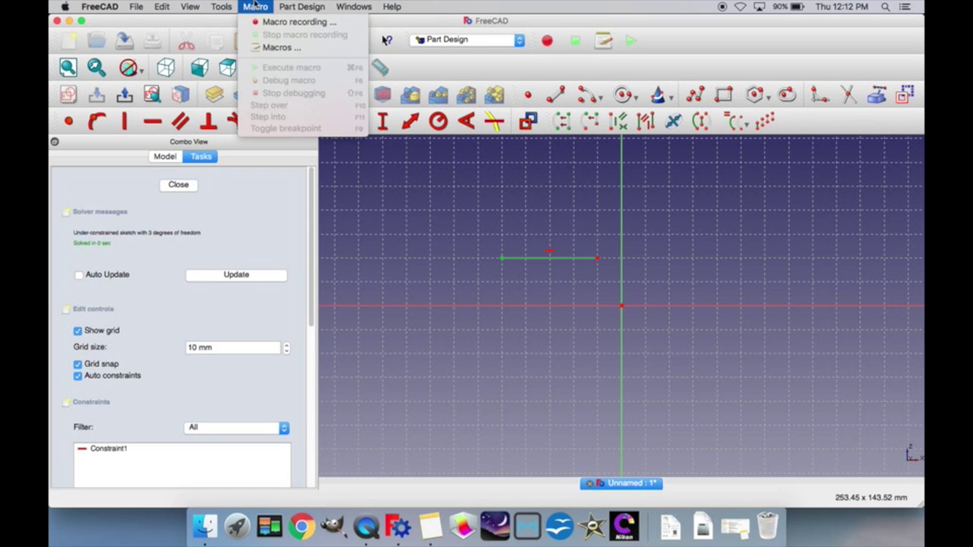
mouse_move(164, 7)
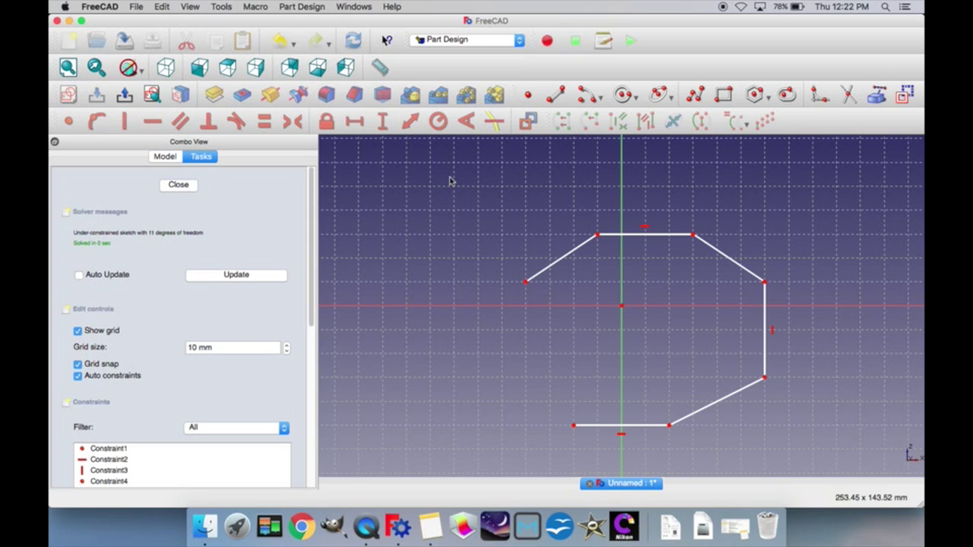
Step: Select all the connected line segments with a selection window and delete them
left_click_drag(455, 177, 843, 463)
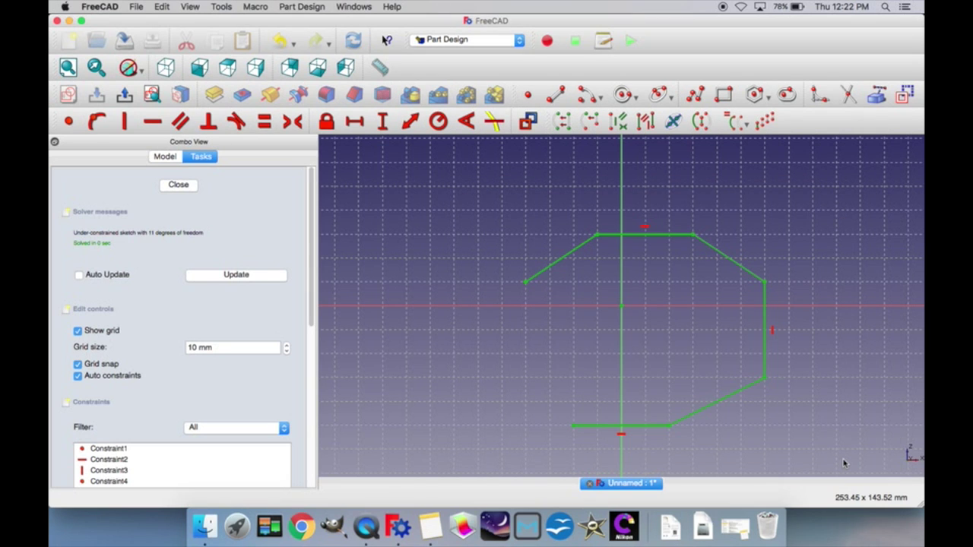
left_click(162, 6)
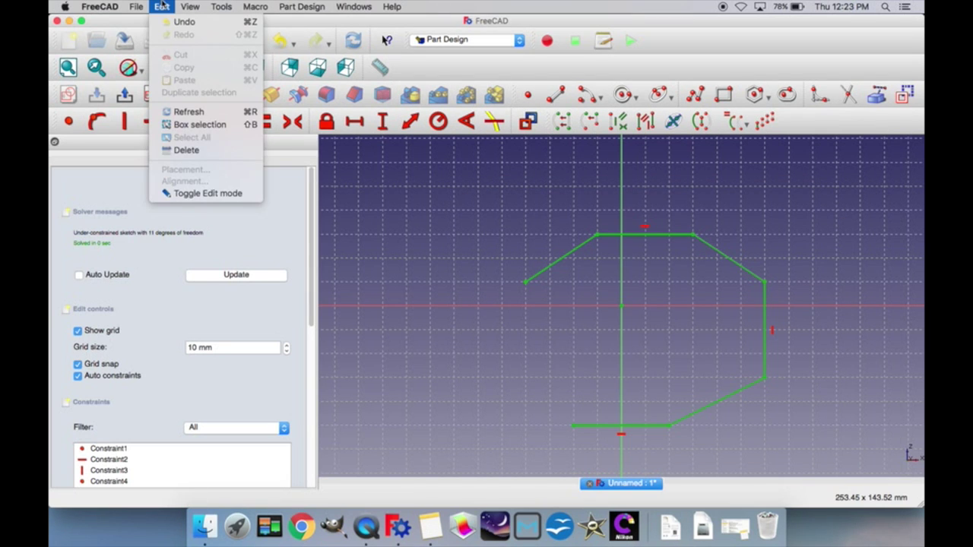
left_click(228, 150)
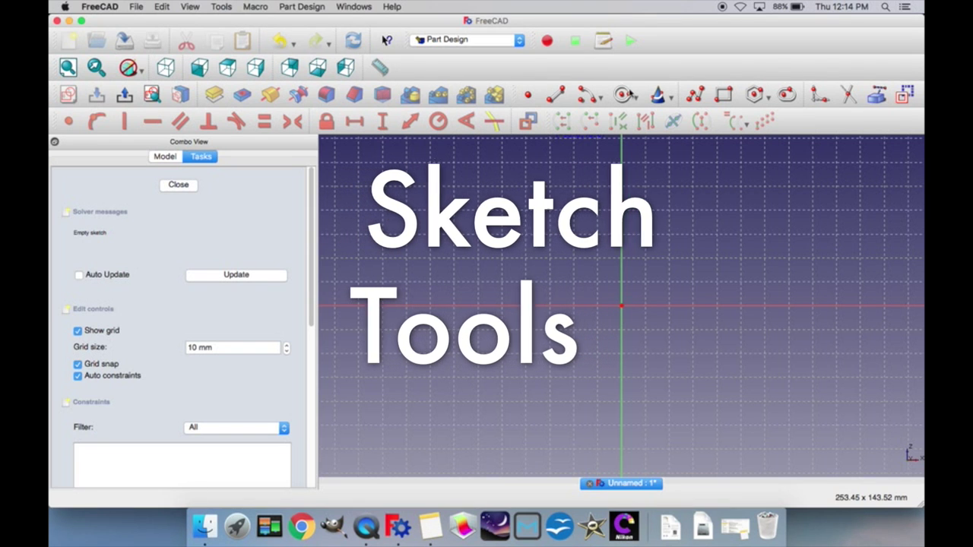
Step: Sketch vertical lines at about x = -30 and 30 mm and join their upper ends with a 50 mm radius arc centred at (0, -10)
left_click(555, 93)
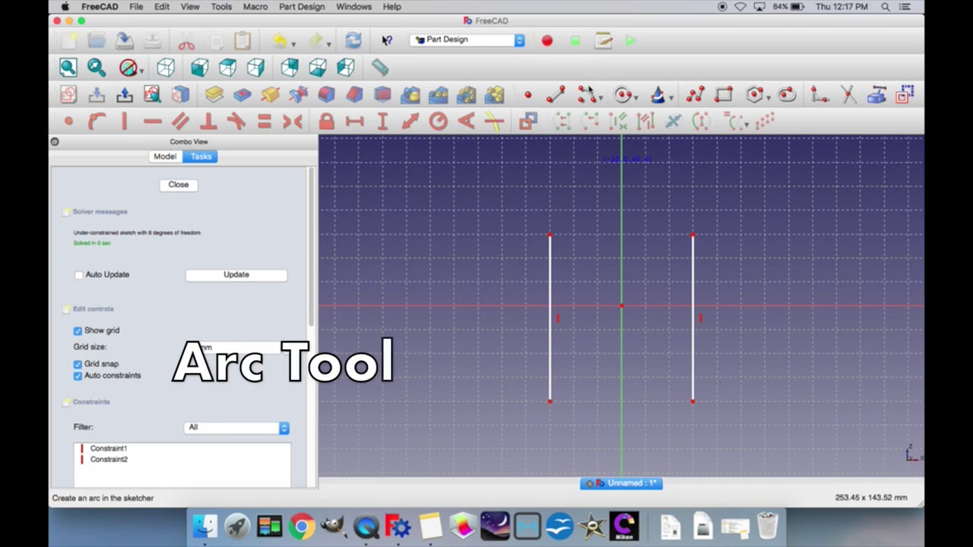
left_click(588, 93)
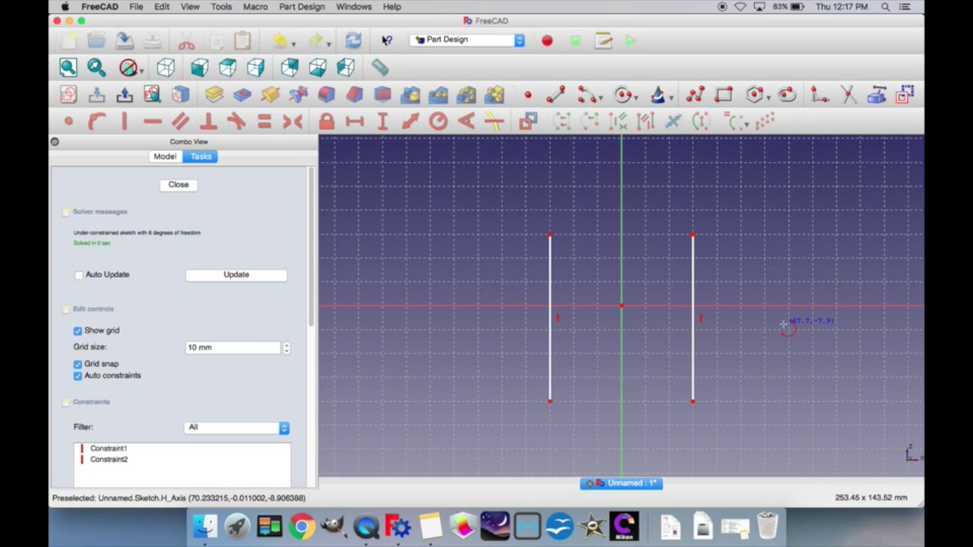
left_click(622, 330)
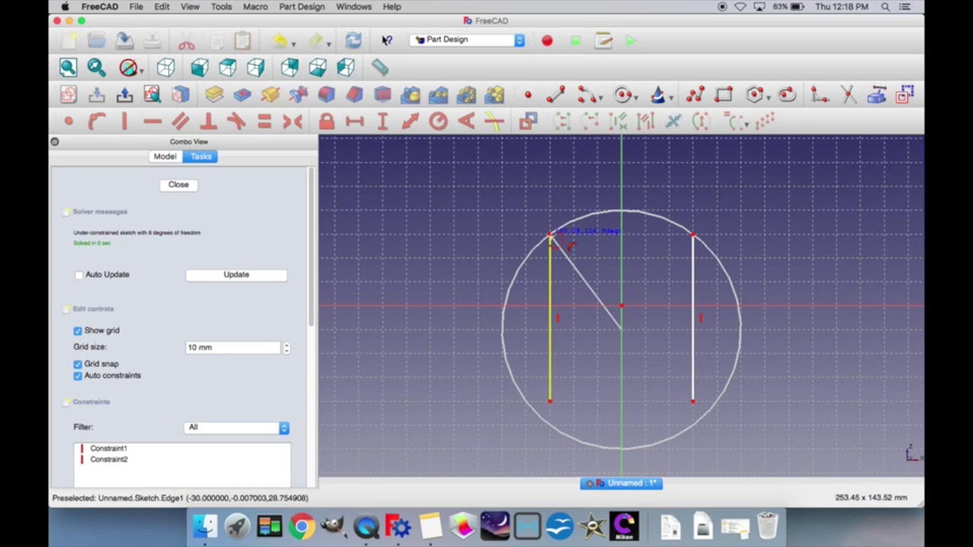
left_click(550, 236)
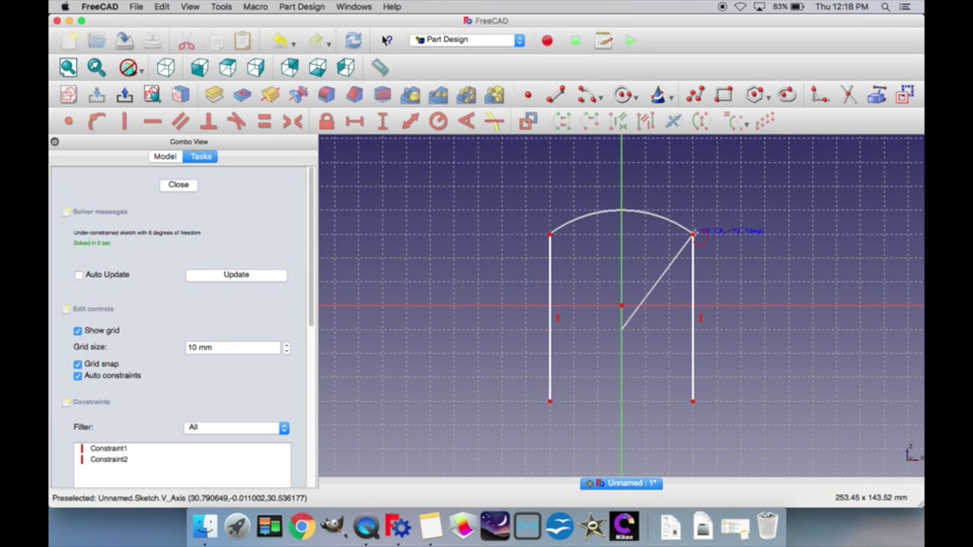
left_click(692, 236)
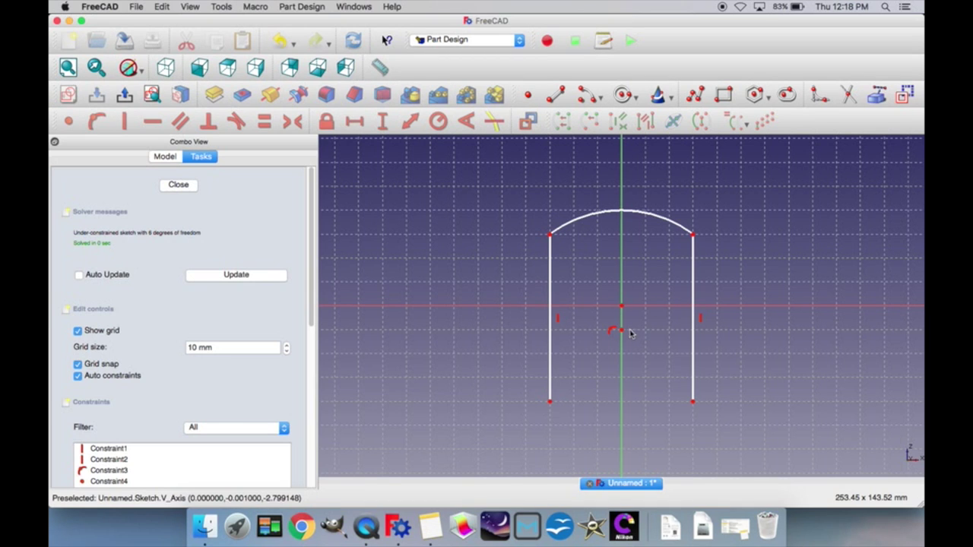
Step: Move the arc's centre up along the vertical axis and pull the arc's edge outward
left_click_drag(621, 334, 622, 266)
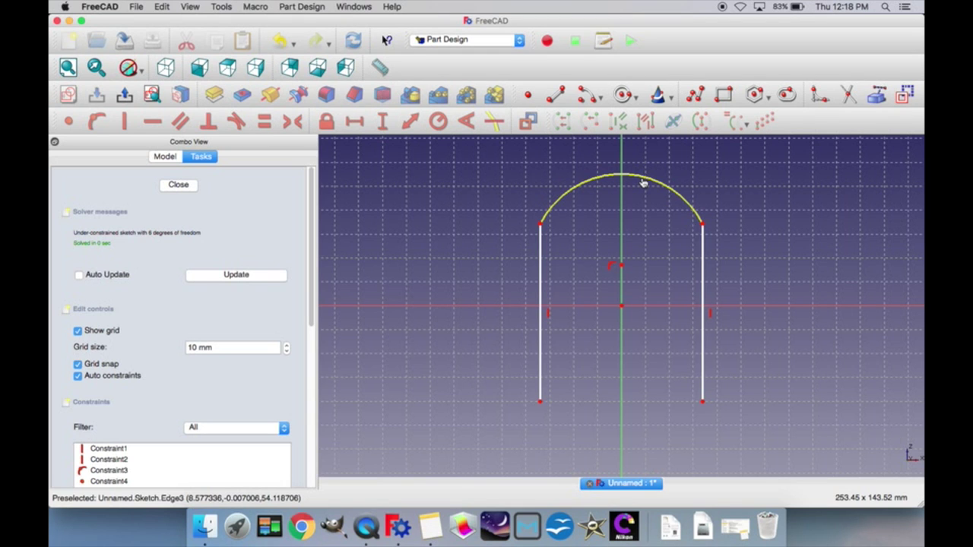
mouse_move(642, 182)
left_mouse_down()
mouse_move(642, 209)
mouse_move(646, 159)
mouse_move(630, 224)
mouse_move(641, 164)
left_mouse_up()
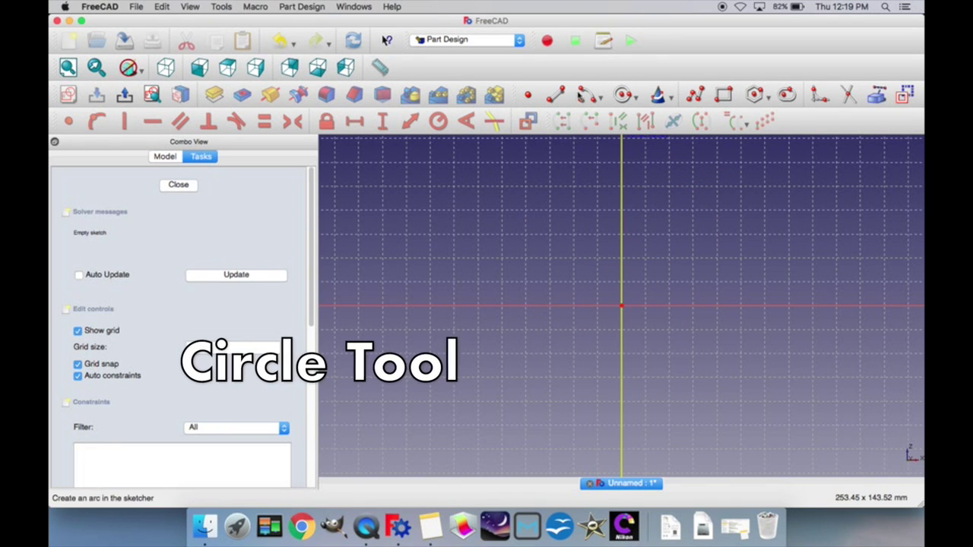
Step: Sketch a circle of about 40 mm radius centred at (-10, 10) mm, then shrink it and move its centre downward
left_click(598, 280)
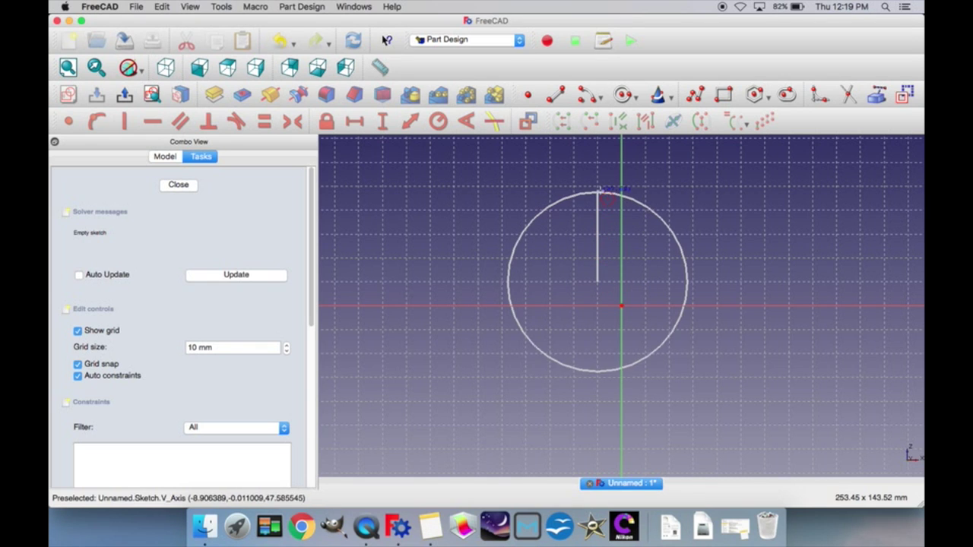
left_click(601, 191)
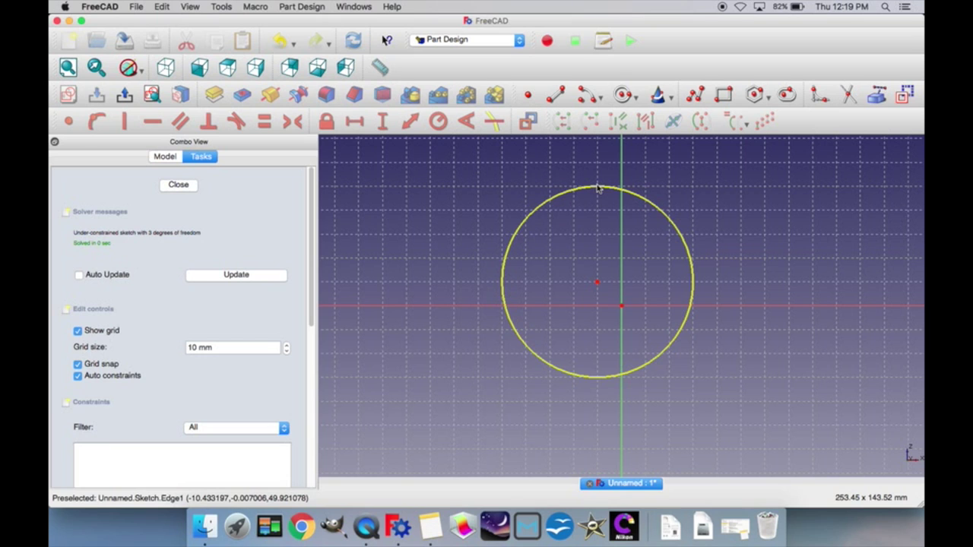
left_click_drag(598, 190, 596, 217)
left_click_drag(598, 285, 597, 330)
Step: Delete the circle from the sketch
left_click(574, 263)
key("Delete")
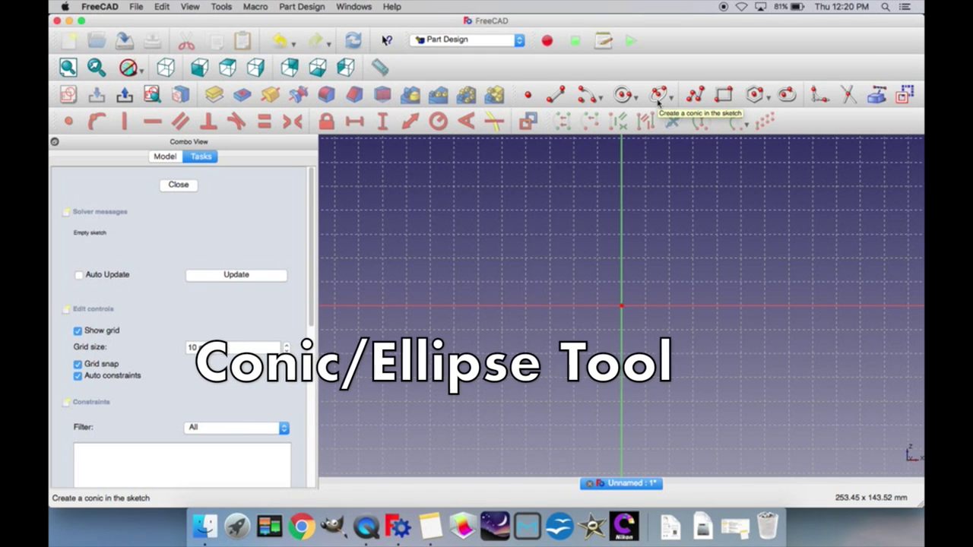
Step: Sketch an ellipse centred at about (-20, 20) mm with a 40 mm horizontal and a 50 mm vertical semi-axis
left_click(658, 98)
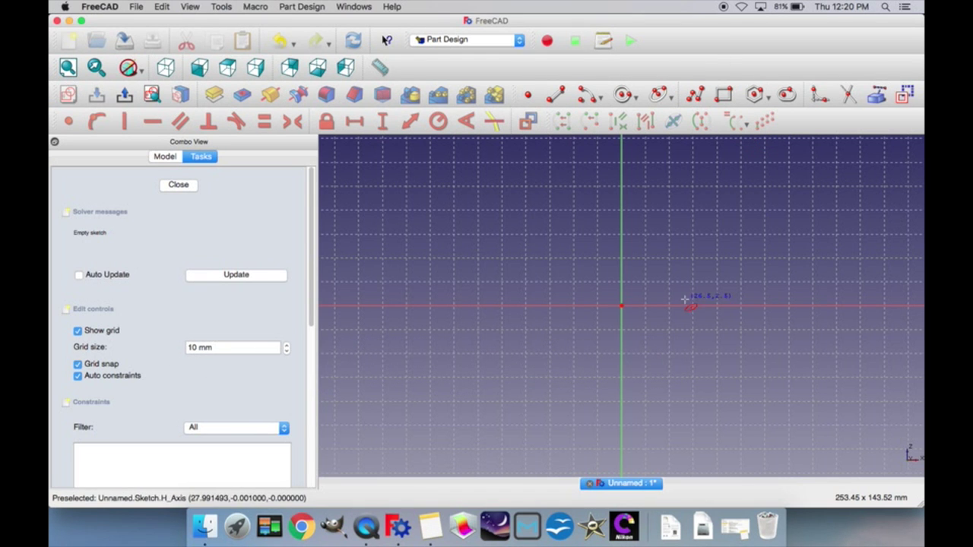
left_click(574, 258)
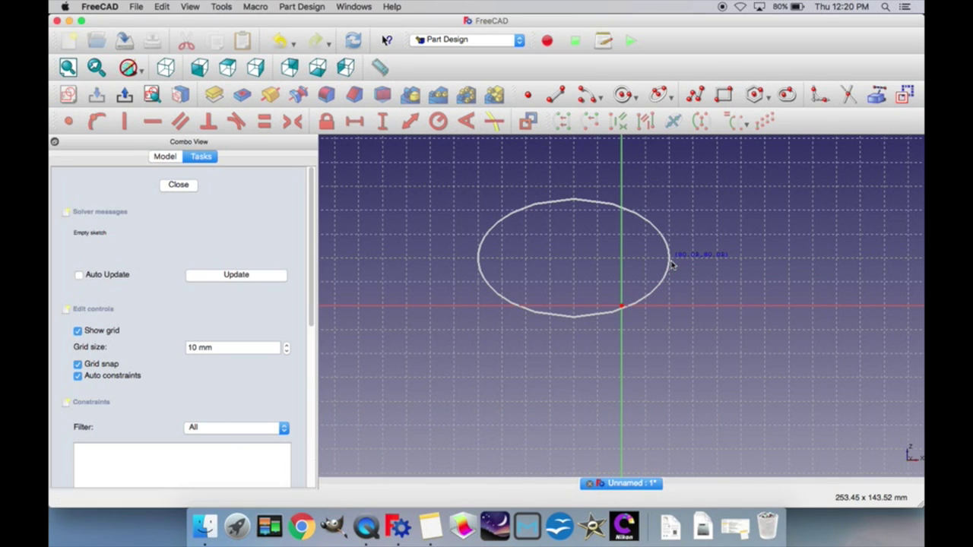
left_click(671, 264)
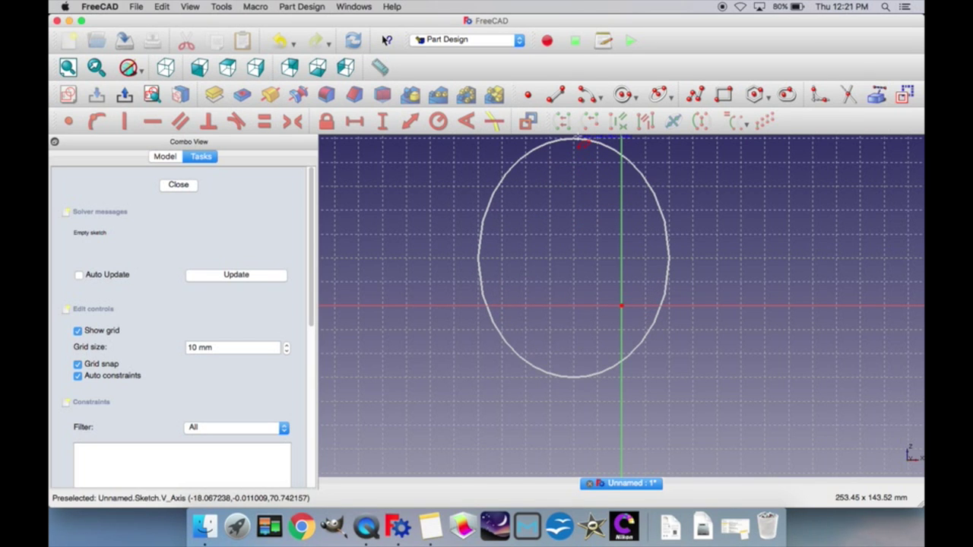
left_click(576, 139)
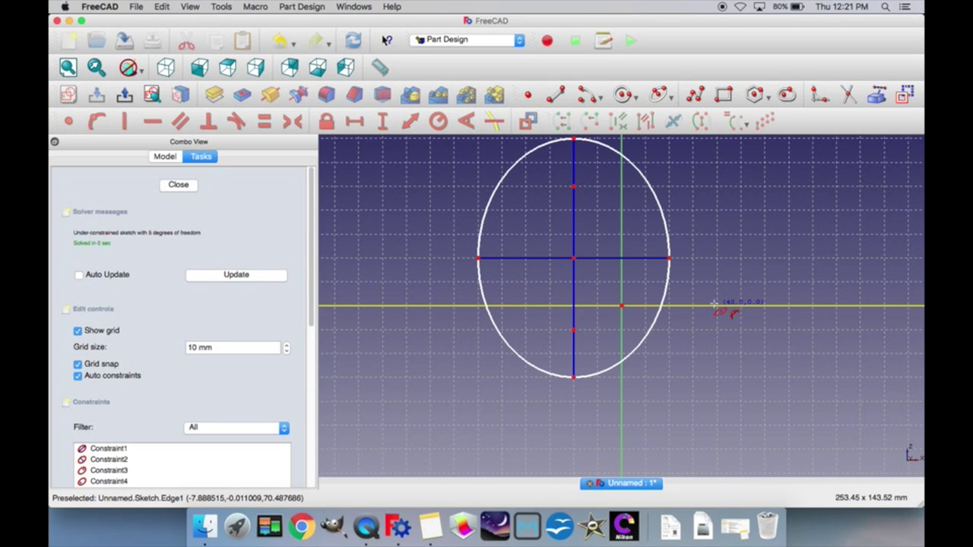
right_click(712, 354)
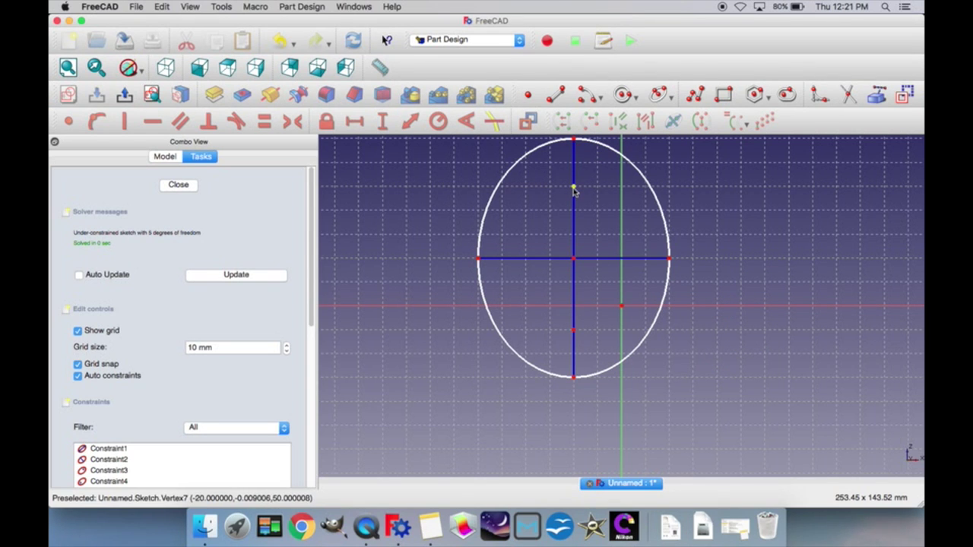
Step: Reshape the ellipse by moving its upper focus toward the centre and pulling its right-hand axis end inward
left_click_drag(574, 190, 575, 219)
mouse_move(575, 236)
left_mouse_down()
mouse_move(576, 260)
mouse_move(575, 168)
mouse_move(575, 224)
left_mouse_up()
mouse_move(674, 269)
left_mouse_down()
mouse_move(742, 281)
mouse_move(768, 265)
mouse_move(803, 273)
mouse_move(734, 404)
mouse_move(674, 439)
mouse_move(560, 439)
mouse_move(512, 421)
mouse_move(451, 425)
mouse_move(494, 429)
mouse_move(685, 383)
mouse_move(756, 283)
mouse_move(684, 213)
mouse_move(583, 187)
left_mouse_up()
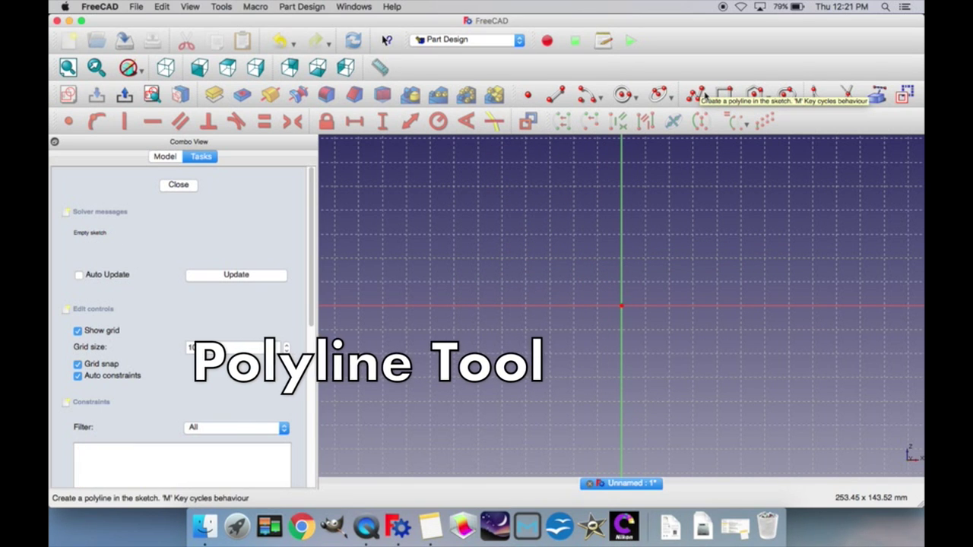
Step: Sketch an open six-segment polyline through (-40, 10), (-10, 30), (30, 30), (60, 10), (60, -30), (20, -50) and (-20, -50) mm
left_click(704, 95)
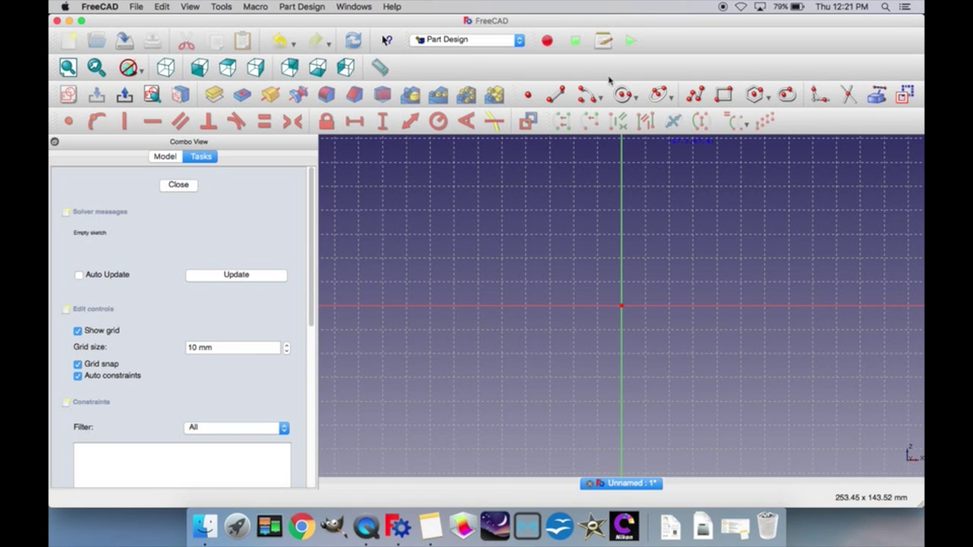
left_click(526, 282)
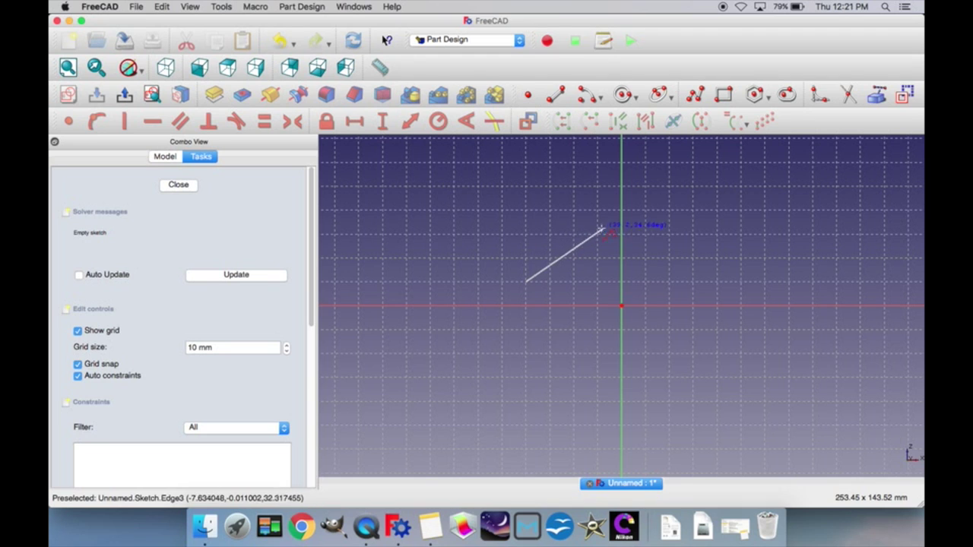
left_click(597, 234)
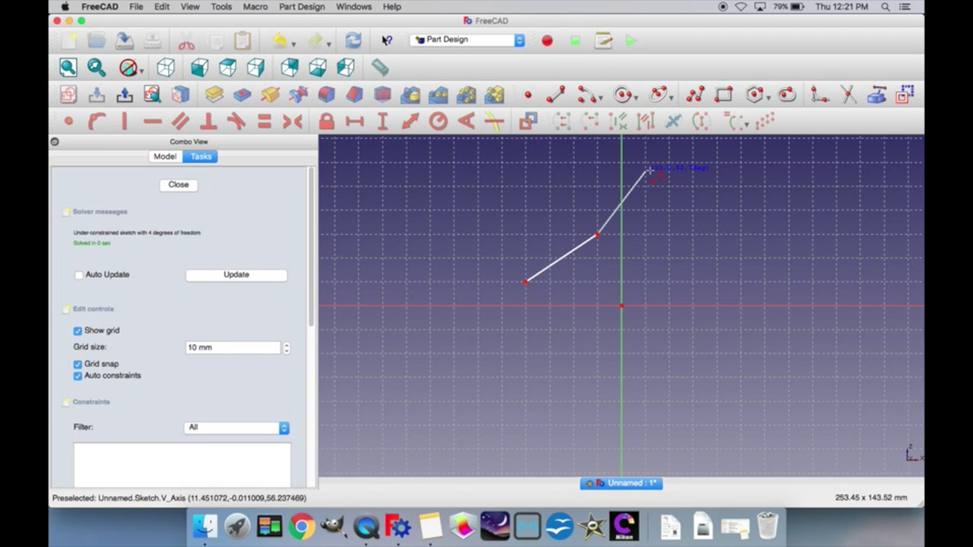
left_click(692, 234)
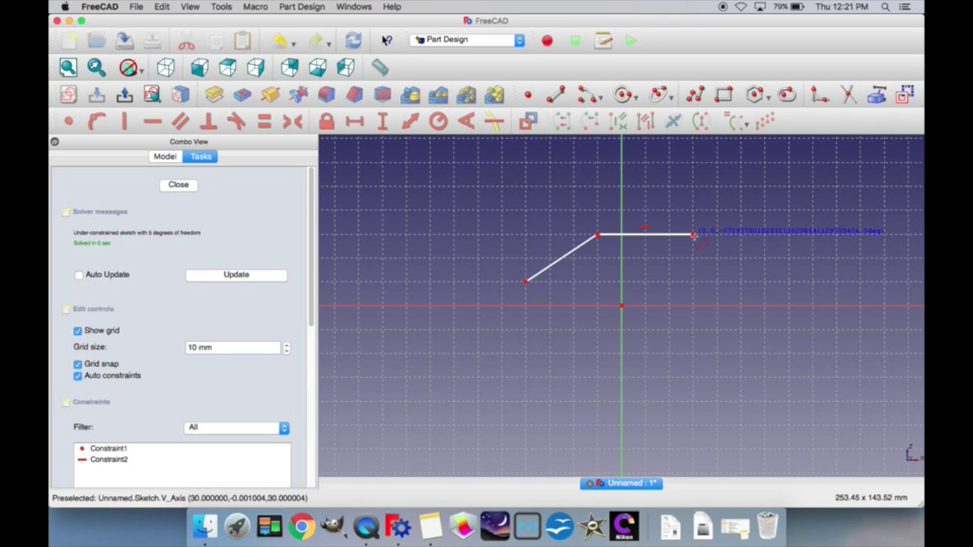
left_click(763, 283)
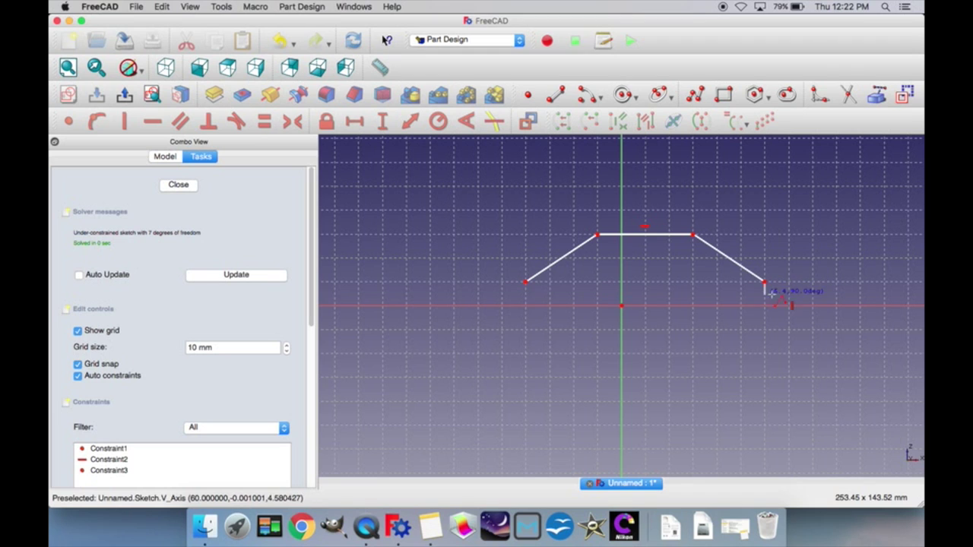
left_click(764, 375)
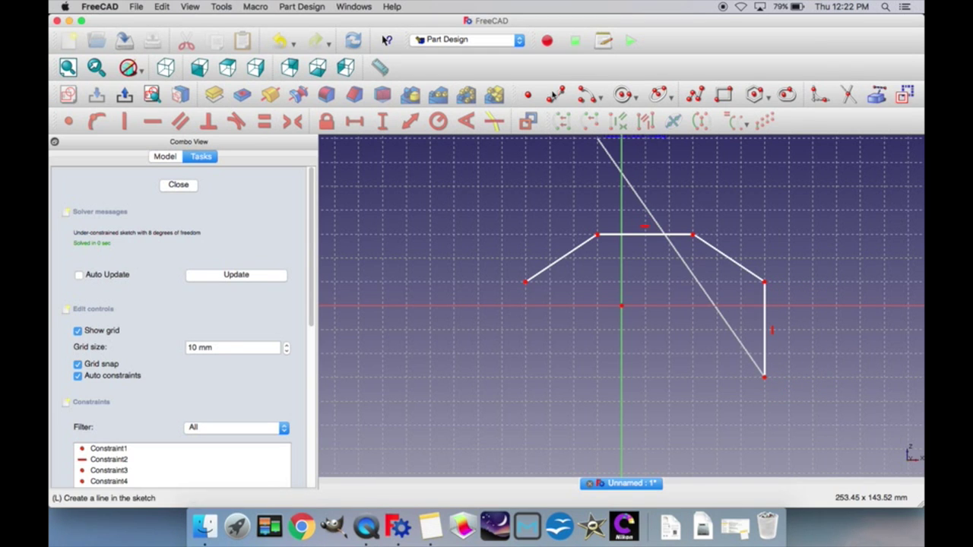
left_click(669, 425)
left_click(573, 426)
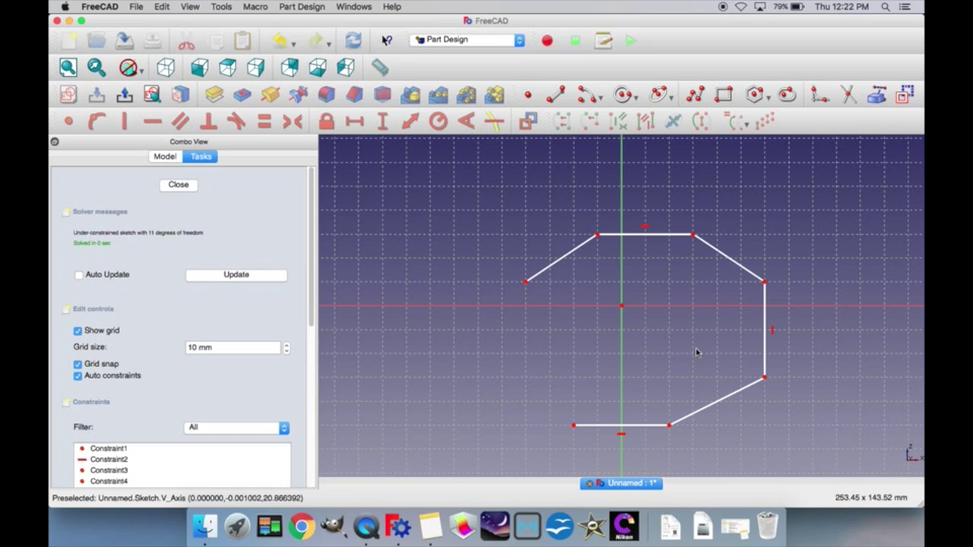
Step: Delete the sloping polyline segment between (30, 30) and (60, 10) mm and start the Line tool
left_click(726, 262)
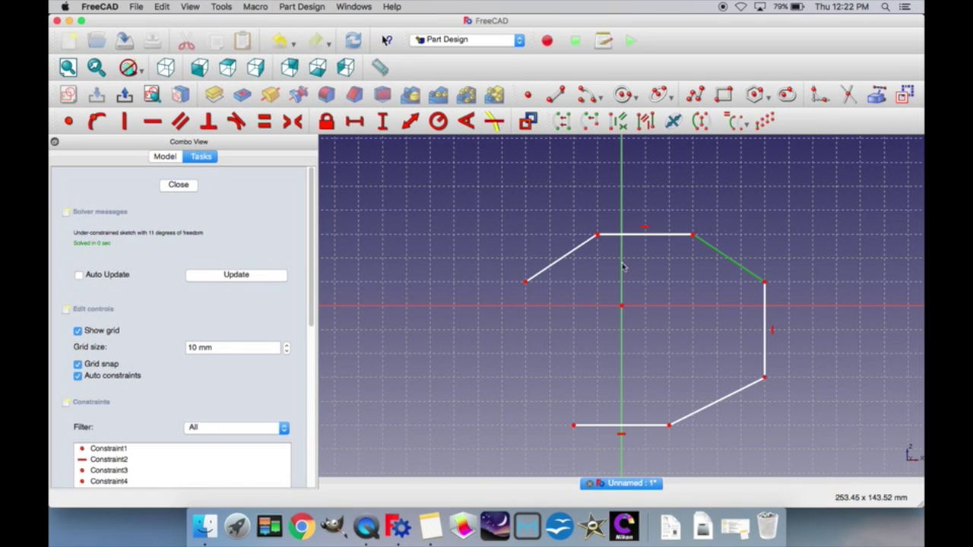
left_click(164, 6)
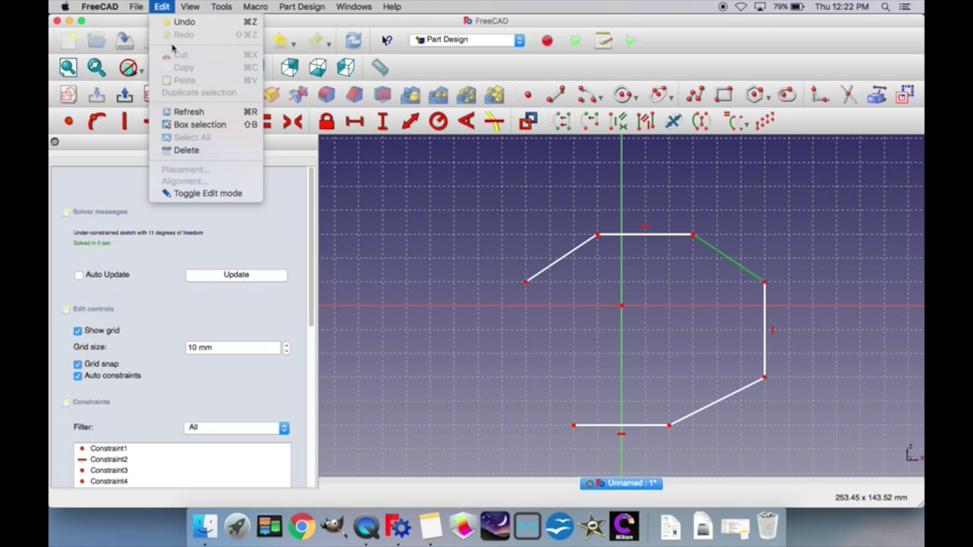
left_click(183, 150)
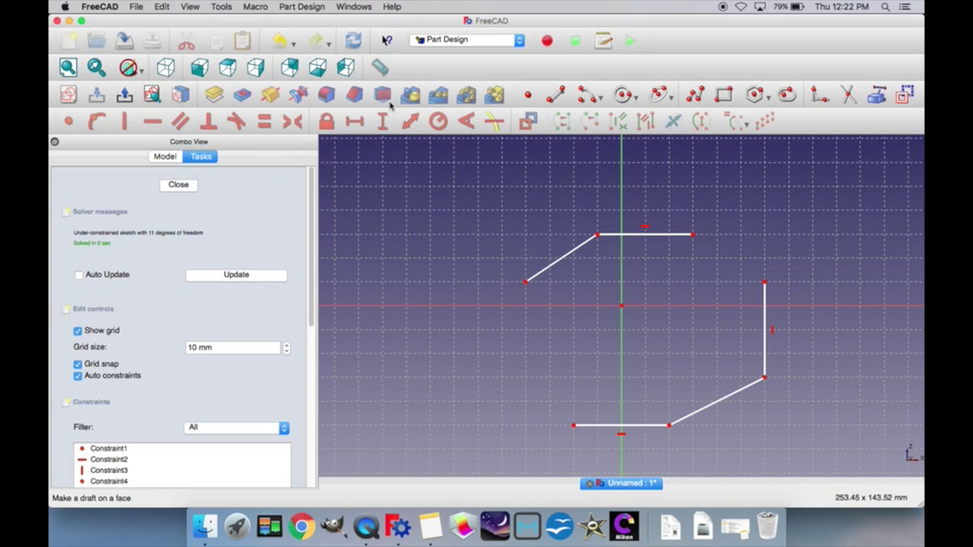
left_click(555, 95)
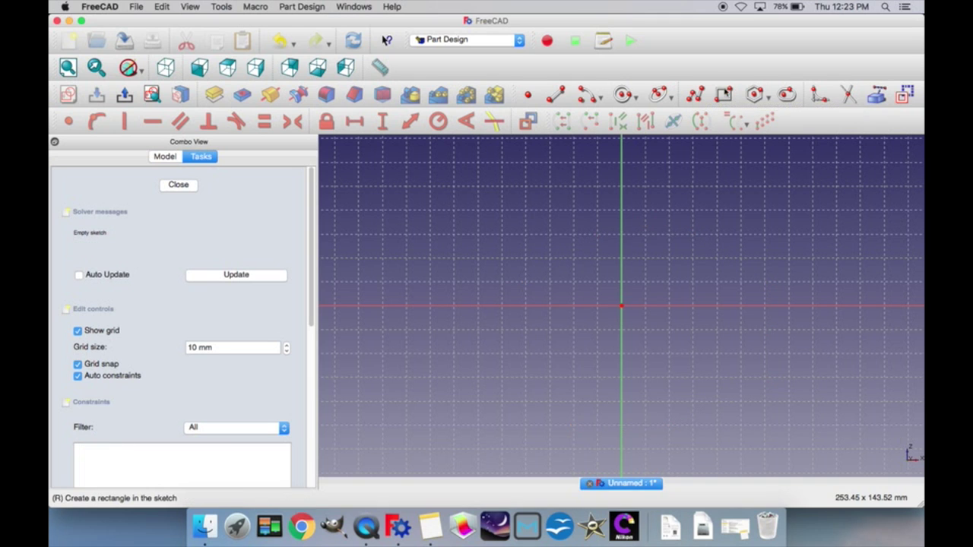
Step: Sketch a rectangle with its upper-left corner at about (-60, 50) mm
left_click(723, 94)
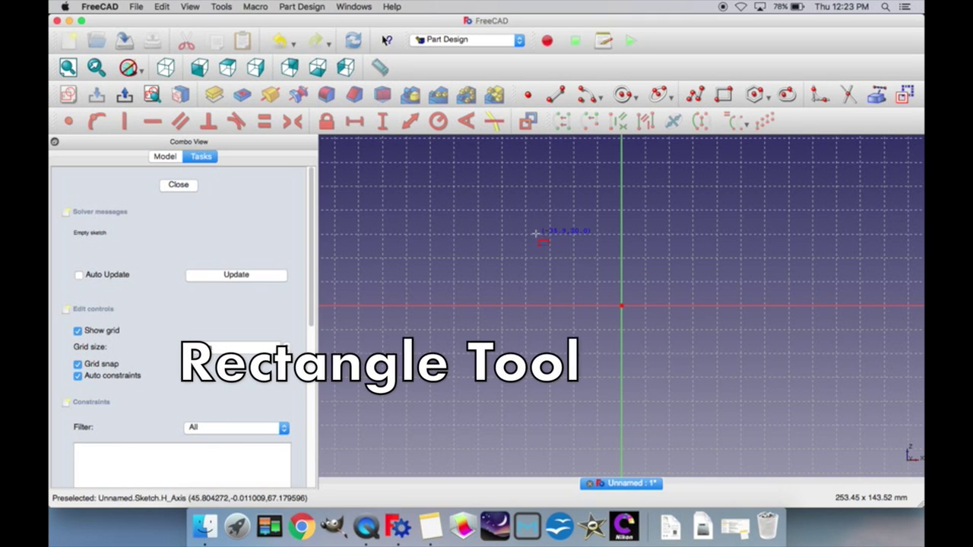
left_click(478, 186)
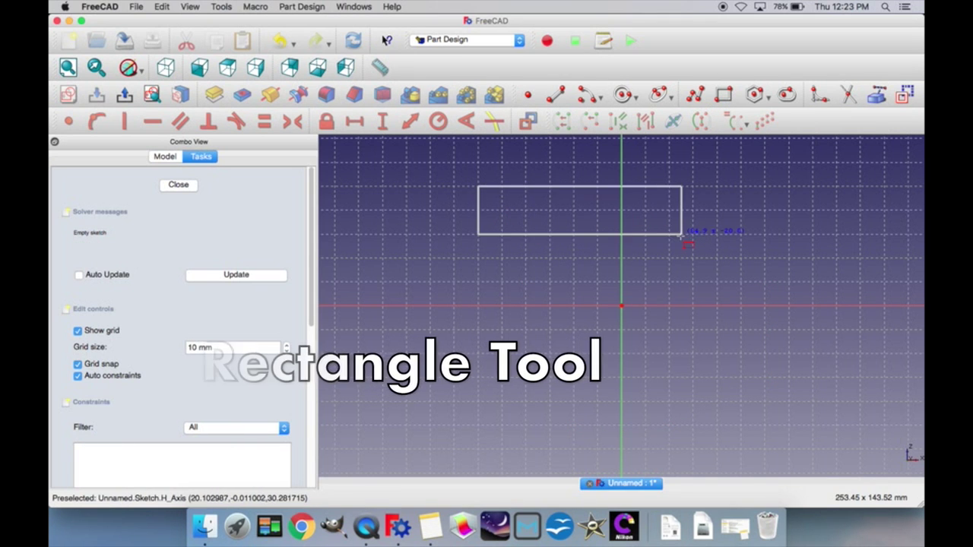
right_click(830, 351)
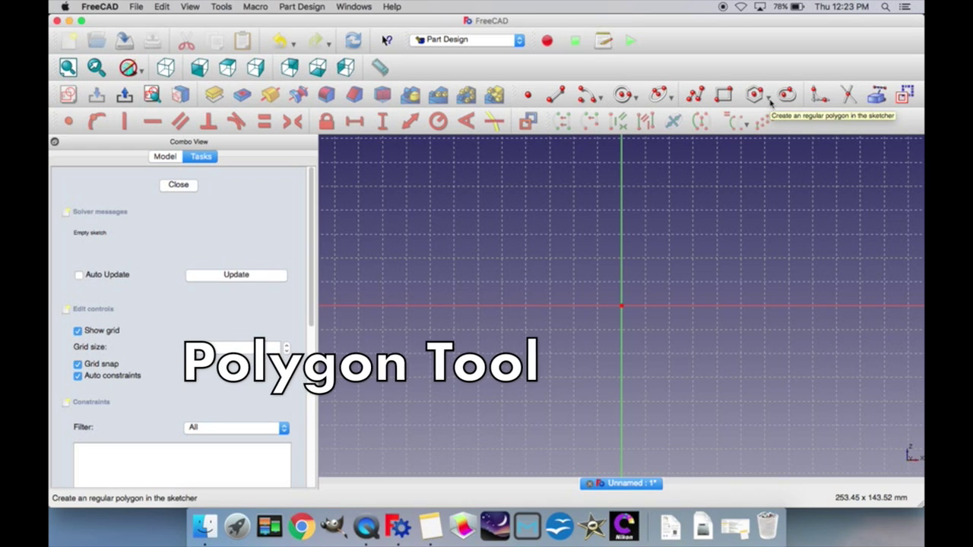
Step: Sketch a regular hexagon centred at about (-10, 10) mm with one corner 40 mm directly above the centre
left_click(768, 100)
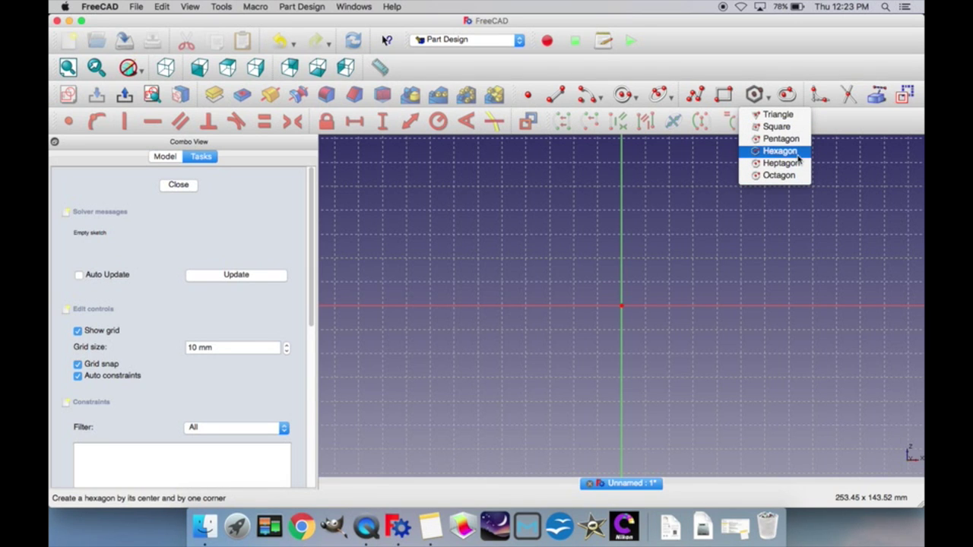
left_click(772, 151)
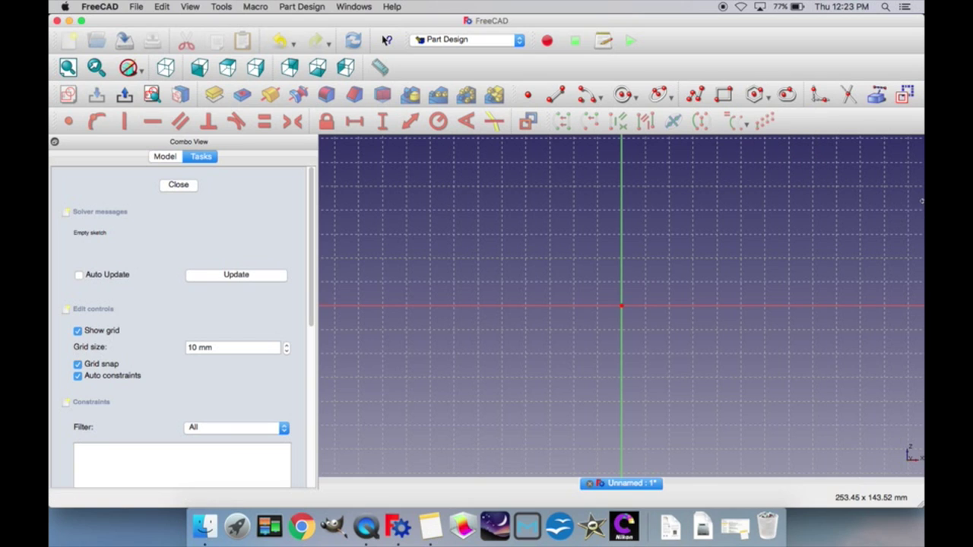
left_click(597, 283)
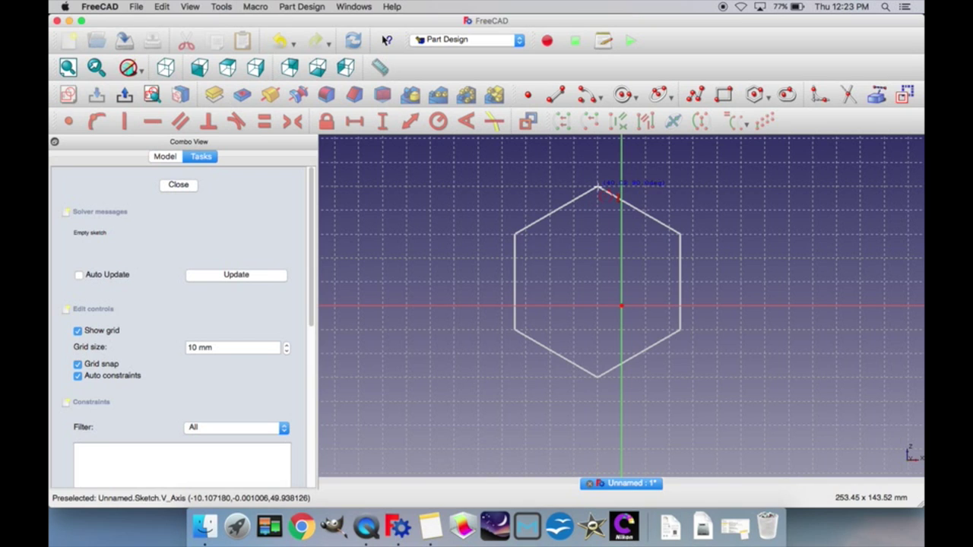
right_click(600, 165)
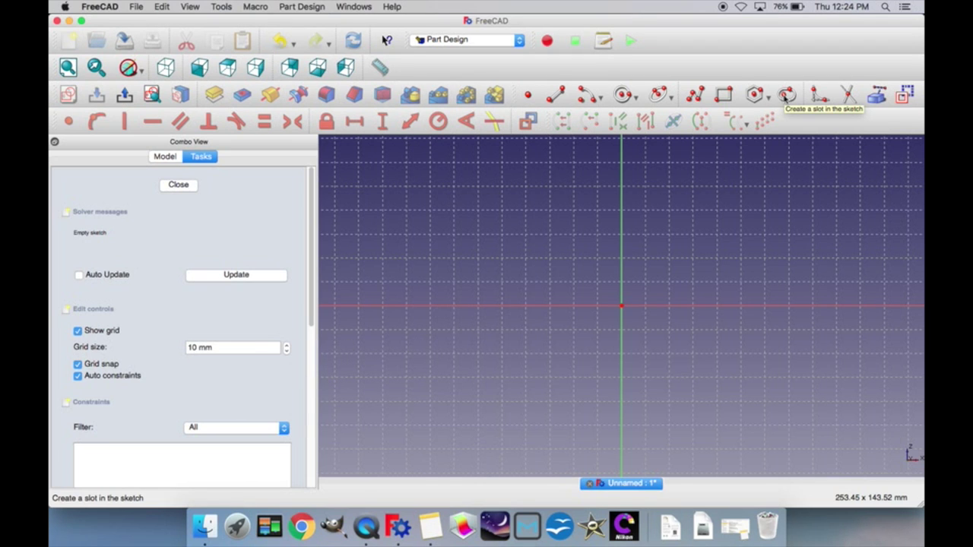
Step: Sketch a horizontal slot with 20 mm radius ends centred at (-30, 30) and (40, 30) mm, and pull its upper-left tangent point upward
left_click(785, 95)
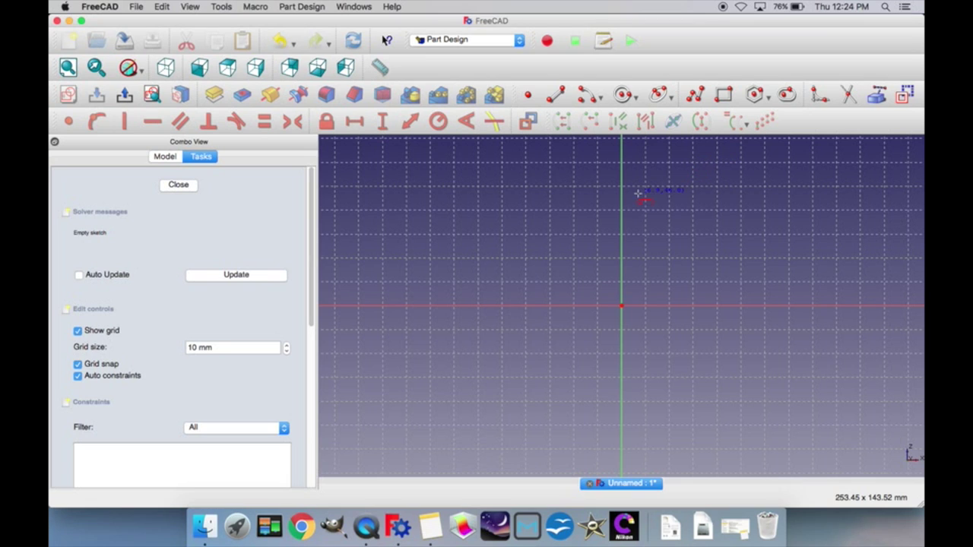
left_click(553, 239)
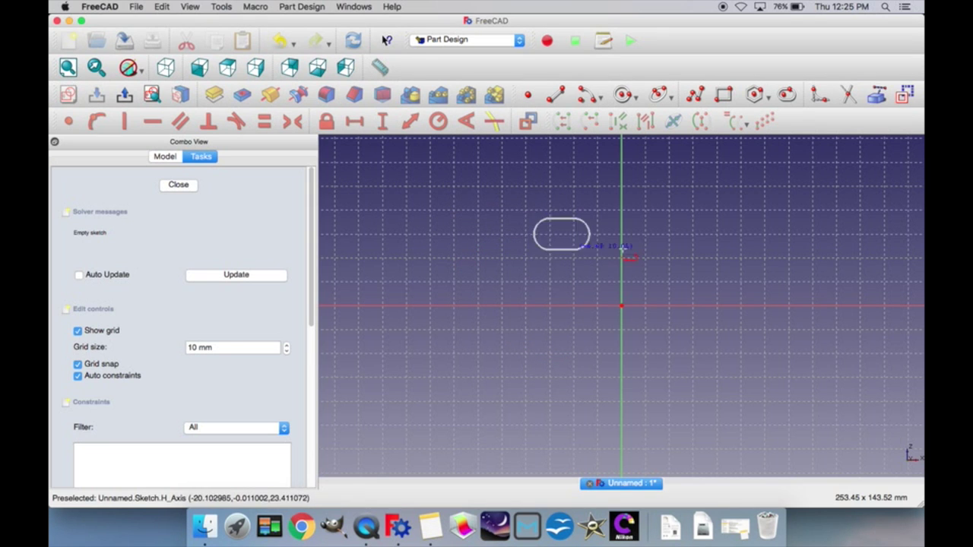
left_click(721, 282)
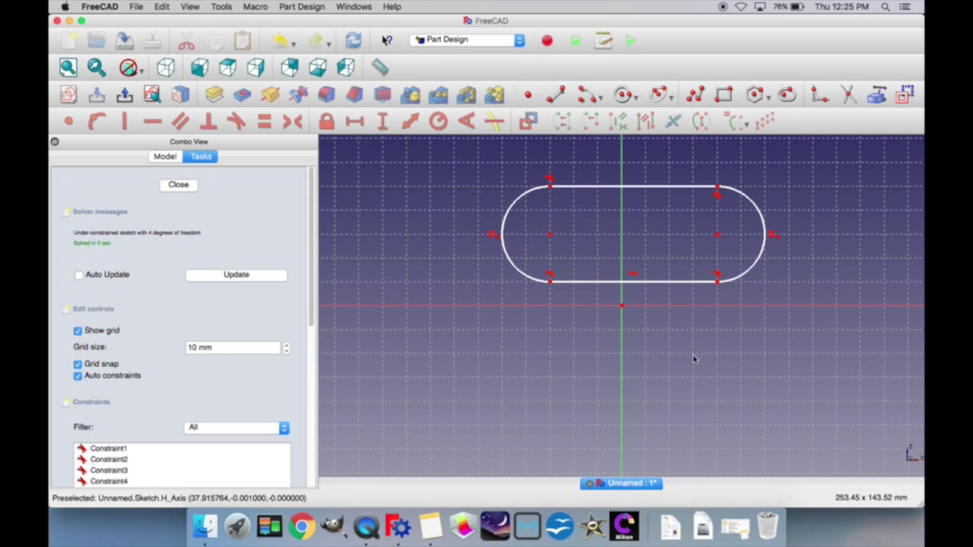
mouse_move(551, 238)
left_mouse_down()
mouse_move(577, 239)
mouse_move(542, 243)
mouse_move(576, 240)
mouse_move(551, 236)
left_mouse_up()
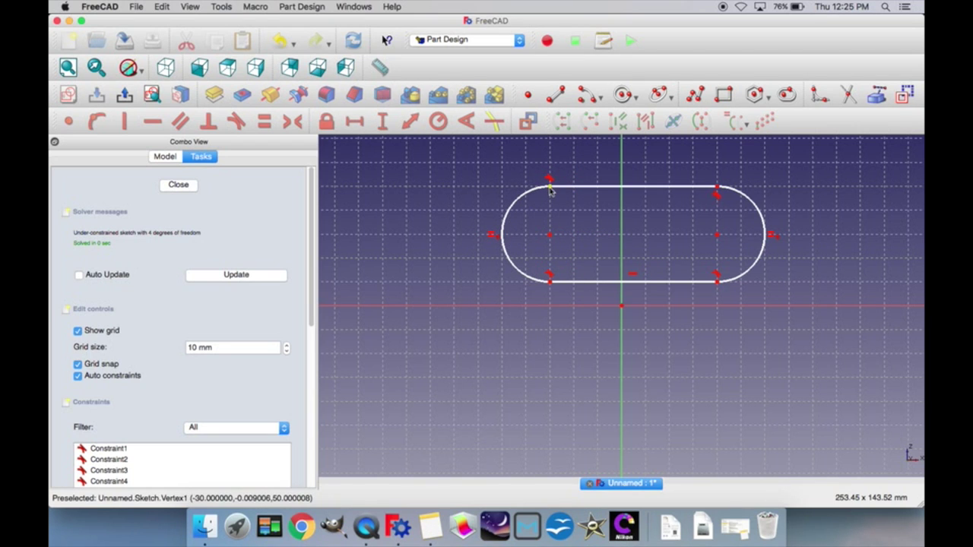
left_click_drag(551, 192, 553, 144)
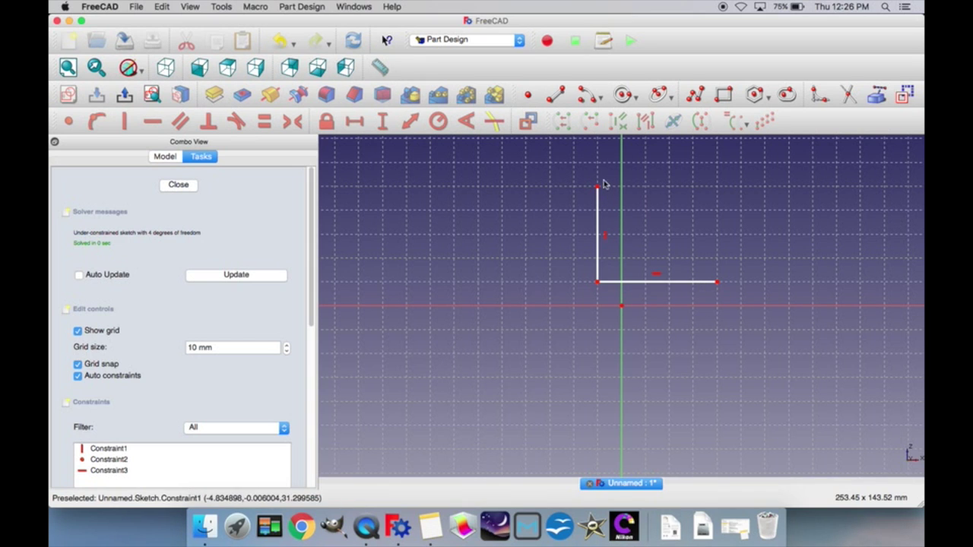
Step: Fillet the corner of the vertical and horizontal lines at about 27.5 mm radius, and adjust the fillet arc and its lower tangent point
left_click(818, 95)
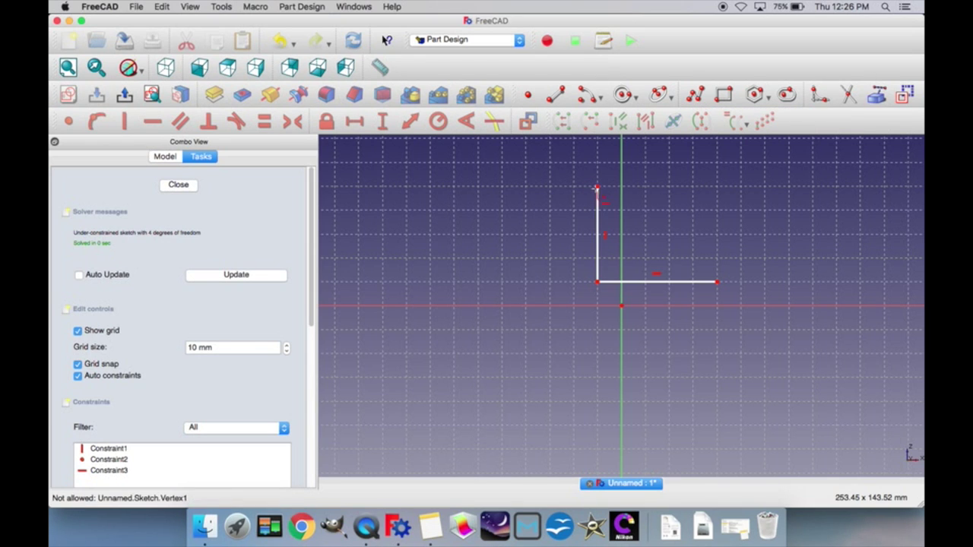
left_click(598, 197)
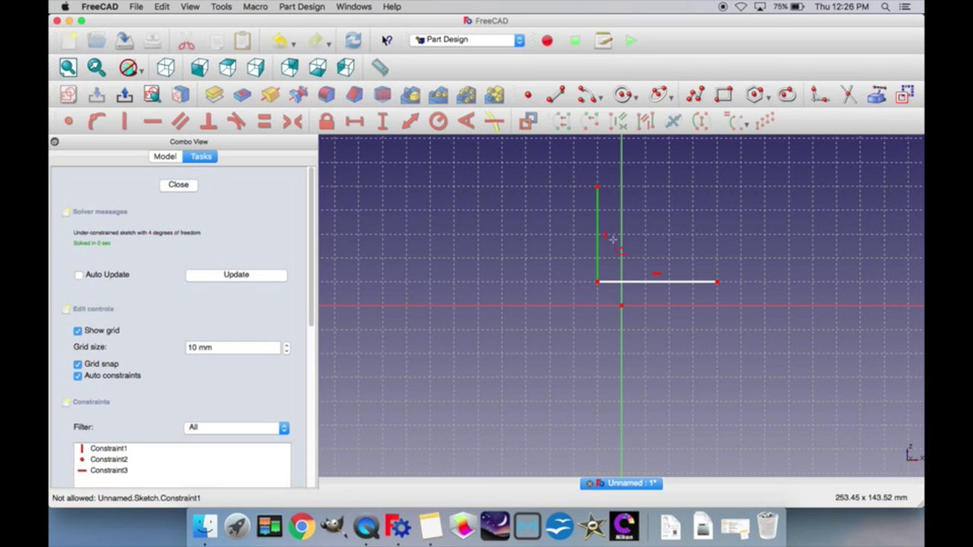
left_click(659, 282)
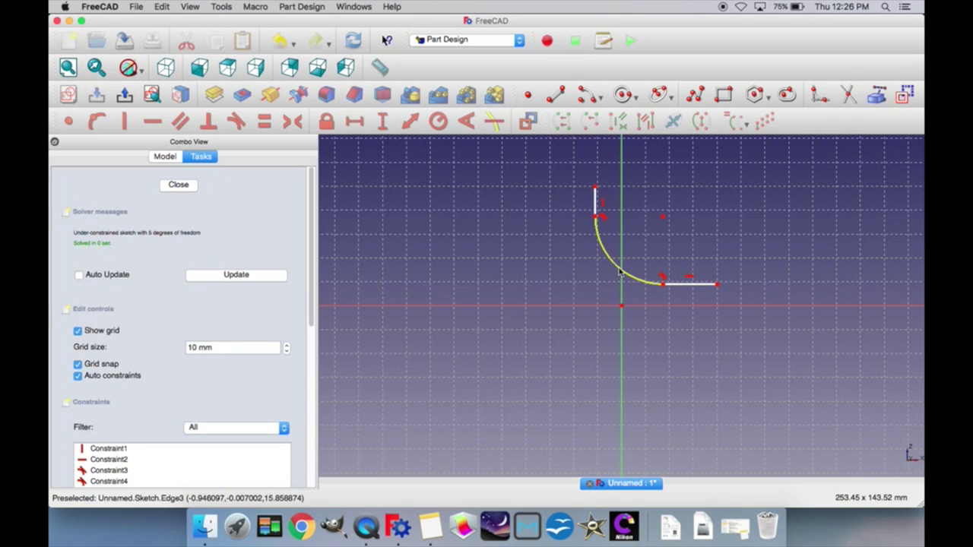
mouse_move(620, 276)
left_mouse_down()
mouse_move(605, 301)
mouse_move(630, 274)
mouse_move(616, 284)
mouse_move(614, 262)
left_mouse_up()
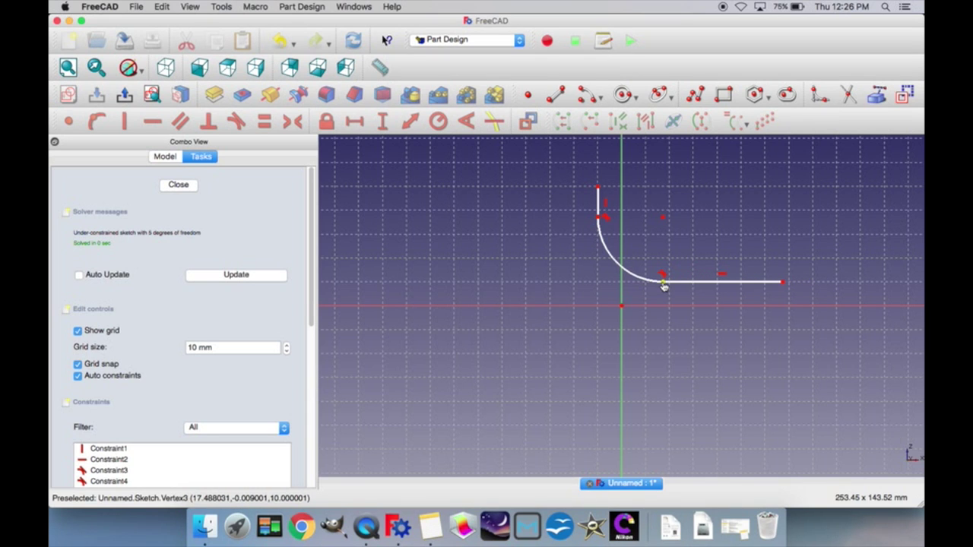
left_click_drag(663, 285, 597, 288)
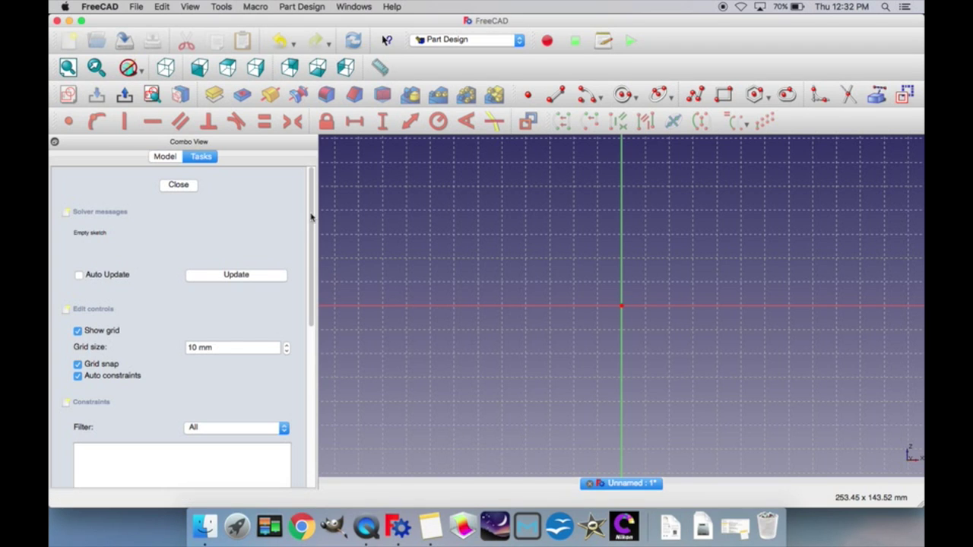
scroll(151, 389, "down", 5)
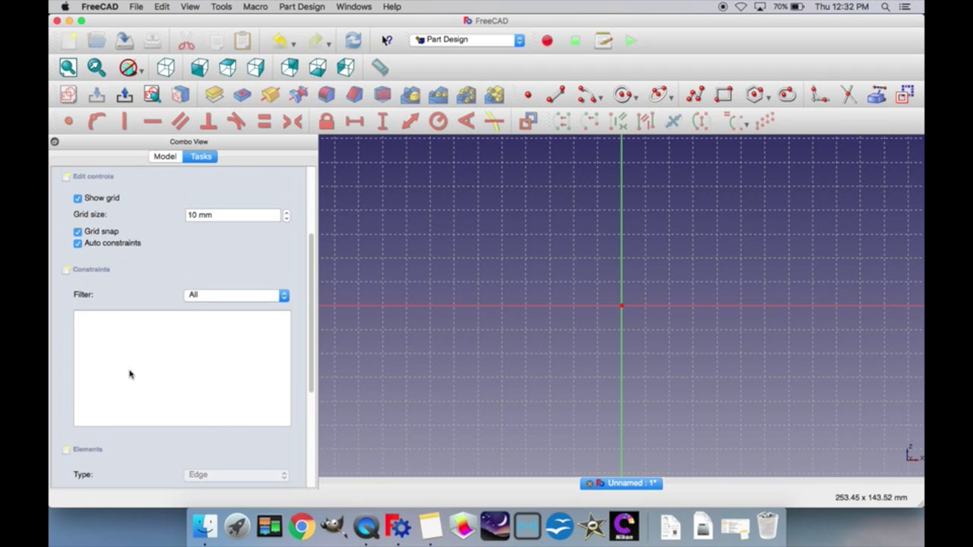
Step: Sketch a horizontal line from (-30, 30) to (30, 30) mm and stretch its left endpoint to about (-80, 30) mm
left_click(77, 270)
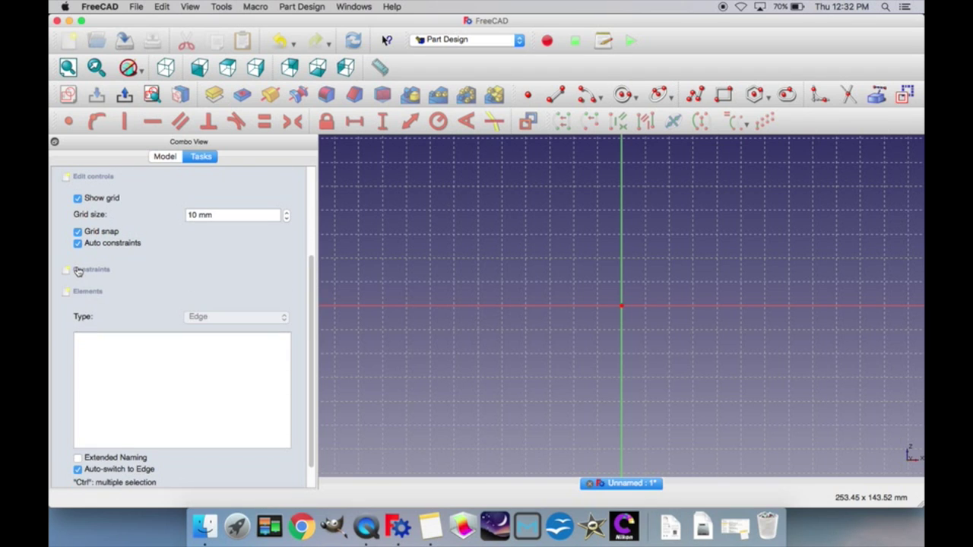
left_click(77, 270)
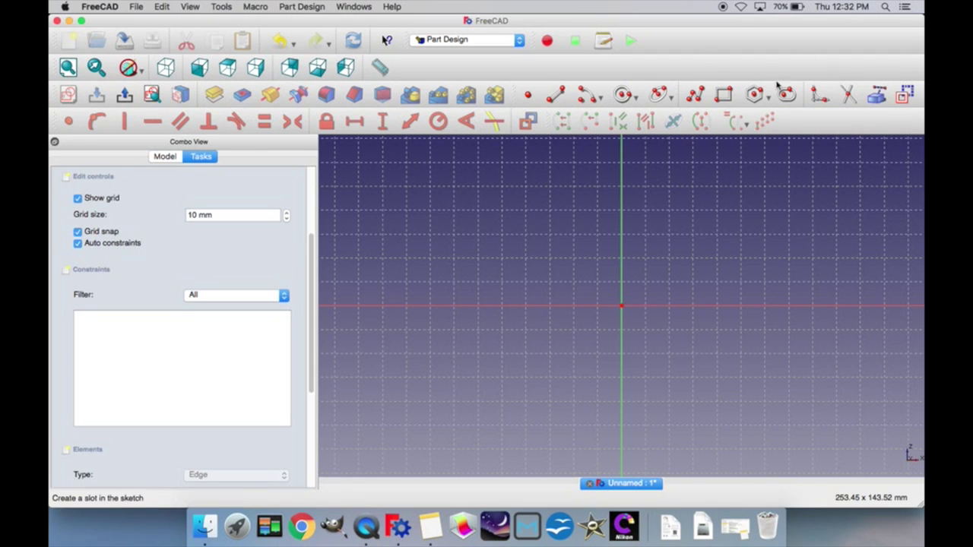
left_click(562, 93)
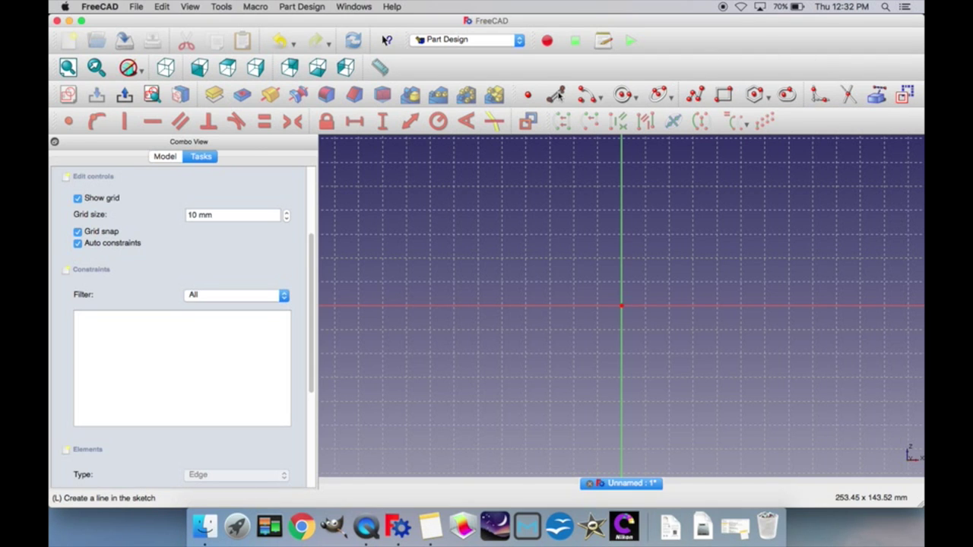
left_click(549, 234)
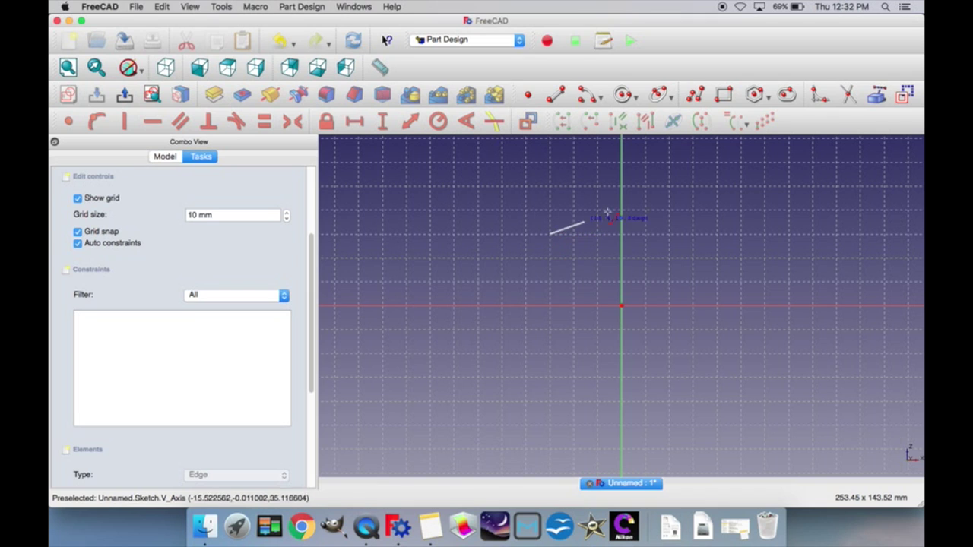
left_click(693, 232)
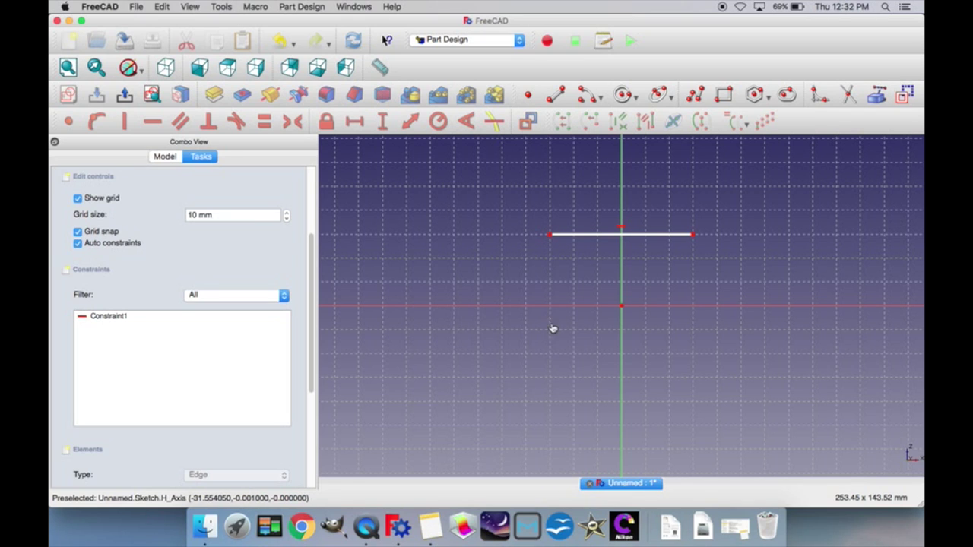
left_click_drag(549, 230, 431, 234)
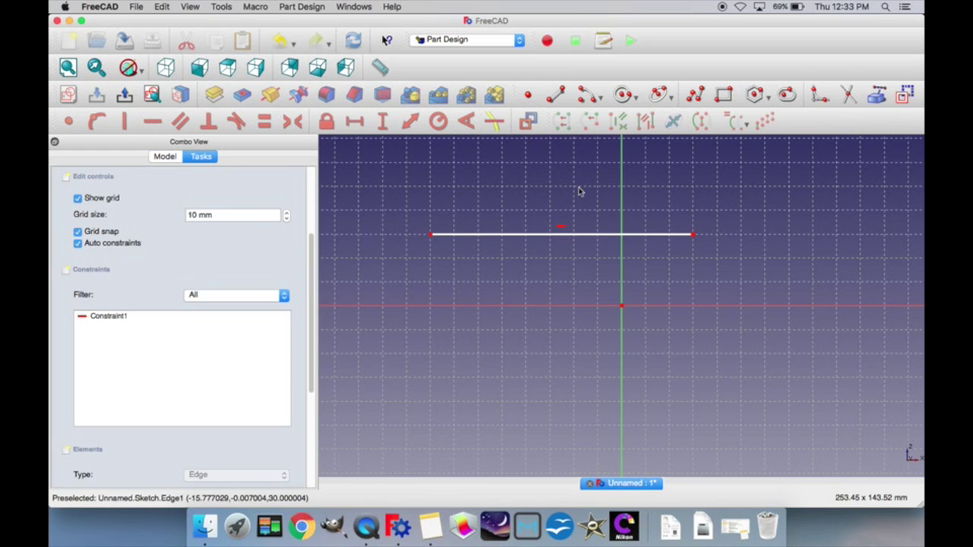
Step: Delete the line's horizontal constraint and move its left endpoint back to about (-30, 30) mm
left_click(560, 226)
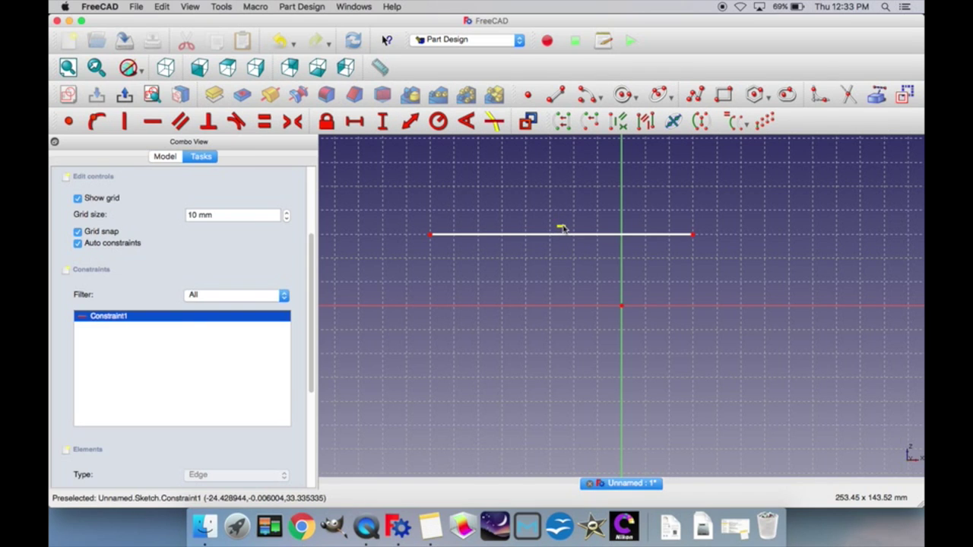
left_click(181, 320)
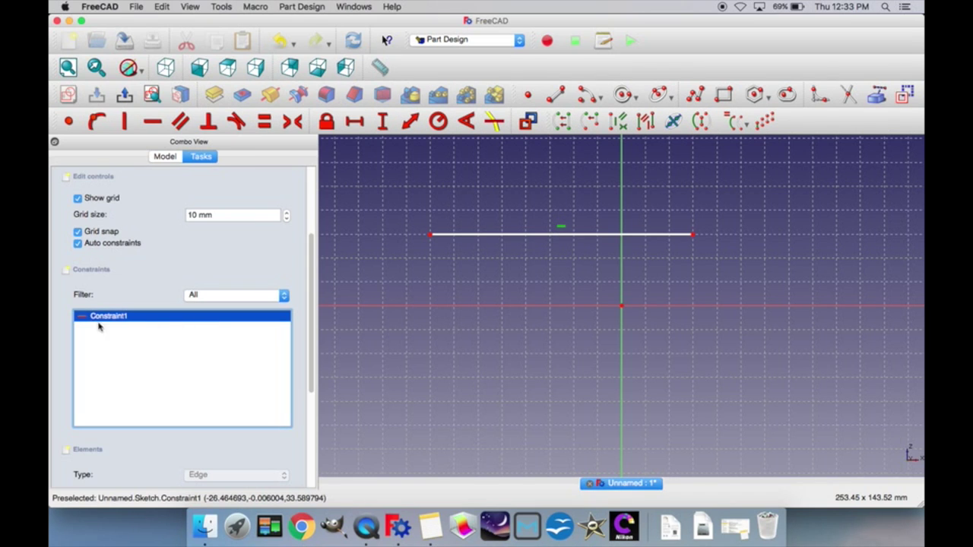
left_click(161, 6)
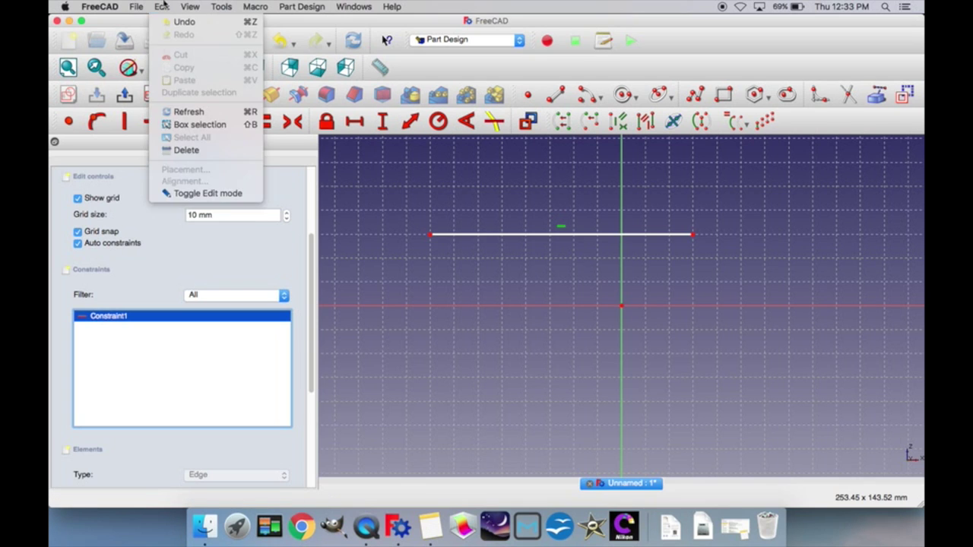
left_click(179, 150)
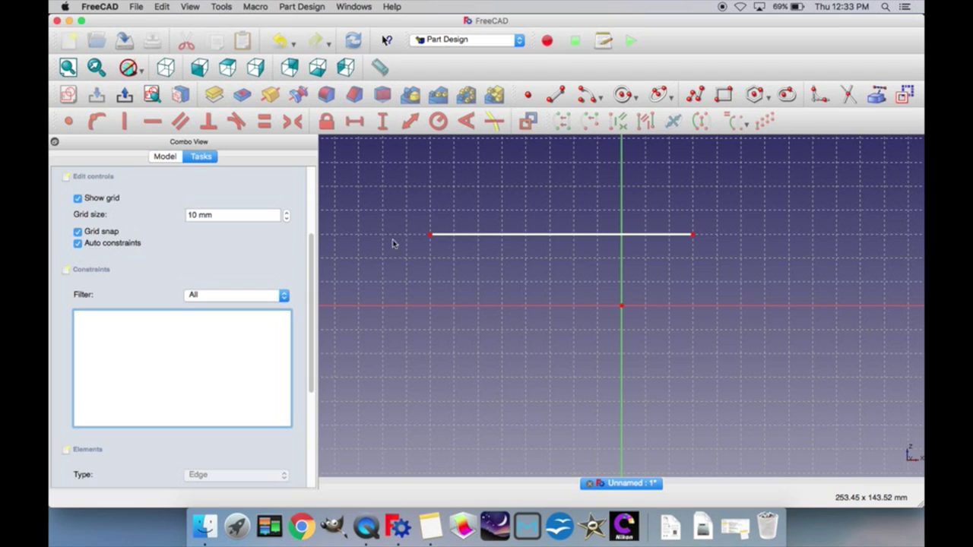
mouse_move(430, 237)
left_mouse_down()
mouse_move(432, 332)
mouse_move(571, 395)
mouse_move(636, 408)
mouse_move(753, 407)
mouse_move(820, 192)
mouse_move(567, 192)
mouse_move(554, 245)
left_mouse_up()
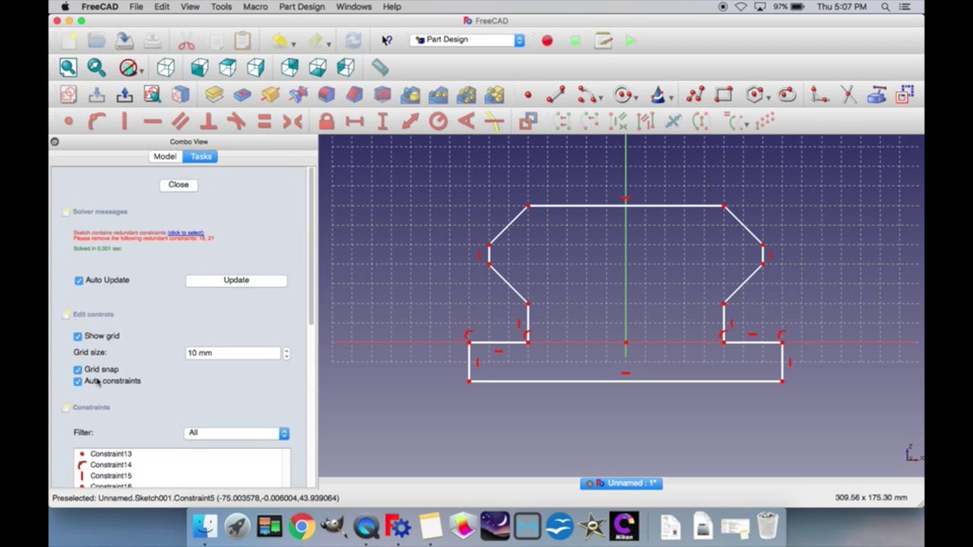
left_click(79, 319)
left_click(91, 311)
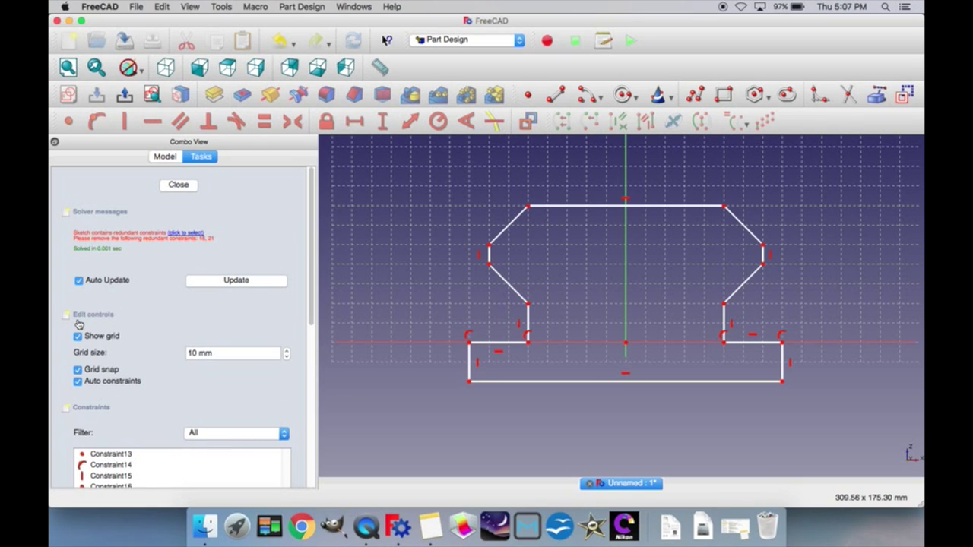
left_click(80, 382)
left_click(469, 333)
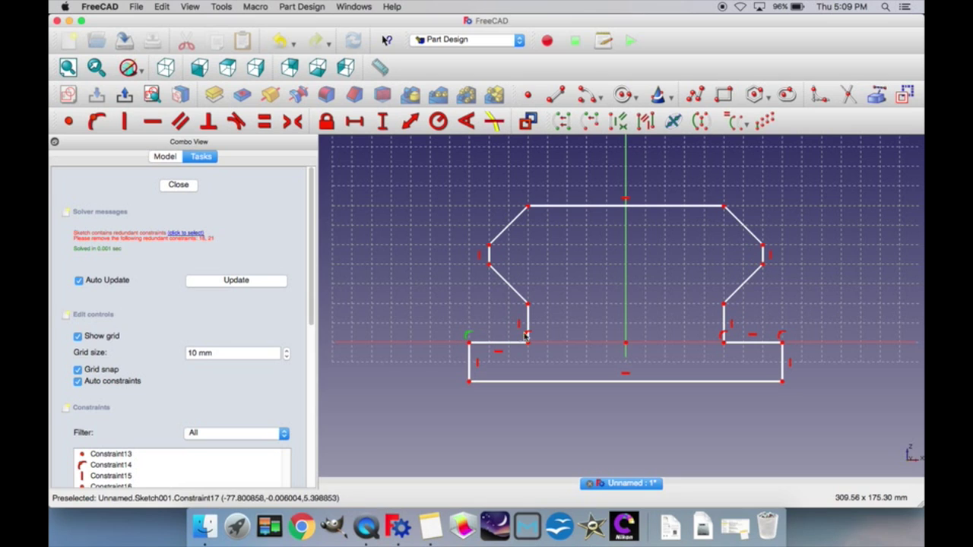
left_click(537, 370)
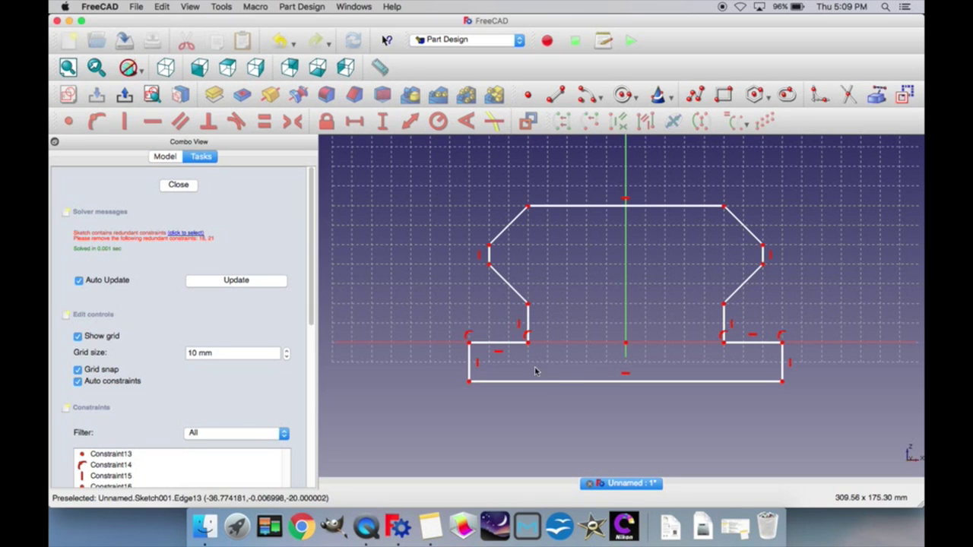
Step: Delete the horizontal constraints on the two short shoulder lines lying on the X axis, and select the shoulders' point-on-object constraints
left_click(499, 353)
left_click(751, 335)
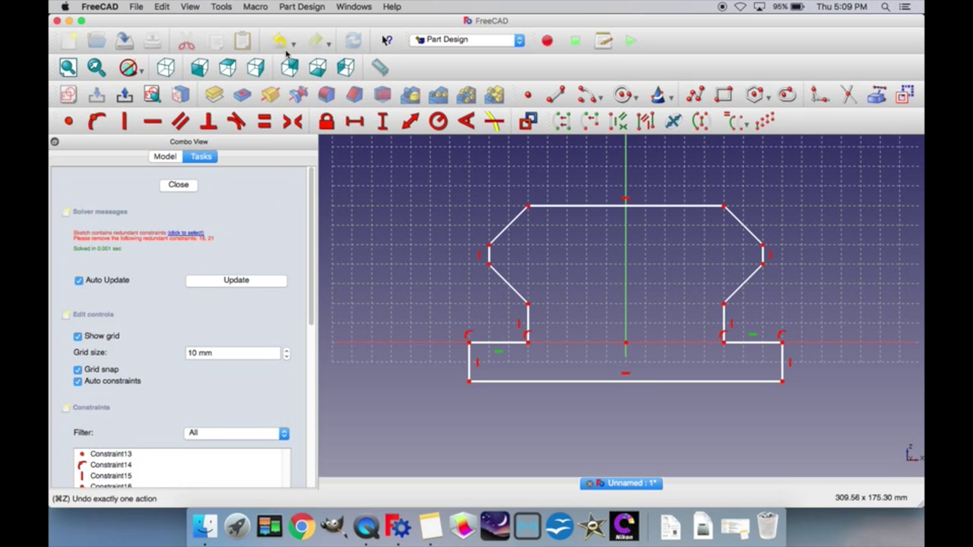
left_click(162, 6)
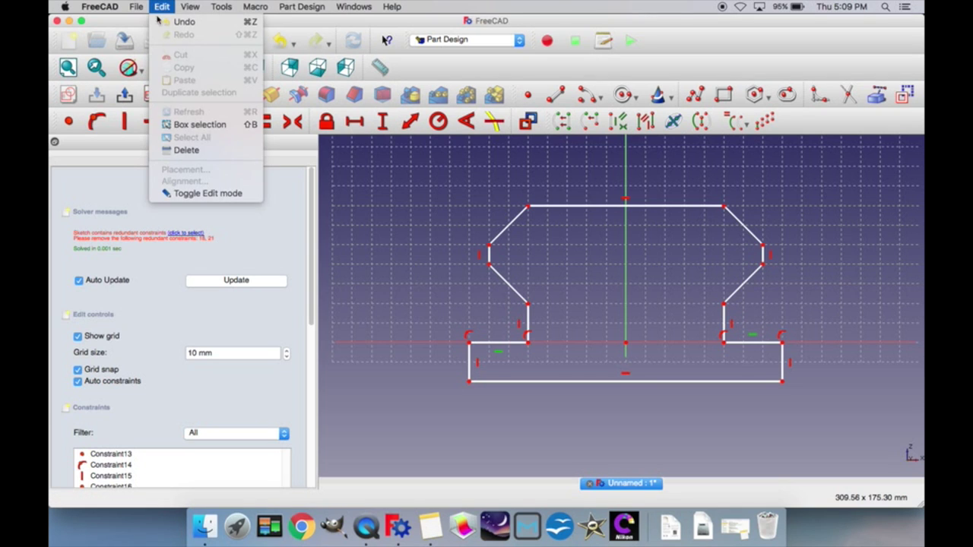
left_click(186, 150)
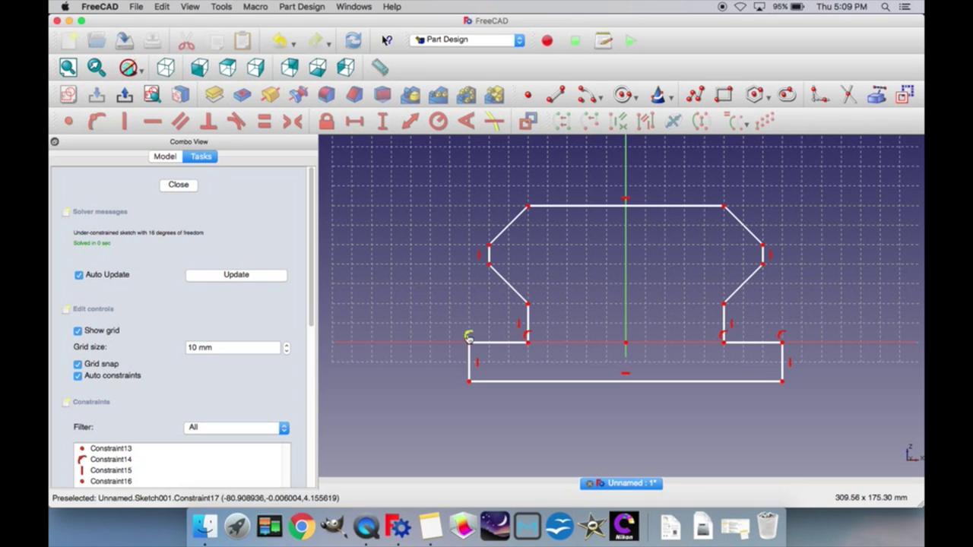
left_click(468, 336)
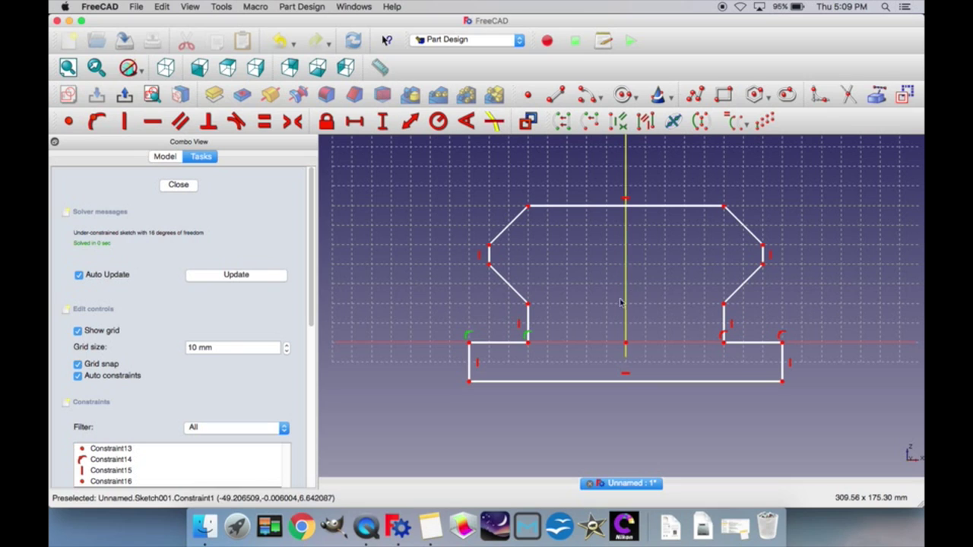
left_click(699, 337)
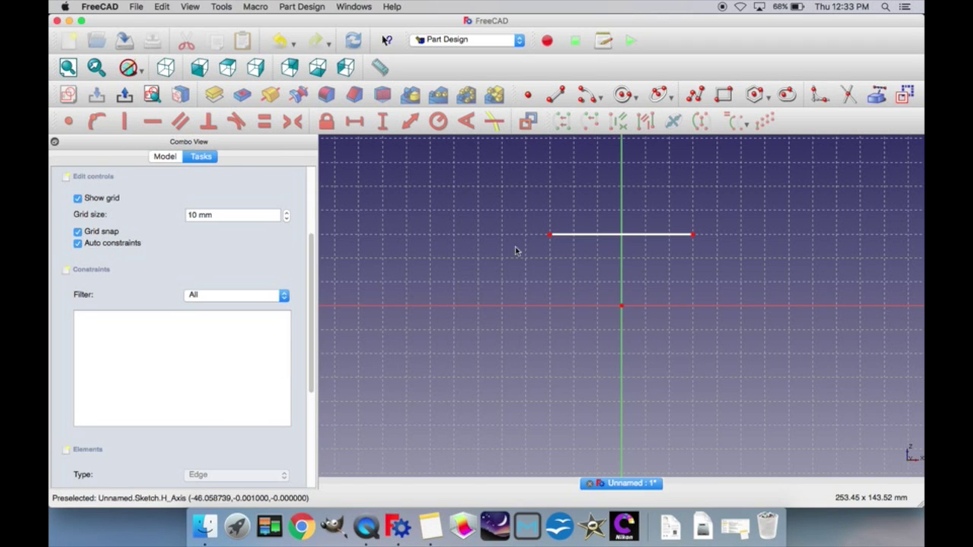
Step: Move the line's left endpoint to (-30, 10) mm and back to (-30, 30) mm, and constrain the line horizontally
left_click_drag(550, 236, 550, 287)
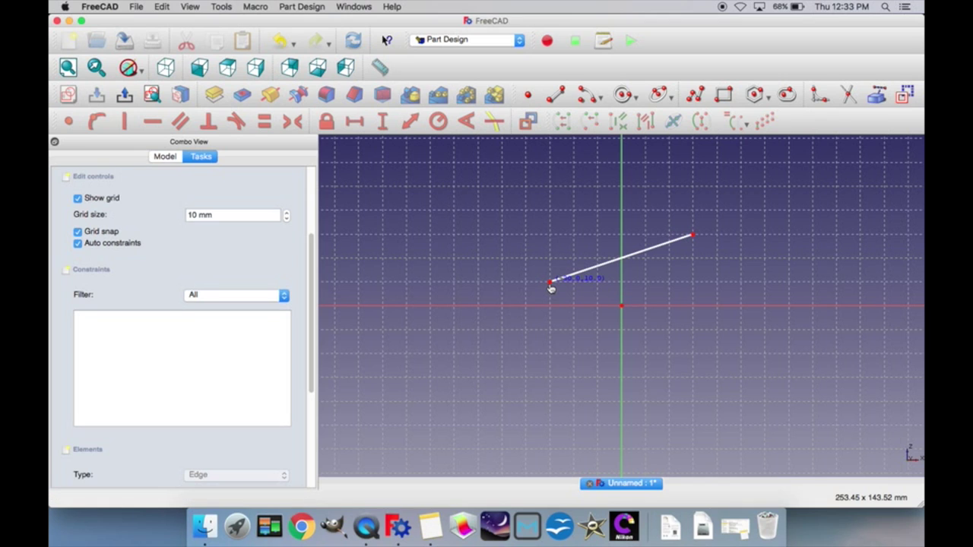
left_click_drag(551, 288, 554, 236)
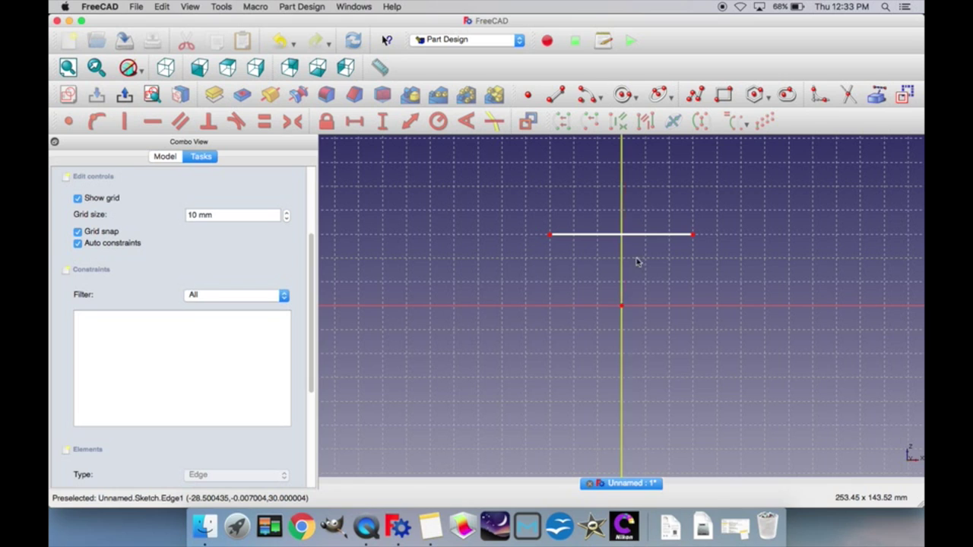
left_click(574, 240)
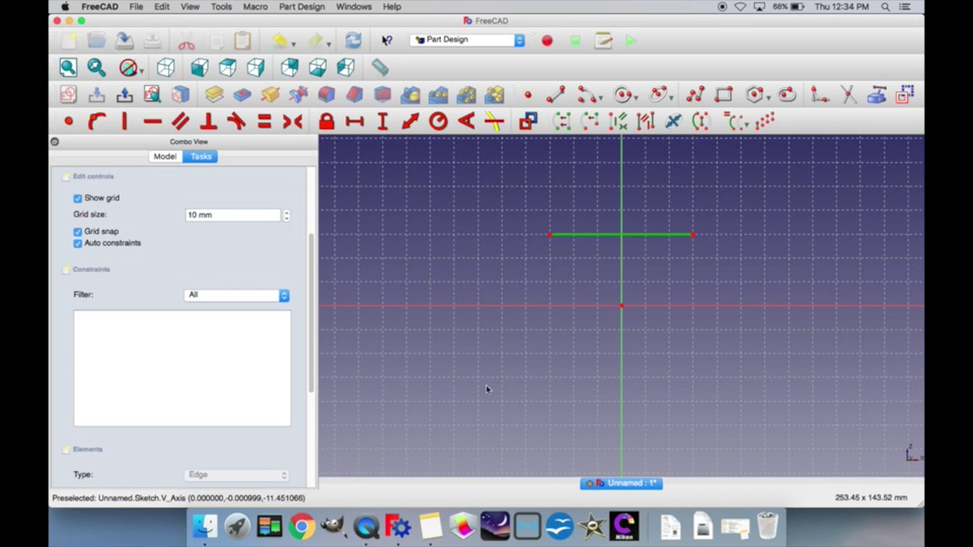
left_click(151, 126)
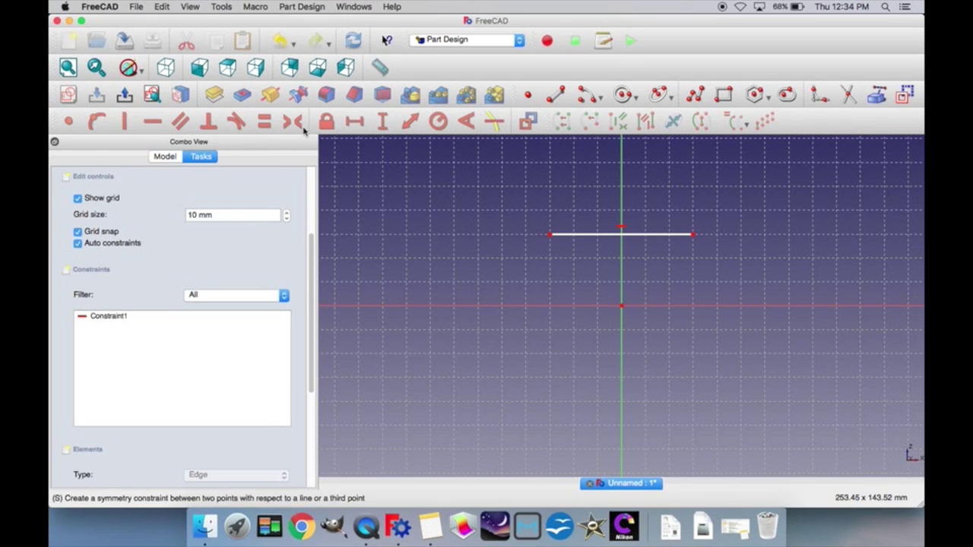
Step: Remove the old line, sketch a 40 mm vertical line upward from (-50, 0) mm on the X axis, and pull its upper endpoint up and inward
key("super+z")
left_click(557, 95)
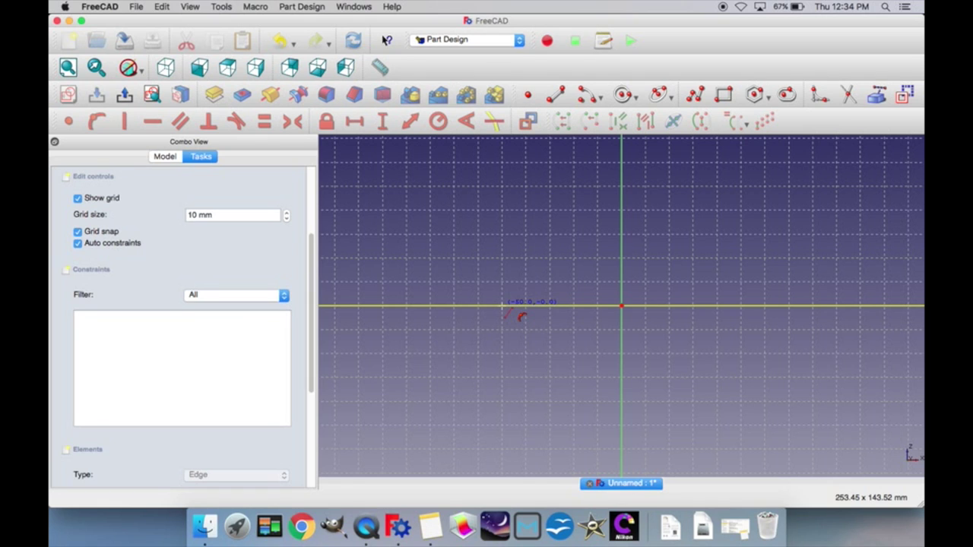
left_click(502, 305)
left_click(502, 210)
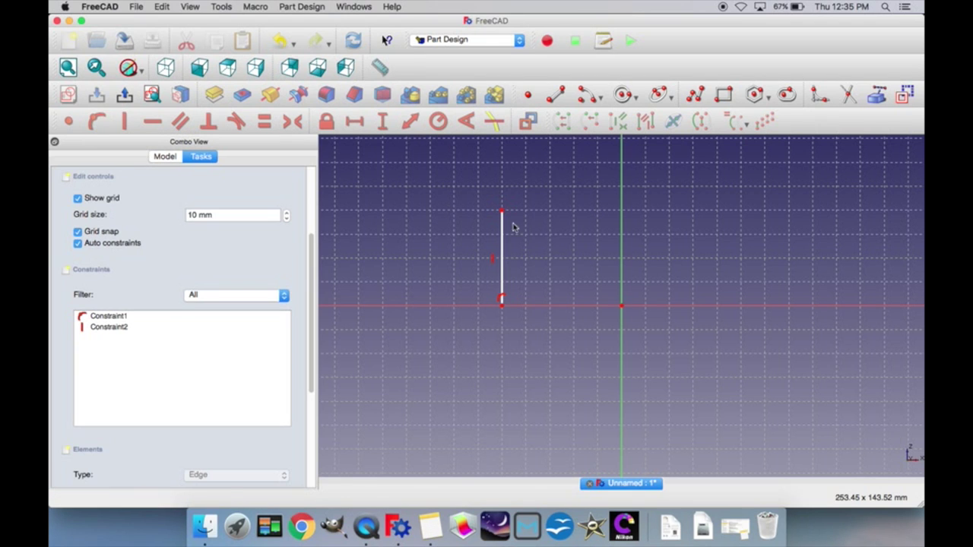
mouse_move(502, 213)
left_mouse_down()
mouse_move(560, 317)
mouse_move(547, 449)
mouse_move(504, 297)
mouse_move(431, 179)
mouse_move(504, 169)
mouse_move(532, 180)
left_mouse_up()
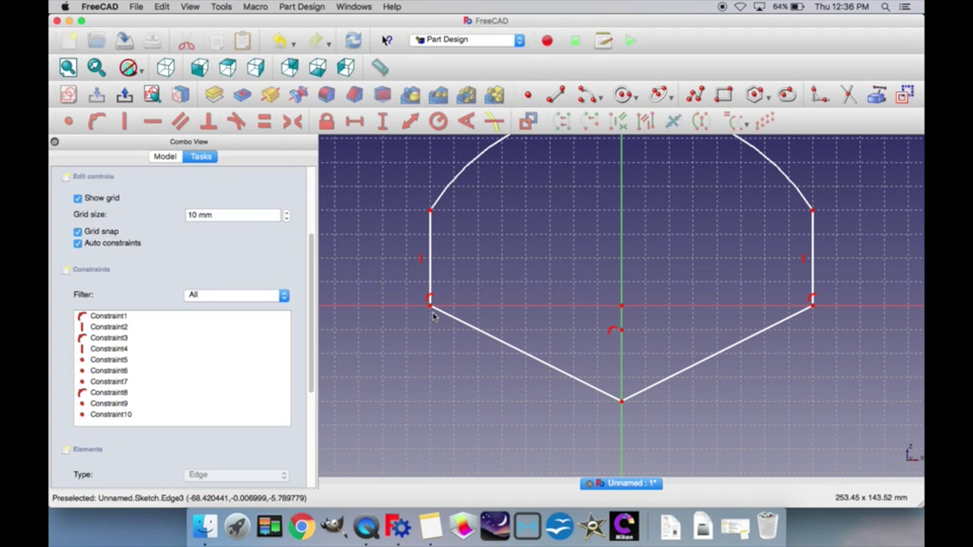
Step: Move the closed profile's left vertical line outward to about x = -100 mm and back in to about x = -70 mm
left_click_drag(429, 278, 384, 279)
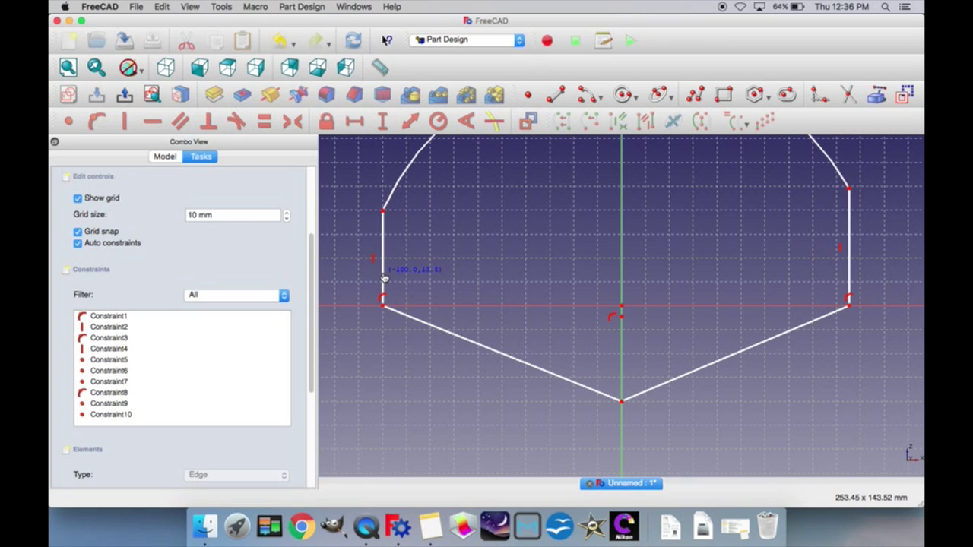
mouse_move(384, 278)
left_mouse_down()
mouse_move(373, 272)
mouse_move(360, 282)
mouse_move(502, 282)
mouse_move(440, 340)
left_mouse_up()
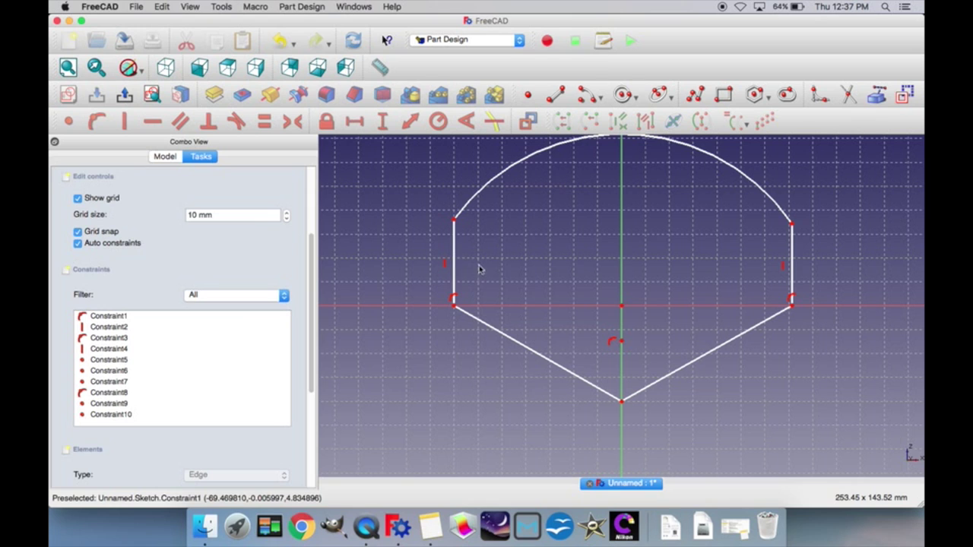
Step: Delete the point-on-object constraint at the left vertical line's lower end, and move the line outward and below the X axis
left_click(454, 299)
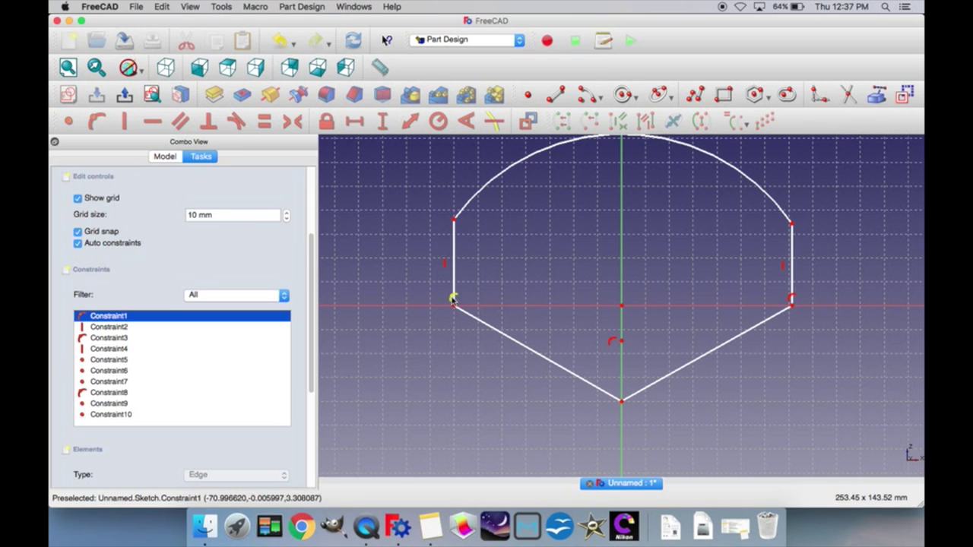
left_click(174, 5)
left_click(181, 149)
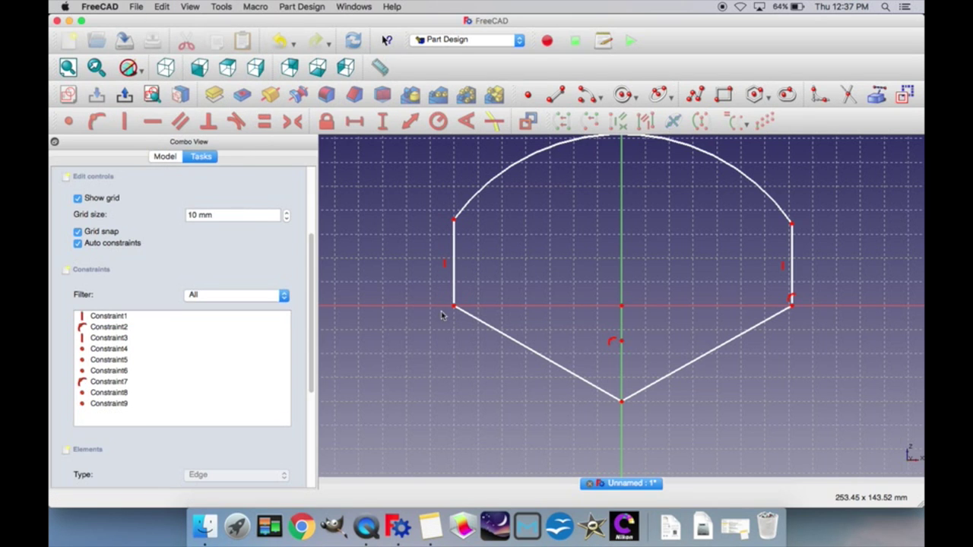
mouse_move(454, 274)
left_mouse_down()
mouse_move(405, 274)
mouse_move(383, 298)
mouse_move(370, 373)
mouse_move(393, 215)
mouse_move(385, 315)
mouse_move(400, 391)
mouse_move(393, 298)
mouse_move(394, 357)
left_mouse_up()
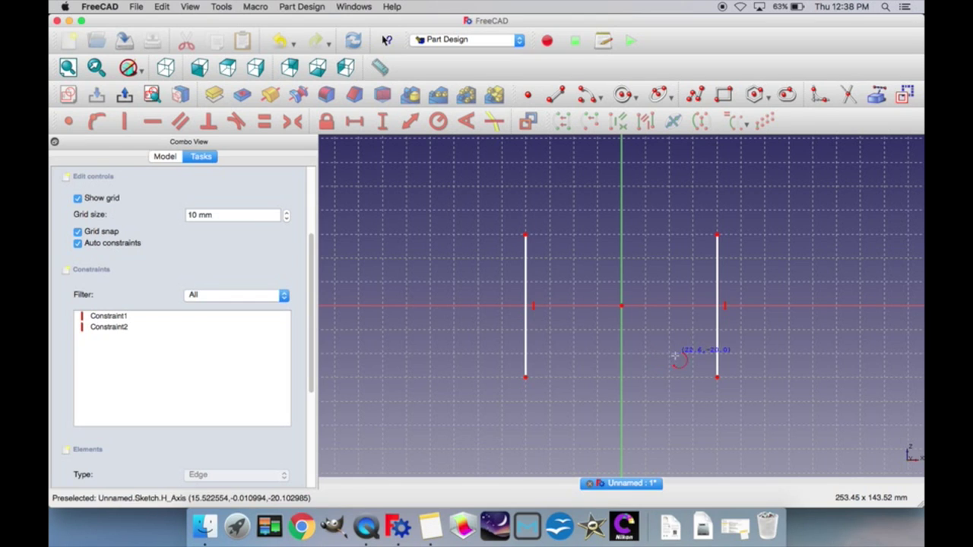
Step: Sketch an arc centred at (0, -40) mm on the Y axis, from (-40, 20) mm on the left line to (40, 20) mm on the right line
left_click(621, 403)
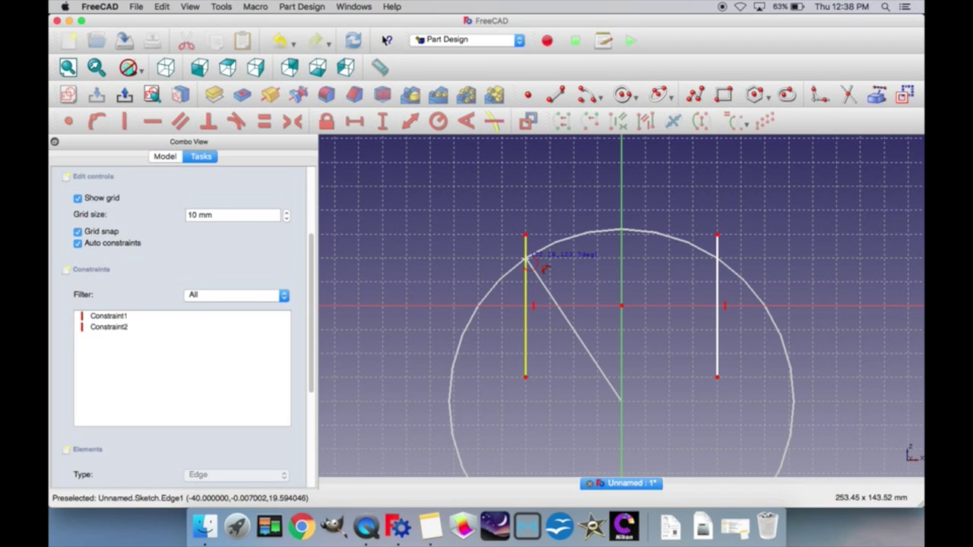
left_click(527, 261)
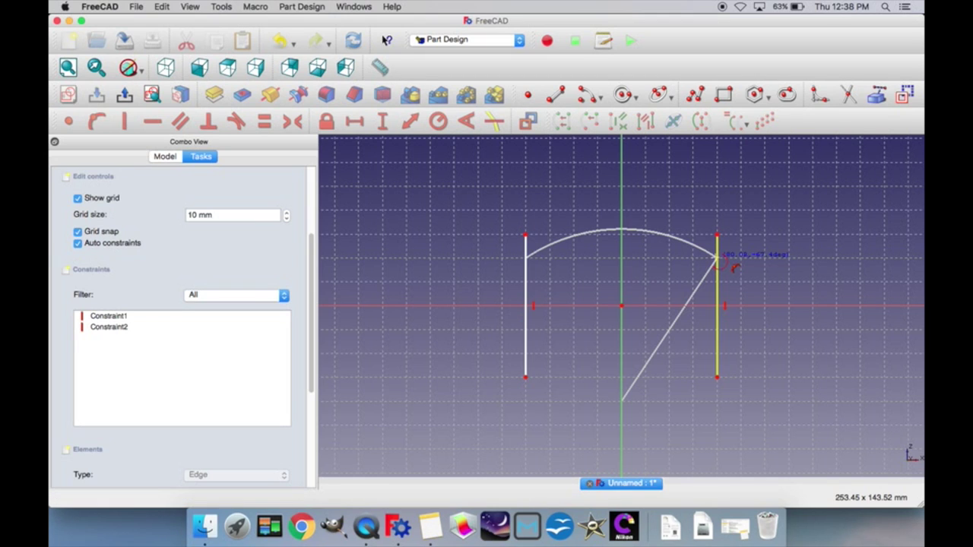
left_click(716, 257)
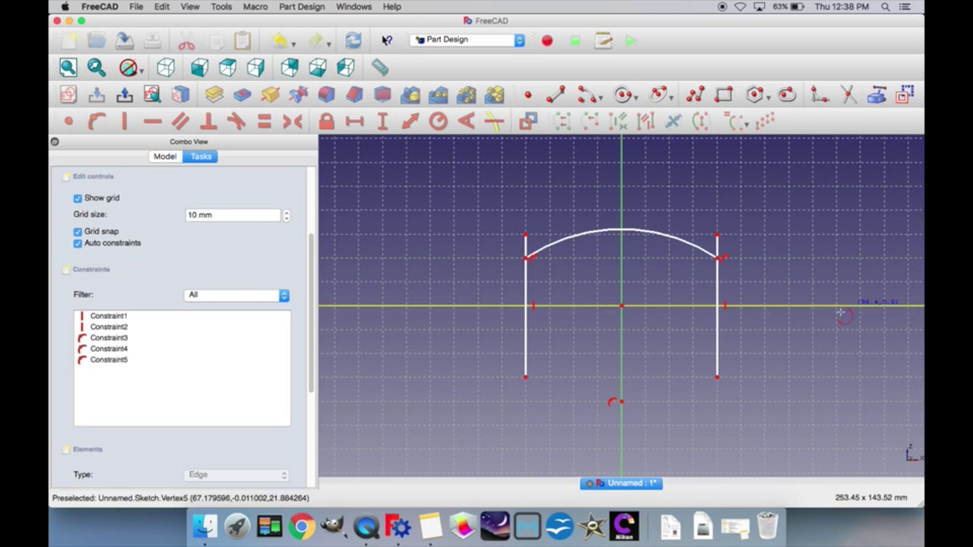
right_click(711, 408)
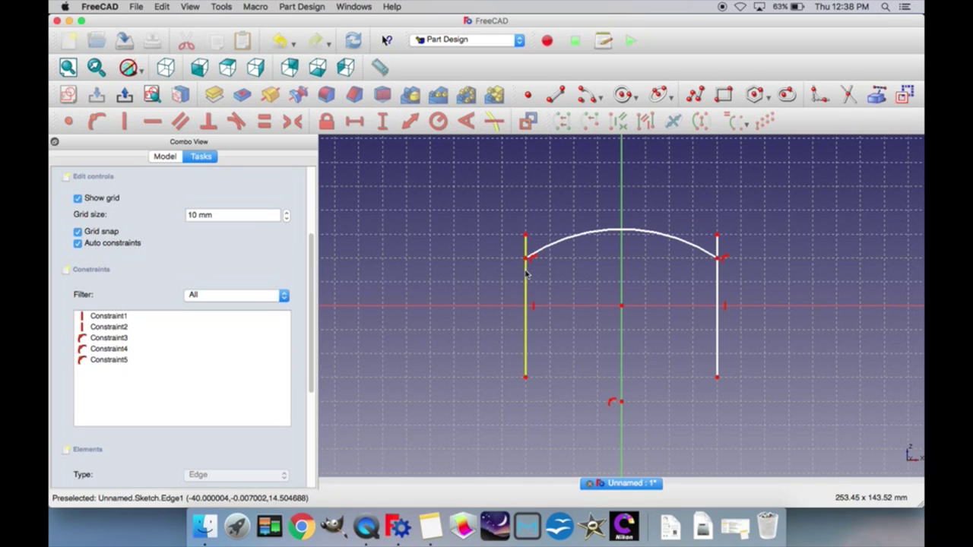
Step: Move the left vertical line in to about x = -20 mm, the right one to about x = 30 mm, and the left back out to about x = -30 mm
mouse_move(525, 274)
left_mouse_down()
mouse_move(471, 275)
mouse_move(576, 255)
left_mouse_up()
mouse_move(712, 284)
left_mouse_down()
mouse_move(714, 272)
mouse_move(649, 272)
mouse_move(696, 277)
left_mouse_up()
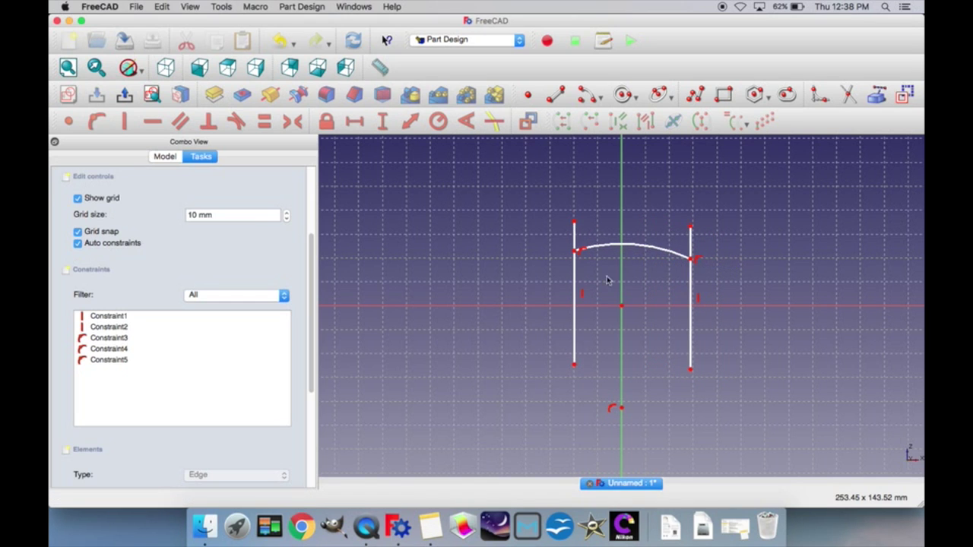
left_click_drag(576, 287, 553, 295)
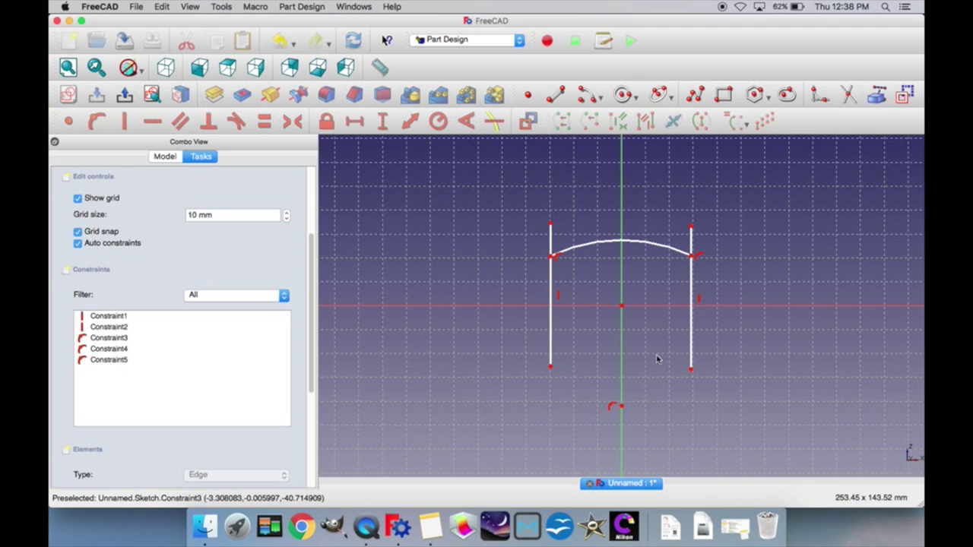
Step: Delete the point-on-object constraint at the arc's centre and pull the centre up toward the X axis
left_click(613, 409)
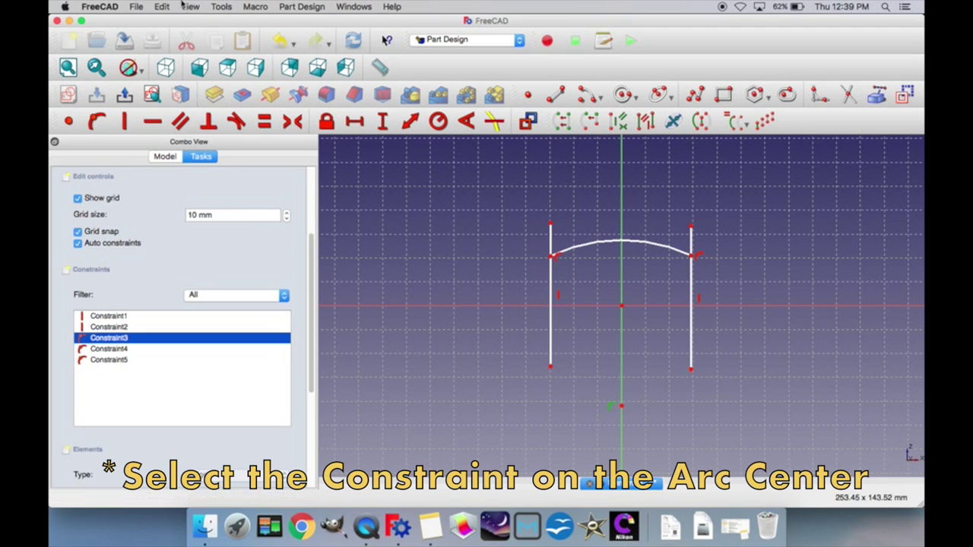
left_click(136, 6)
mouse_move(162, 6)
left_click(215, 150)
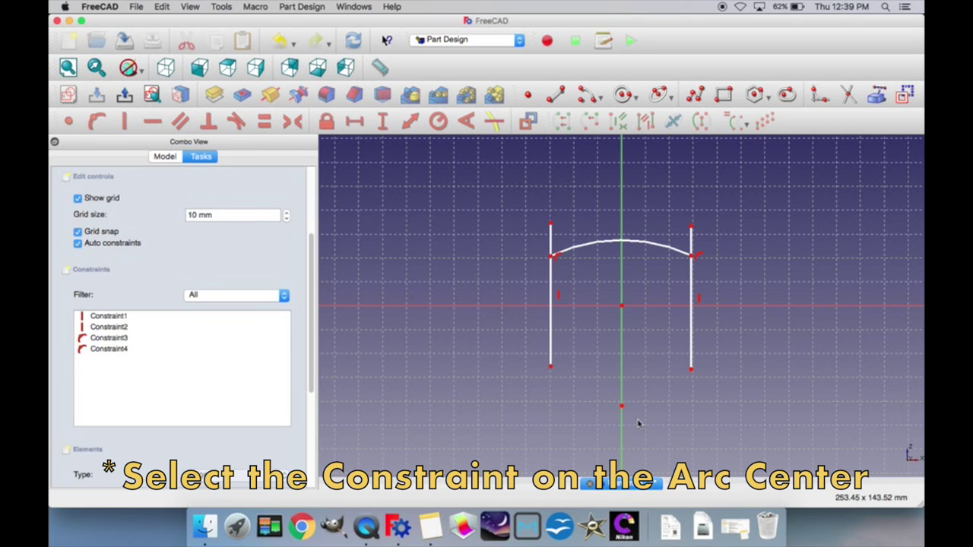
left_click_drag(620, 410, 624, 360)
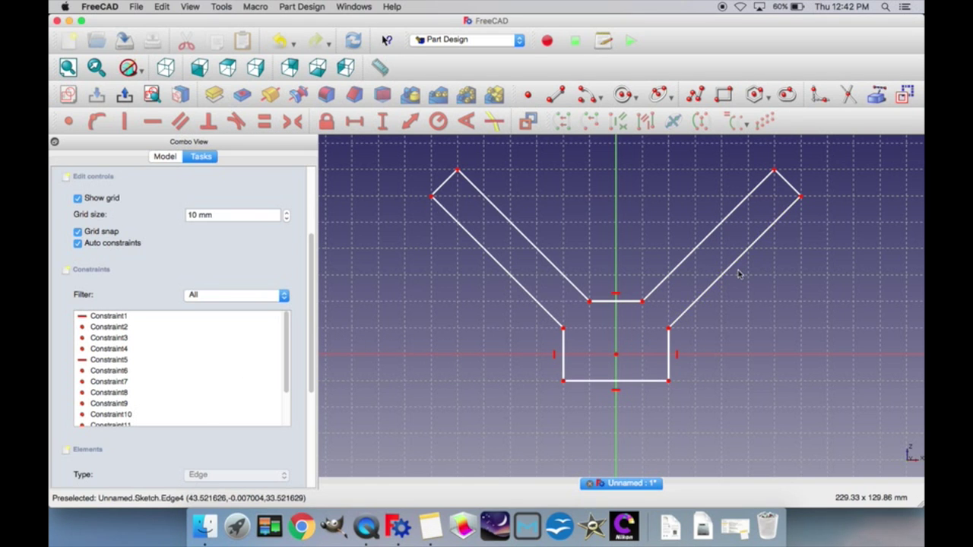
Step: Apply a parallel constraint to the two long edges of the Y profile's right arm and check the end of the constraints list
left_click(702, 245)
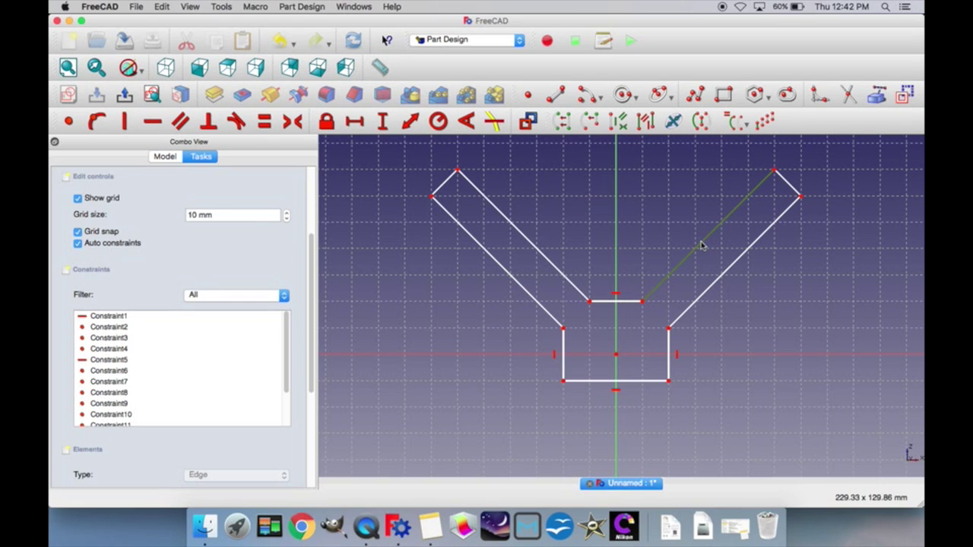
left_click(713, 283)
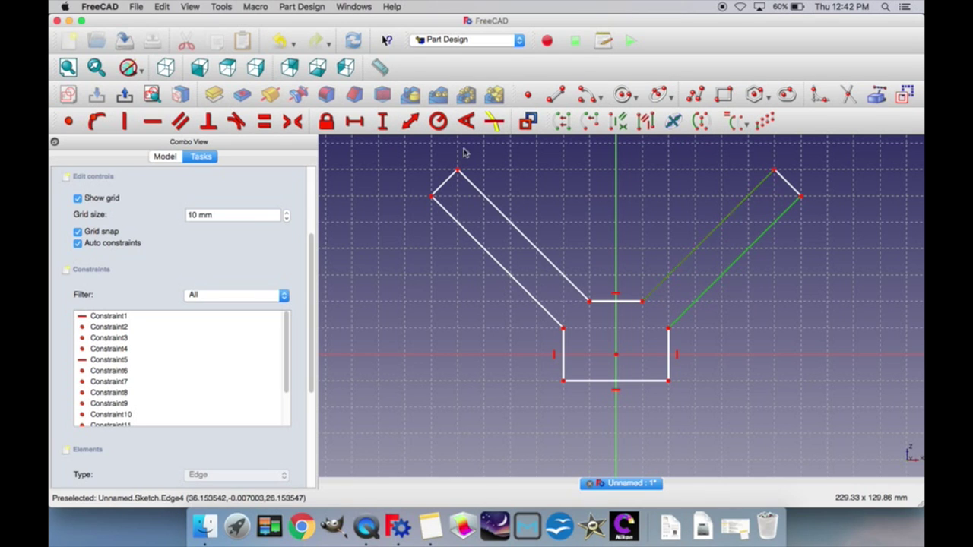
left_click(181, 122)
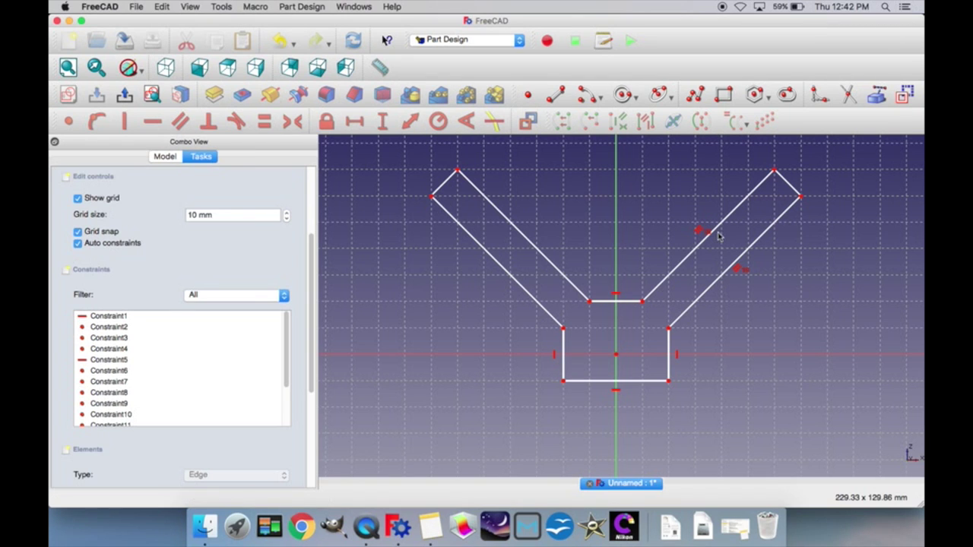
left_click(286, 363)
left_click_drag(286, 362, 289, 430)
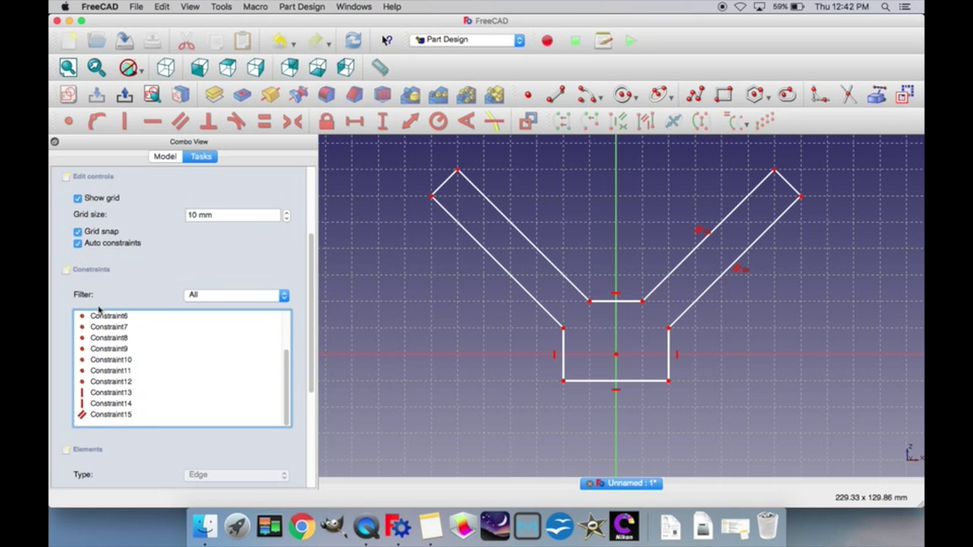
Step: Apply a parallel constraint to the two long edges of the Y profile's left arm
left_click(547, 260)
left_click(502, 274)
left_click(180, 121)
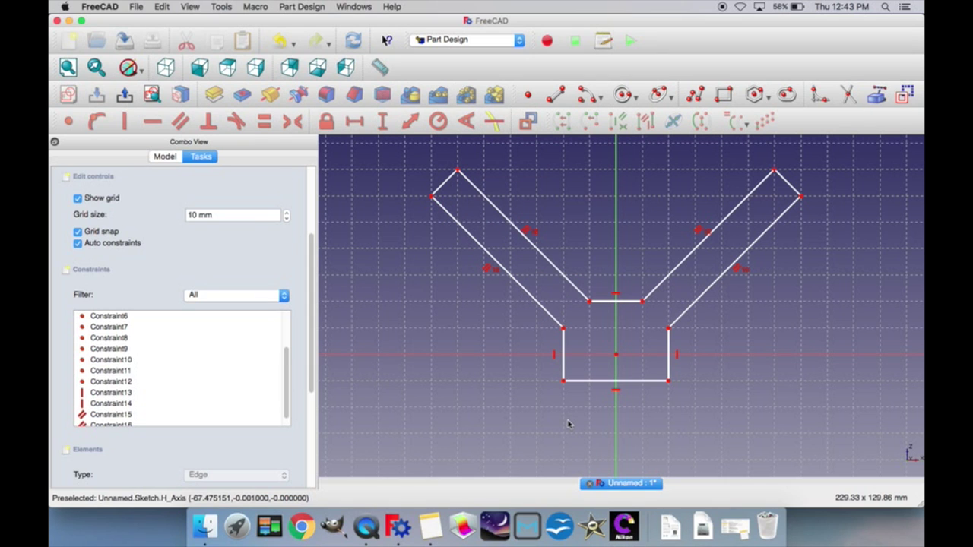
Step: Reshape the right arm by moving its outer corners to about (80, 58) mm and (70, 67) mm and nudging its inner base corner upward
scroll(567, 424, "up", 1)
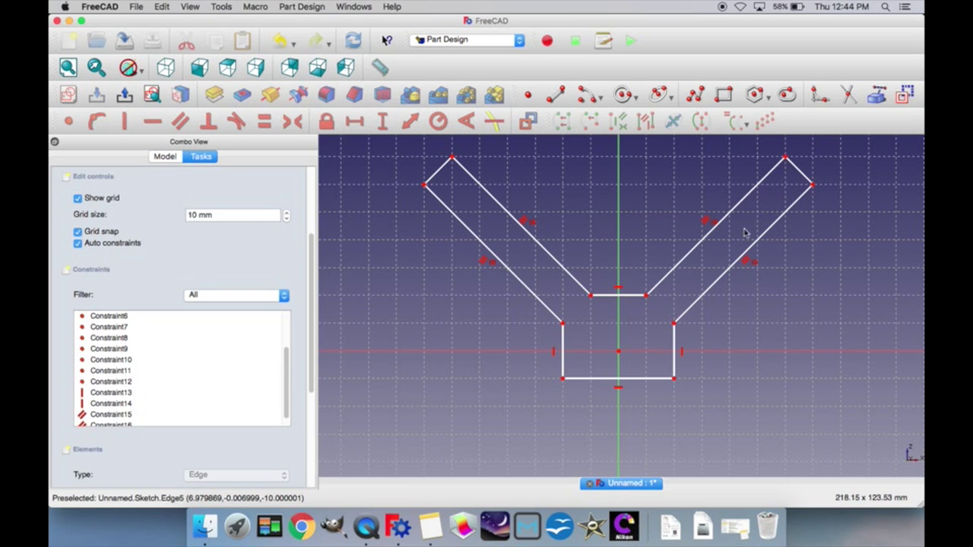
mouse_move(812, 186)
left_mouse_down()
mouse_move(843, 191)
mouse_move(846, 242)
mouse_move(842, 190)
left_mouse_up()
left_click_drag(788, 162, 812, 168)
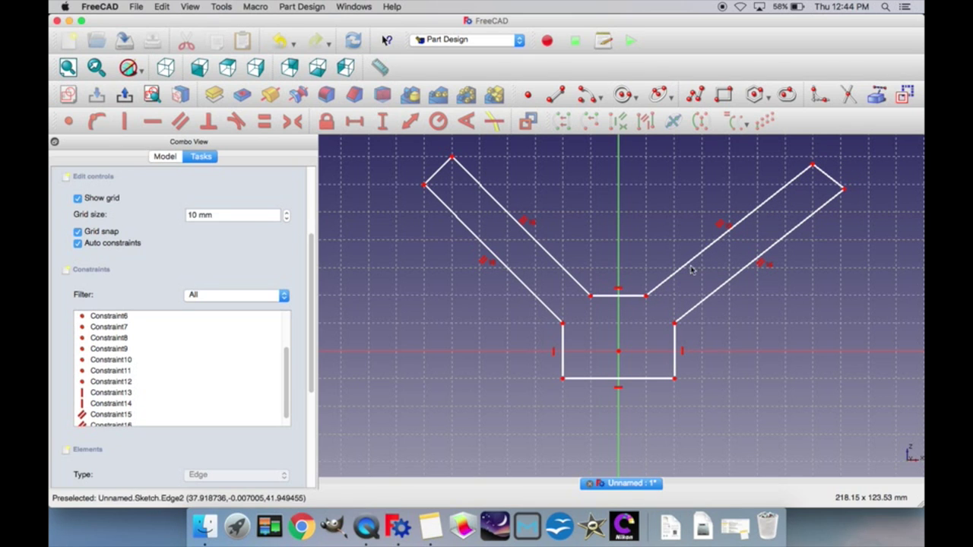
mouse_move(646, 298)
left_mouse_down()
mouse_move(646, 245)
mouse_move(642, 351)
mouse_move(643, 242)
mouse_move(646, 293)
left_mouse_up()
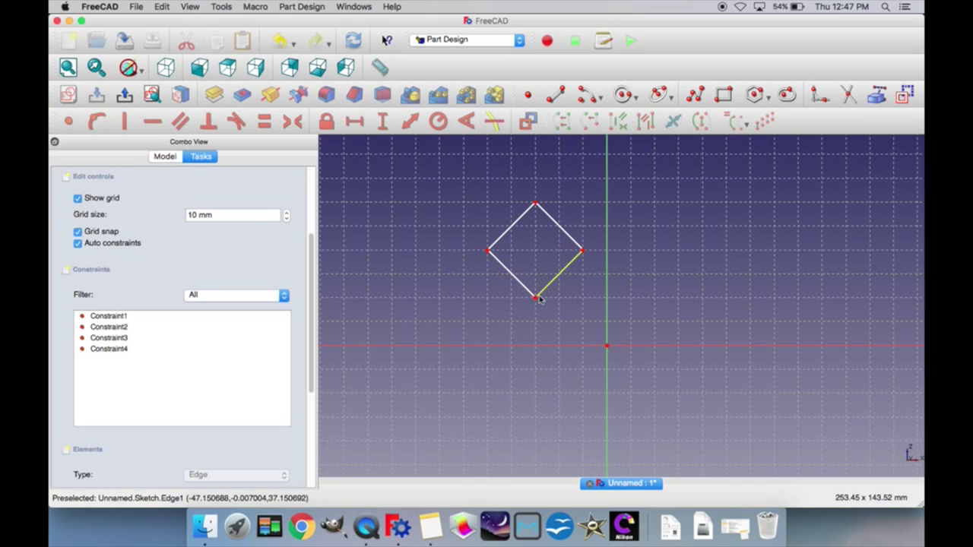
Step: Apply a perpendicular constraint between the diamond's upper-left and lower-left edges
left_click(502, 236)
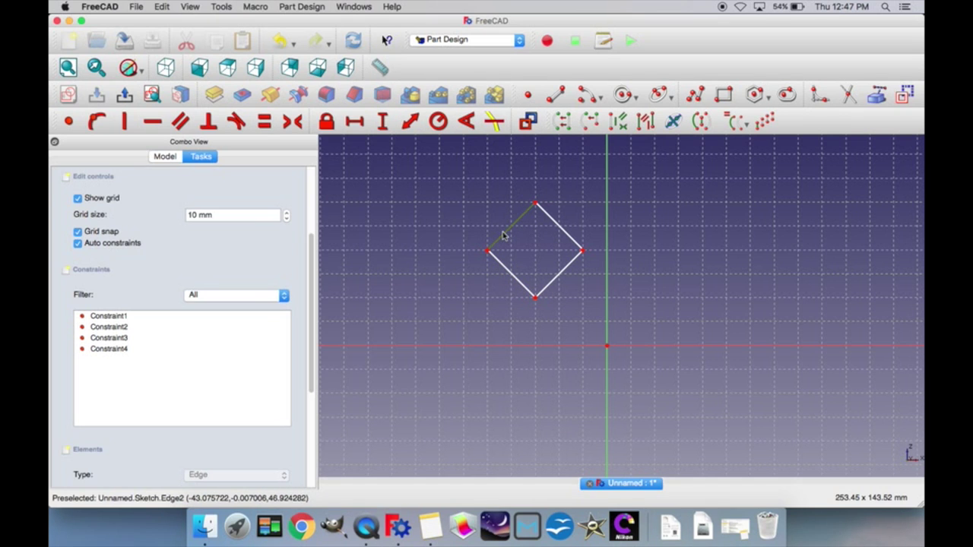
key("Escape")
left_click(510, 273)
left_click(507, 237)
left_click(209, 123)
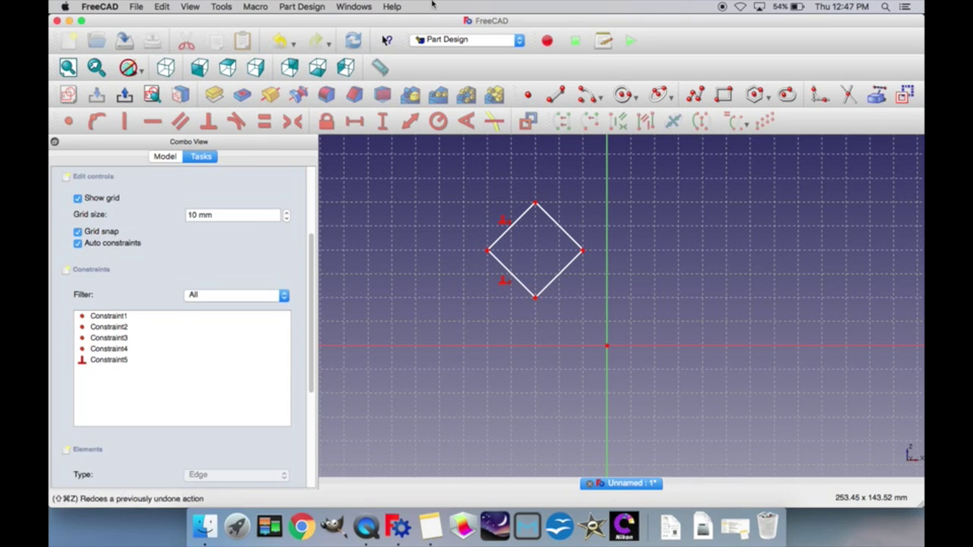
Step: Make the diamond's two right edges perpendicular, move its left corner to about (-80, 70) mm, and pull the lower-right edge down and outward
left_click(558, 279)
left_click(561, 228)
left_click(209, 123)
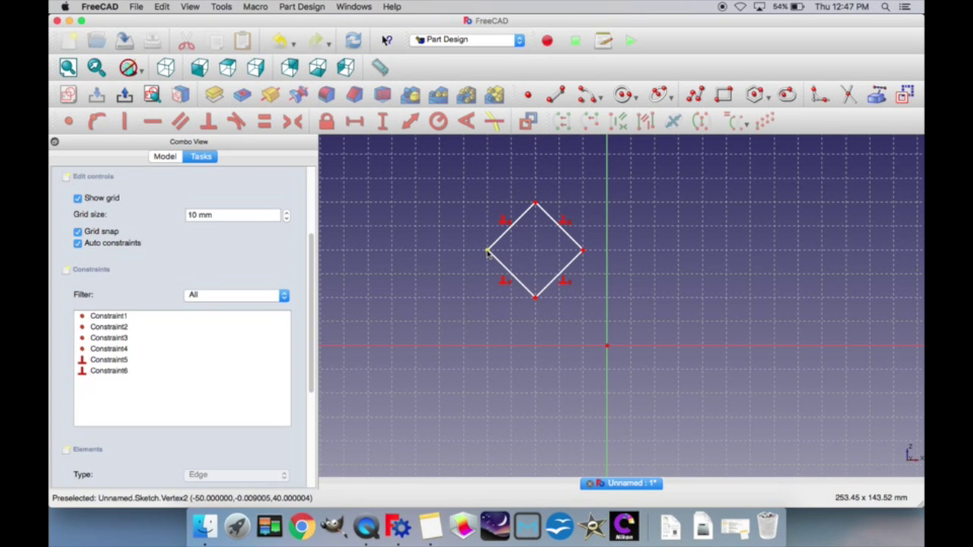
mouse_move(487, 253)
left_mouse_down()
mouse_move(462, 325)
mouse_move(424, 269)
mouse_move(416, 180)
left_mouse_up()
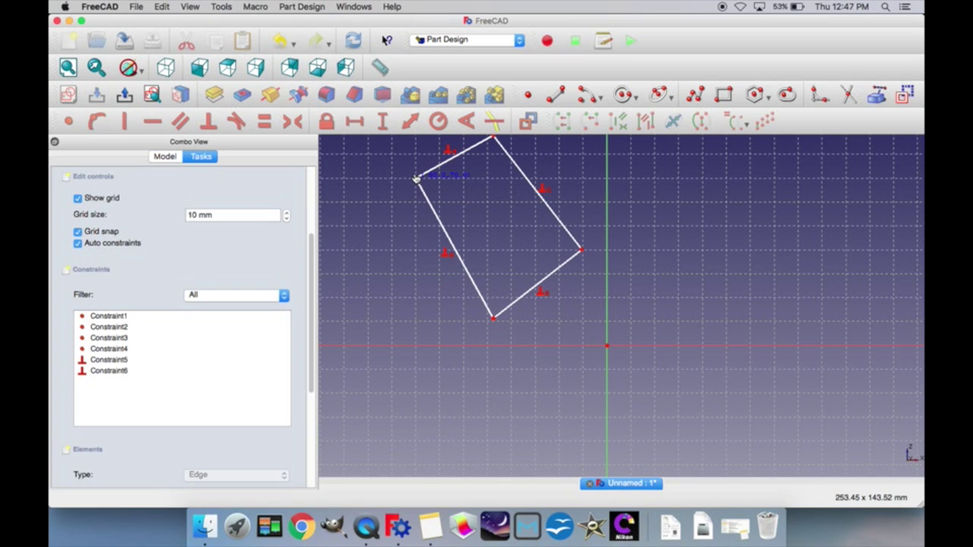
mouse_move(560, 271)
left_mouse_down()
mouse_move(574, 329)
mouse_move(684, 429)
mouse_move(679, 372)
mouse_move(550, 253)
mouse_move(503, 301)
mouse_move(397, 334)
mouse_move(608, 358)
mouse_move(681, 378)
left_mouse_up()
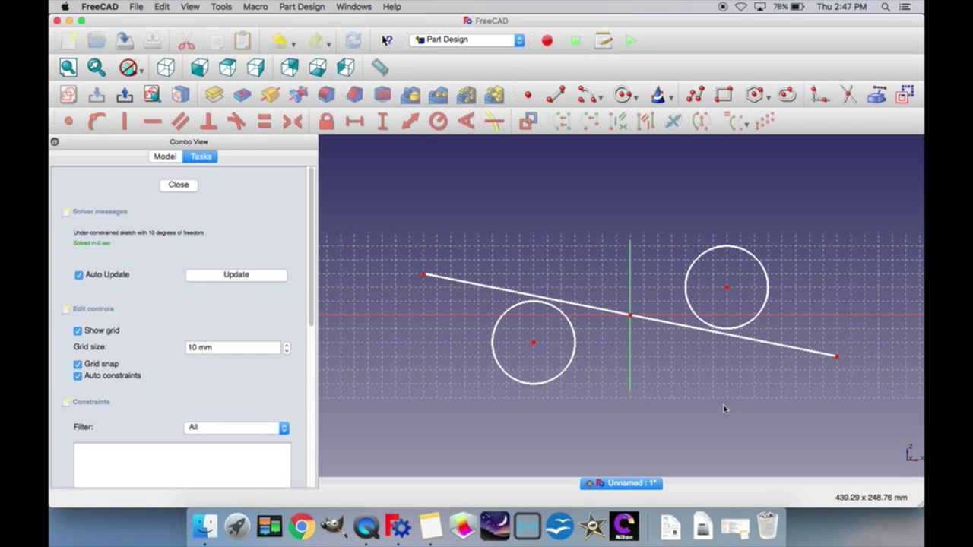
Step: Apply a tangent constraint between the circle below the slanted line and the line
left_click(557, 312)
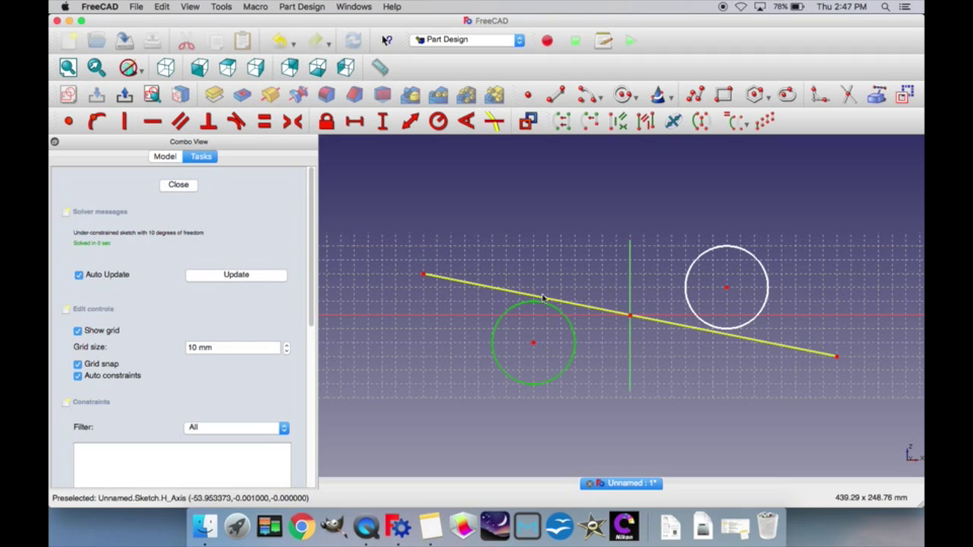
left_click(530, 295)
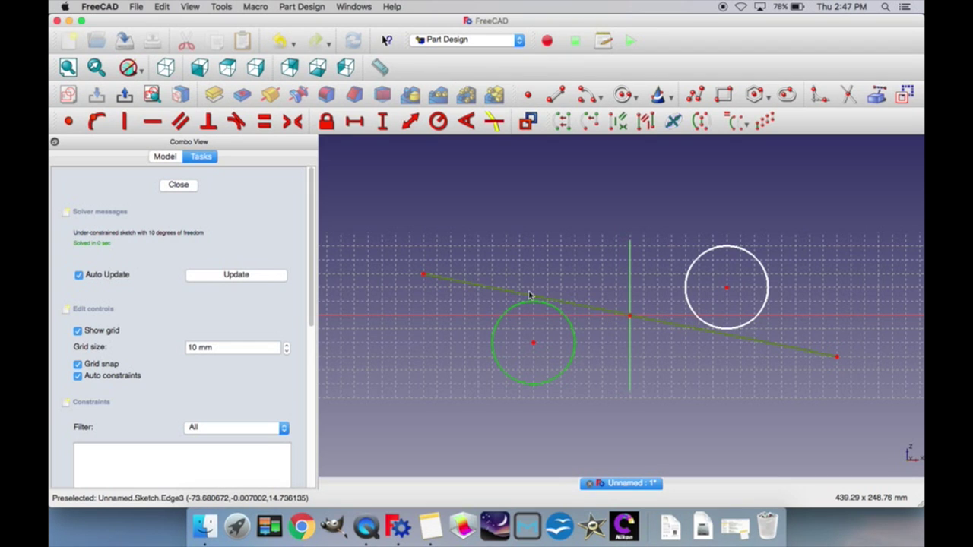
left_click(236, 120)
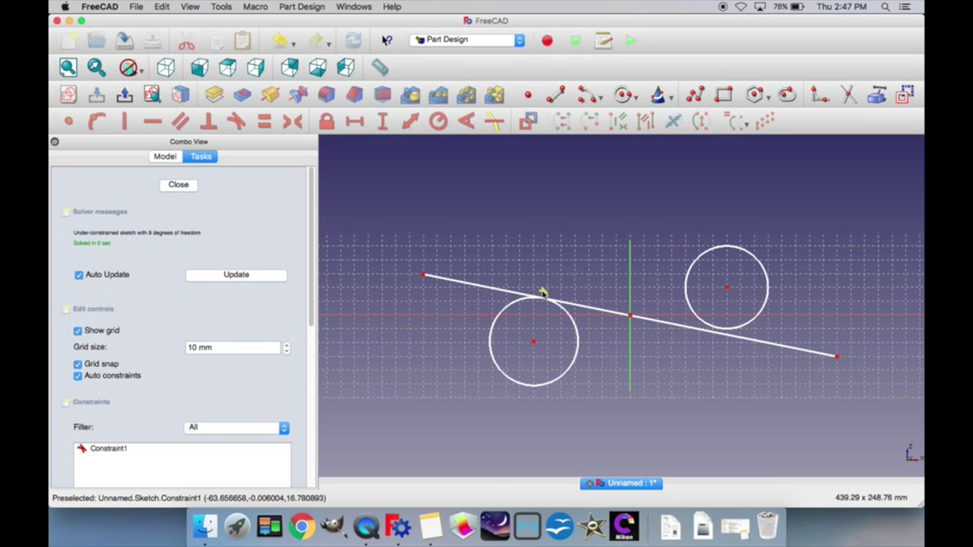
Step: Make the circle above the slanted line tangent to it and move the line's right endpoint to about (120, -30) mm
left_click(718, 327)
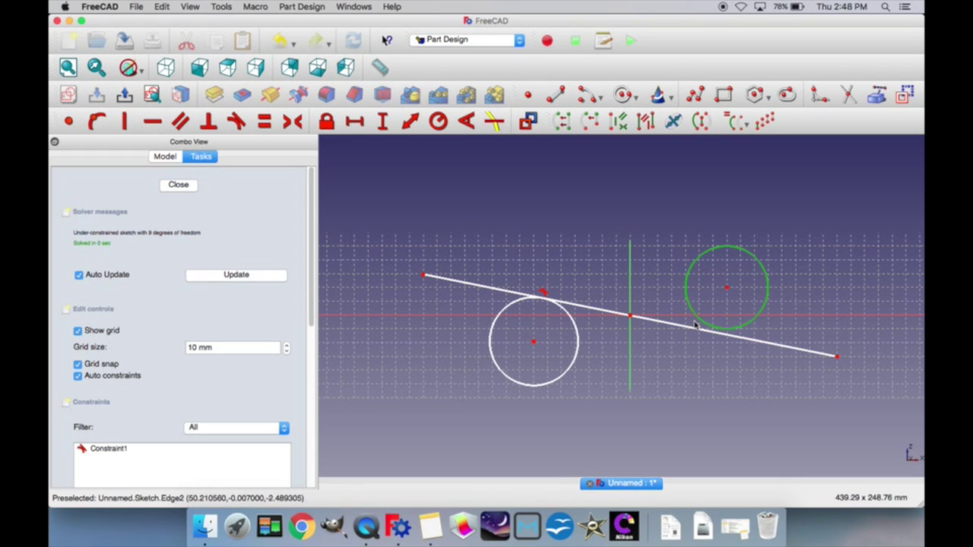
left_click(670, 328)
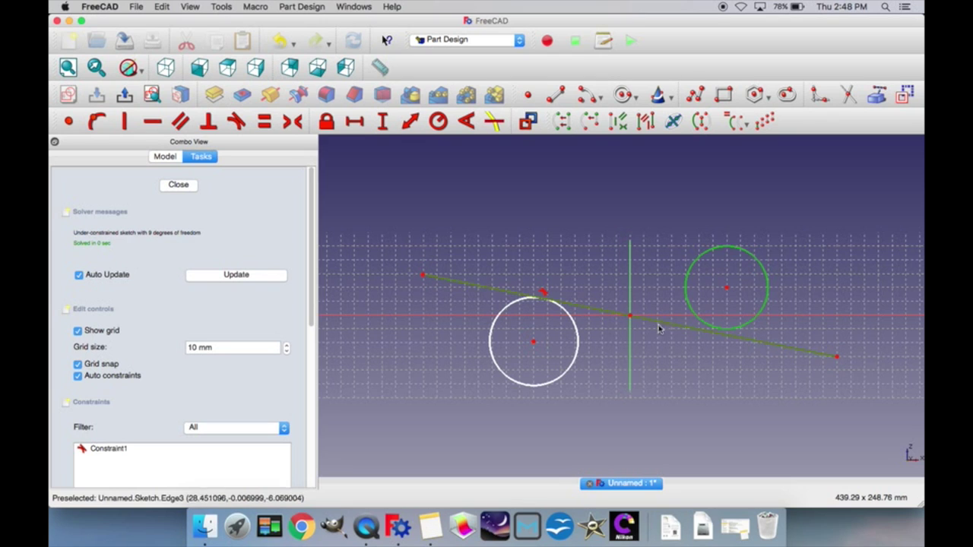
left_click(236, 122)
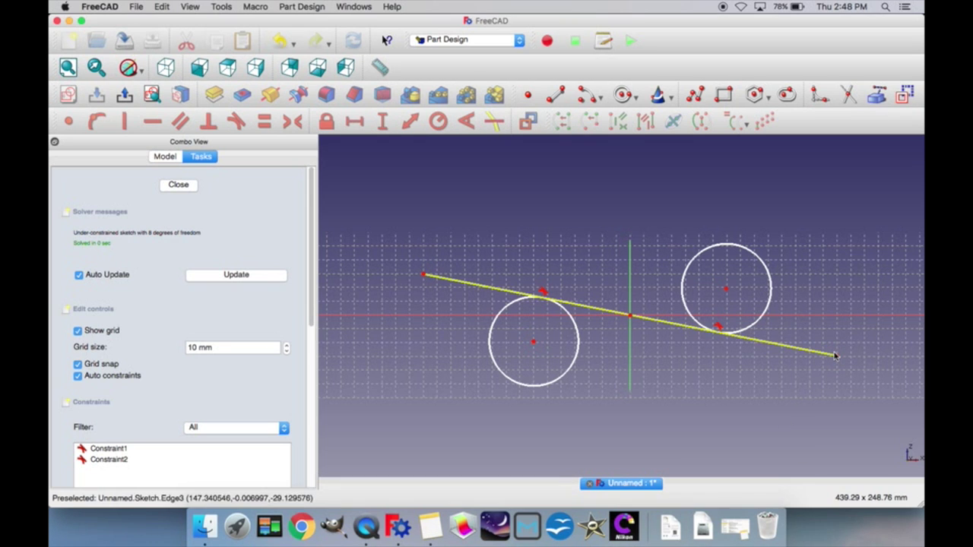
left_click_drag(838, 360, 796, 360)
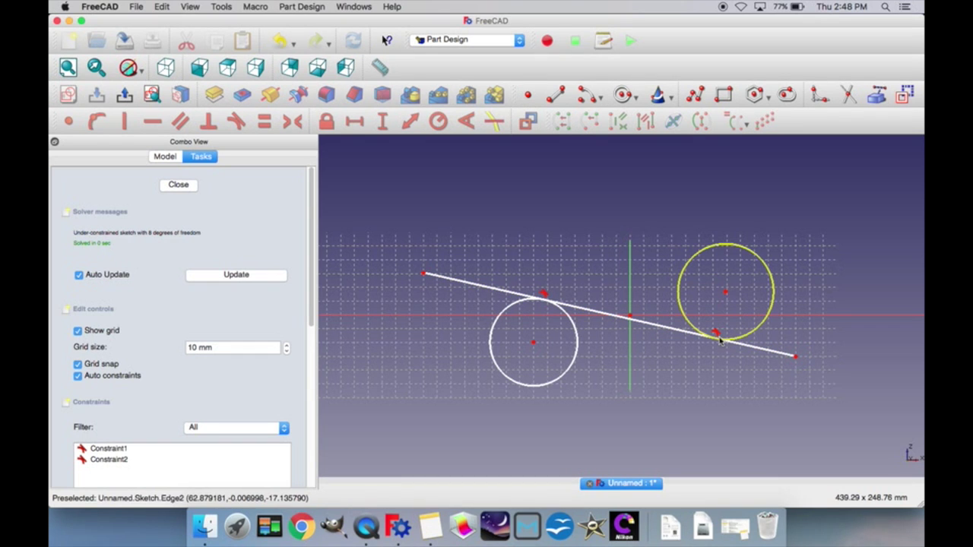
Step: Delete both tangent constraints and move the slanted line's left endpoint up to (-150, 40) mm
left_click(546, 294)
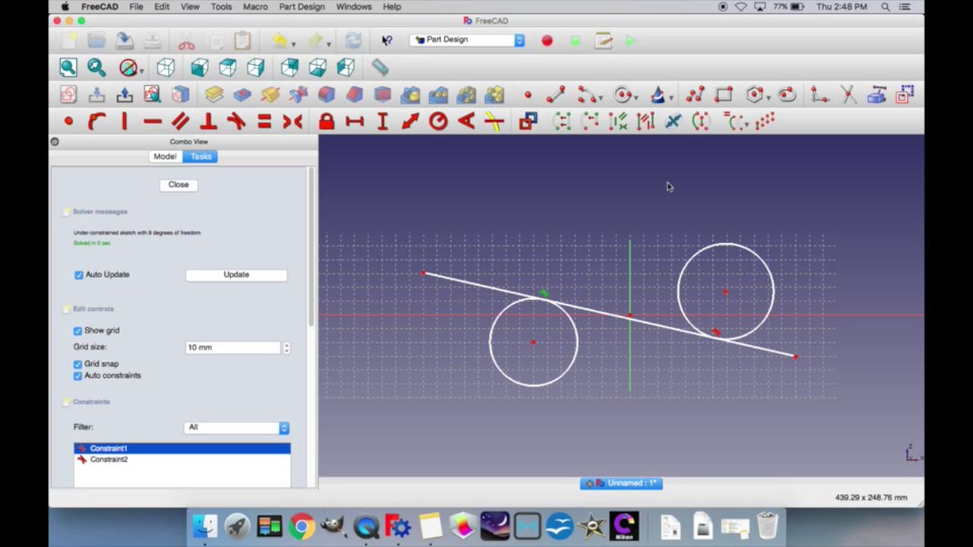
left_click(715, 333)
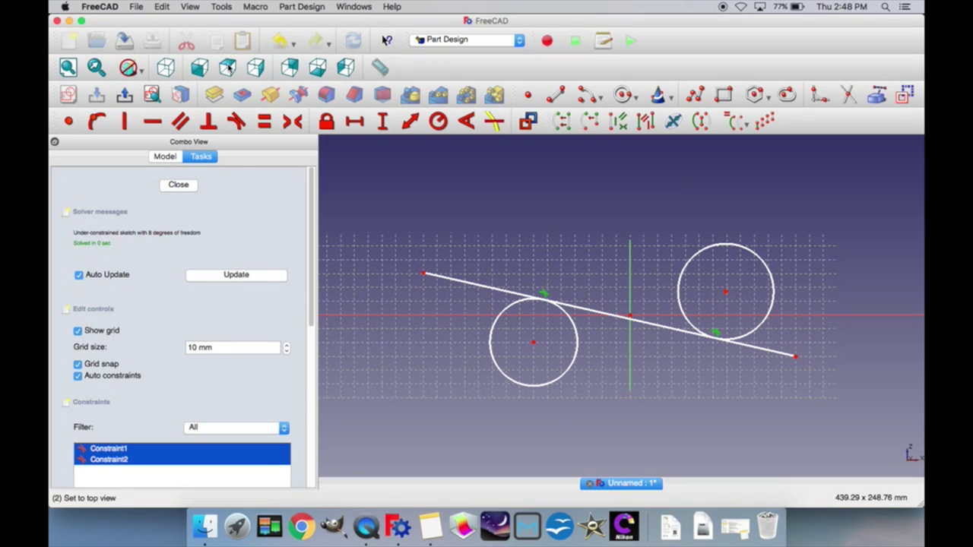
left_click(169, 6)
left_click(181, 149)
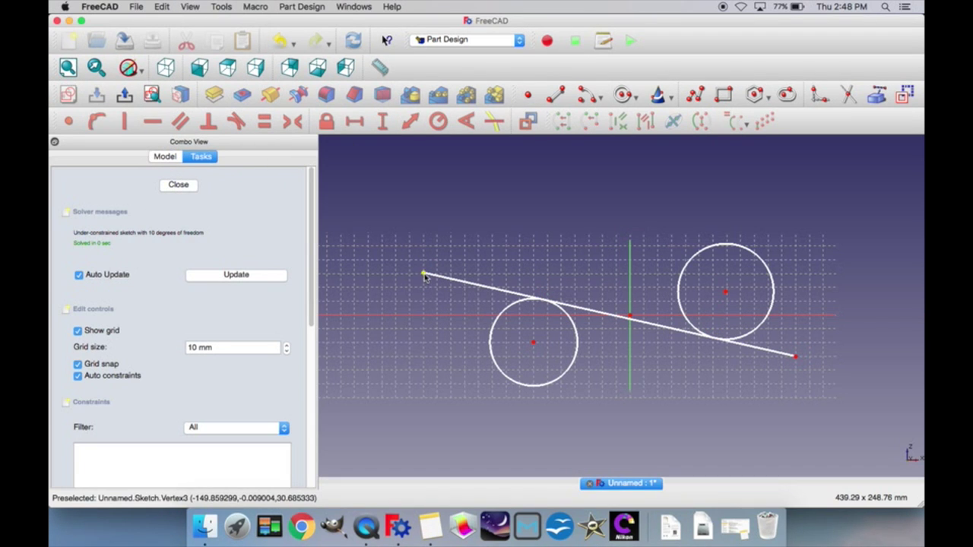
mouse_move(424, 276)
left_mouse_down()
mouse_move(453, 248)
mouse_move(424, 263)
left_mouse_up()
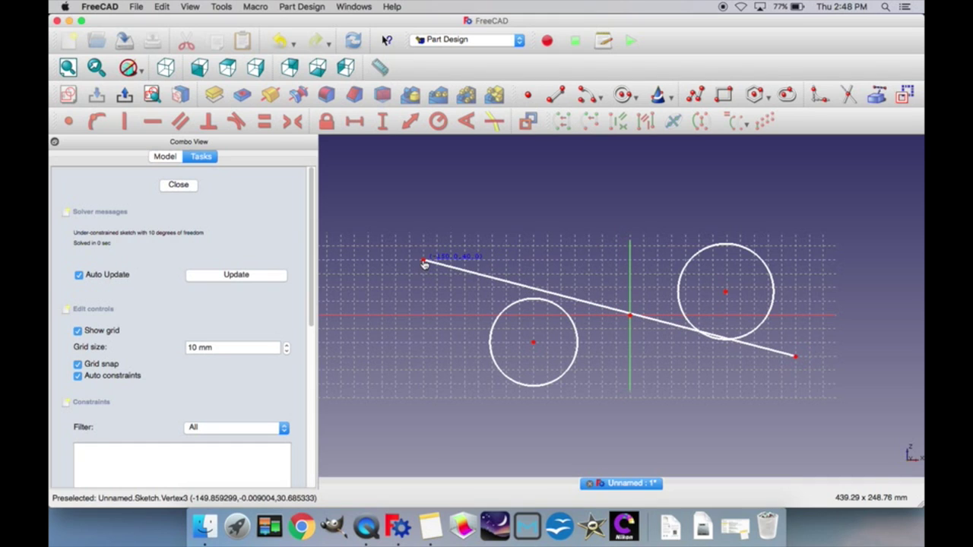
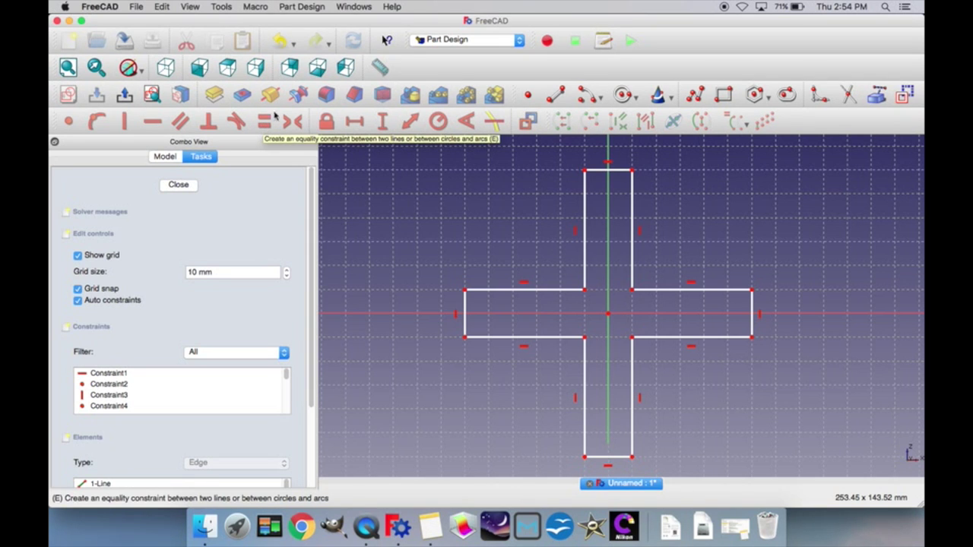
Step: Apply an equality constraint to the short vertical end edges of the cross's left and right arms
left_click(465, 324)
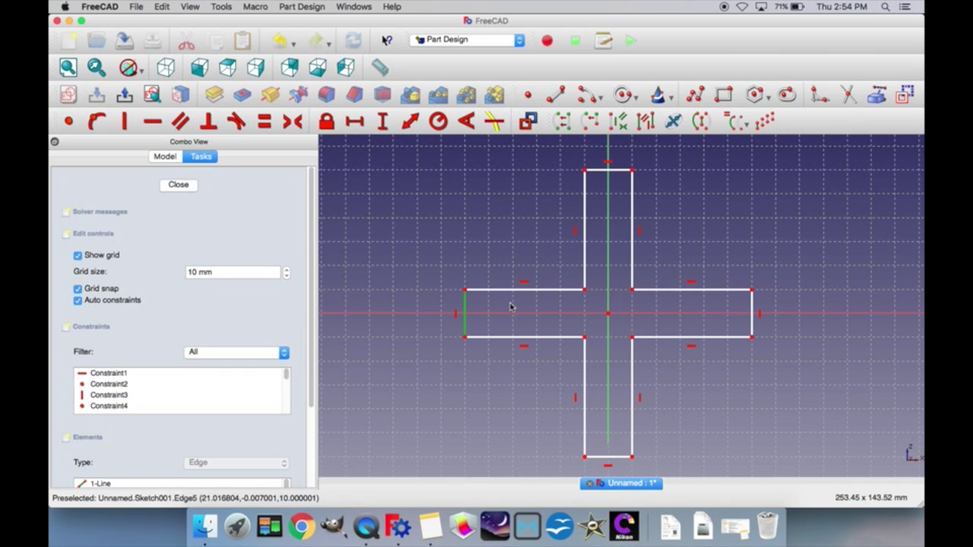
left_click(752, 313)
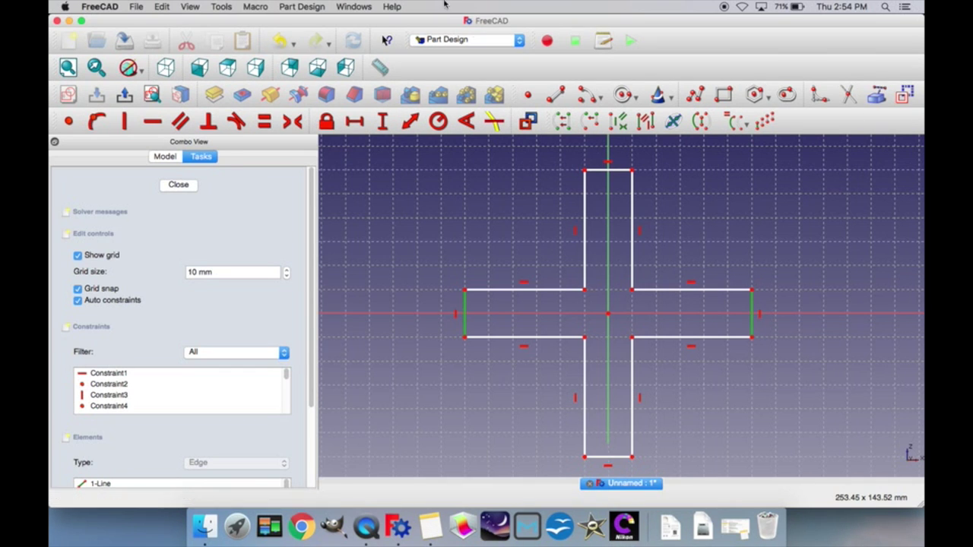
left_click(270, 122)
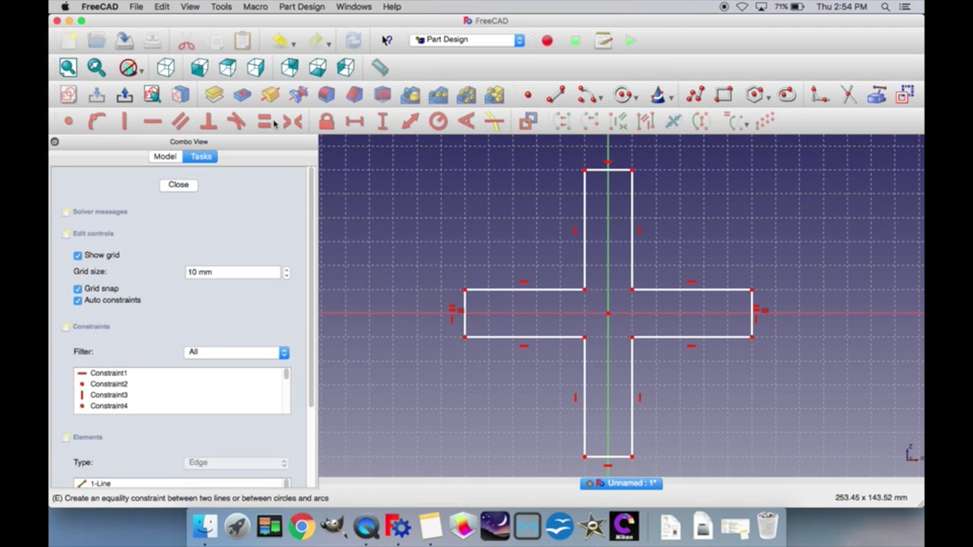
Step: Apply an equality constraint to the short horizontal end edges of the cross's upper and lower arms
left_click(600, 172)
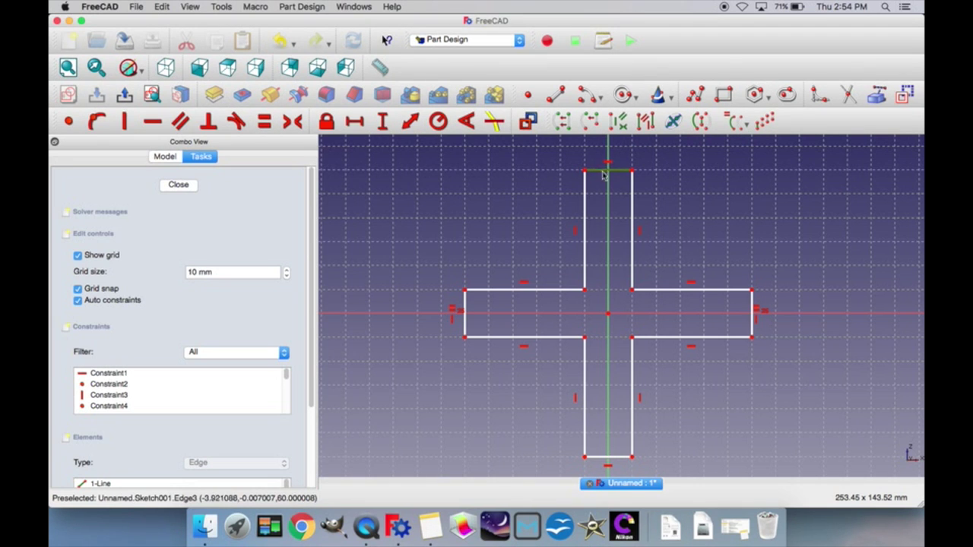
left_click(610, 457)
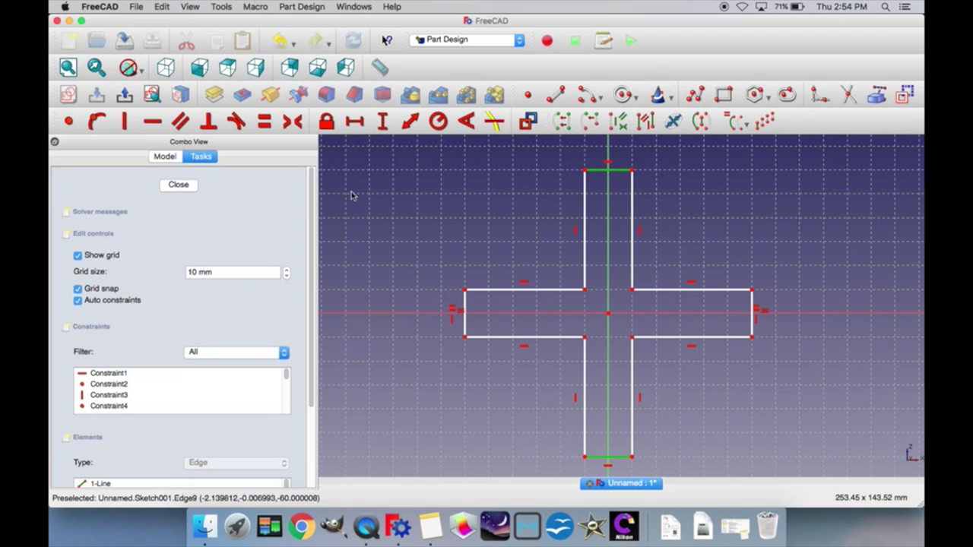
left_click(263, 122)
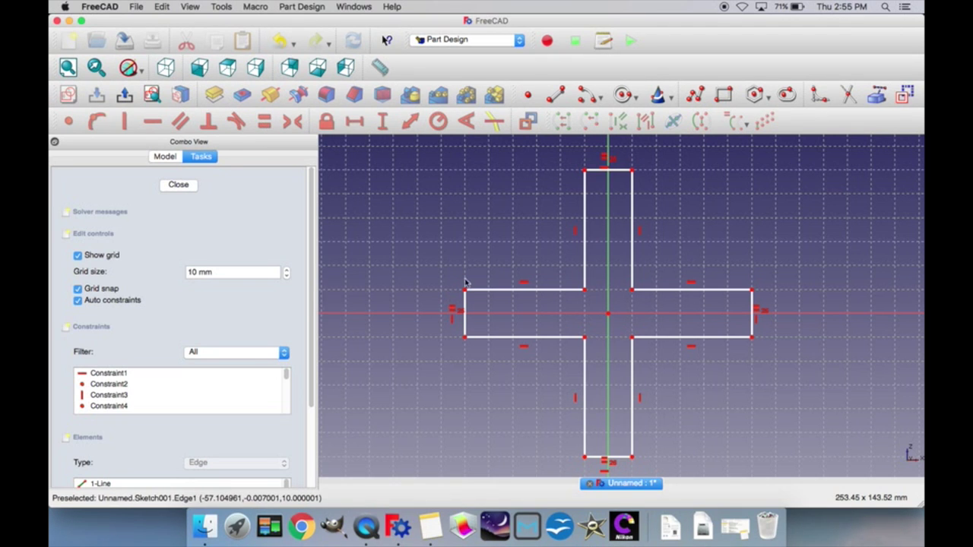
mouse_move(464, 286)
left_mouse_down()
mouse_move(466, 244)
mouse_move(464, 334)
mouse_move(464, 290)
left_mouse_up()
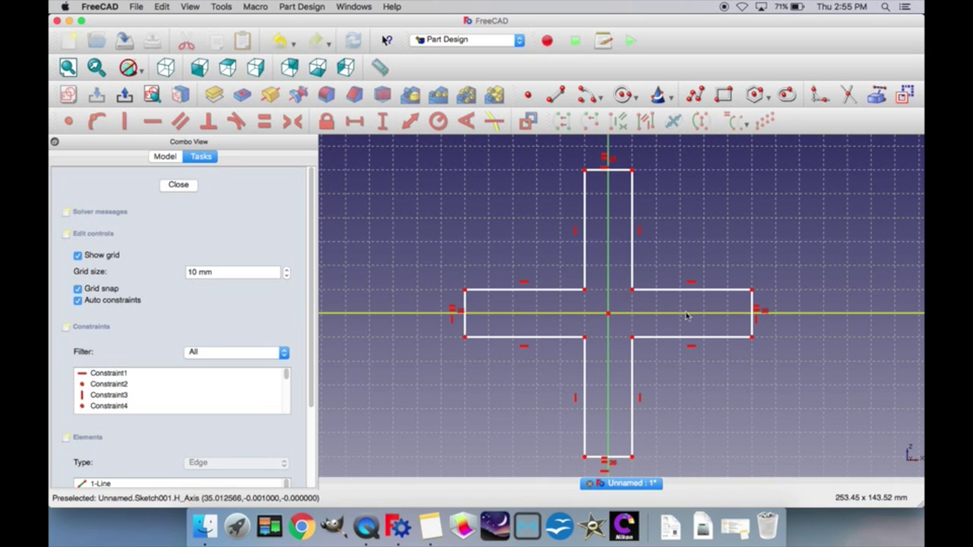
Step: Apply an equality constraint between the left arm's short vertical end edge and the upper arm's short horizontal end edge
left_click(465, 308)
left_click(608, 170)
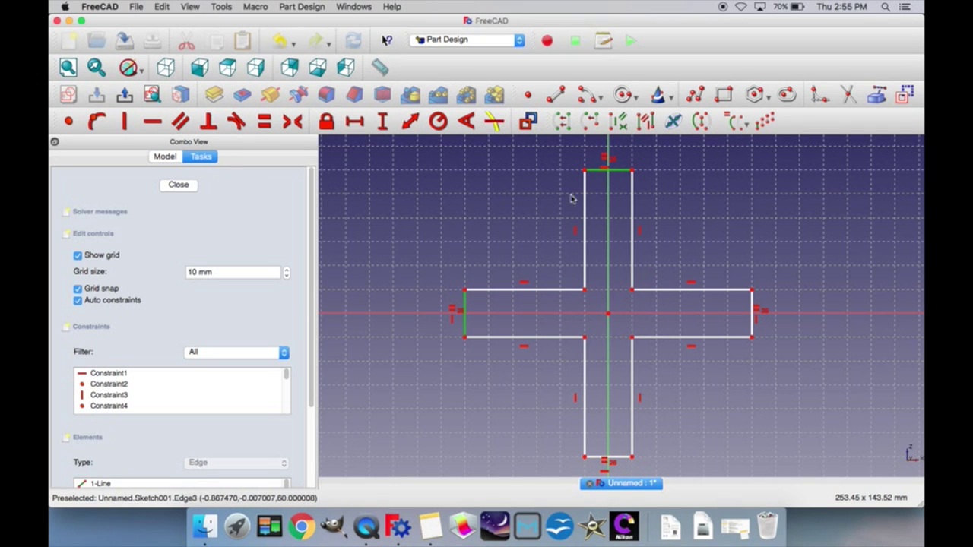
left_click(264, 122)
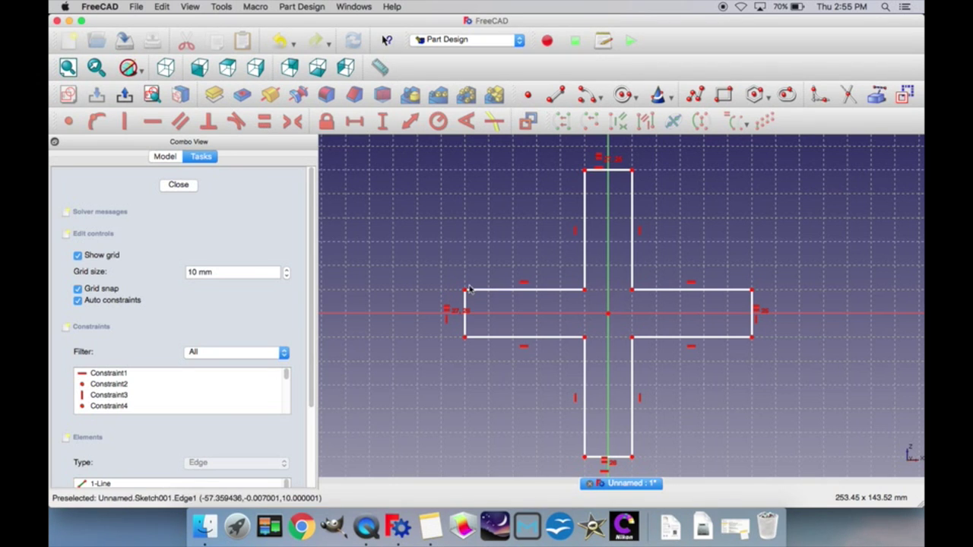
mouse_move(464, 293)
left_mouse_down()
mouse_move(464, 271)
mouse_move(393, 257)
mouse_move(415, 337)
mouse_move(549, 337)
mouse_move(480, 343)
mouse_move(422, 303)
mouse_move(487, 272)
mouse_move(472, 332)
mouse_move(463, 295)
left_mouse_up()
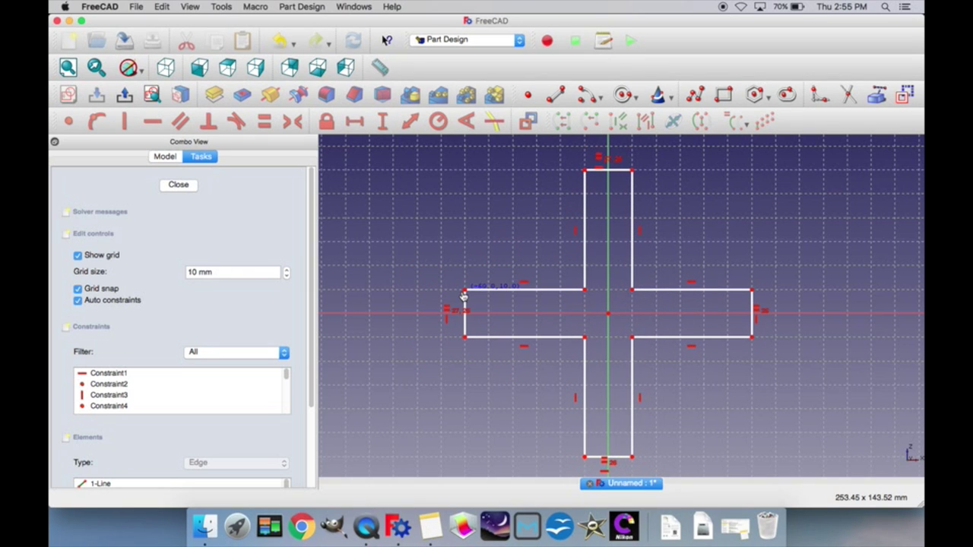
Step: Make the left and right arms' long edges equal in diagonal pairs: upper left with lower right, lower left with upper right
left_click(510, 296)
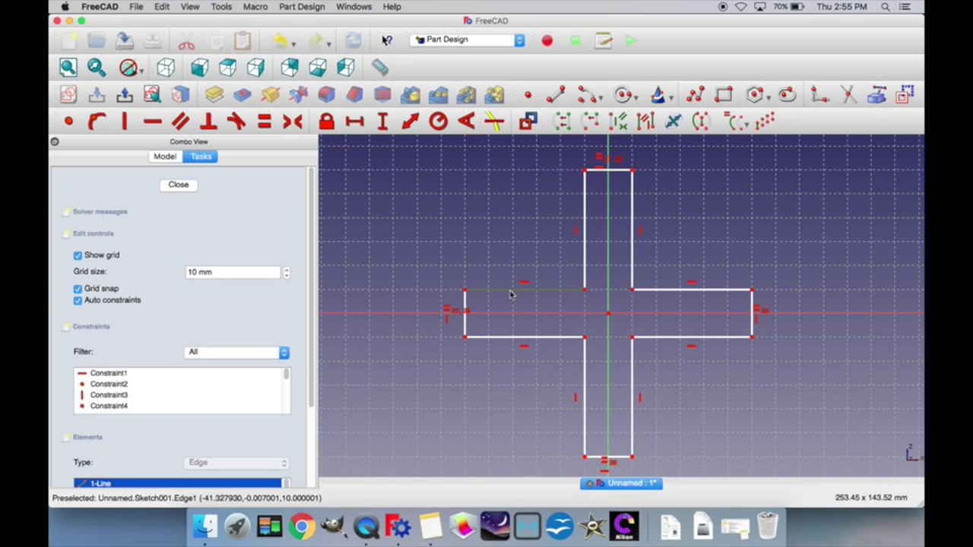
left_click(662, 338)
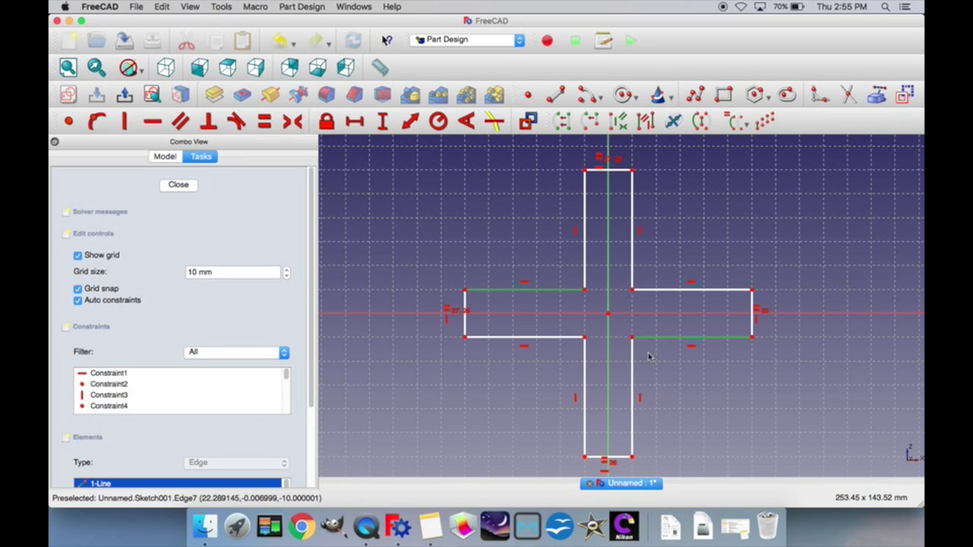
left_click(262, 123)
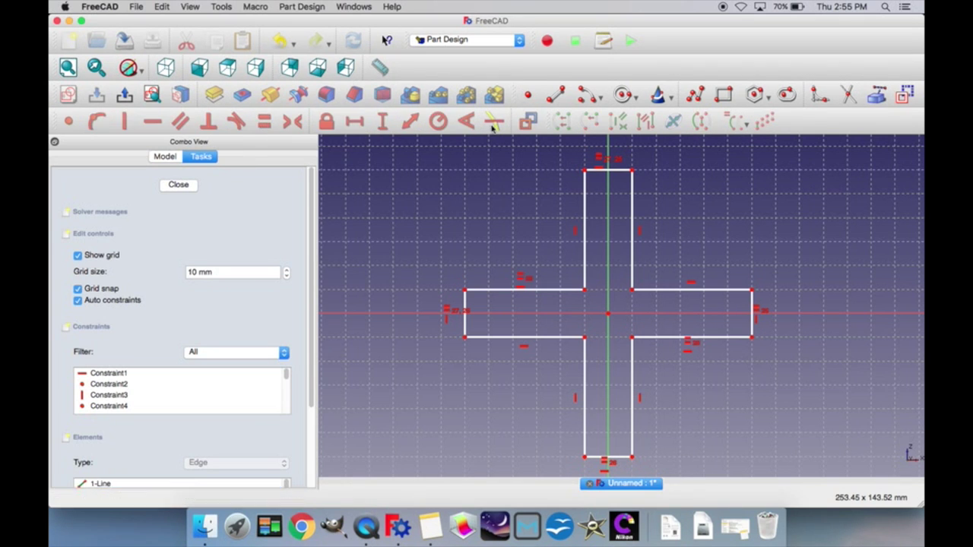
left_click(552, 337)
left_click(688, 290)
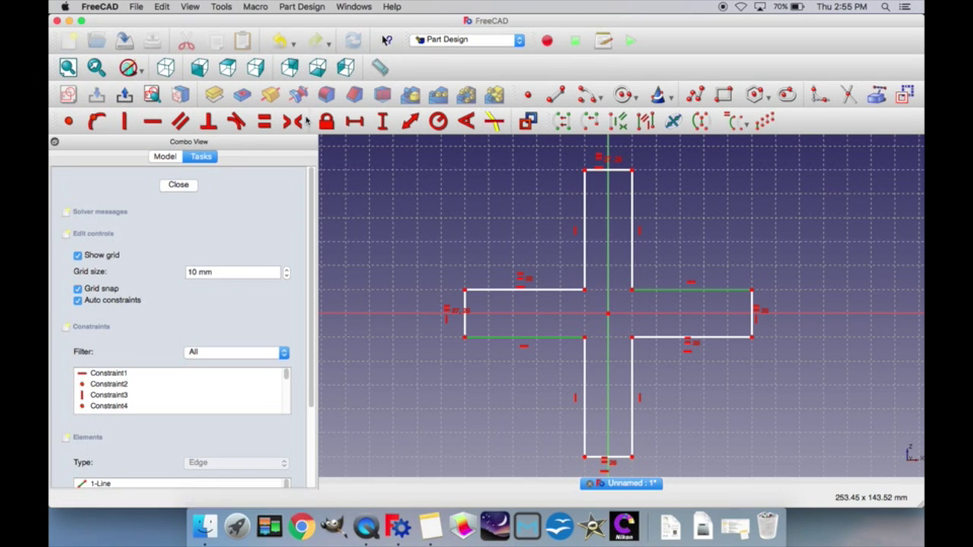
left_click(270, 124)
Step: Make the upper and lower arms' long vertical edges equal in diagonal pairs: upper left with lower right, upper right with lower left
left_click(583, 226)
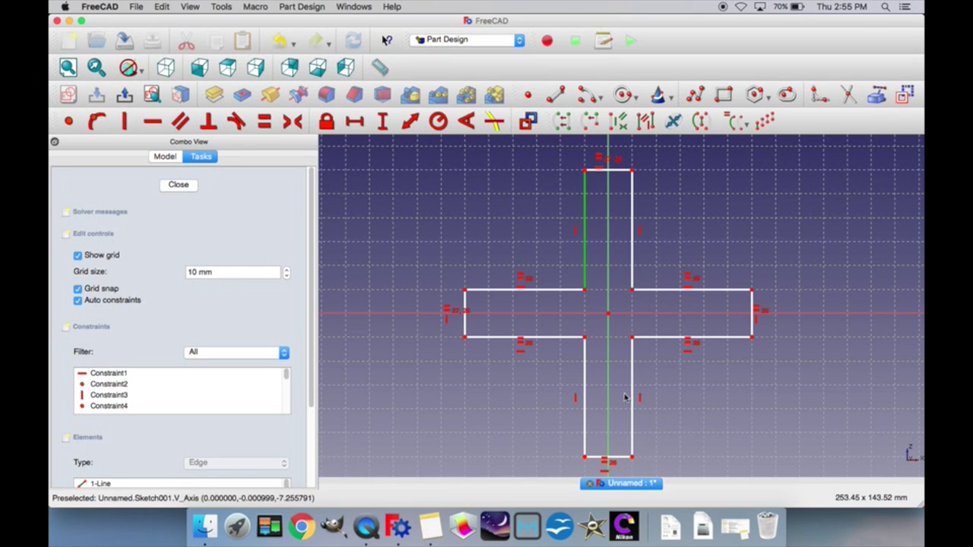
left_click(635, 408)
left_click(264, 122)
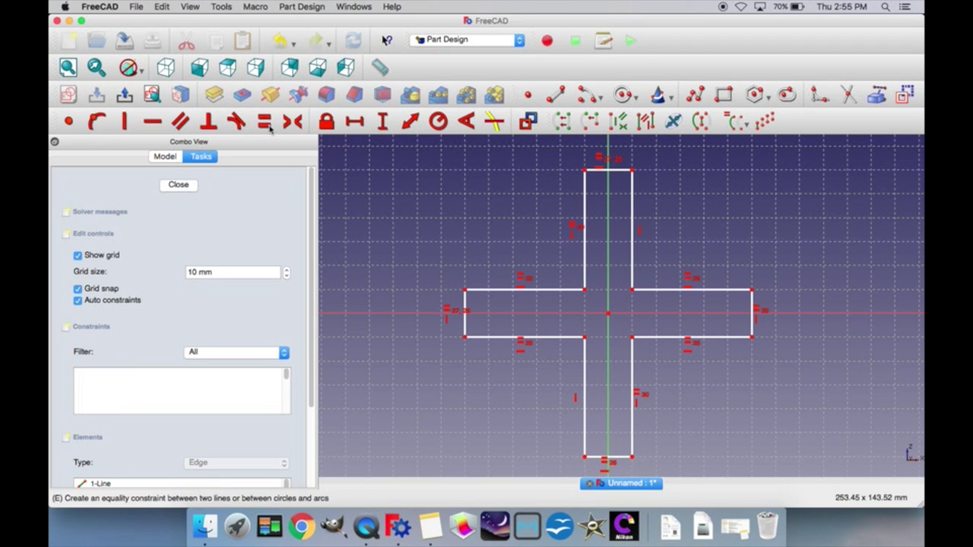
left_click(632, 230)
left_click(585, 380)
left_click(263, 122)
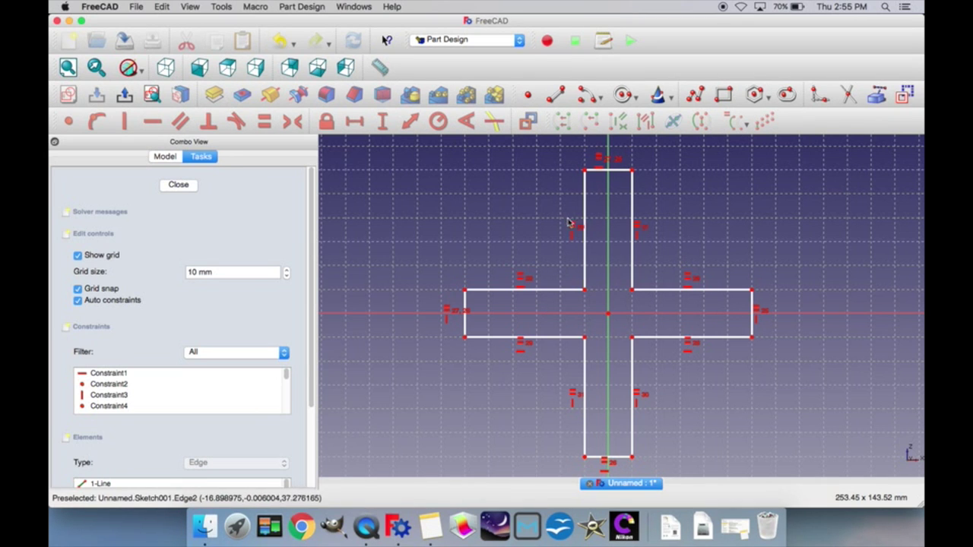
Step: Apply an equality constraint between the upper arm's left edge and the left arm's lower edge, and test it by pulling the left arm's lower corner
left_click(586, 272)
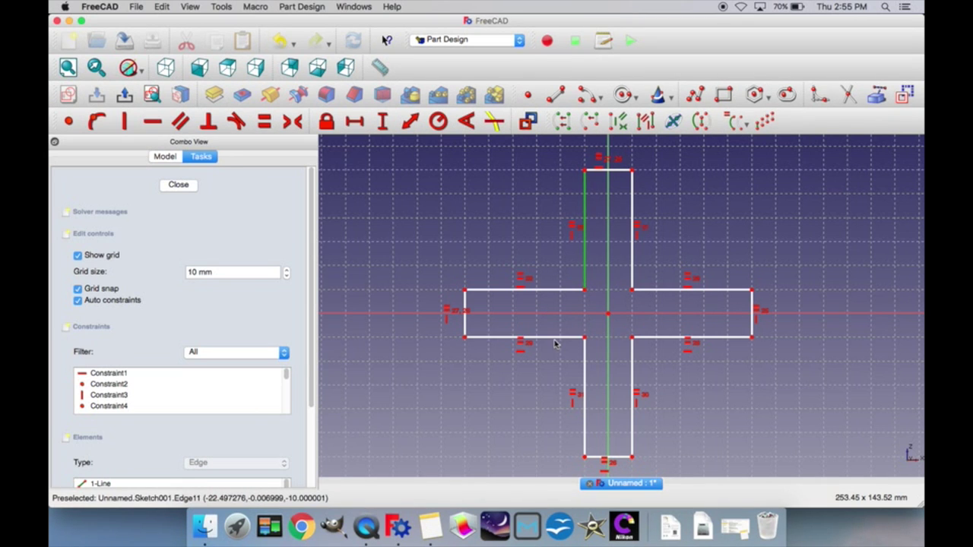
left_click(557, 342)
left_click(264, 122)
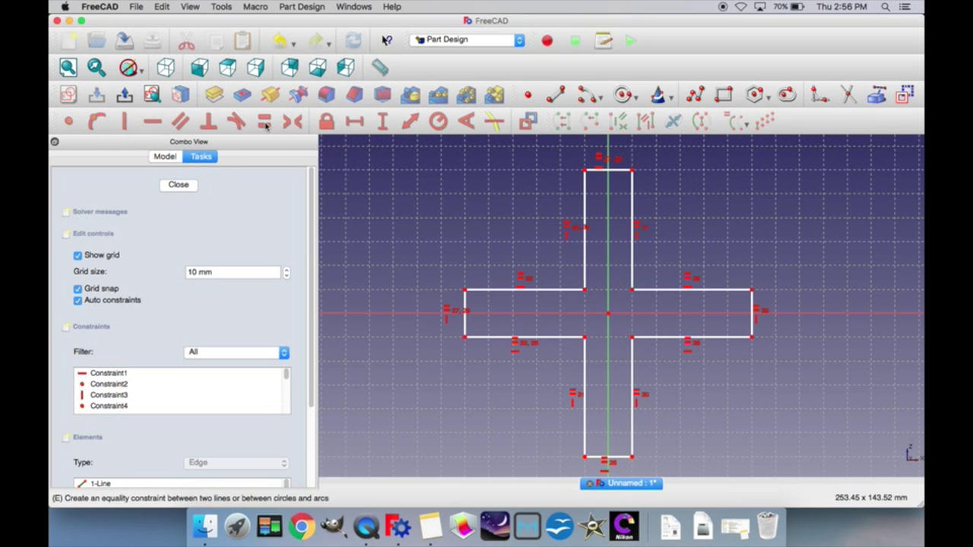
mouse_move(464, 340)
left_mouse_down()
mouse_move(406, 392)
mouse_move(536, 275)
mouse_move(486, 281)
mouse_move(474, 355)
mouse_move(494, 337)
mouse_move(513, 343)
mouse_move(506, 360)
mouse_move(444, 345)
mouse_move(537, 347)
mouse_move(413, 331)
mouse_move(449, 341)
left_mouse_up()
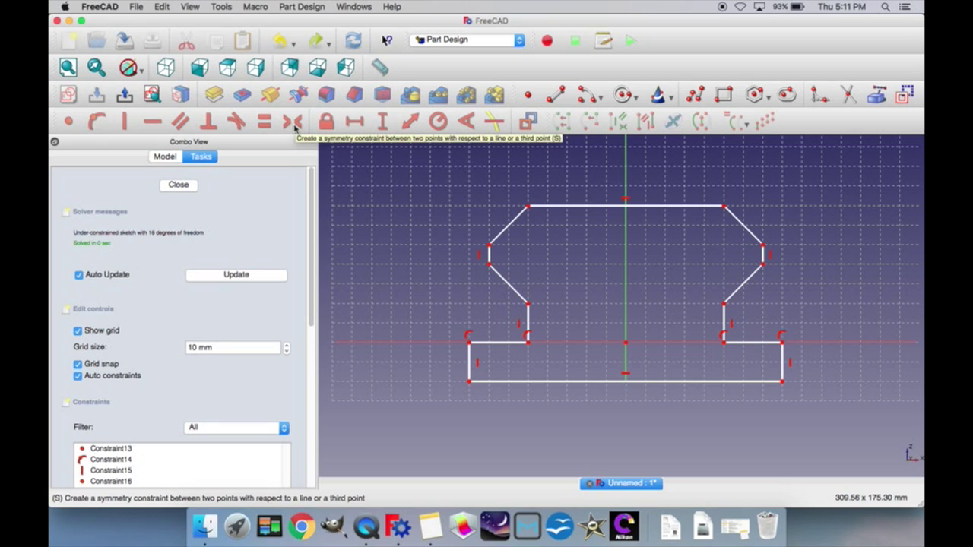
Step: Make the upper ends of the two short vertical side edges symmetric about the vertical axis
left_click(489, 248)
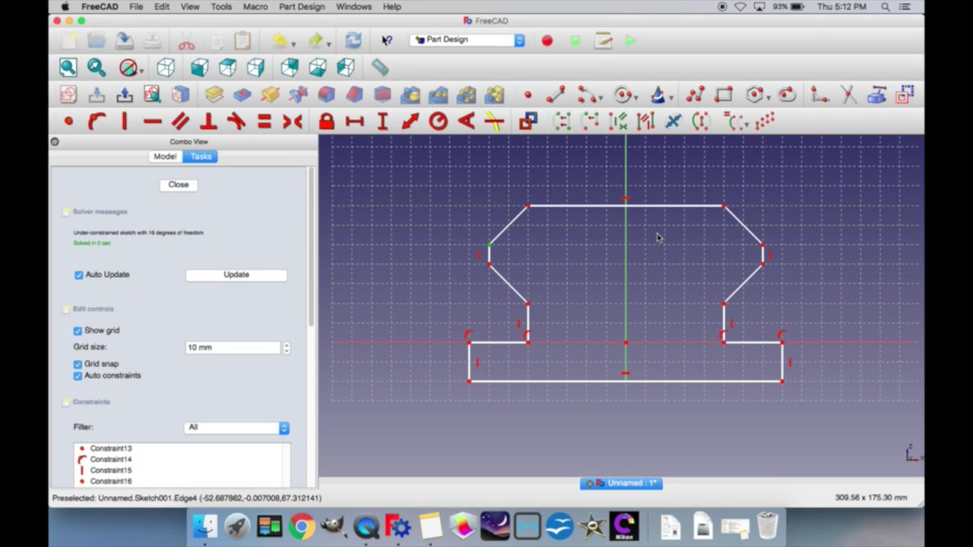
left_click(625, 258)
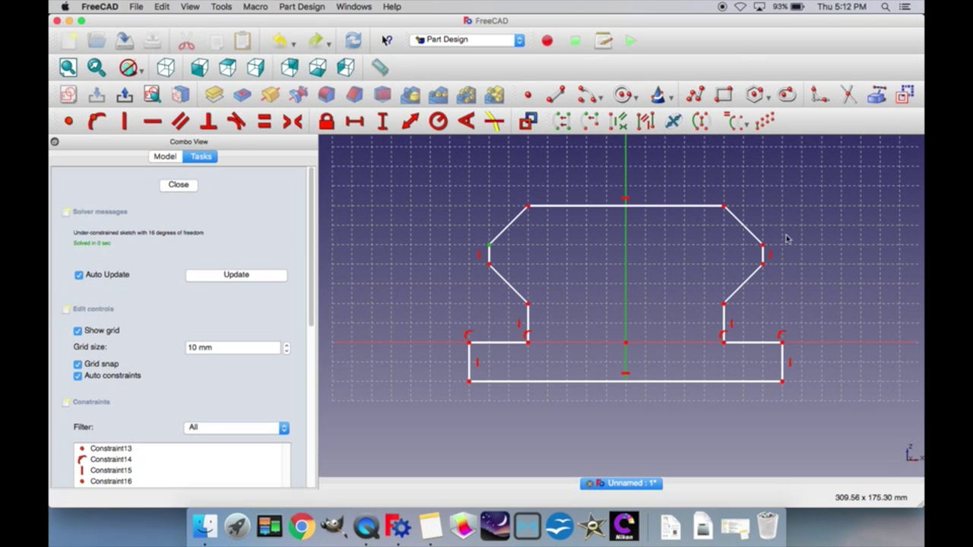
left_click(764, 247)
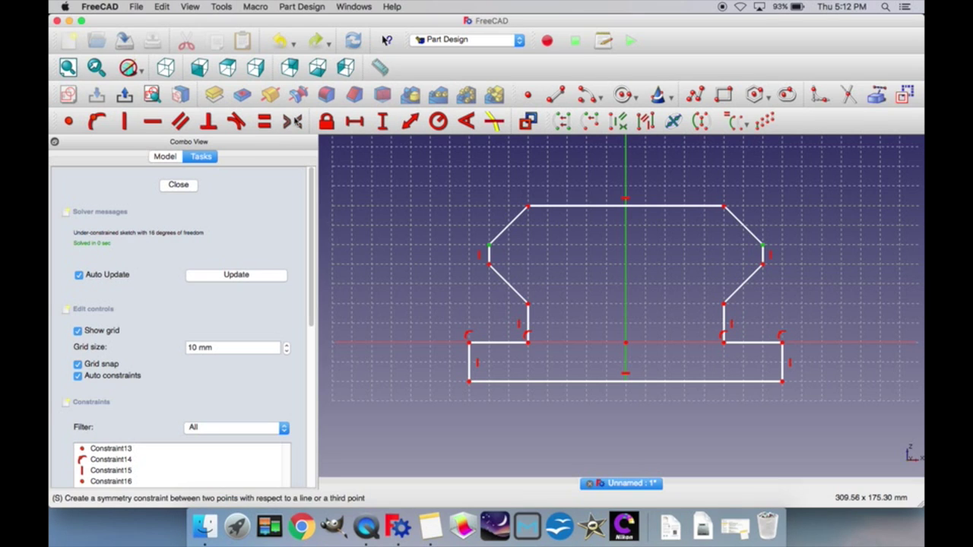
left_click(293, 121)
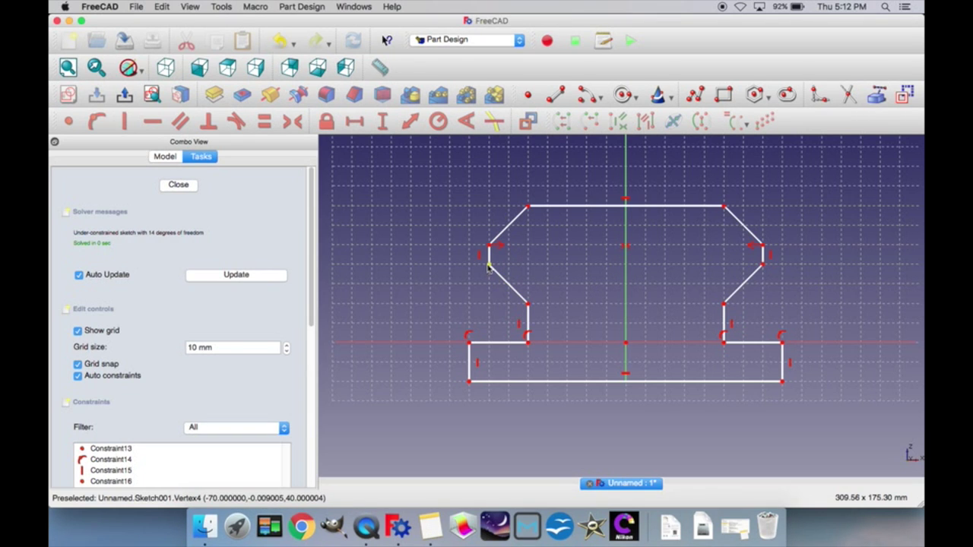
Step: Make the lower ends of the two short vertical side edges symmetric about the vertical axis
left_click(489, 265)
left_click(762, 265)
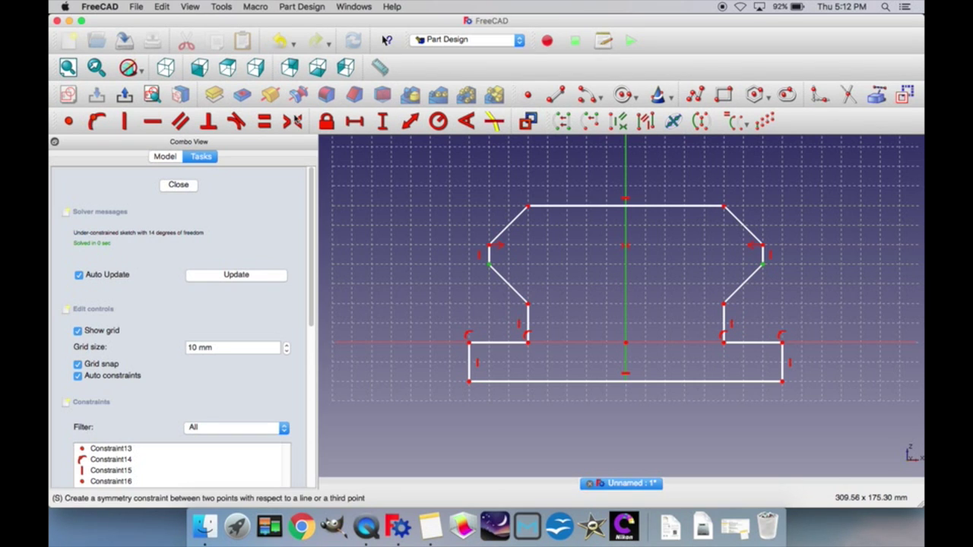
left_click(294, 122)
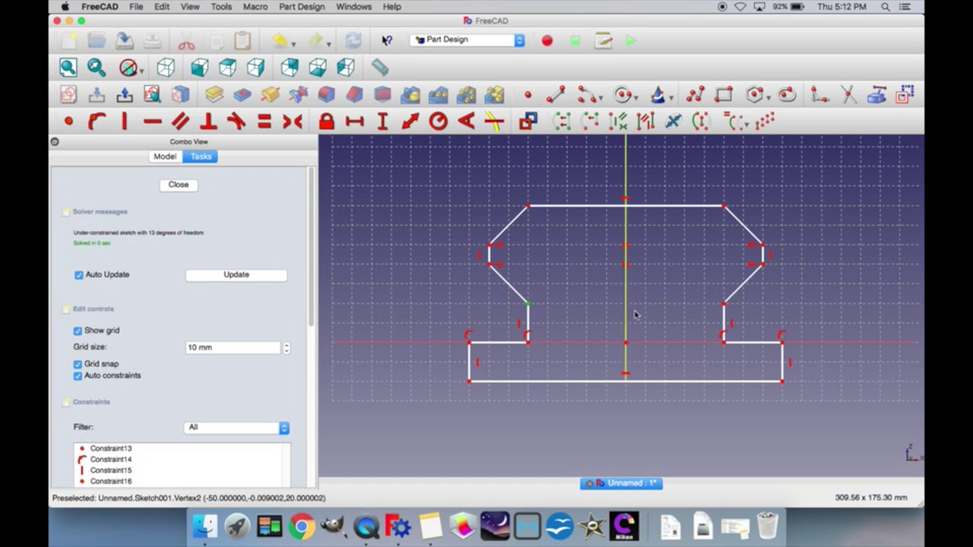
Step: Make the upper and lower corners of the profile's neck symmetric about the vertical axis
left_click(722, 304)
left_click(295, 121)
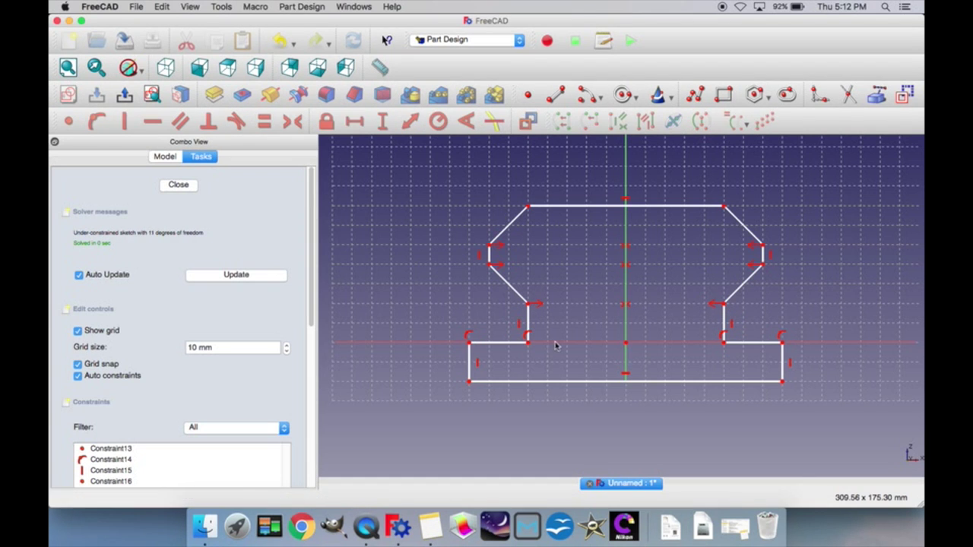
left_click(527, 343)
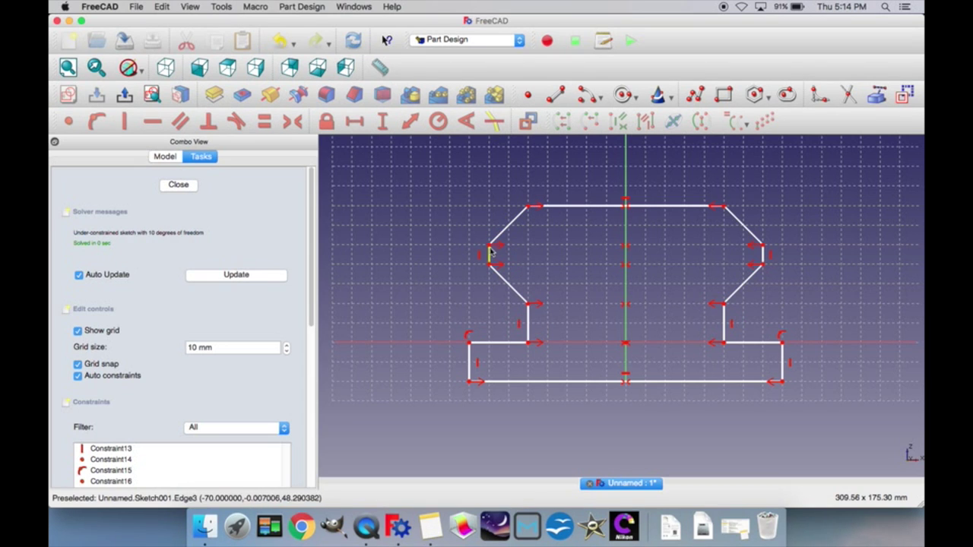
Step: Widen the symmetric profile by moving its side edges, neck, top and base corners outward, extending the base to 30 mm below the horizontal axis
left_click_drag(490, 248, 451, 248)
left_click(450, 248)
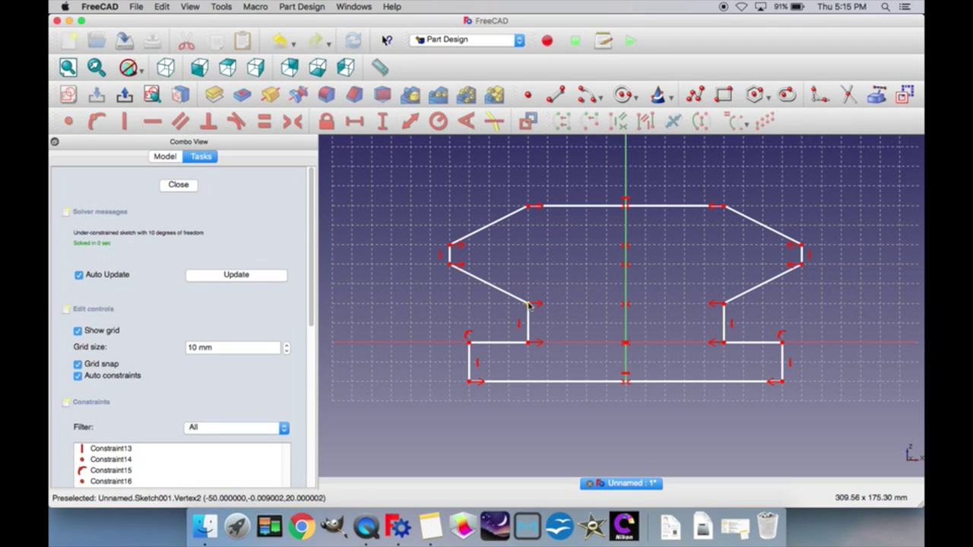
left_click_drag(529, 306, 489, 304)
left_click_drag(530, 206, 471, 207)
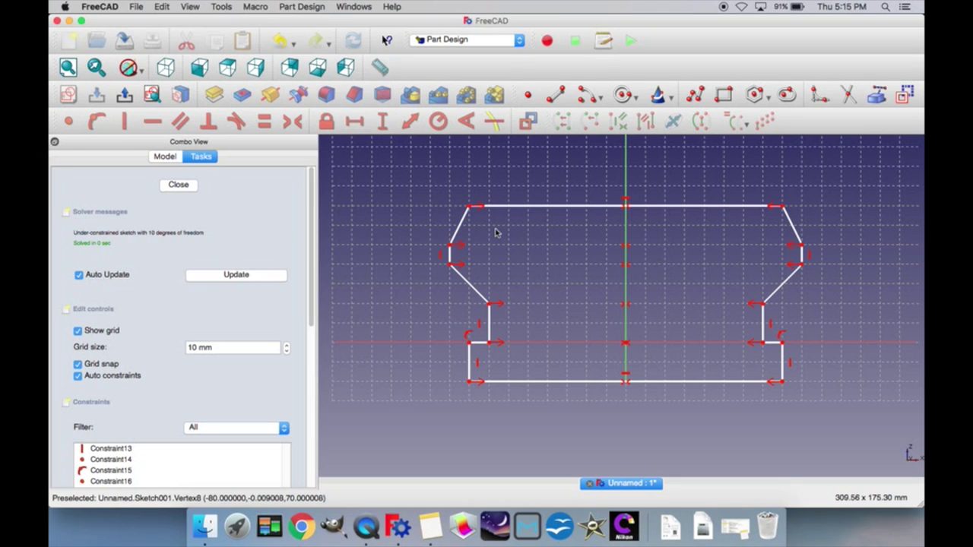
mouse_move(469, 381)
left_mouse_down()
mouse_move(366, 401)
mouse_move(449, 401)
left_mouse_up()
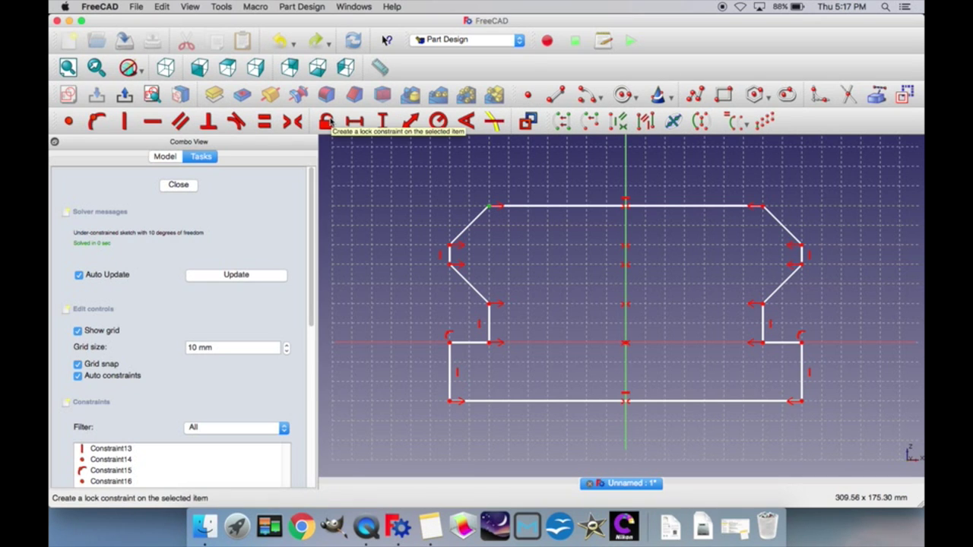
Step: Try a lock constraint on the profile's top-left corner, and undo it
left_click(328, 121)
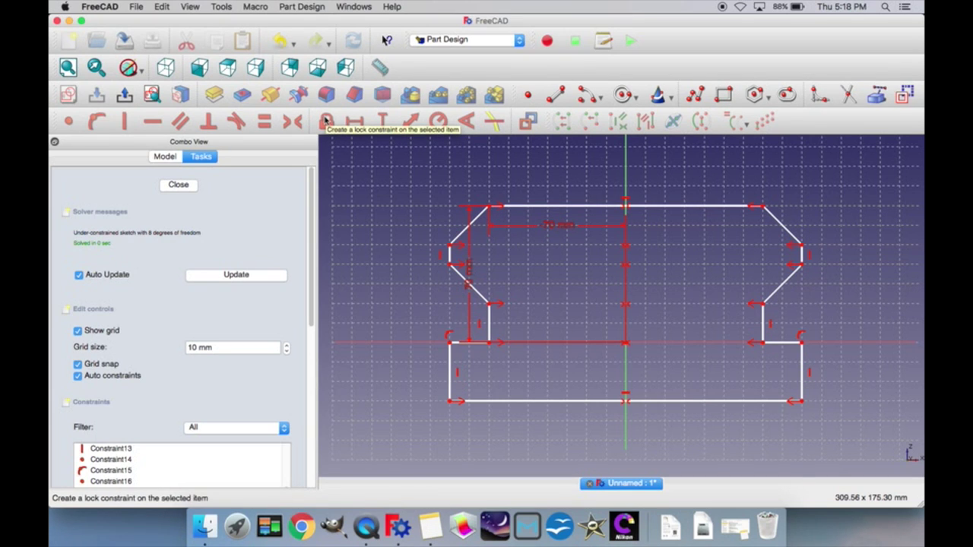
key("super+z")
key("super+z")
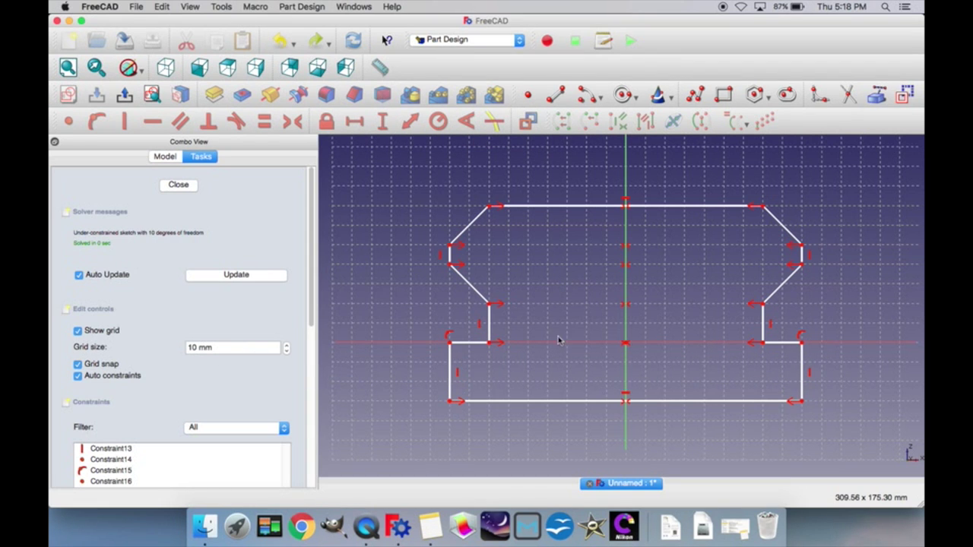
Step: Add a horizontal distance constraint of 170 mm named "Lengh" to the profile's bottom edge and check it in the constraint list
left_click(541, 402)
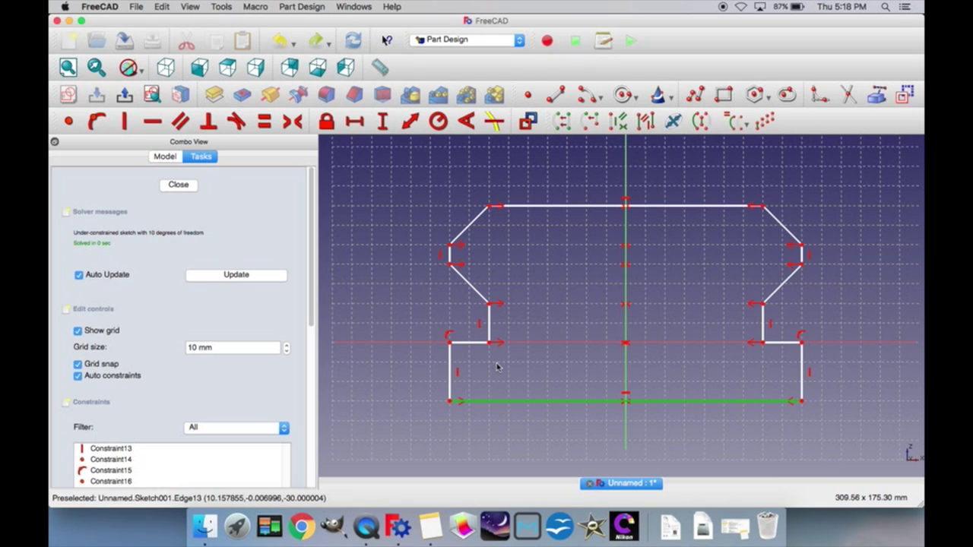
left_click(356, 123)
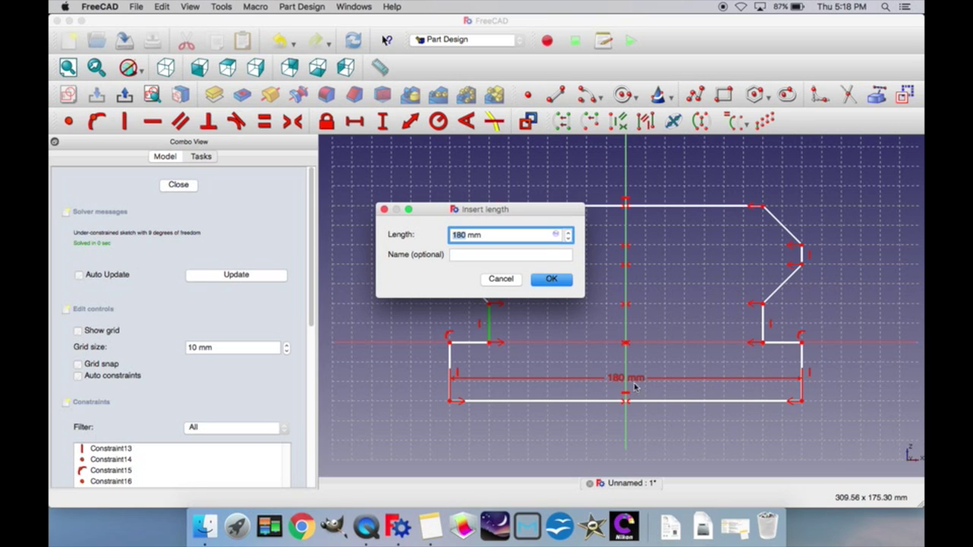
left_click(490, 236)
key("Down")
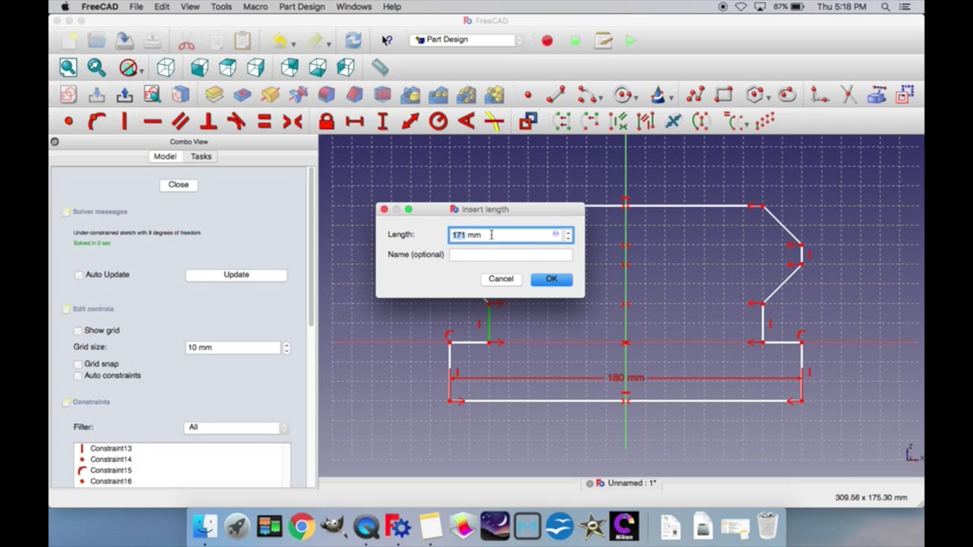
left_click(481, 256)
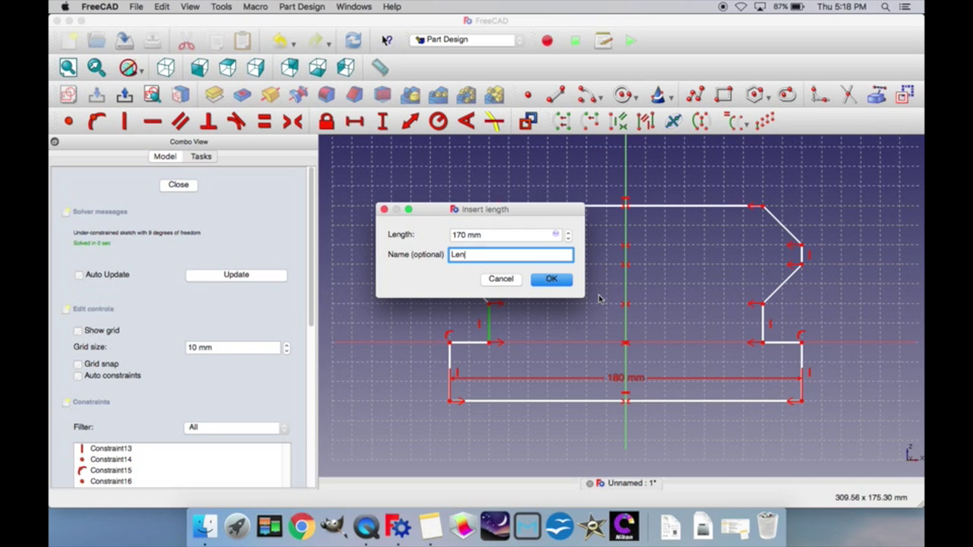
left_click(551, 279)
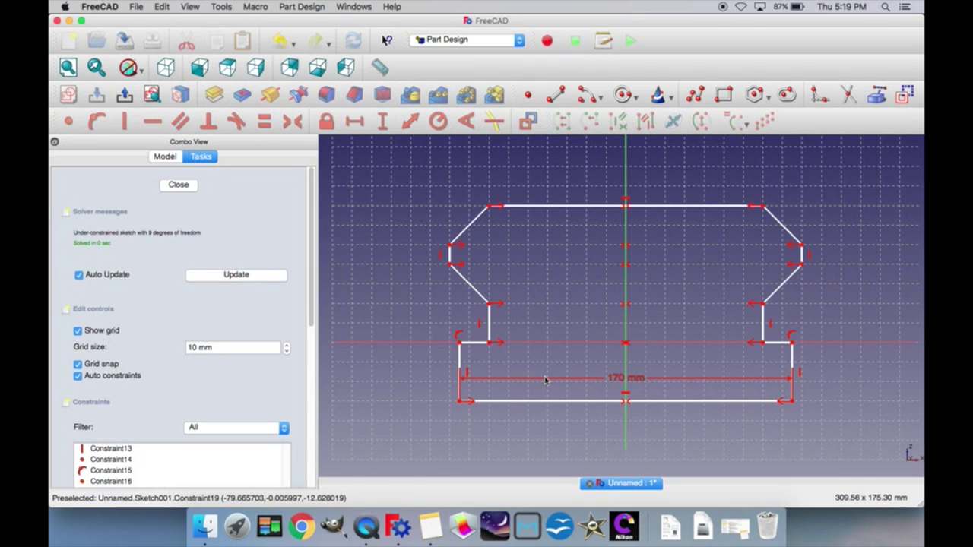
left_click_drag(313, 297, 306, 436)
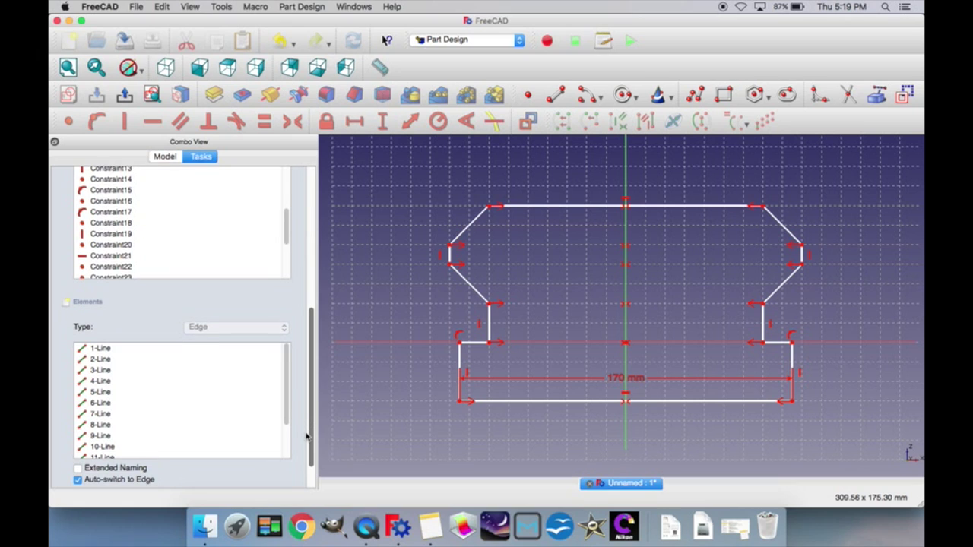
left_click(290, 257)
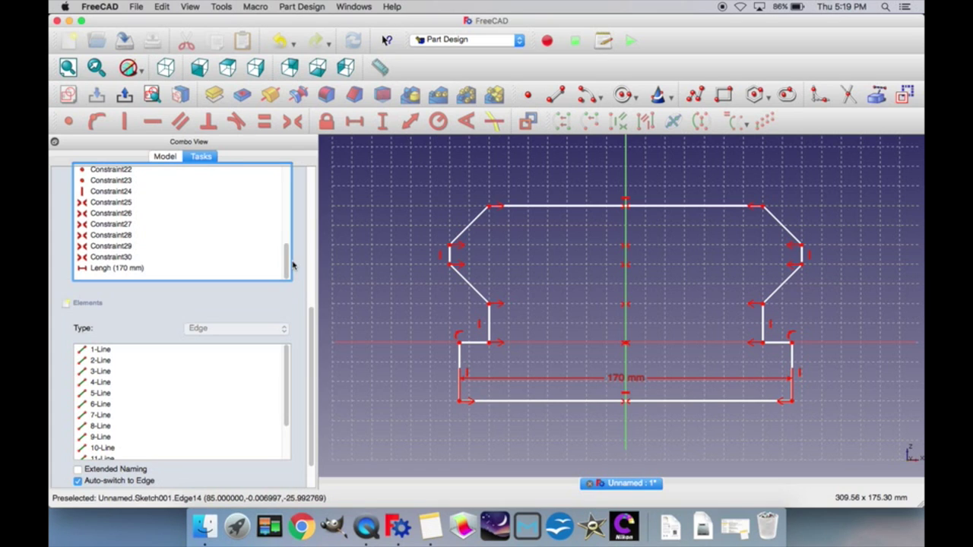
scroll(286, 264, "up", 10)
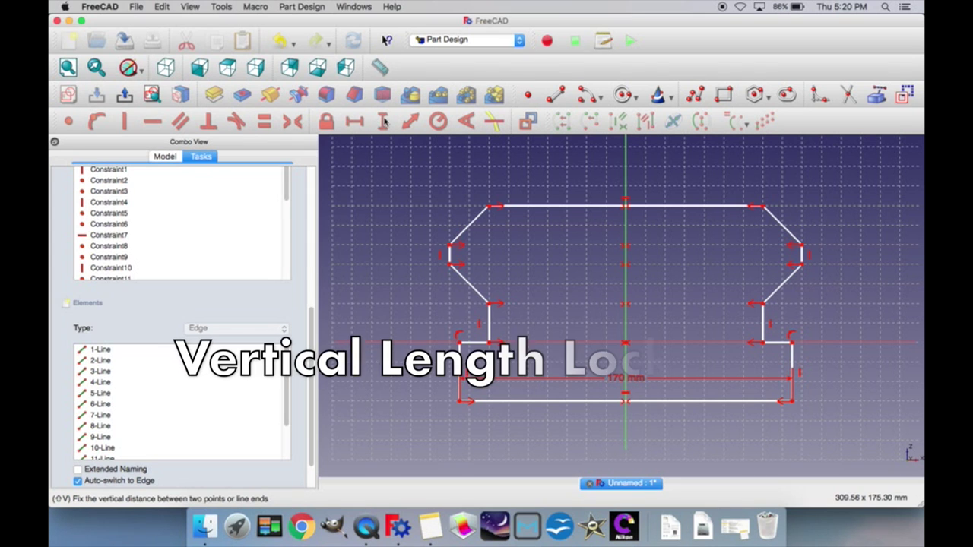
Step: Add a vertical distance constraint of 10 mm named "Vert1" to the short vertical edge on the profile's left side
left_click(450, 260)
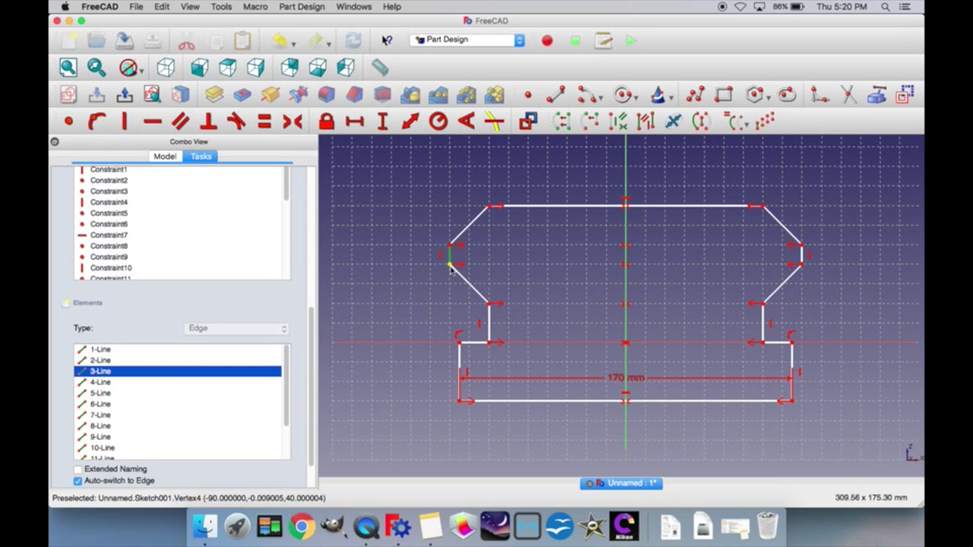
left_click(382, 123)
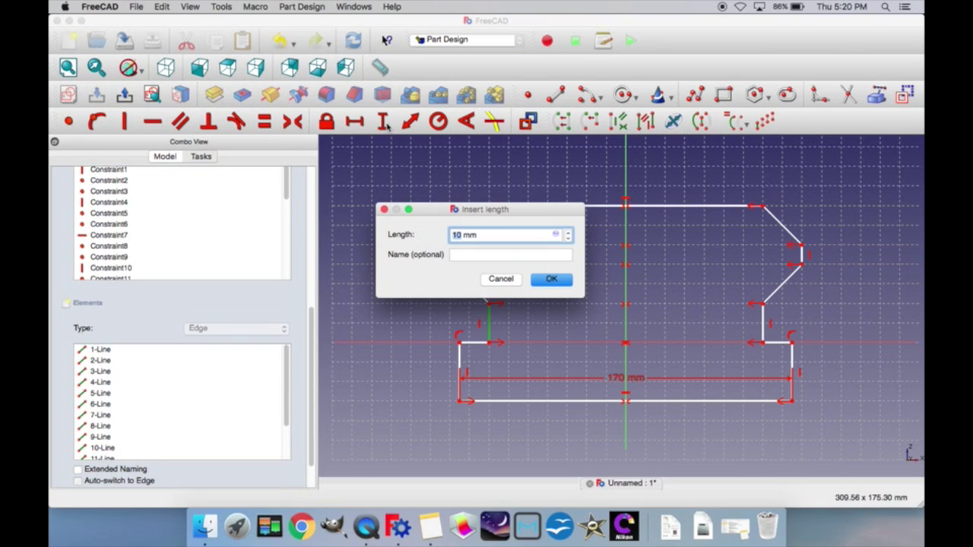
left_click(456, 234)
left_click(462, 254)
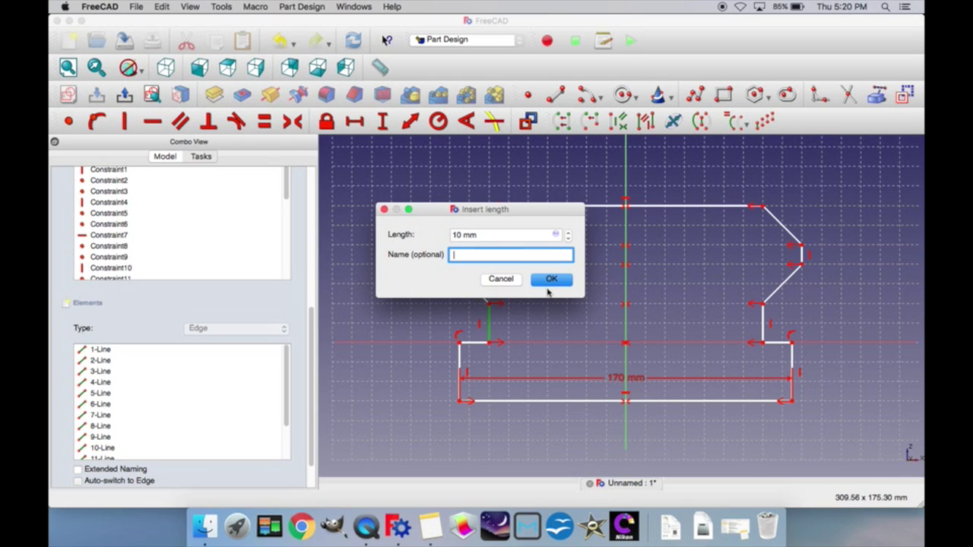
left_click(547, 284)
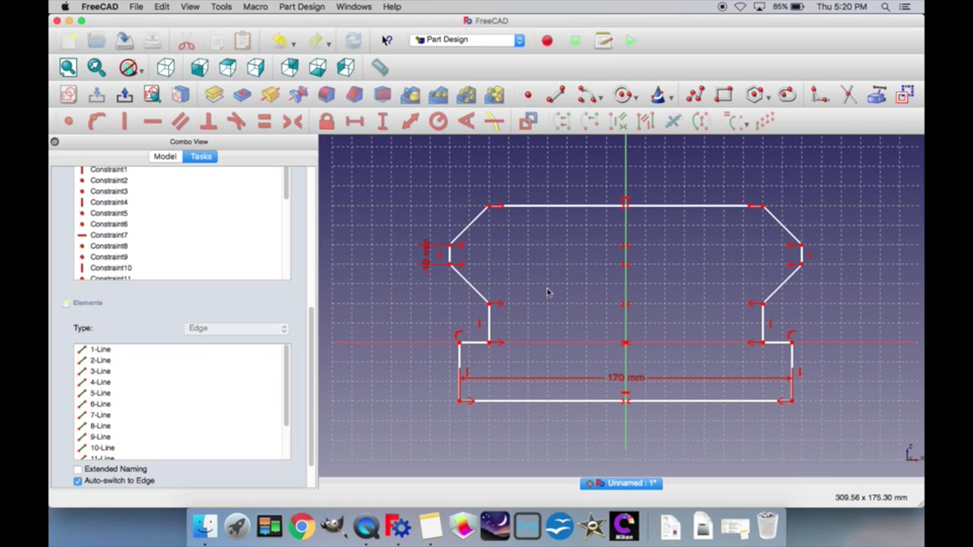
Step: Change the Vert1 vertical distance constraint to 15 mm
left_click_drag(286, 193, 295, 278)
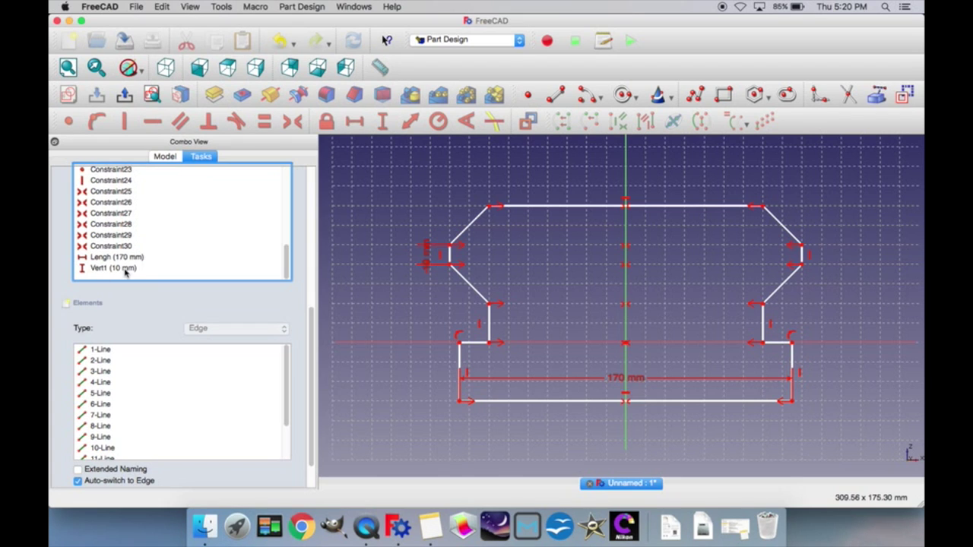
double_click(161, 274)
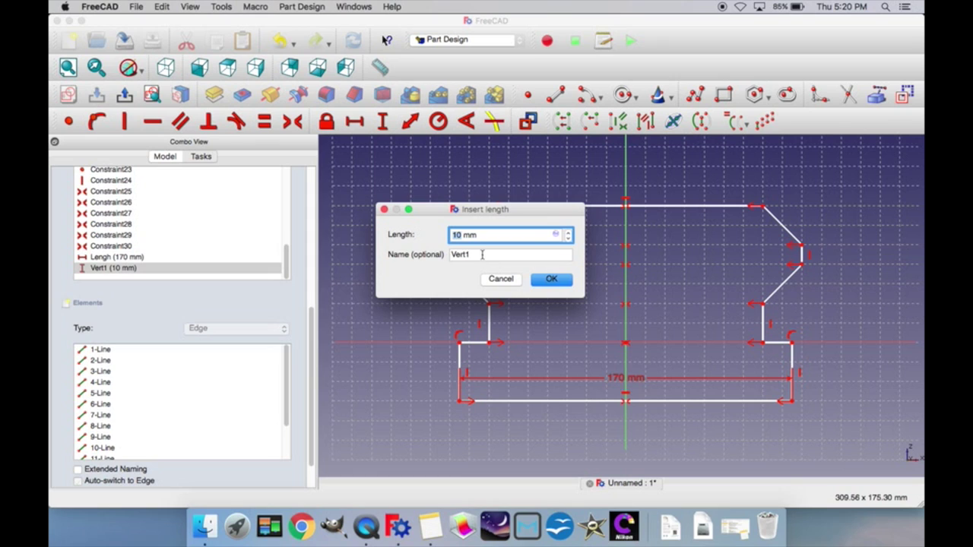
left_click(567, 233)
left_click(554, 281)
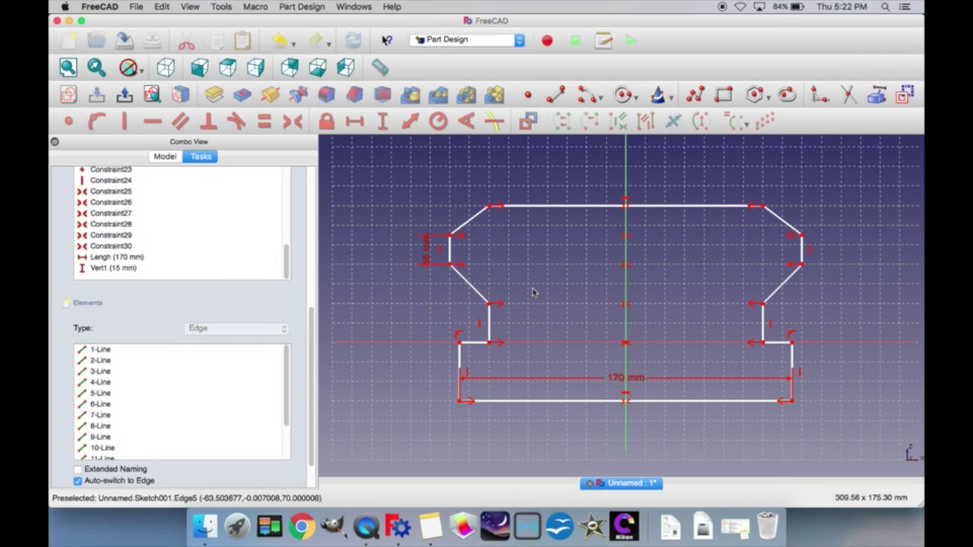
Step: Add a 140 mm distance constraint named "1" between the two corners of the profile's top edge
left_click(489, 323)
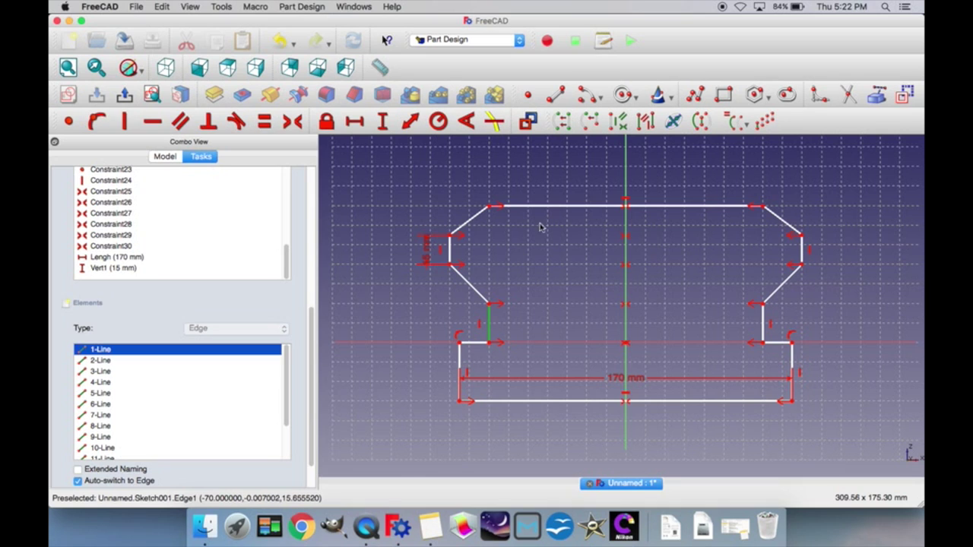
left_click(762, 208)
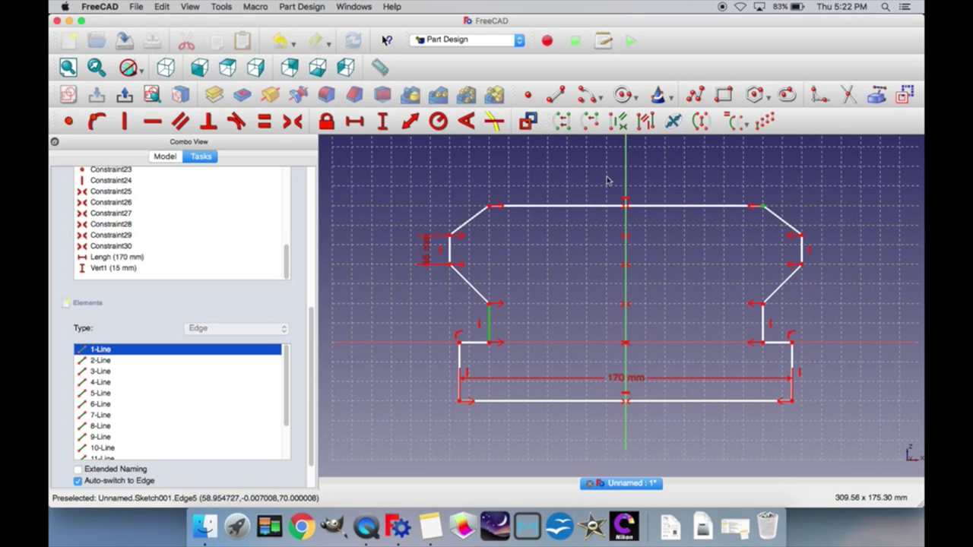
left_click(409, 122)
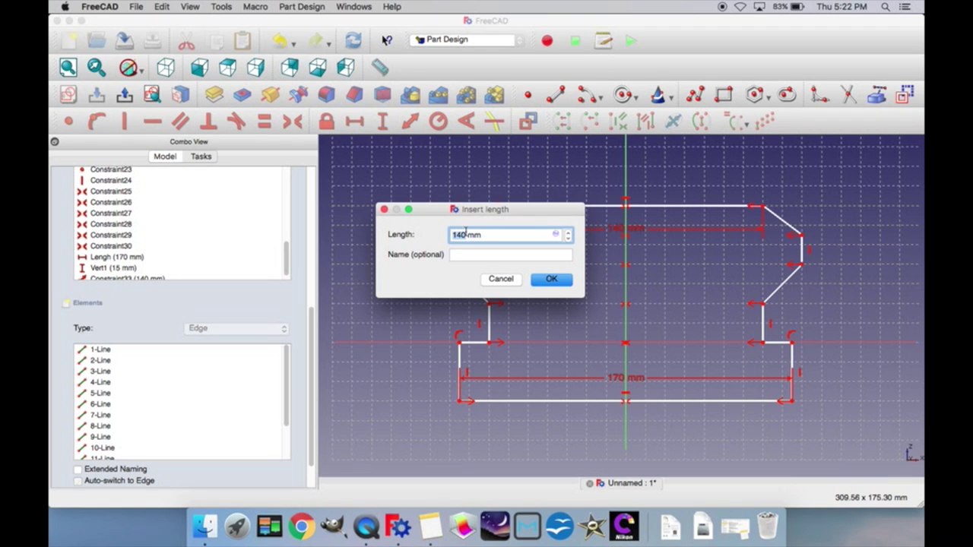
left_click(469, 254)
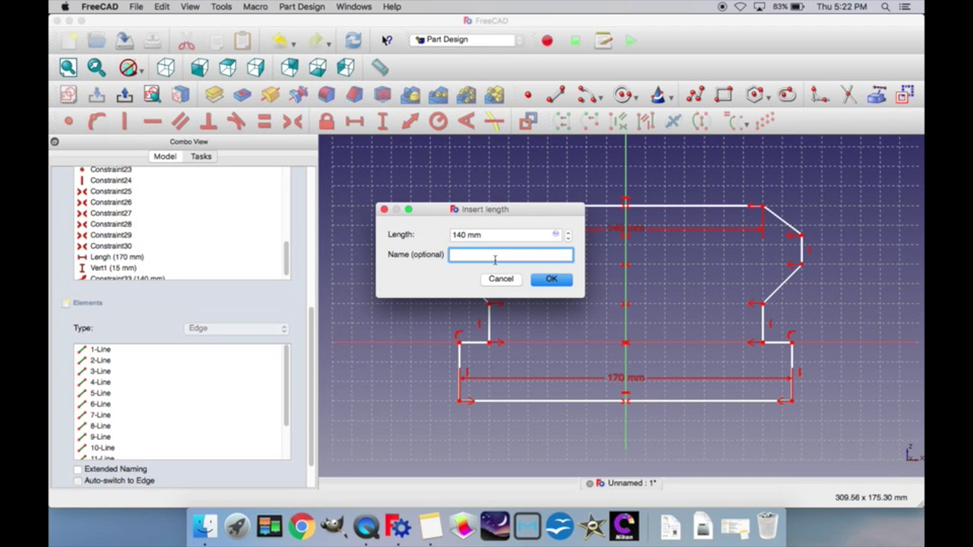
key("Return")
Step: Review the distance constraint named "1" in the constraint list and test it by moving the top edge's right corner outward and back
left_click(285, 256)
scroll(286, 257, "down", 1)
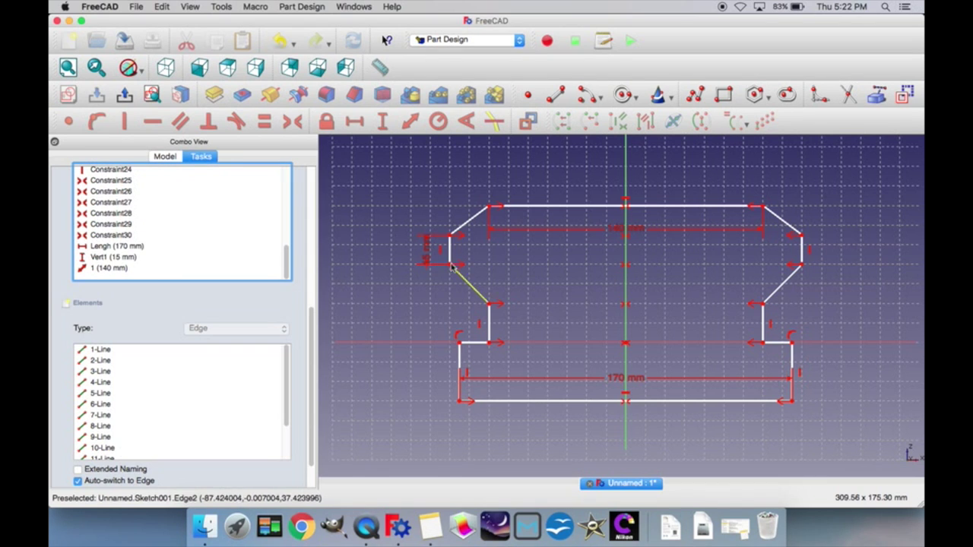
left_click(89, 271)
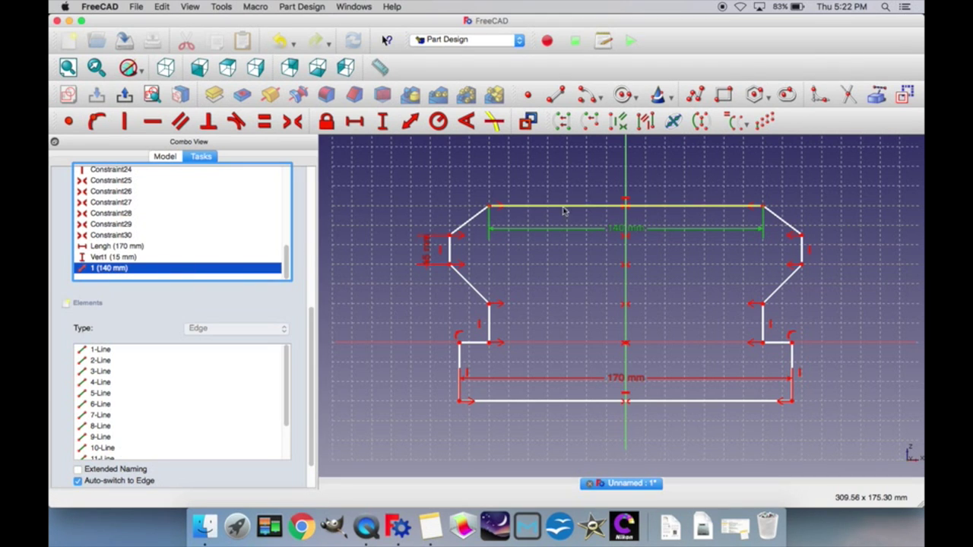
double_click(111, 270)
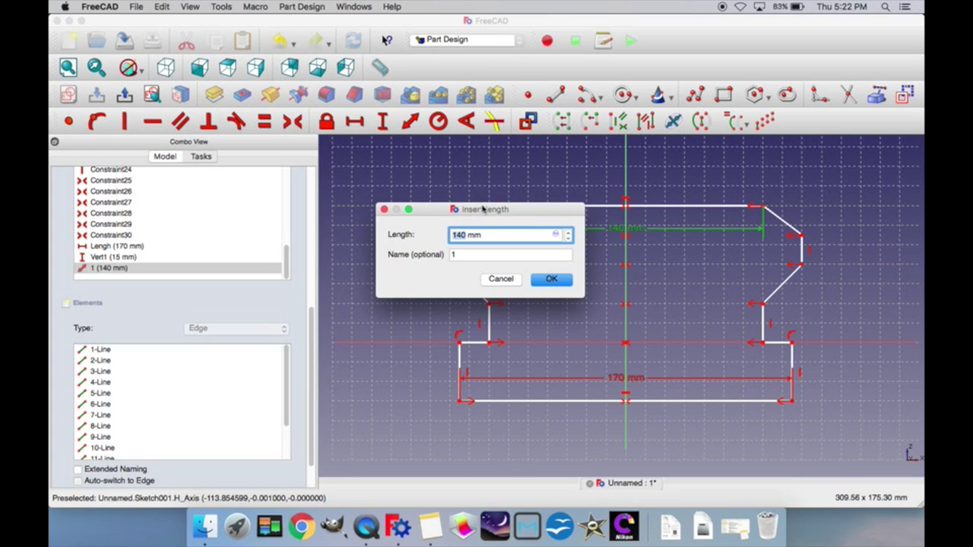
left_click(550, 279)
left_click_drag(750, 209, 781, 208)
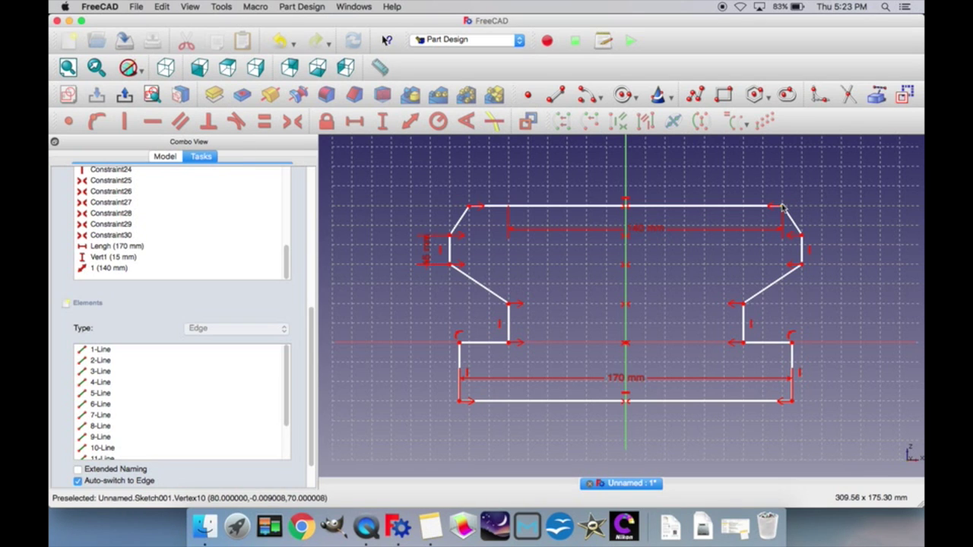
left_click_drag(781, 208, 749, 210)
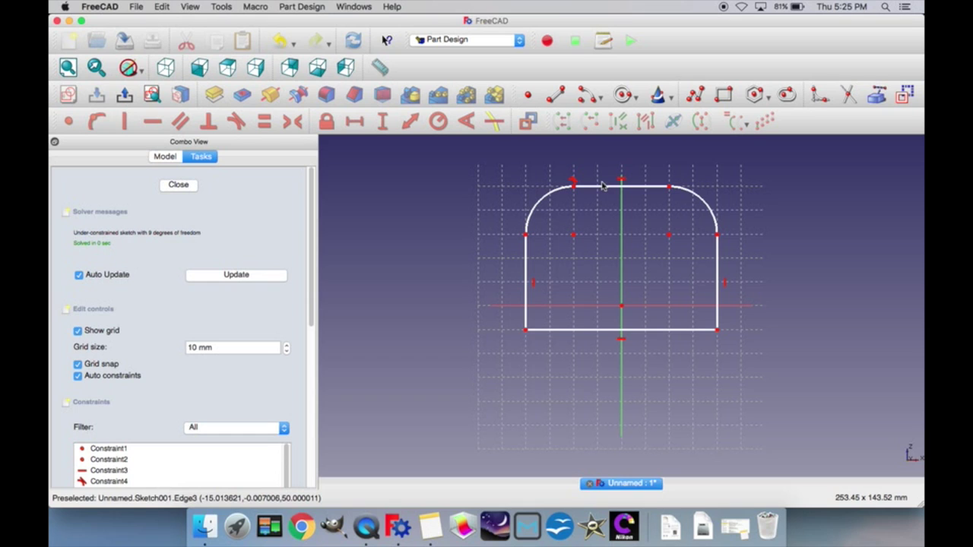
Step: Add a 20 mm radius constraint named "Rad1" to the arc at the profile's upper-left corner
left_click(537, 206)
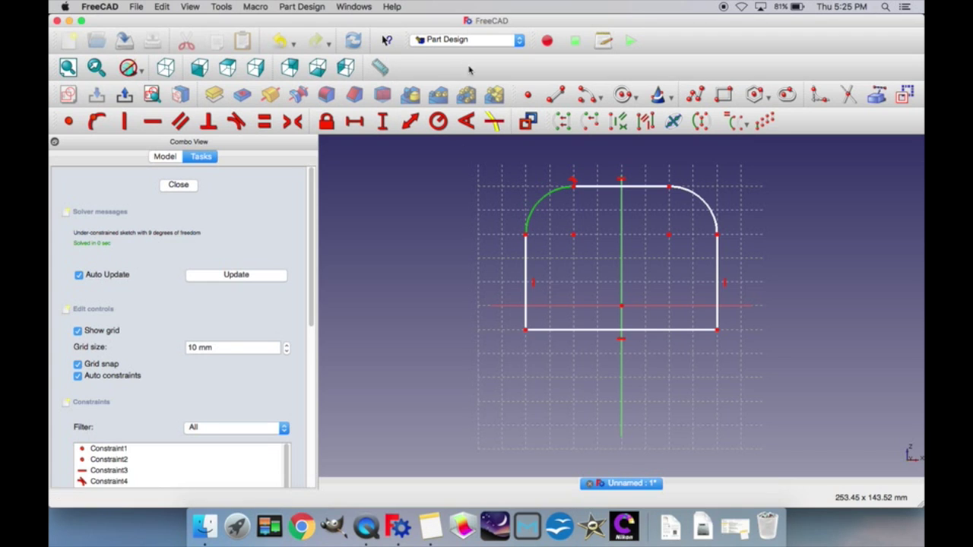
left_click(437, 122)
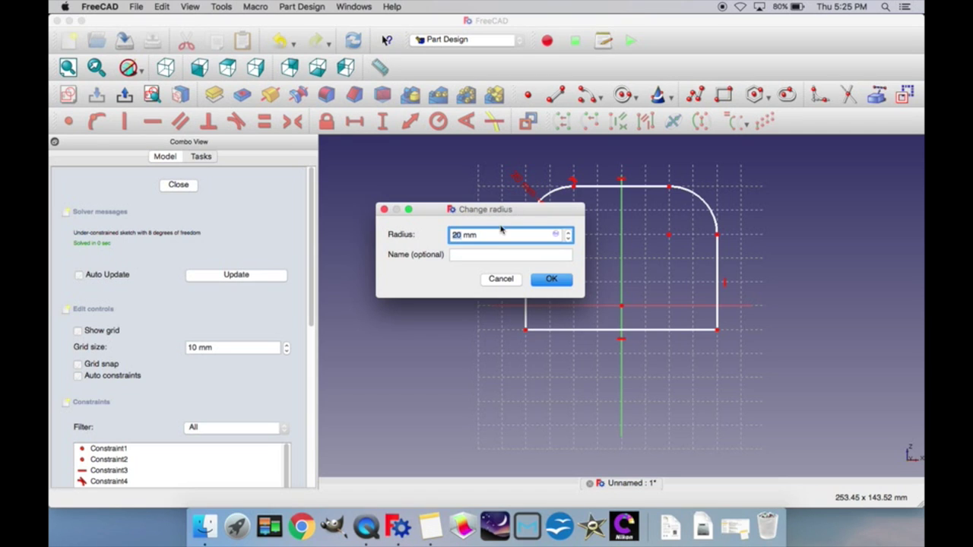
left_click(479, 257)
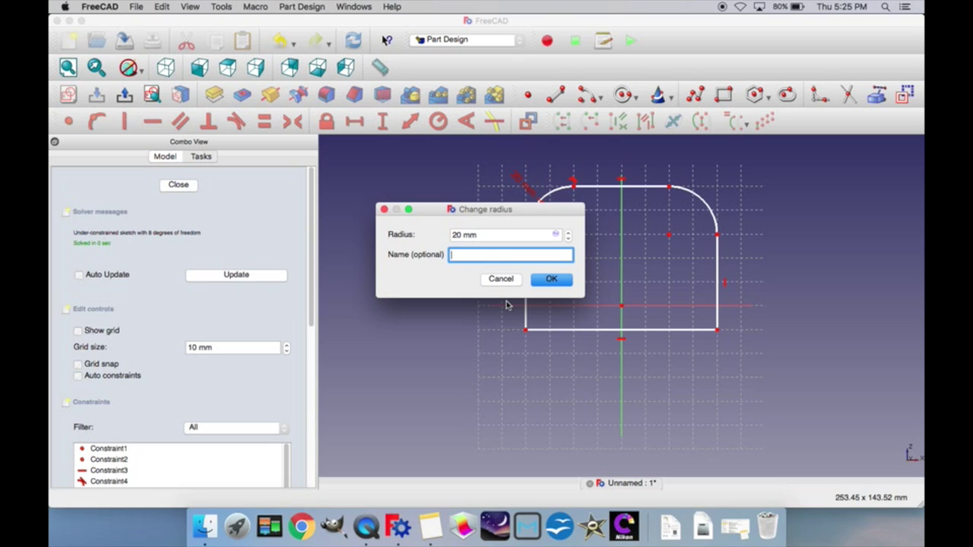
left_click(565, 279)
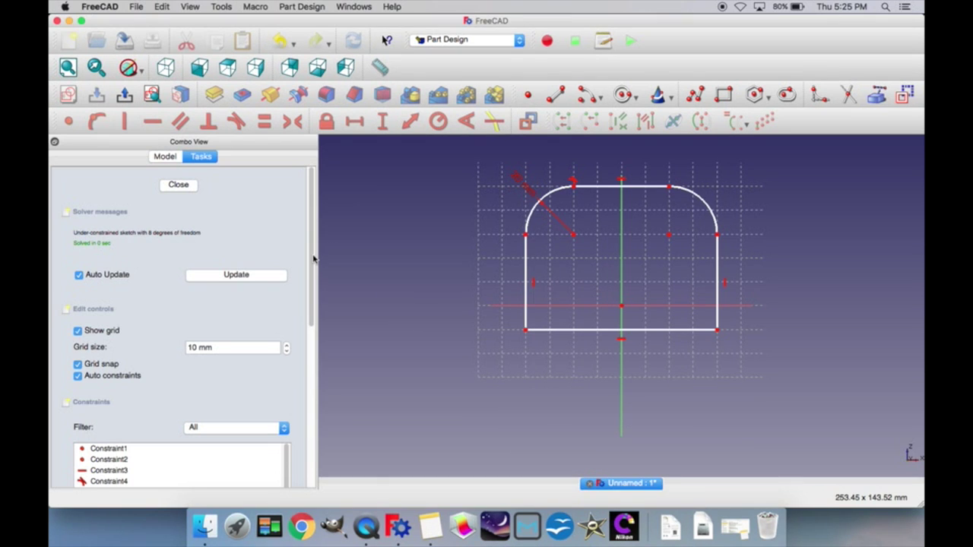
Step: Locate the Rad1 constraint in the constraint list, inspect its radius and name settings, and close them
left_click_drag(314, 259, 312, 330)
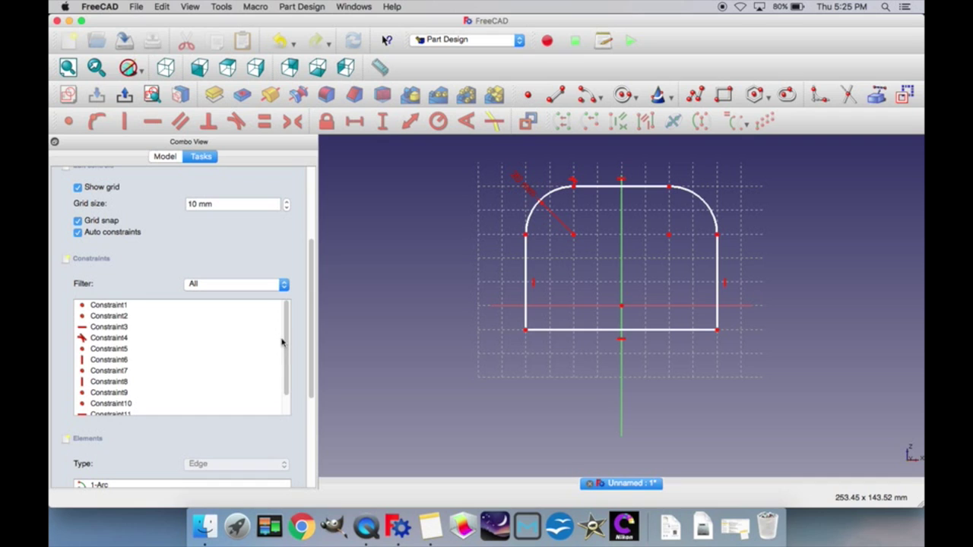
left_click_drag(281, 339, 281, 348)
scroll(220, 403, "down", 2)
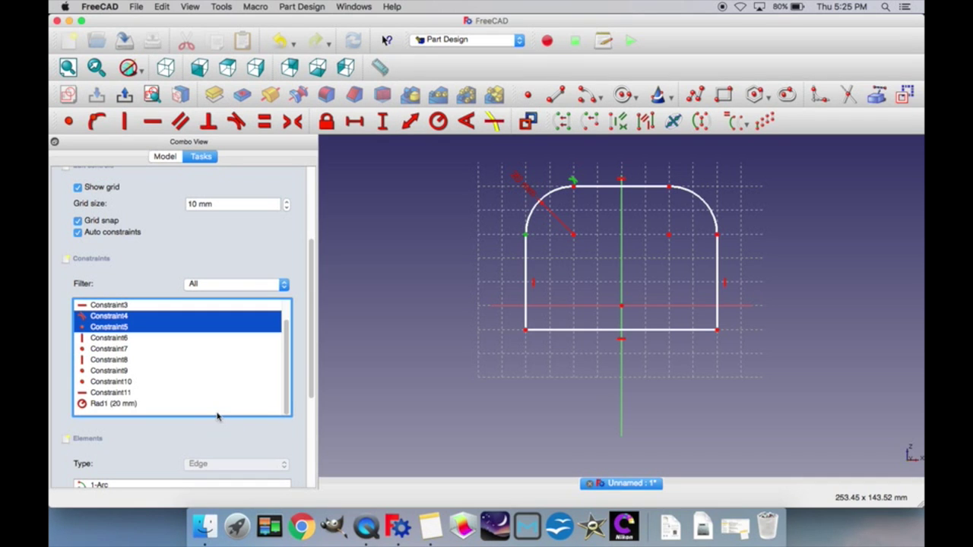
left_click(184, 405)
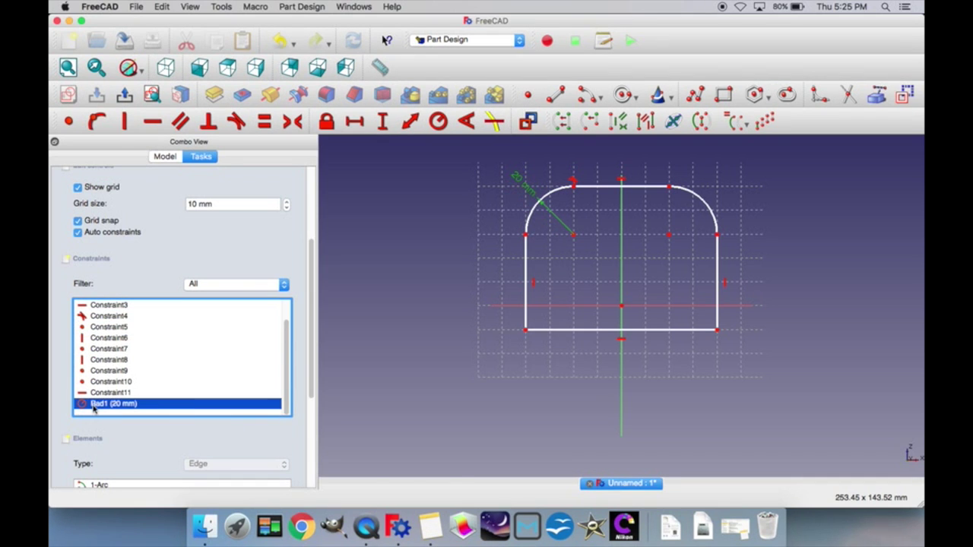
double_click(103, 403)
left_click(456, 235)
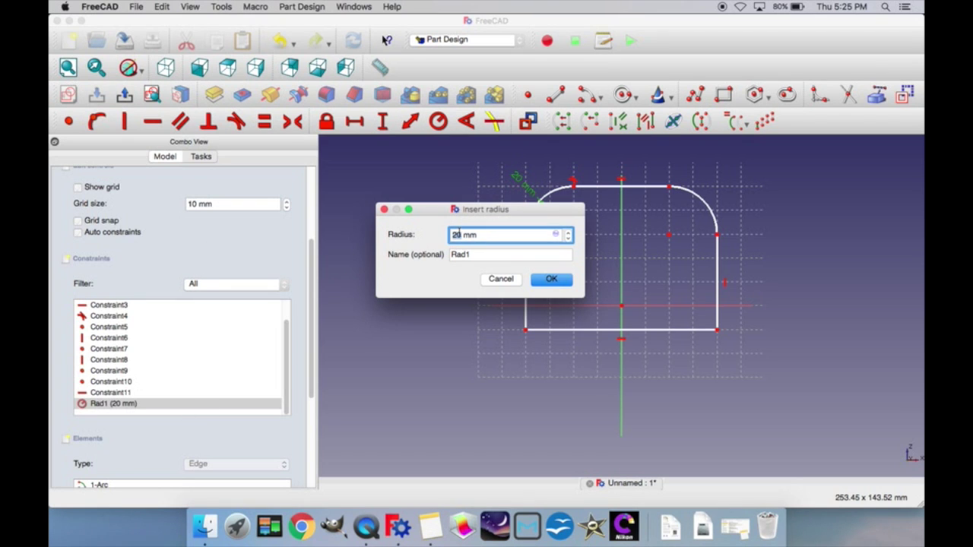
left_click(514, 281)
Step: Move both arcs' lower endpoints down about 20 mm and the bottom-left corner outward about 10 mm to test the radius constraints
left_click_drag(525, 240, 527, 285)
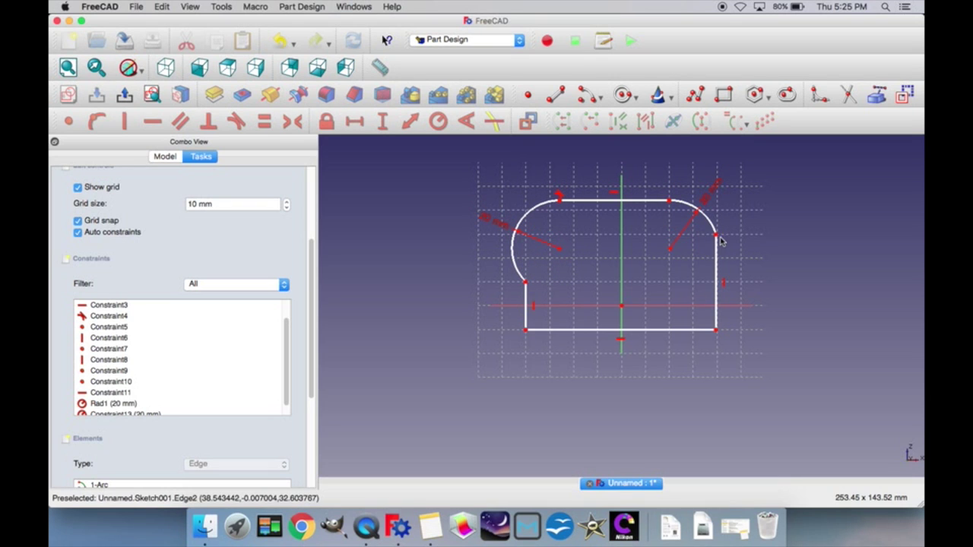
left_click_drag(717, 236, 721, 290)
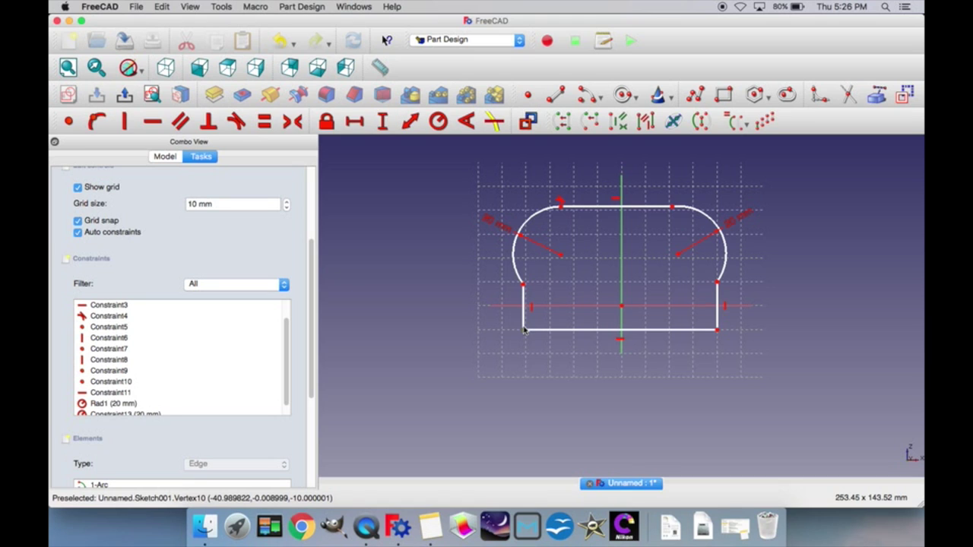
mouse_move(523, 329)
left_mouse_down()
mouse_move(556, 336)
mouse_move(499, 331)
left_mouse_up()
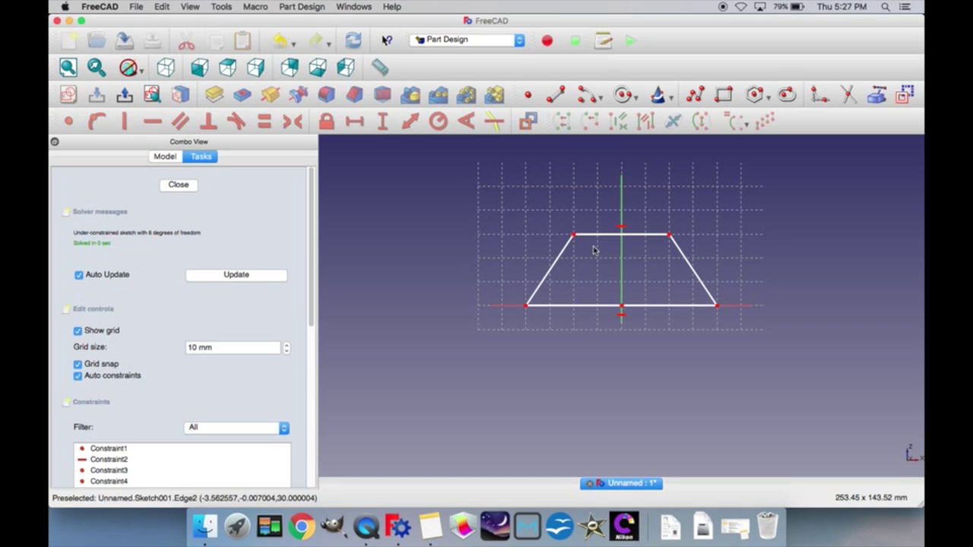
Step: Try to add an angle constraint between the trapezoid's left slanted edge and its bottom edge
left_click(547, 274)
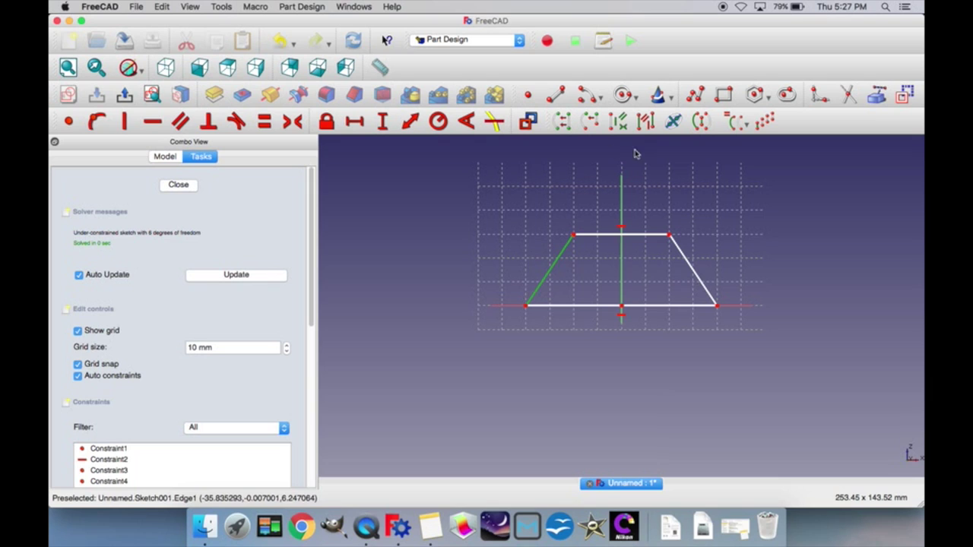
left_click(555, 263)
left_click(600, 236)
left_click(556, 265)
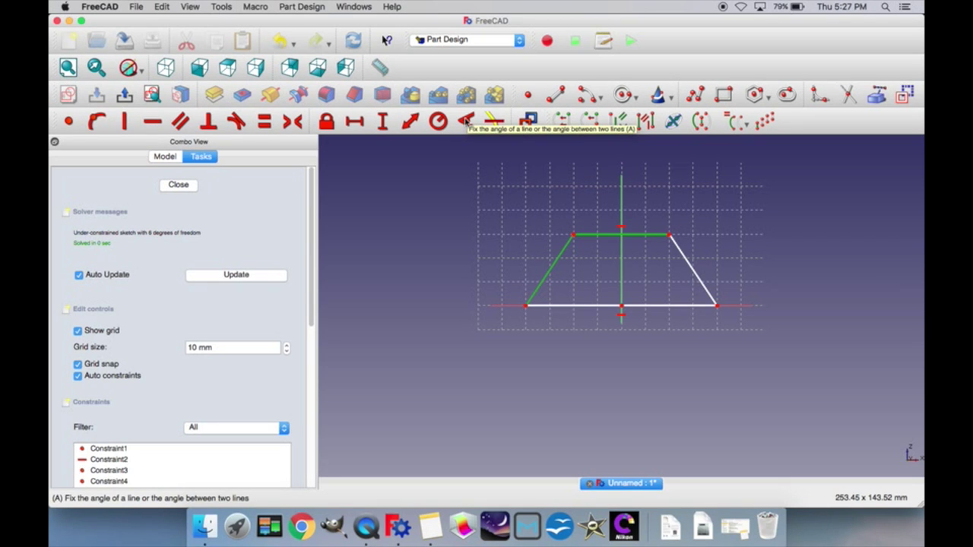
left_click(586, 243)
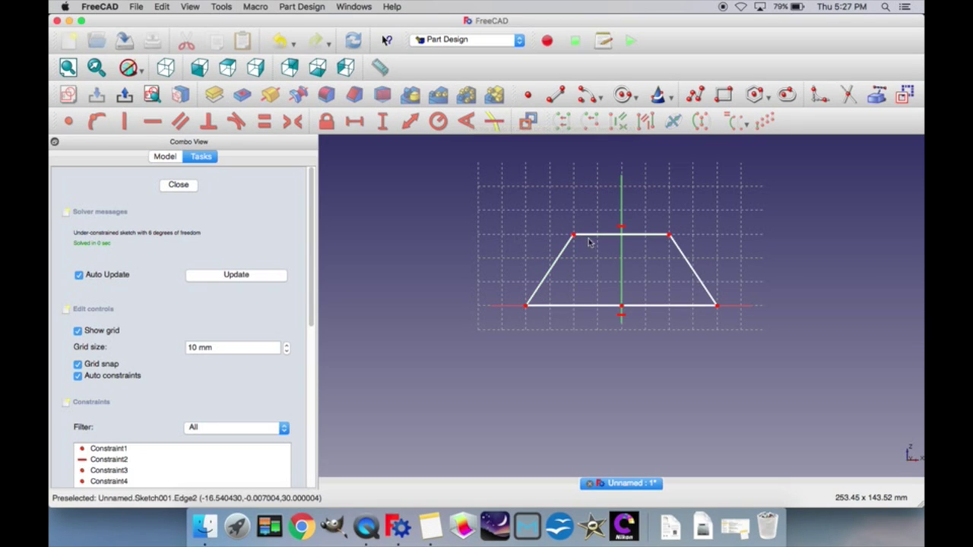
left_click(557, 265)
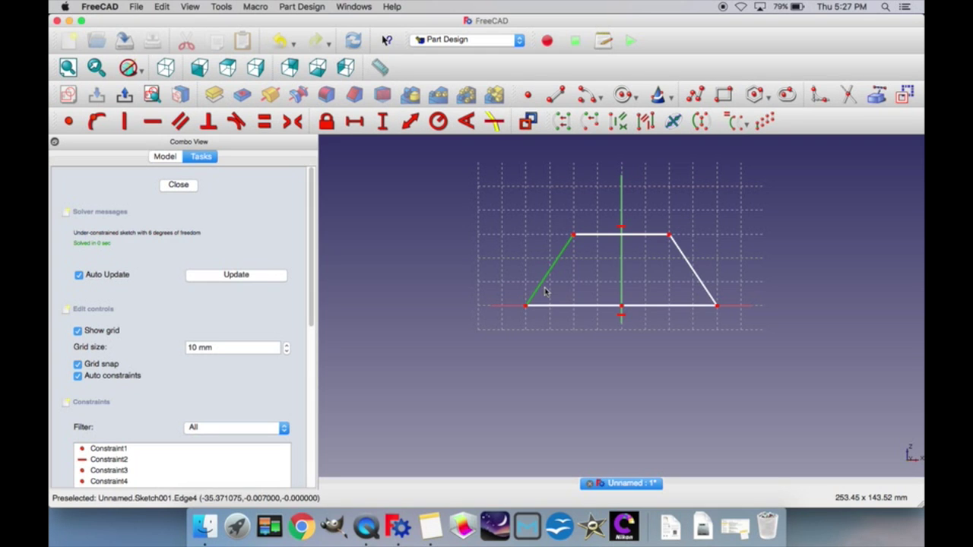
left_click(468, 120)
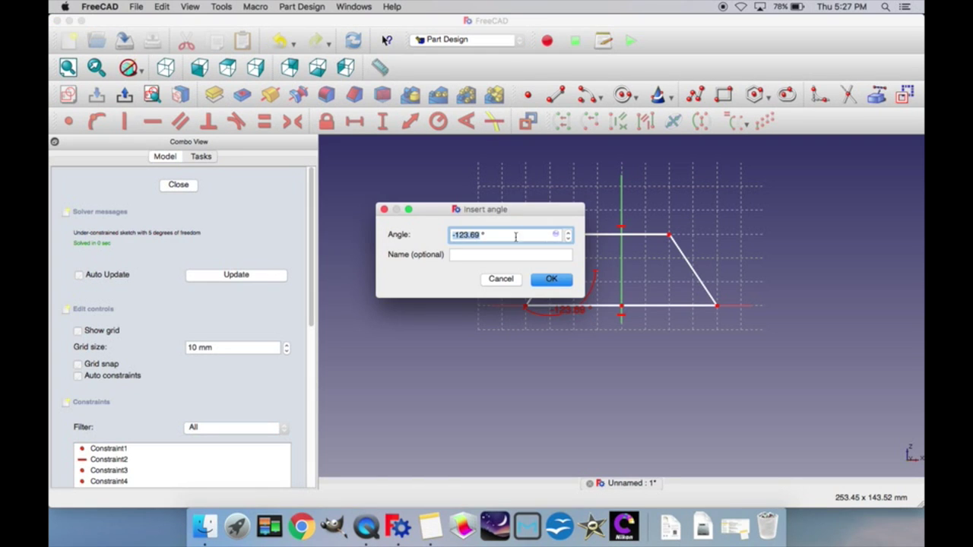
mouse_move(469, 213)
left_mouse_down()
mouse_move(440, 187)
mouse_move(385, 169)
left_mouse_up()
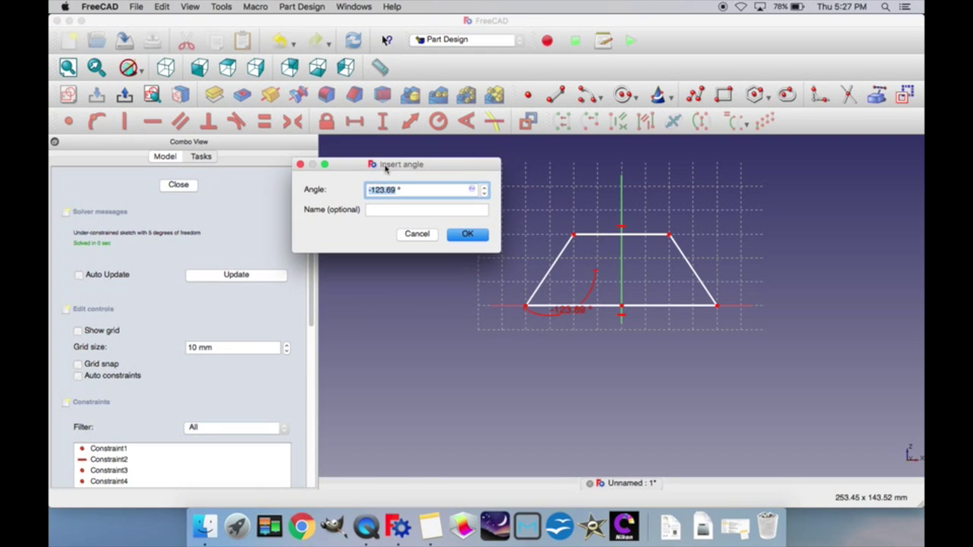
left_click(401, 210)
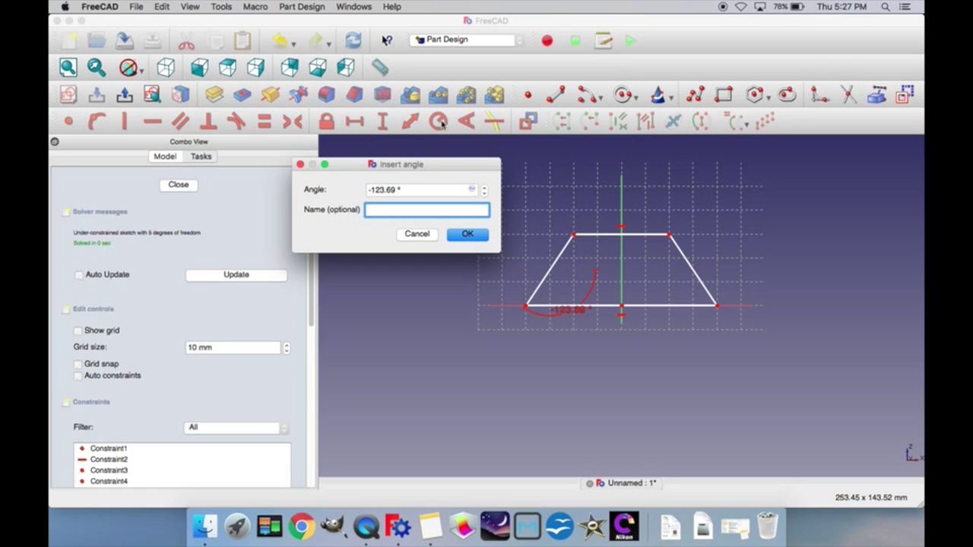
left_click(468, 234)
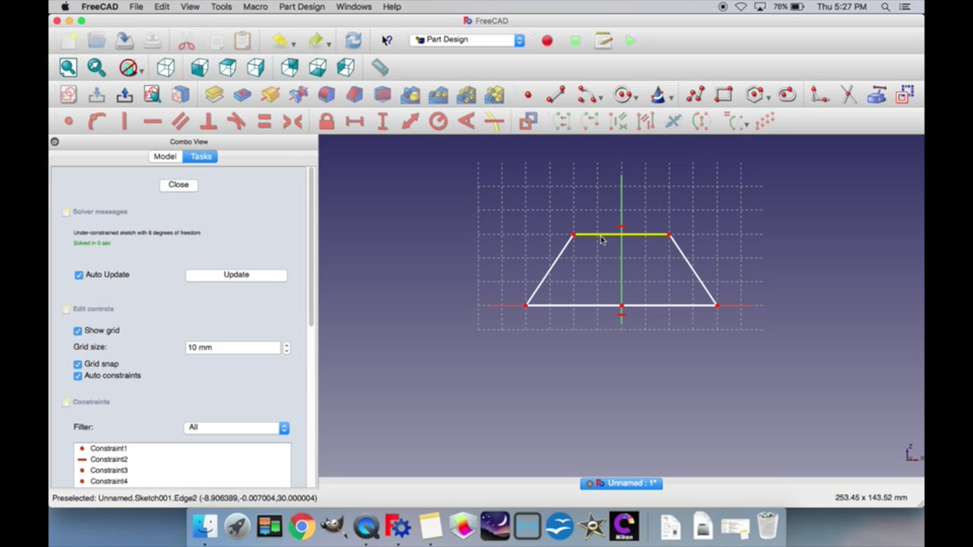
Step: Add 123.69° angle constraints between the trapezoid's top edge and each of its two slanted edges
left_click(601, 237)
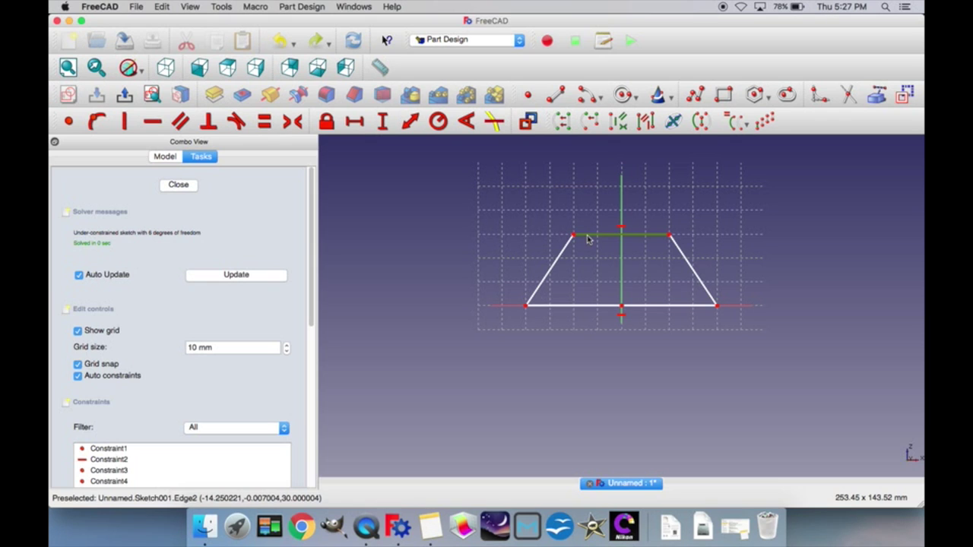
left_click(552, 275)
left_click(466, 122)
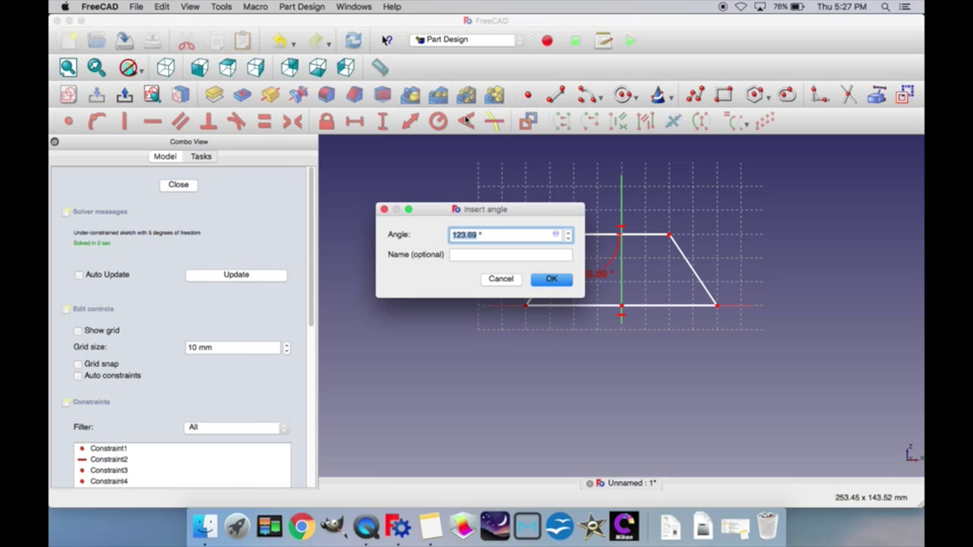
left_click(547, 280)
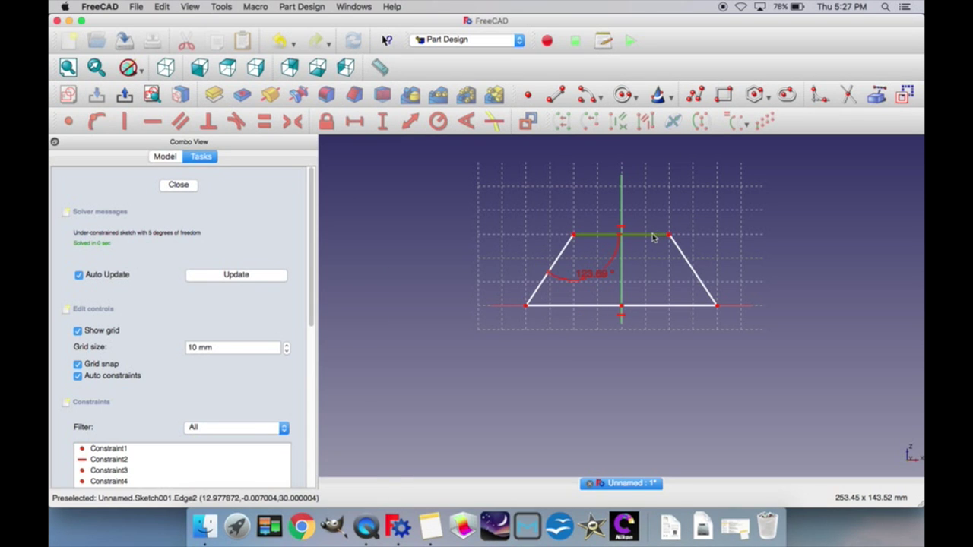
left_click(691, 266)
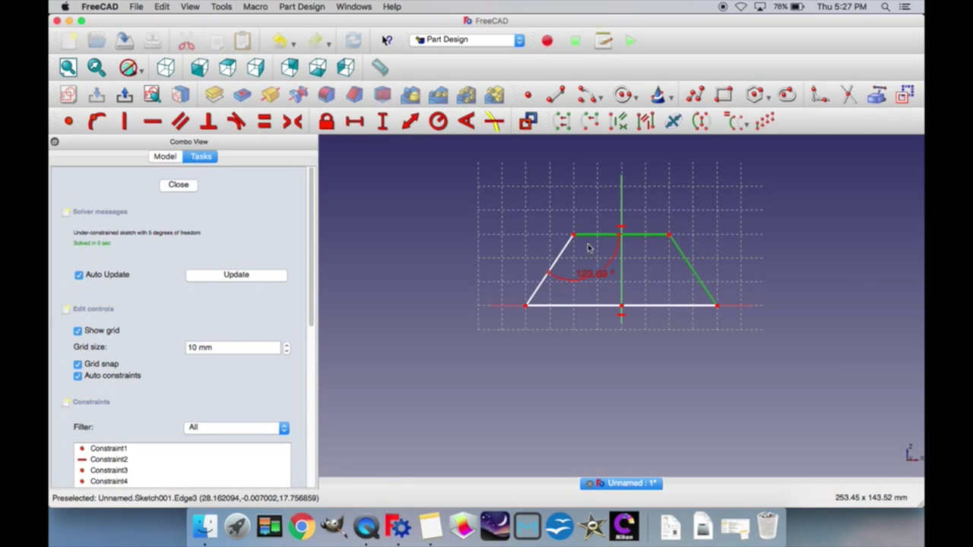
left_click(466, 121)
left_click(547, 280)
Step: Move the trapezoid's bottom-left corner outward about 20 mm and its bottom-right corner outward to test the angle constraints
left_click_drag(526, 309, 473, 306)
mouse_move(509, 313)
left_mouse_down()
mouse_move(530, 312)
mouse_move(476, 309)
left_mouse_up()
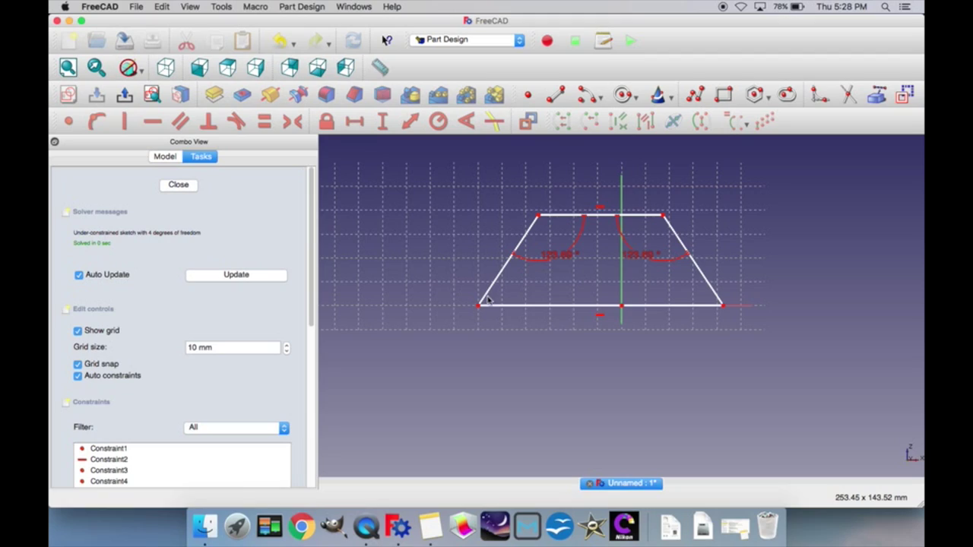
left_click_drag(721, 304, 756, 312)
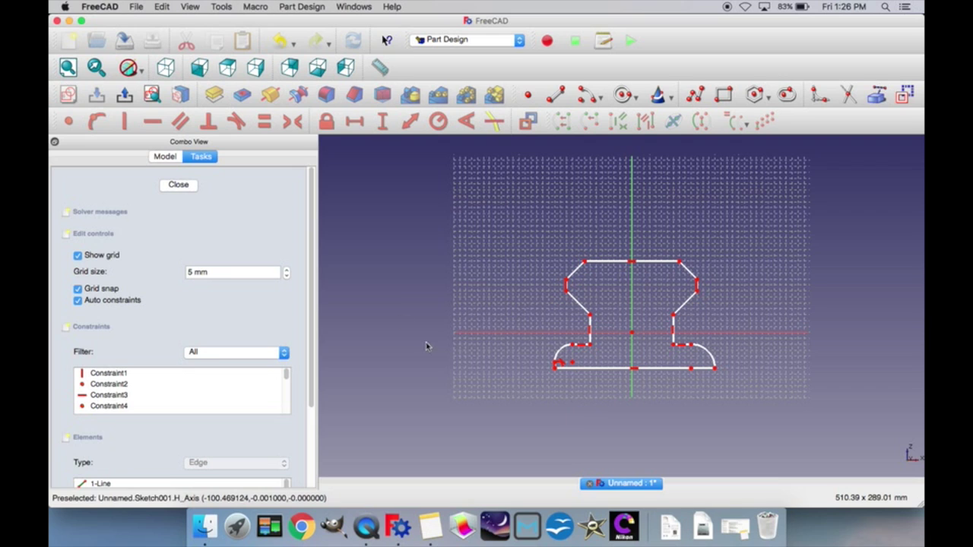
Step: Leave the current sketch and reopen the "Placement/Pad Example" sketch for editing
left_click(183, 187)
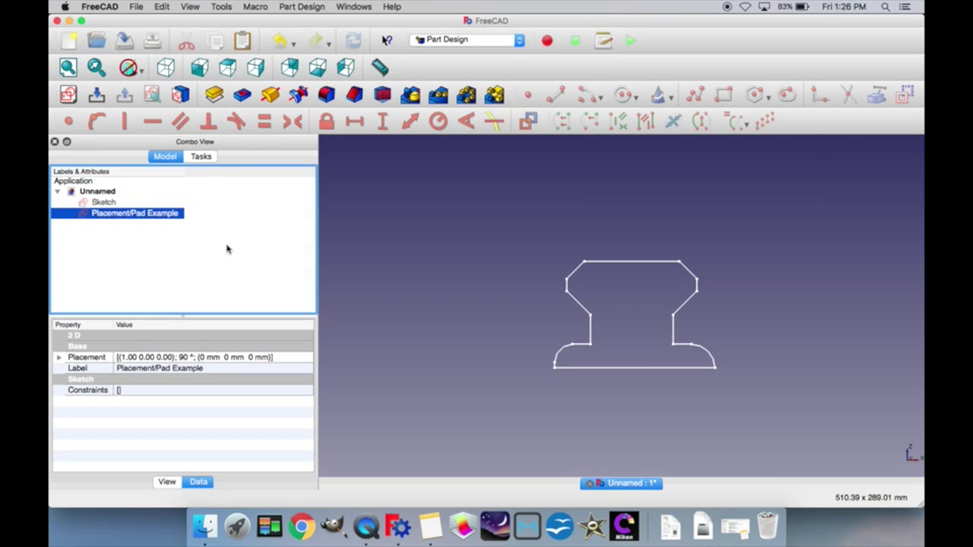
double_click(122, 215)
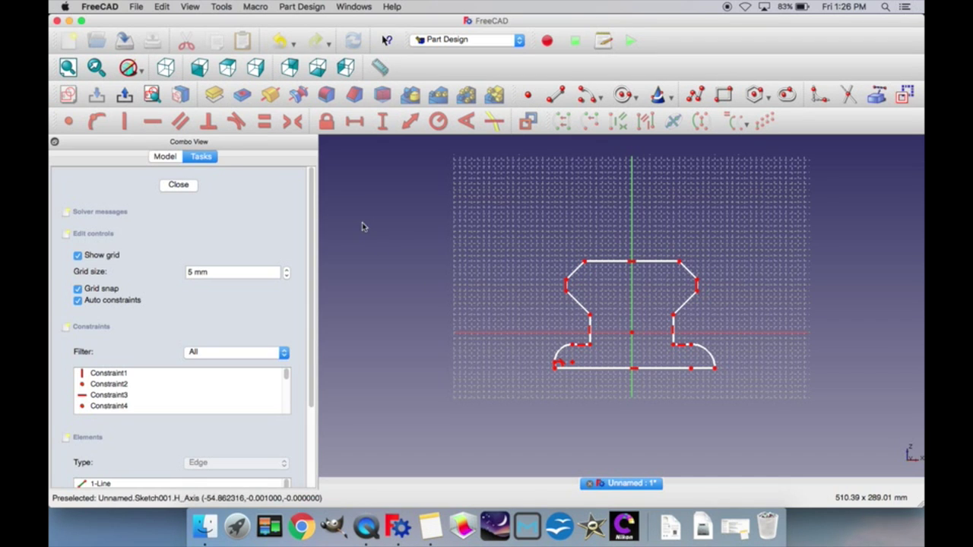
Step: Close the sketch and open the placement settings of the Placement/Pad Example sketch
left_click(178, 185)
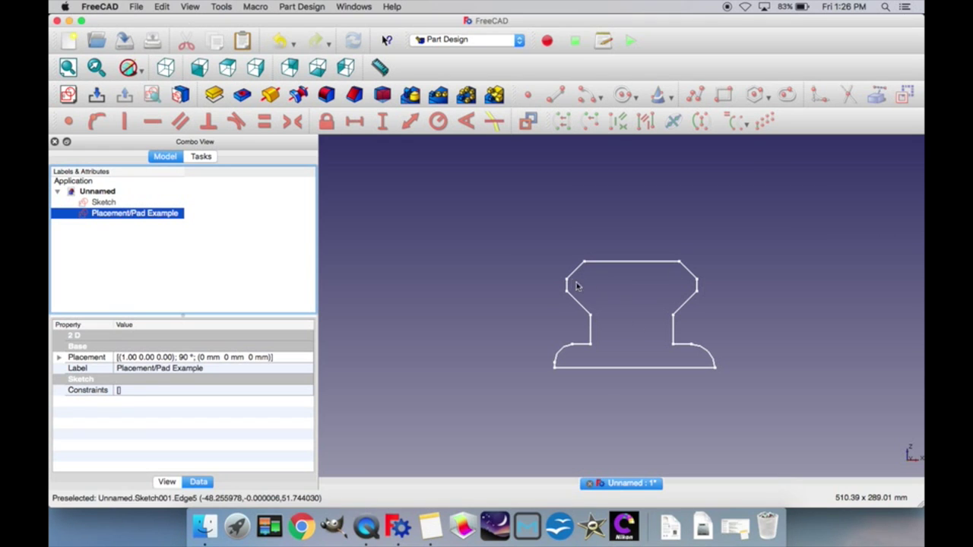
left_click(162, 6)
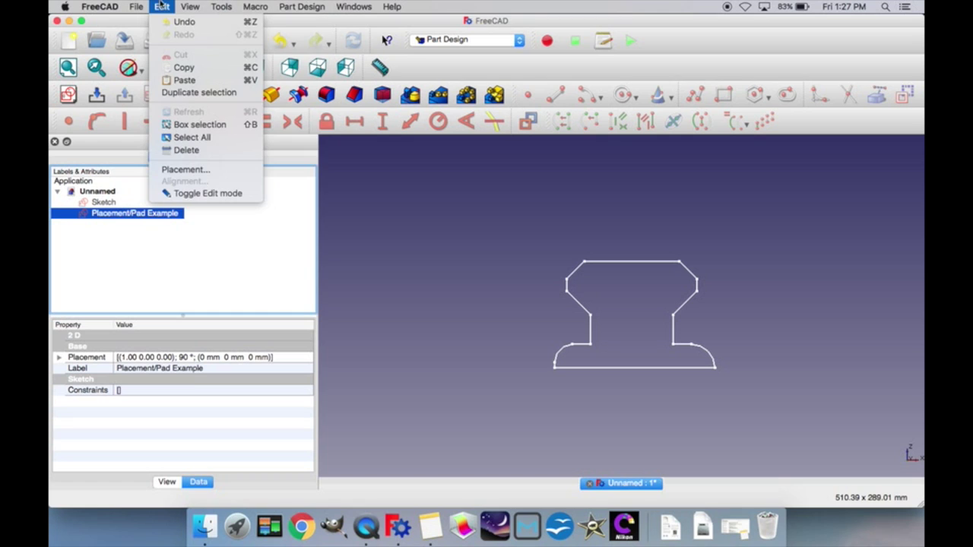
left_click(180, 168)
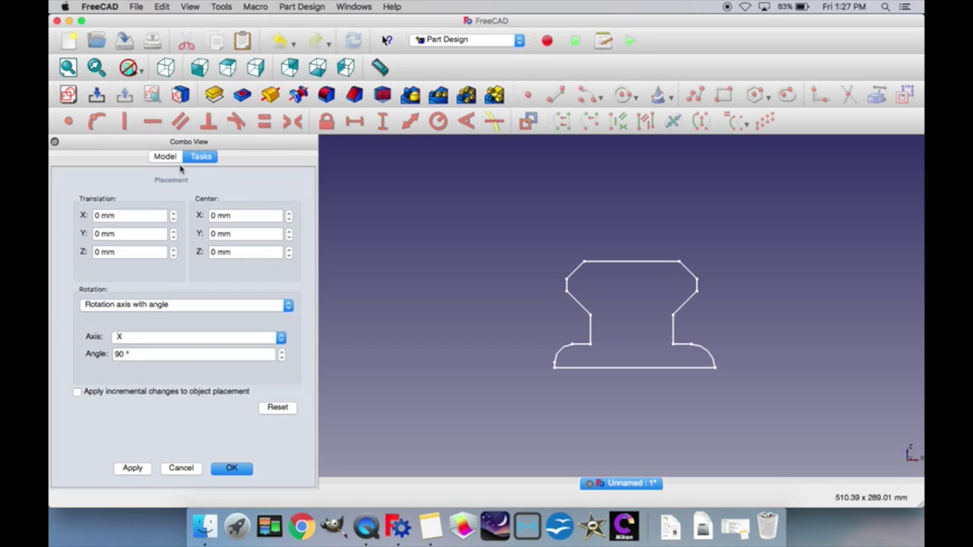
Step: Try translating the sketch along the Y and X axes, including -26 mm in X, and return both offsets to 0 mm
left_click(131, 242)
type("50")
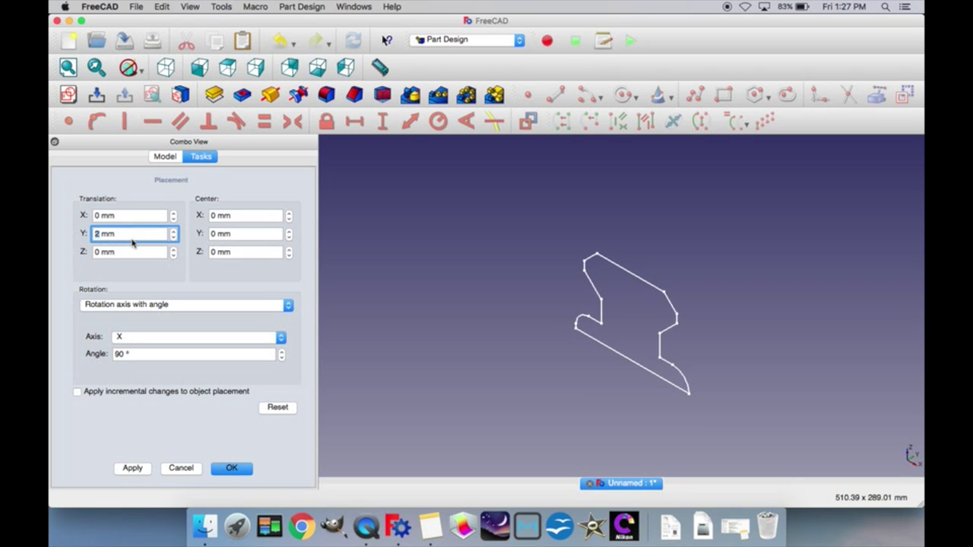
left_click(126, 216)
type("23")
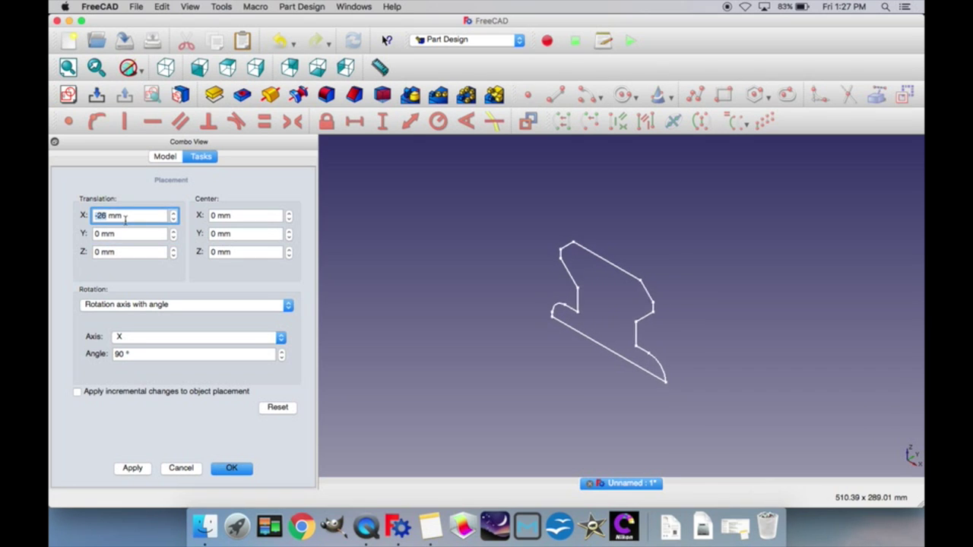
type("0")
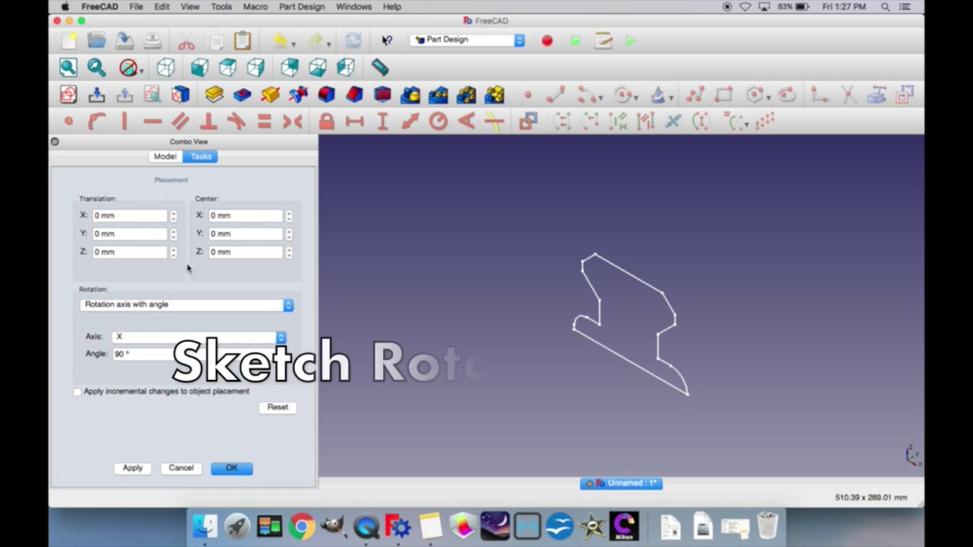
Step: Switch the rotation method to Euler angles (XY'Z'') and try a roll of 0° before restoring it to 90°
left_click(244, 305)
left_click(231, 316)
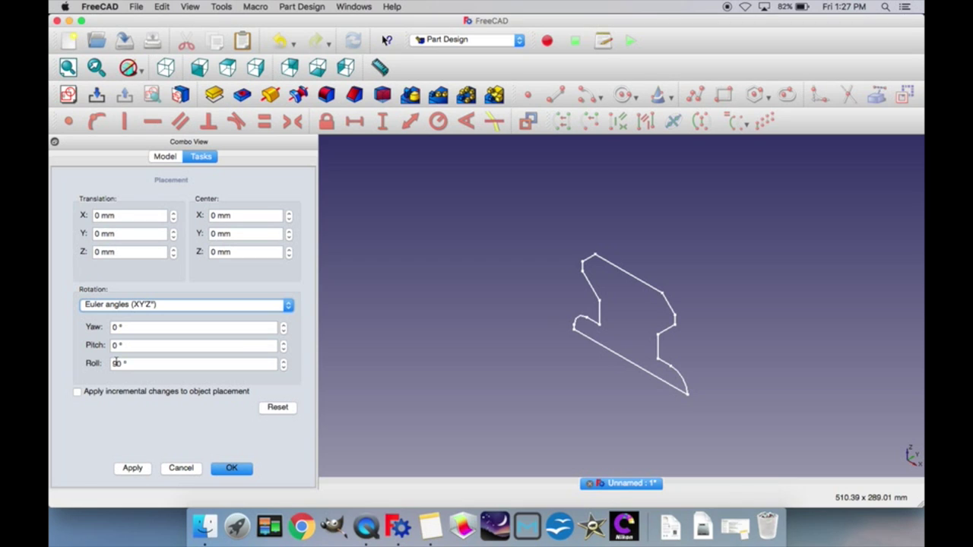
left_click(114, 362)
type("0")
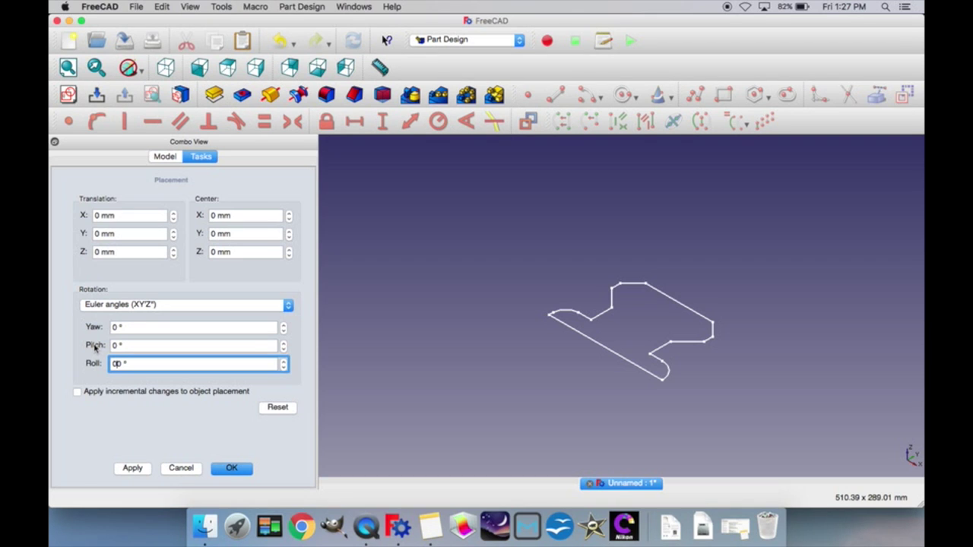
type("9")
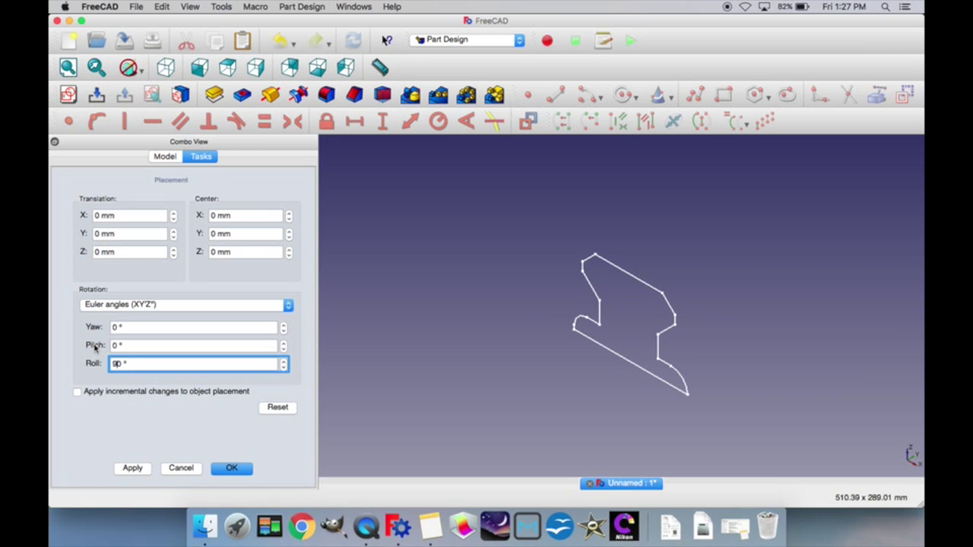
Step: Try a 90° yaw and reset it to 0°, and change the roll to 0° and back to 90°
left_click(118, 327)
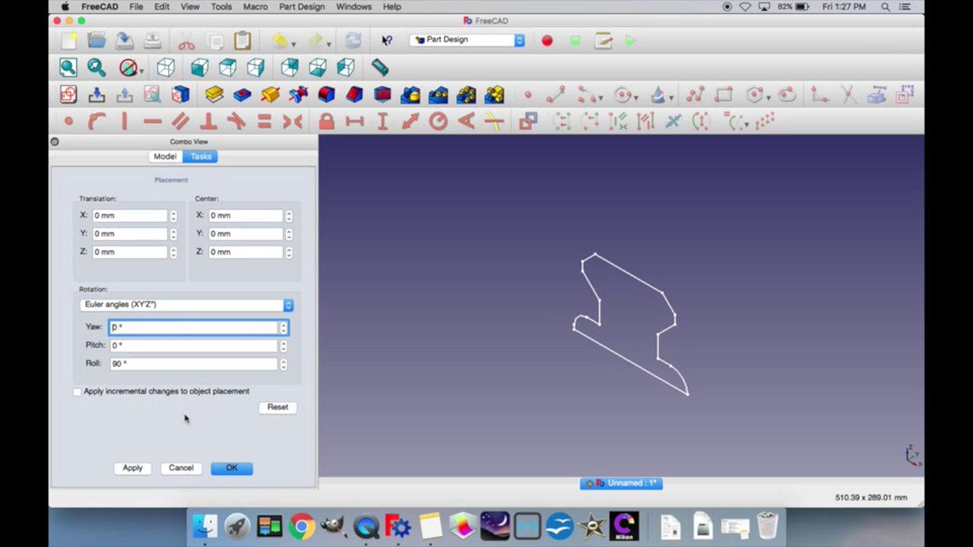
type("9")
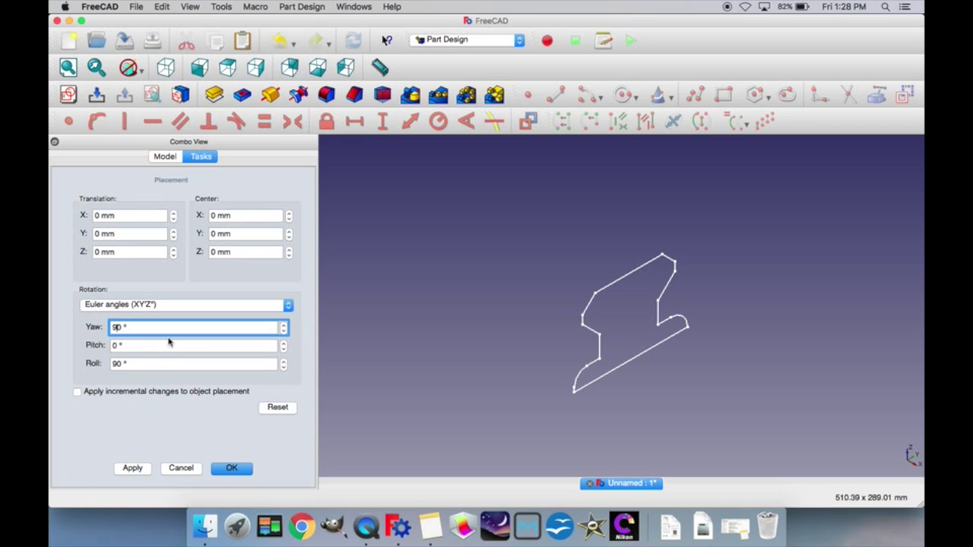
key("BackSpace")
left_click(119, 364)
key("BackSpace")
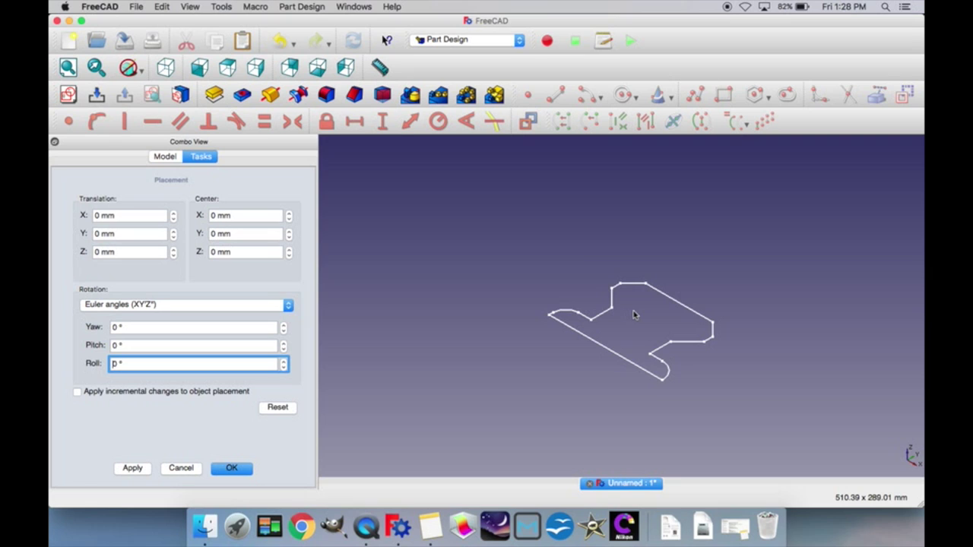
type("9")
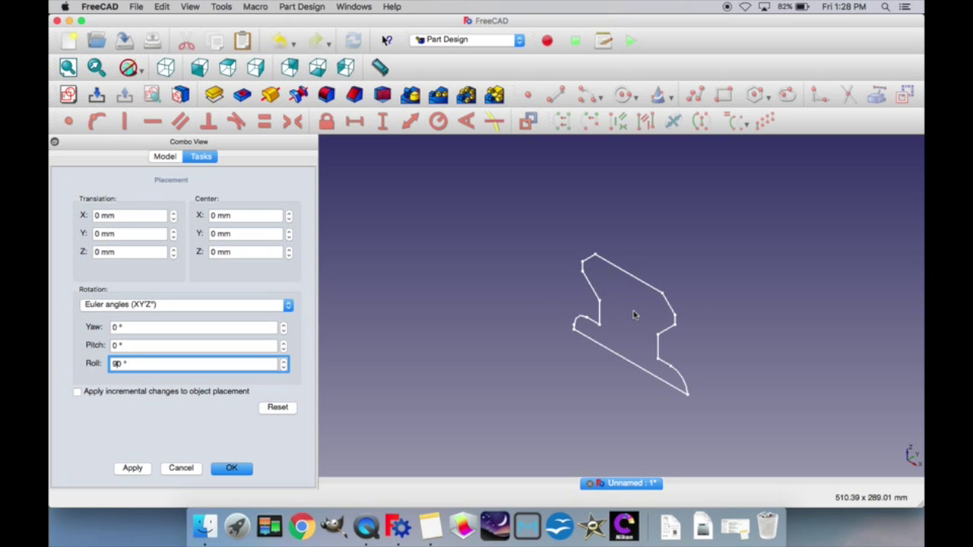
Step: Test yaw angles of 90° and 180° on the profile sketch and return the yaw to 0°
left_click(113, 326)
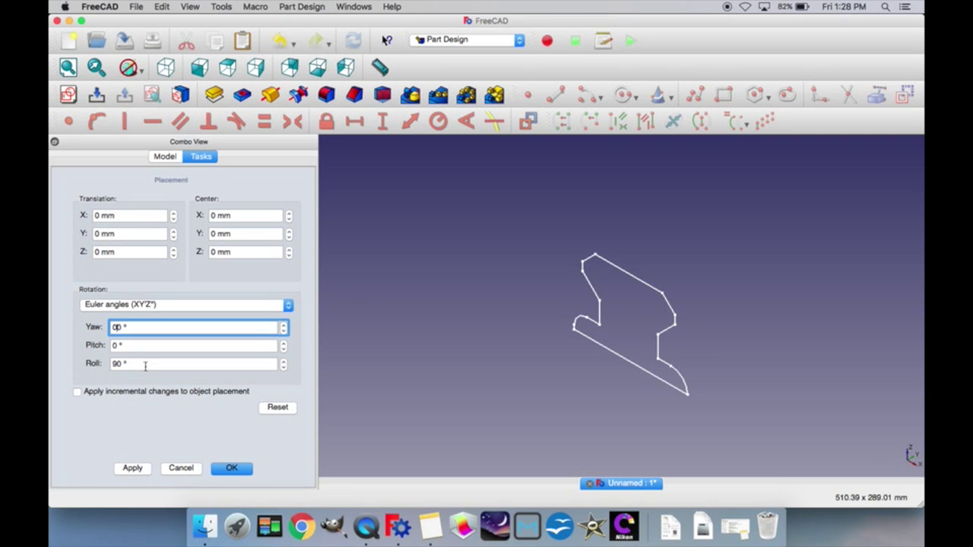
type("9")
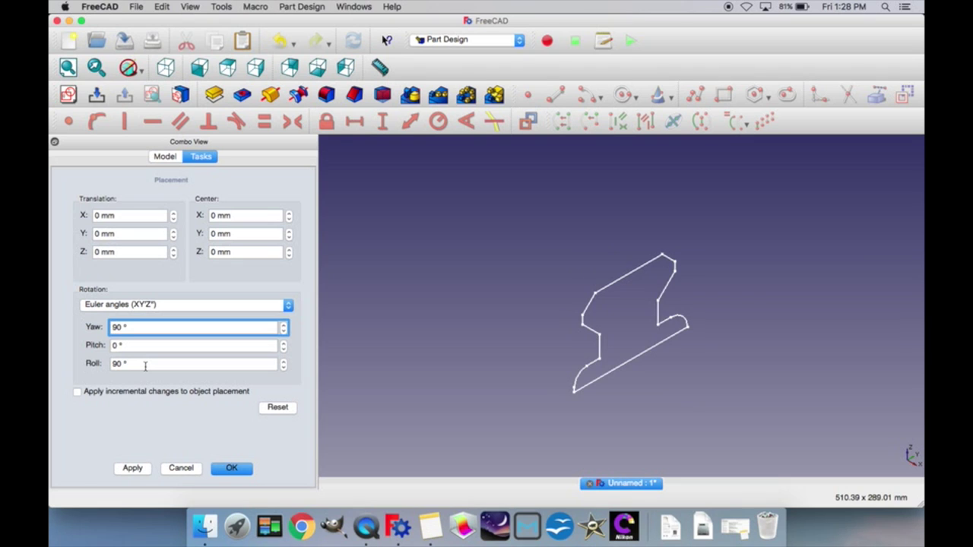
key("BackSpace")
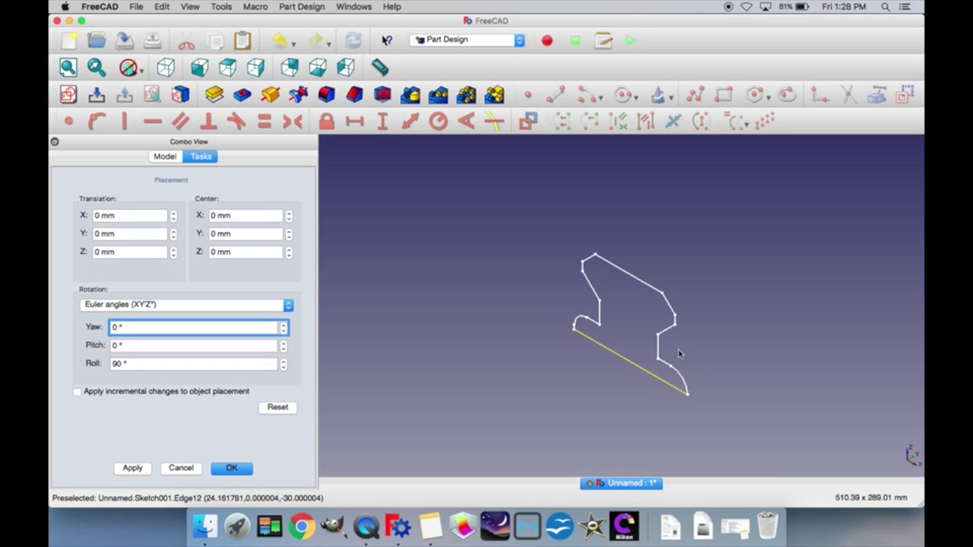
type("9")
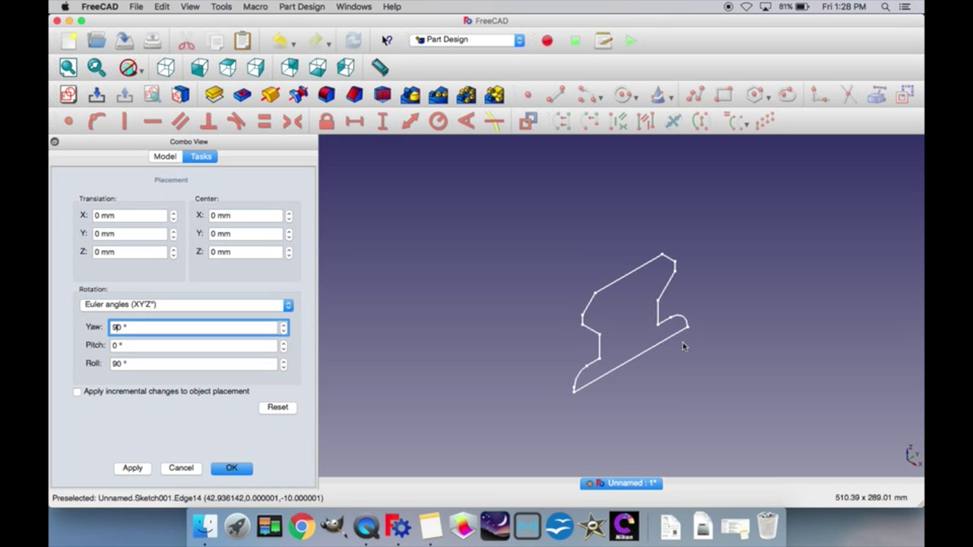
key("BackSpace")
type("18")
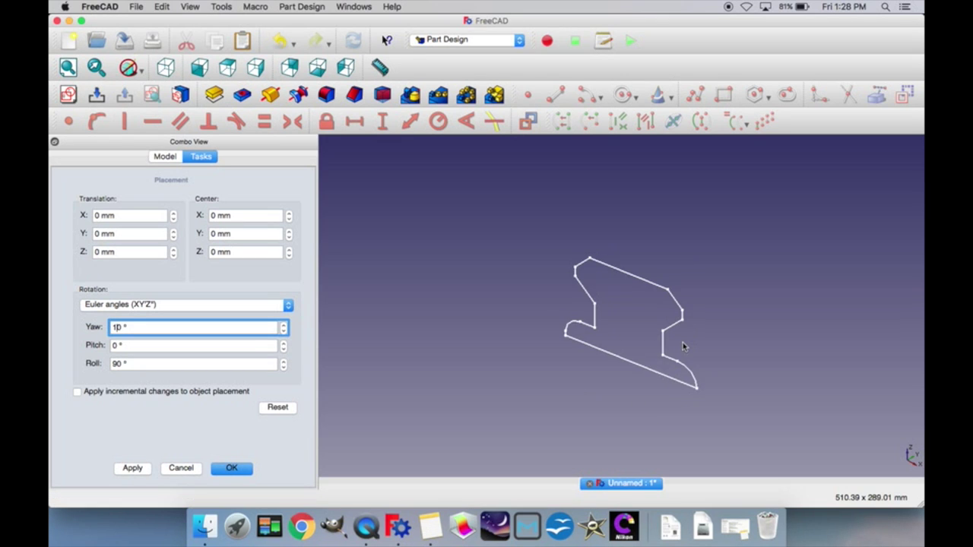
key("BackSpace")
key("BackSpace")
Step: Test the profile sketch with a roll of 180° and 0°, and set the roll back to 90°
left_click(117, 363)
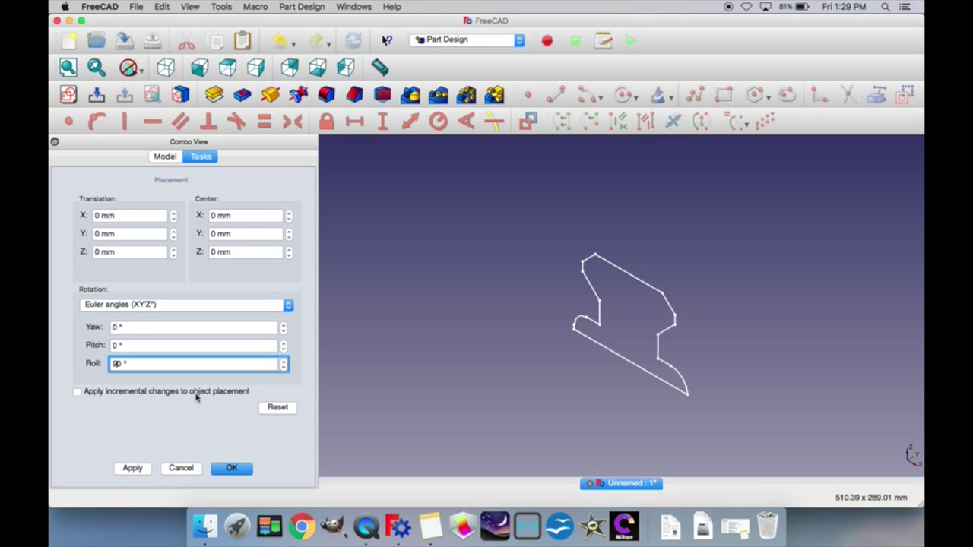
key("BackSpace")
type("18")
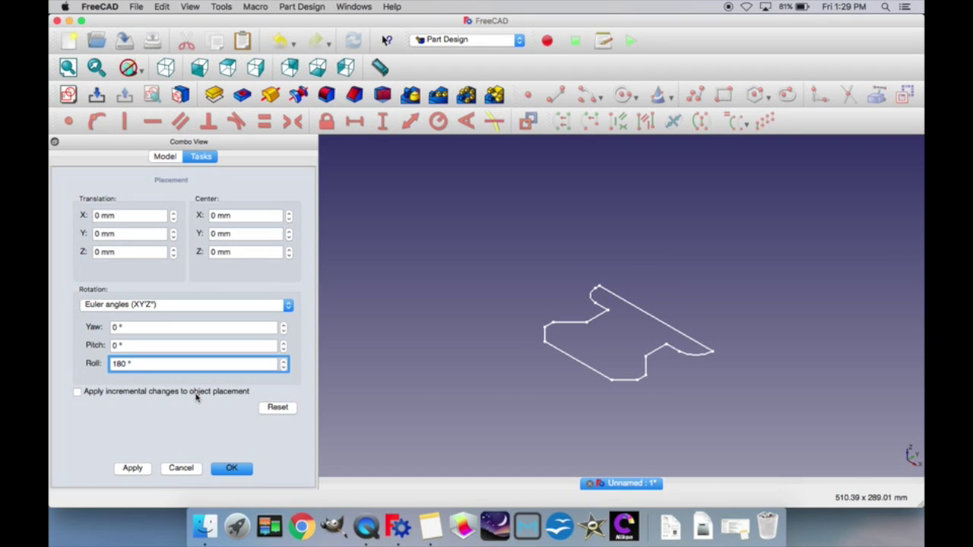
key("BackSpace")
key("BackSpace")
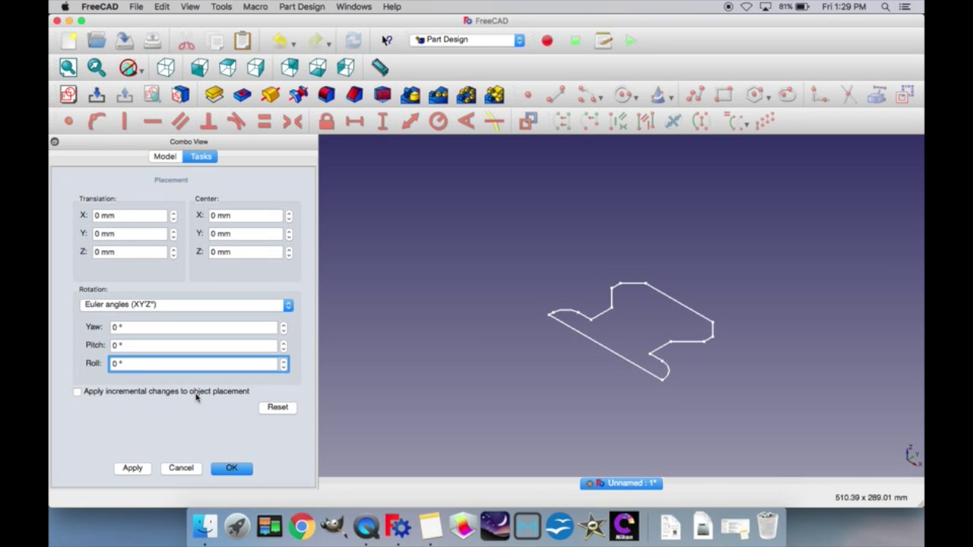
type("9")
Step: Test pitch angles of 90° and 180°, reset the pitch to 0°, and discard the placement changes
left_click(111, 345)
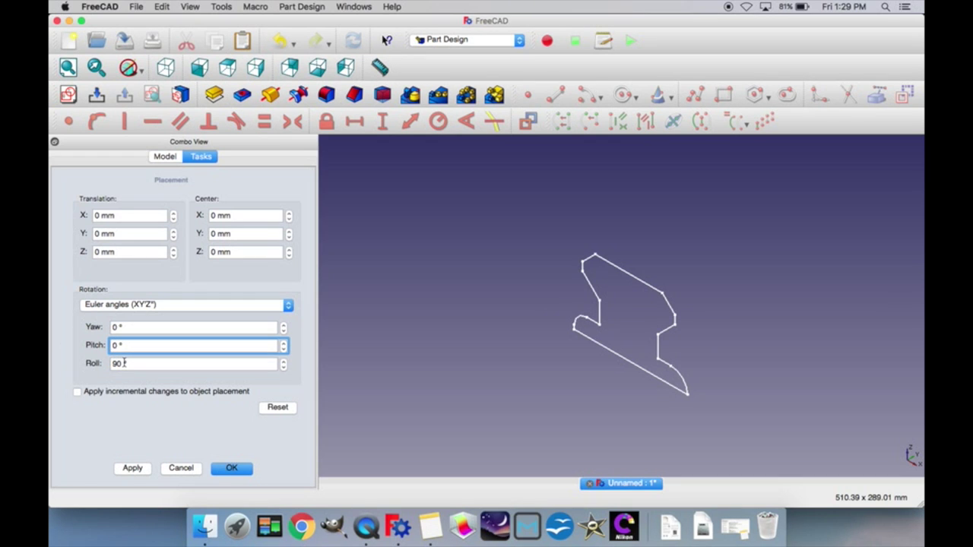
type("9")
key("BackSpace")
type("18")
key("BackSpace")
key("BackSpace")
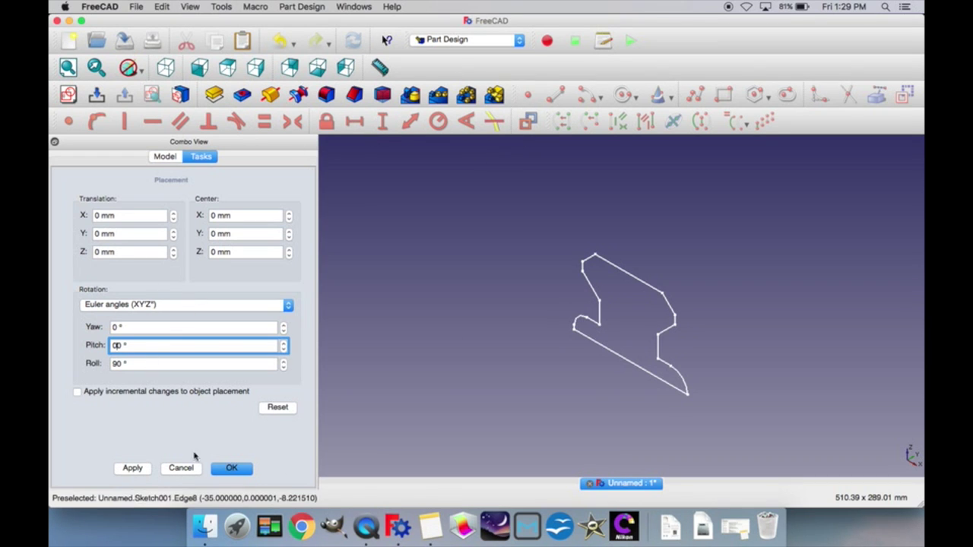
left_click(169, 467)
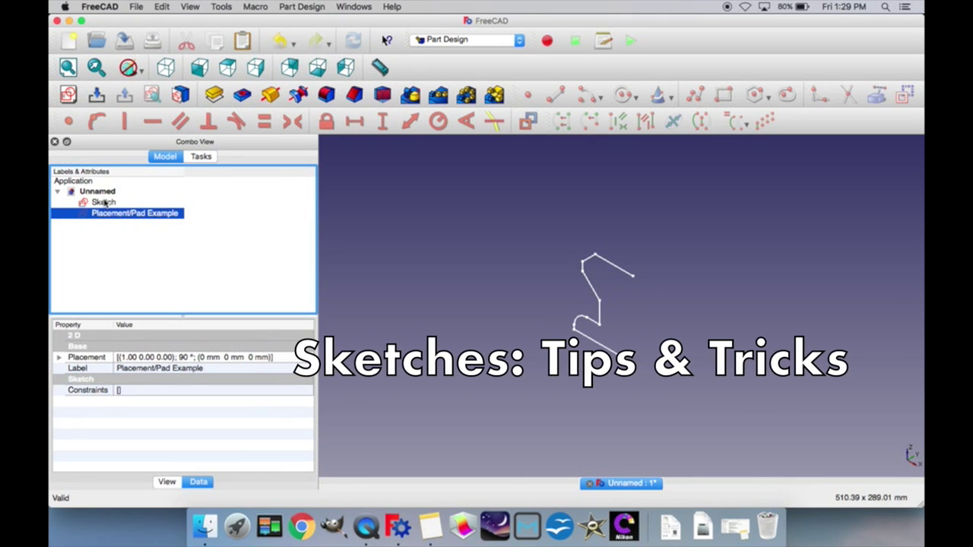
Step: Open the half-profile sketch for a brief look, close it, and paste a copy of it into the document
double_click(104, 203)
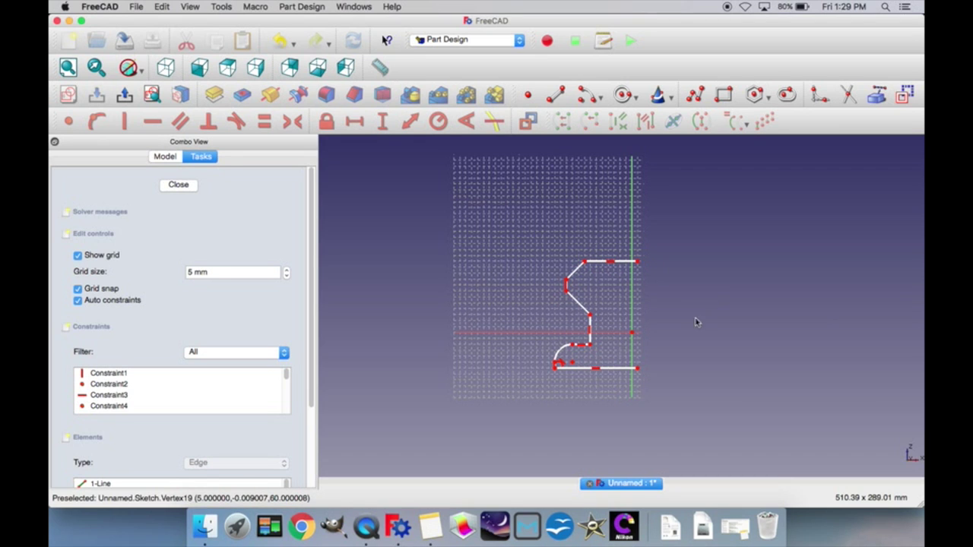
left_click(180, 184)
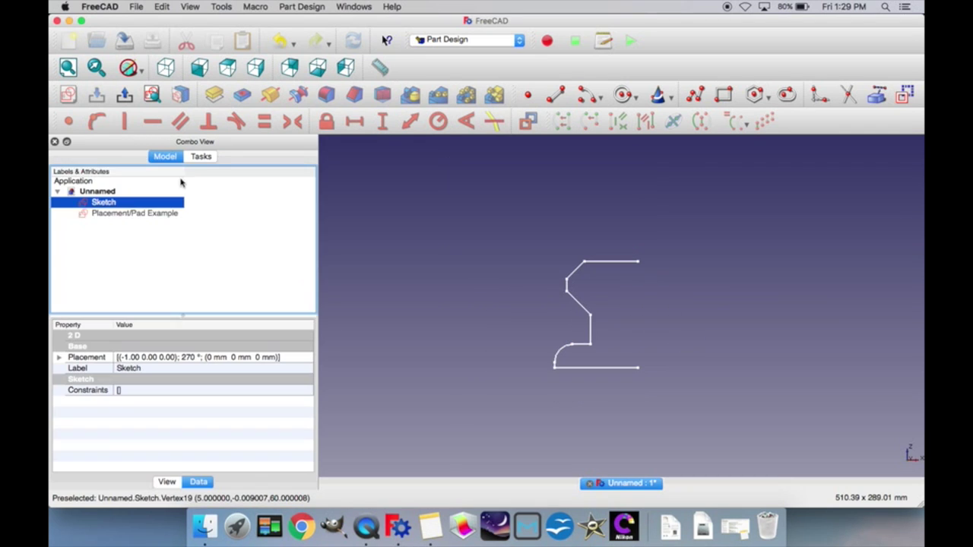
key("super+c")
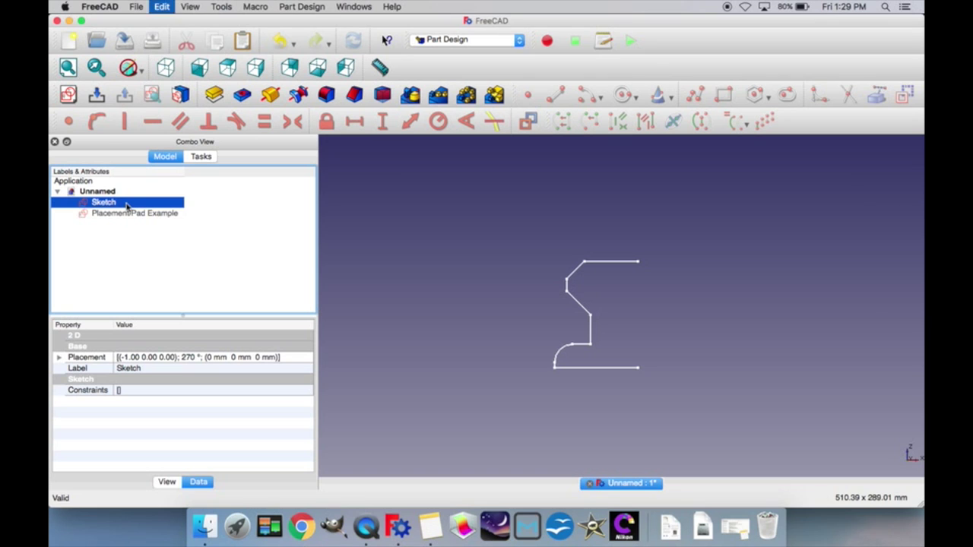
key("super+v")
Step: Rotate the copied half profile using Euler angles with a 180° yaw and accept the placement
left_click(161, 6)
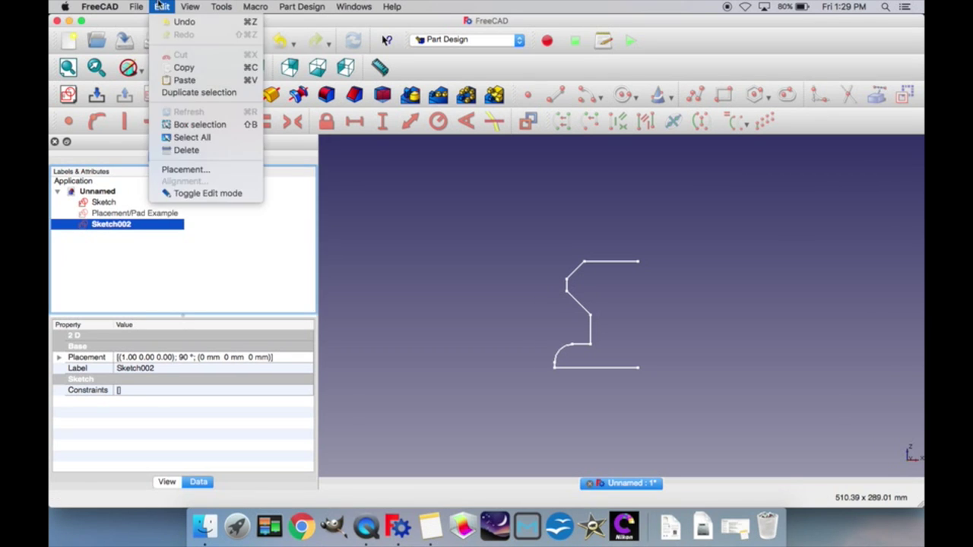
left_click(186, 169)
left_click(142, 304)
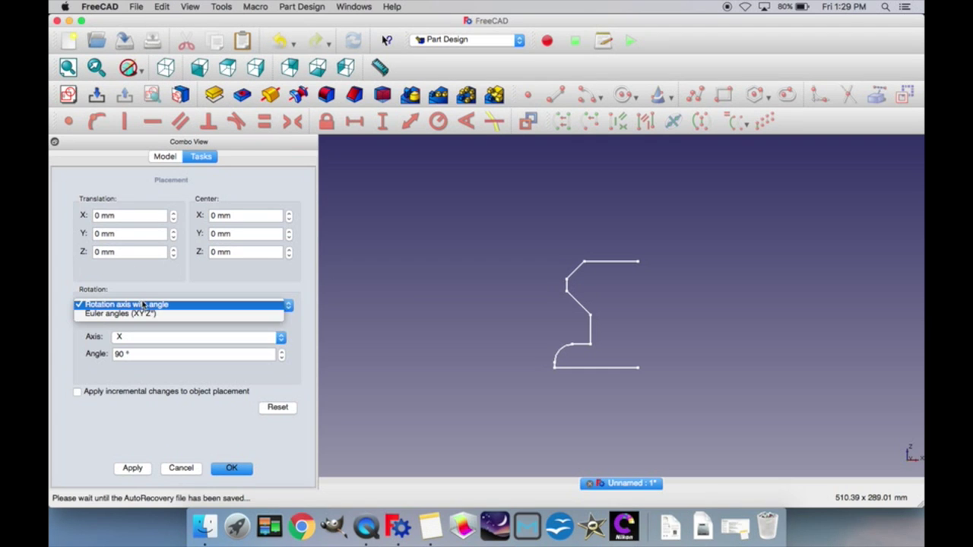
left_click(122, 313)
left_click(112, 327)
type("180")
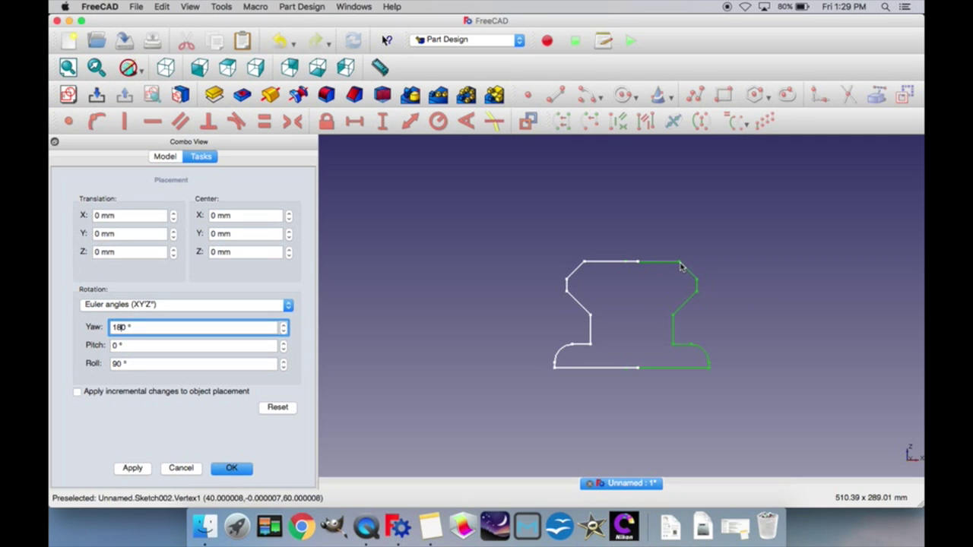
left_click(182, 470)
left_click(232, 468)
Step: Open the original half-profile sketch to examine how it lines up with the rotated copy, and close it
double_click(99, 200)
scroll(658, 251, "up", 5)
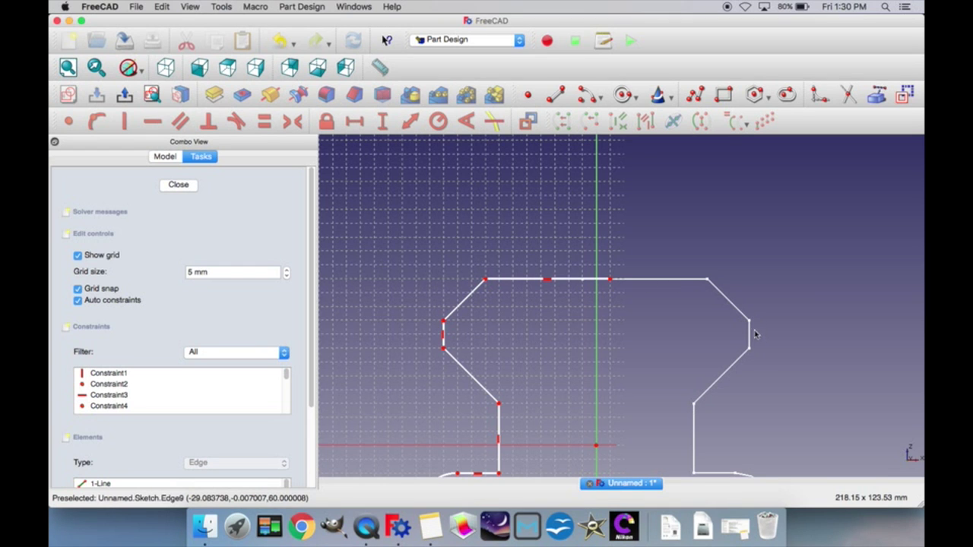
scroll(540, 238, "down", 2)
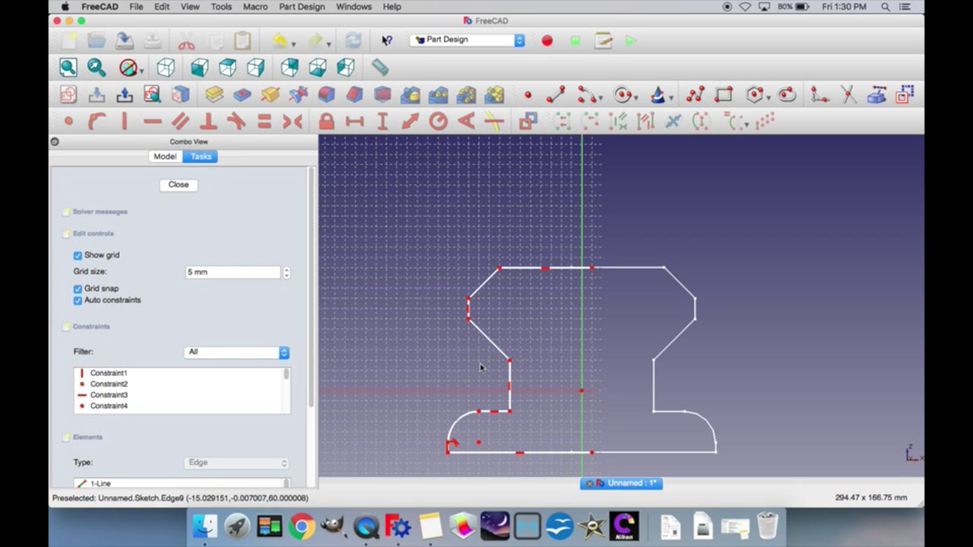
left_click(178, 185)
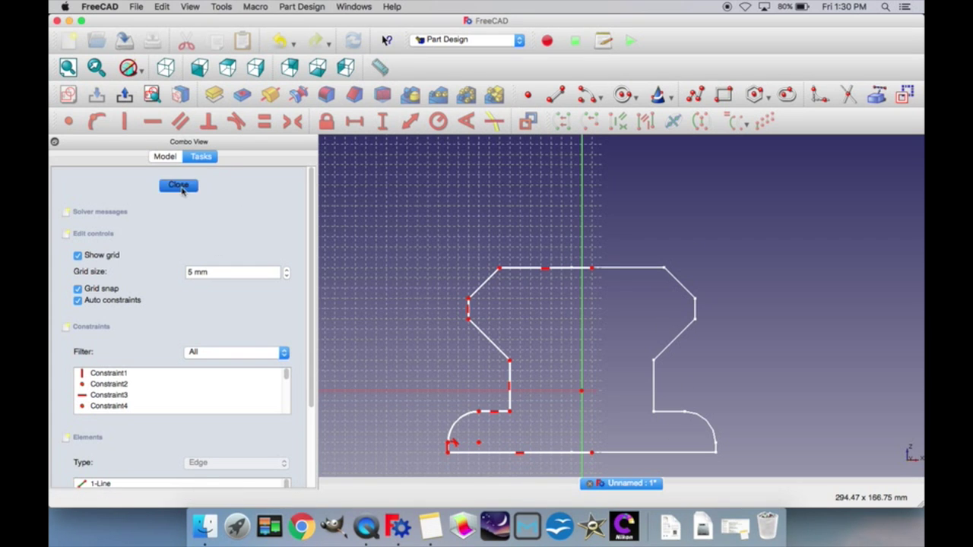
Step: Delete the rotated copy Sketch002 and display the Placement/Pad Example sketch in place of the half profile
left_click(152, 224)
right_click(183, 226)
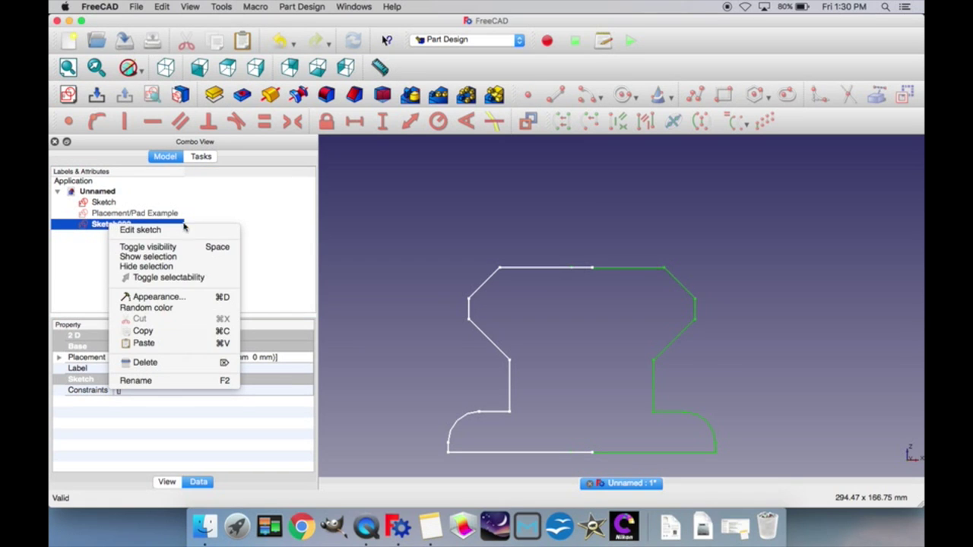
left_click(166, 364)
left_click(106, 214)
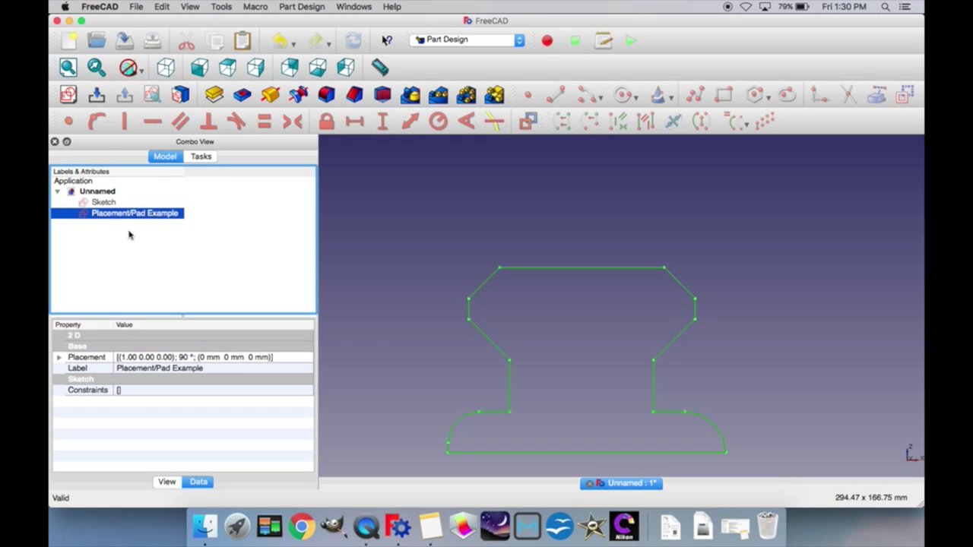
Step: Paste a copy of the Placement/Pad Example sketch into the document and select the copy
scroll(598, 278, "down", 3)
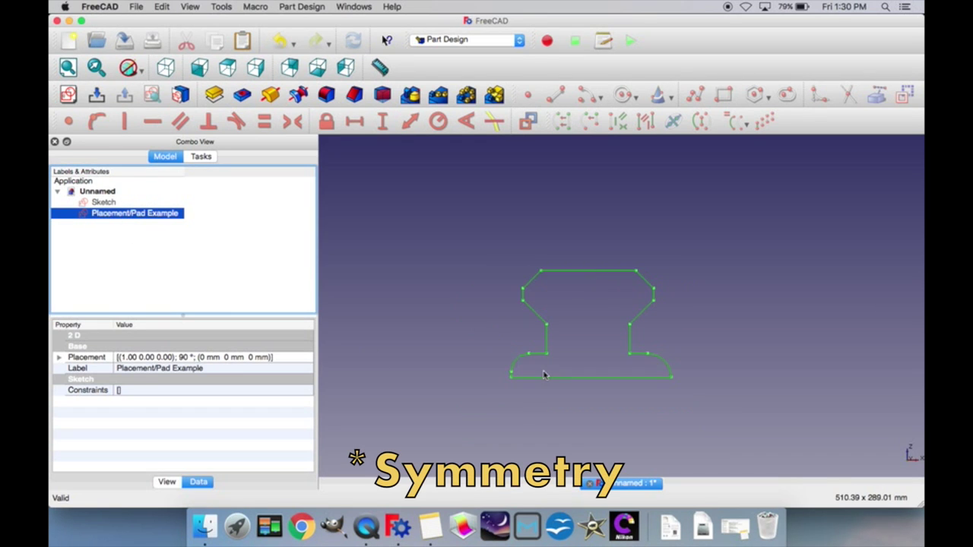
key("super+c")
key("super+v")
left_click(133, 224)
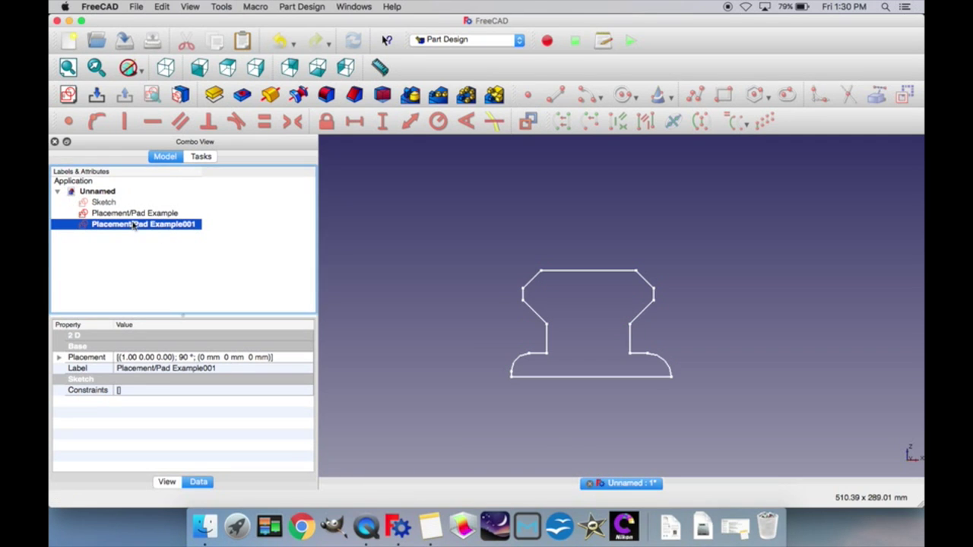
Step: Rotate the copied full profile using Euler angles with a 180° yaw and accept the placement
left_click(171, 6)
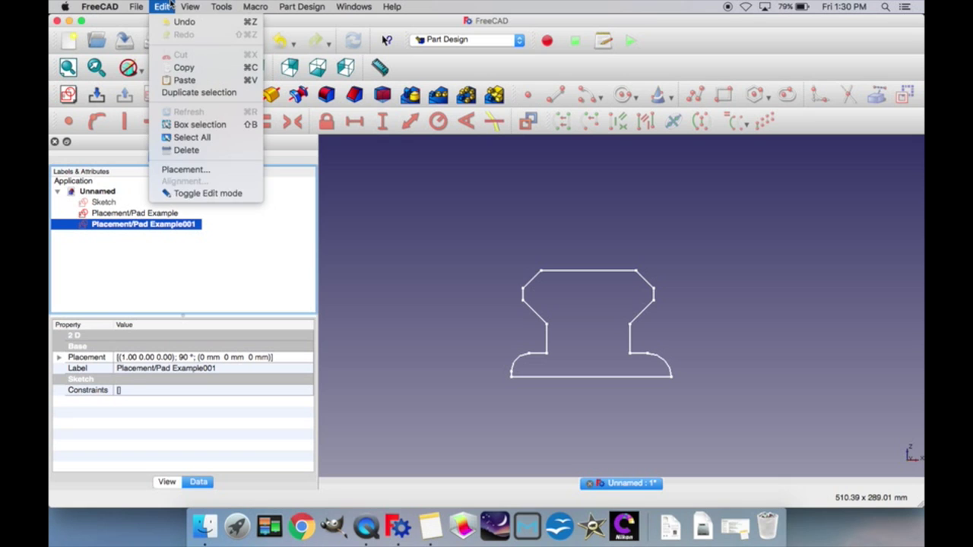
left_click(193, 171)
left_click(123, 305)
left_click(126, 319)
key("Tab")
type("180")
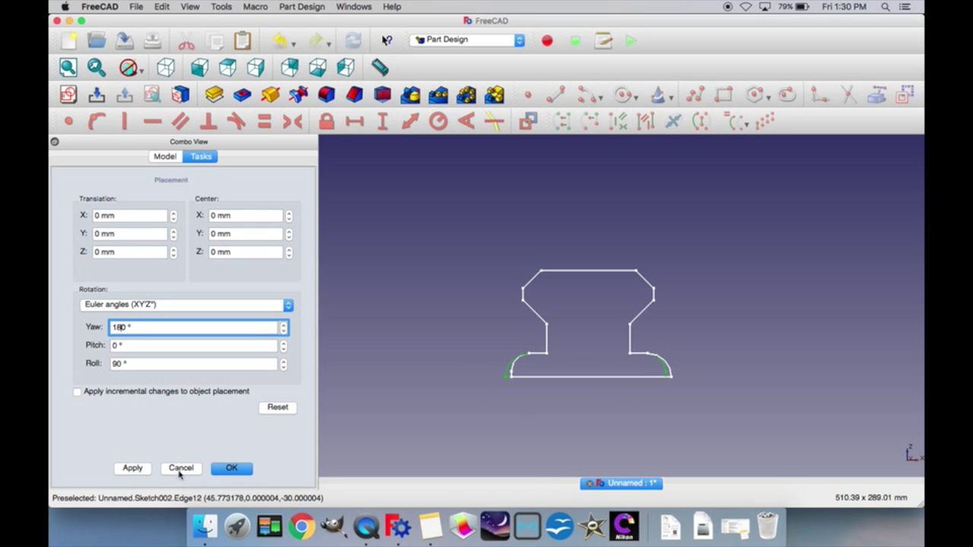
left_click(230, 468)
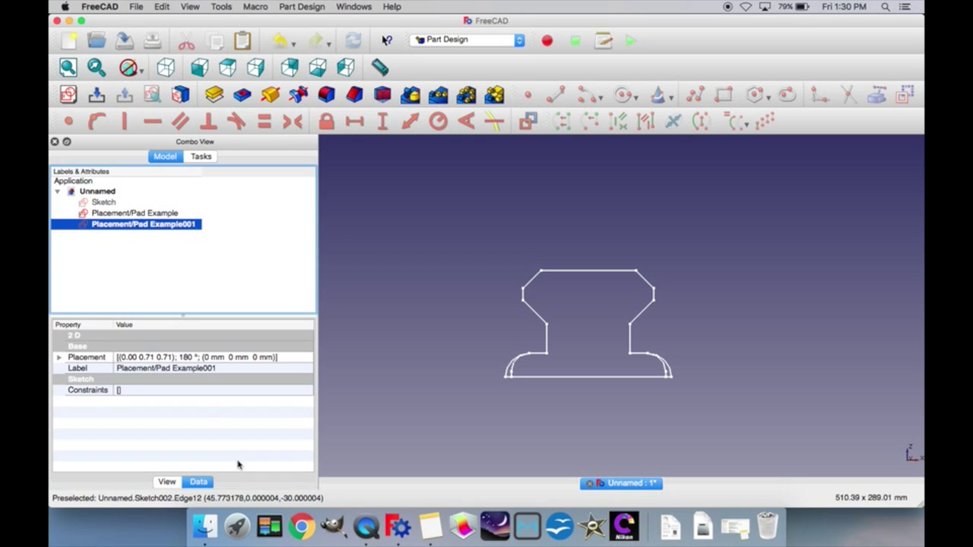
Step: Open the original Placement/Pad Example sketch to compare its base corners with the rotated copy, and close it
double_click(109, 214)
scroll(612, 365, "up", 3)
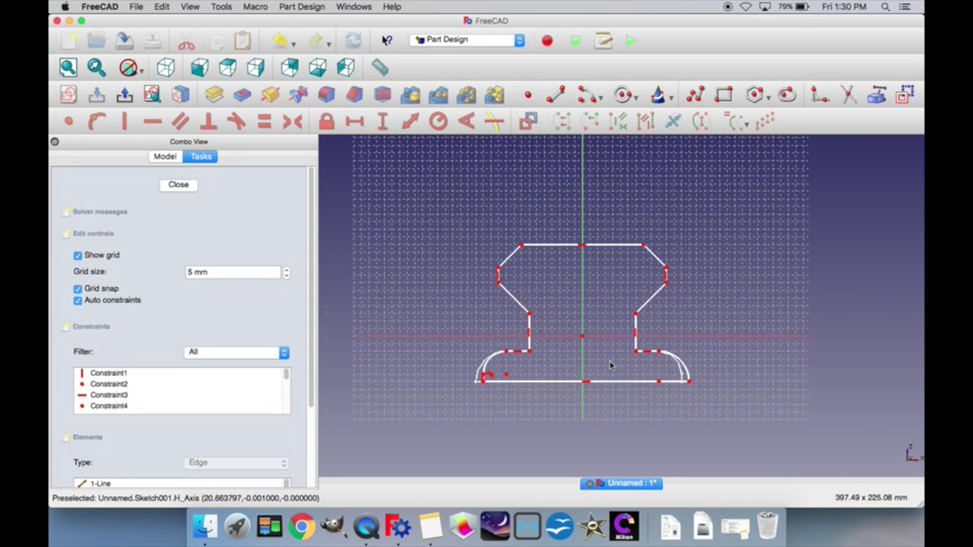
scroll(584, 411, "up", 2)
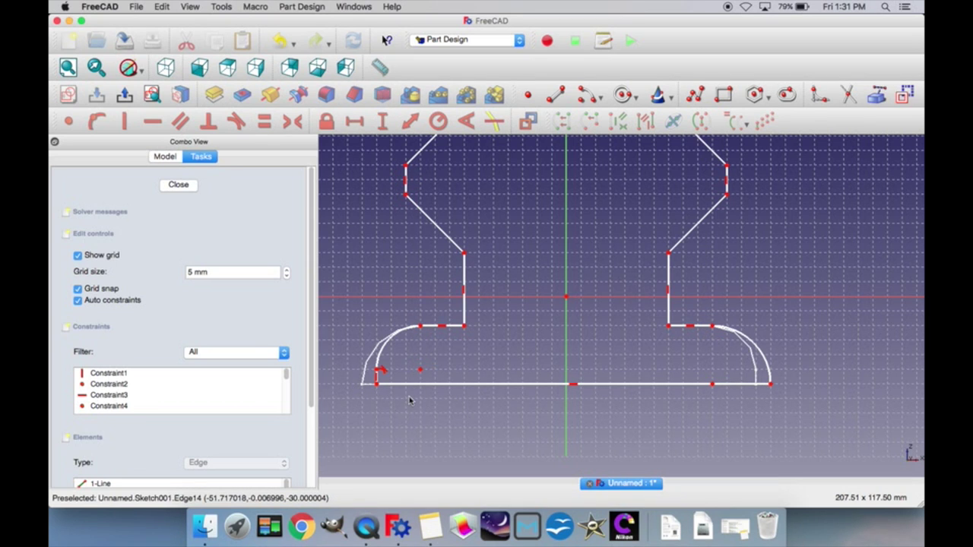
left_click(178, 184)
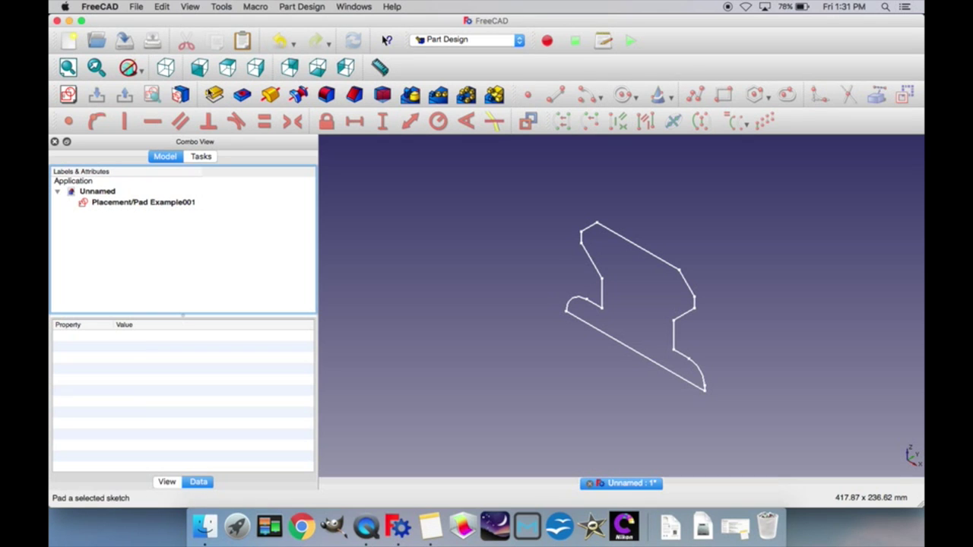
Step: Start a pad of the Placement/Pad Example001 sketch and preview the Reversed and Symmetric to plane options, clearing both again
left_click(185, 203)
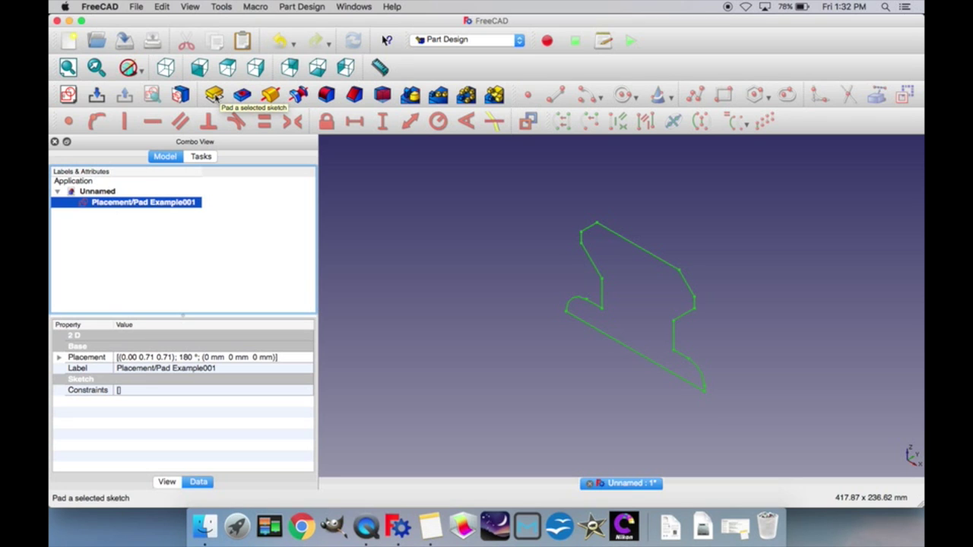
left_click(215, 95)
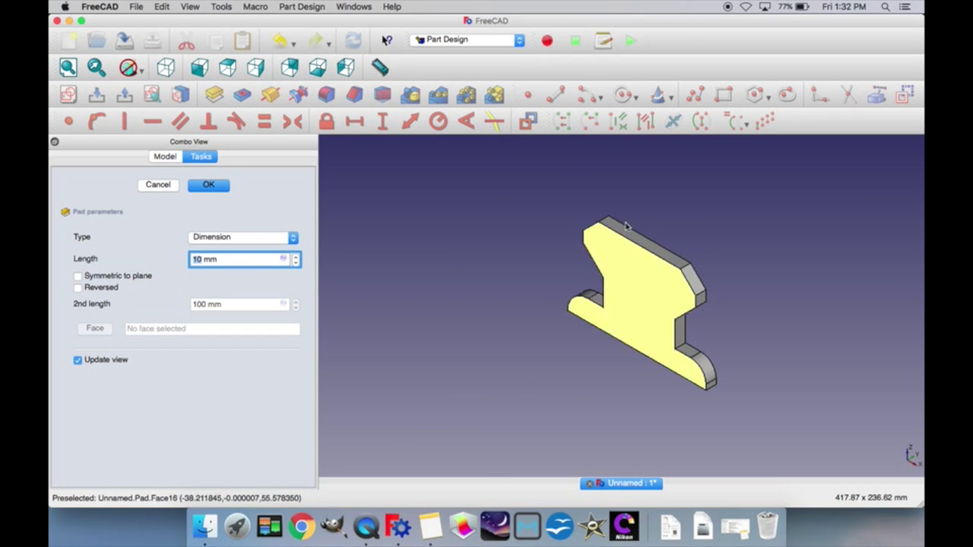
left_click(77, 289)
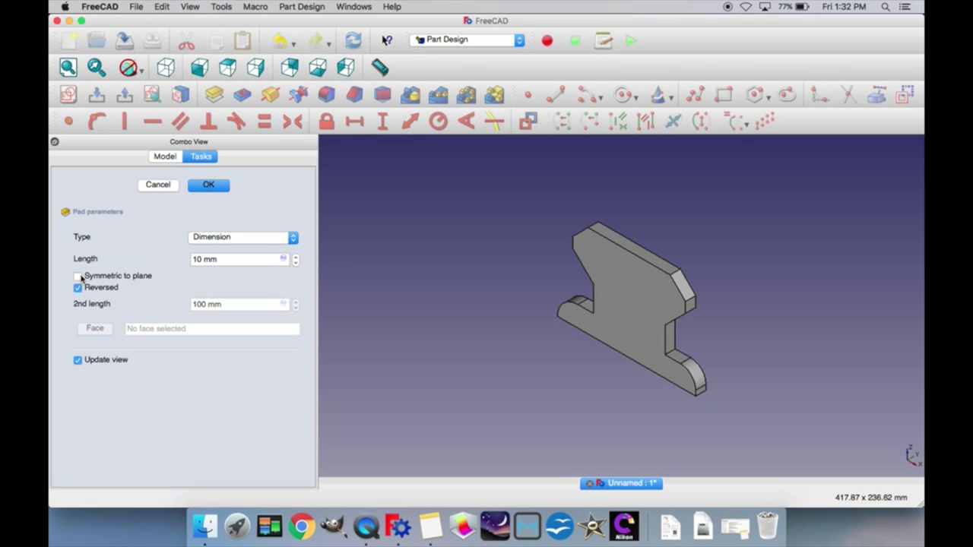
left_click(78, 277)
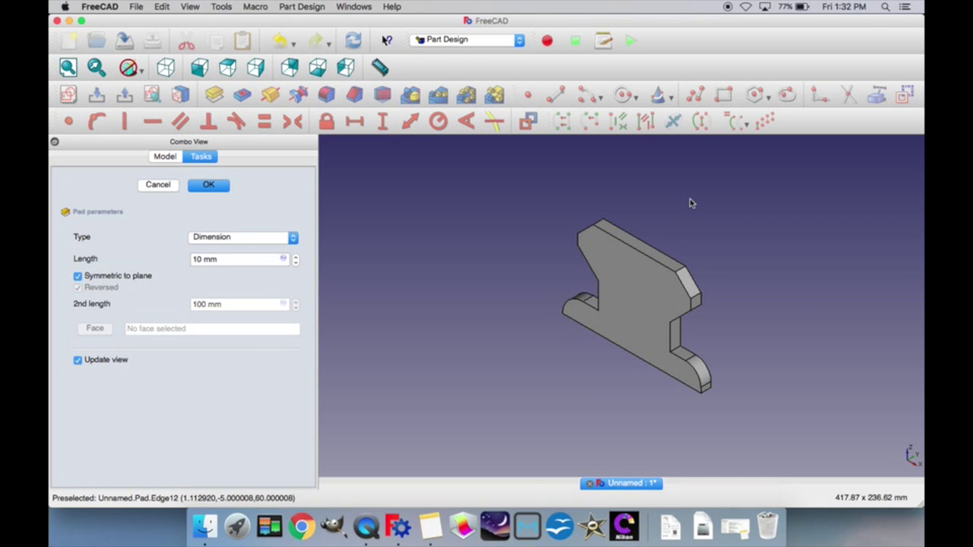
left_click(109, 279)
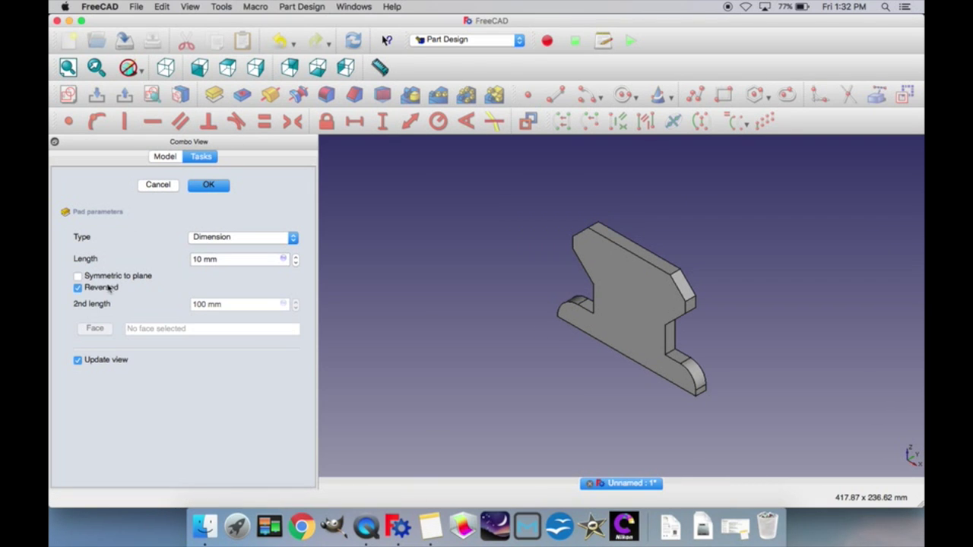
left_click(108, 288)
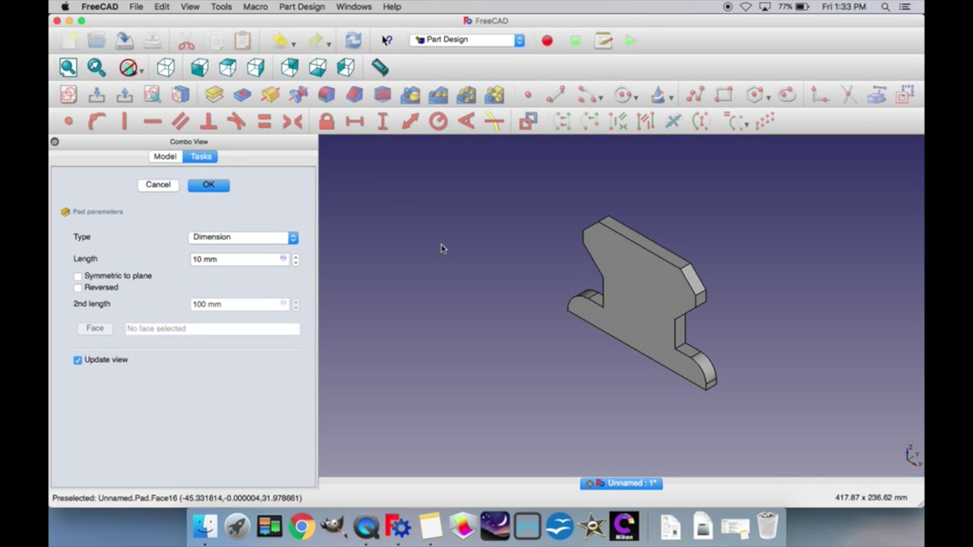
Step: Set the pad length to 40 mm, make it symmetric to the sketch plane, and accept the pad
scroll(224, 258, "up", 2)
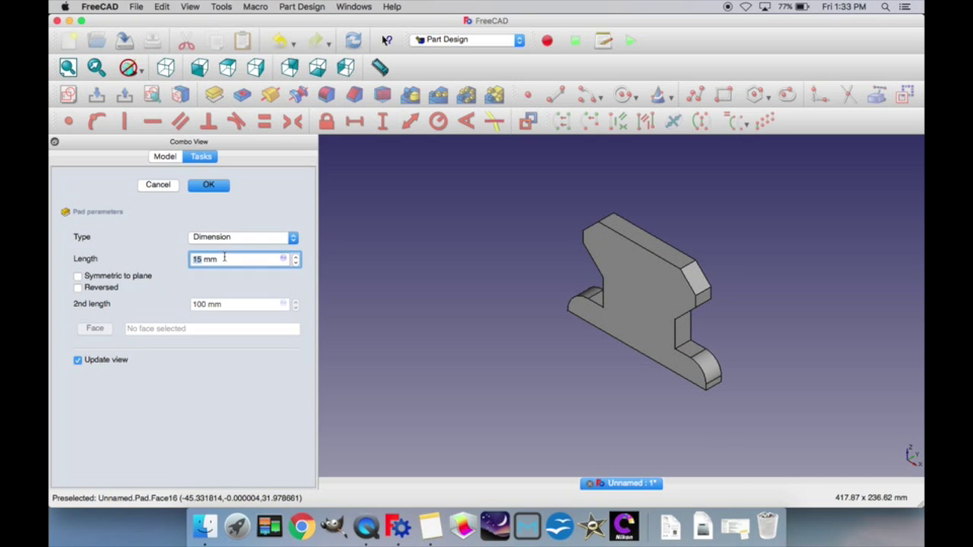
scroll(224, 258, "up", 2)
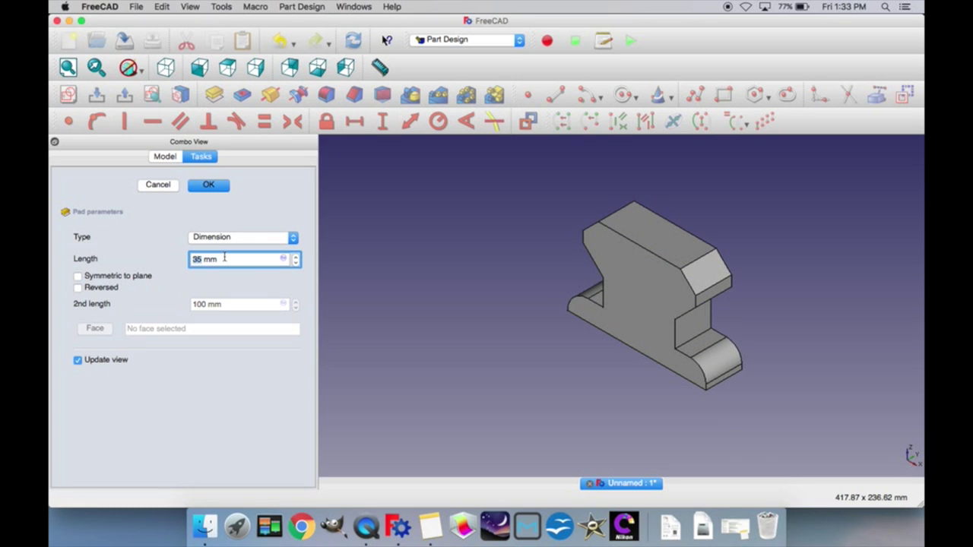
scroll(224, 257, "down", 3)
type("40")
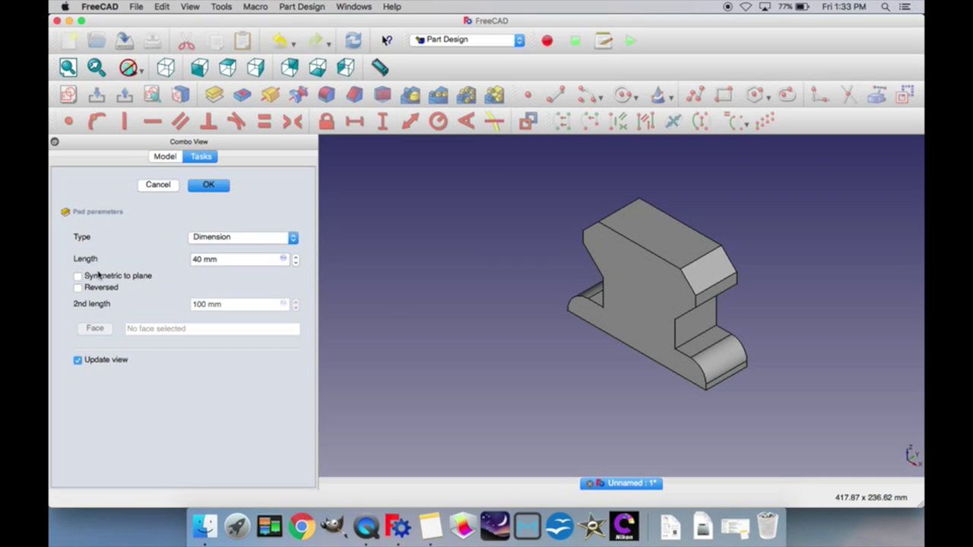
left_click(100, 277)
left_click(207, 187)
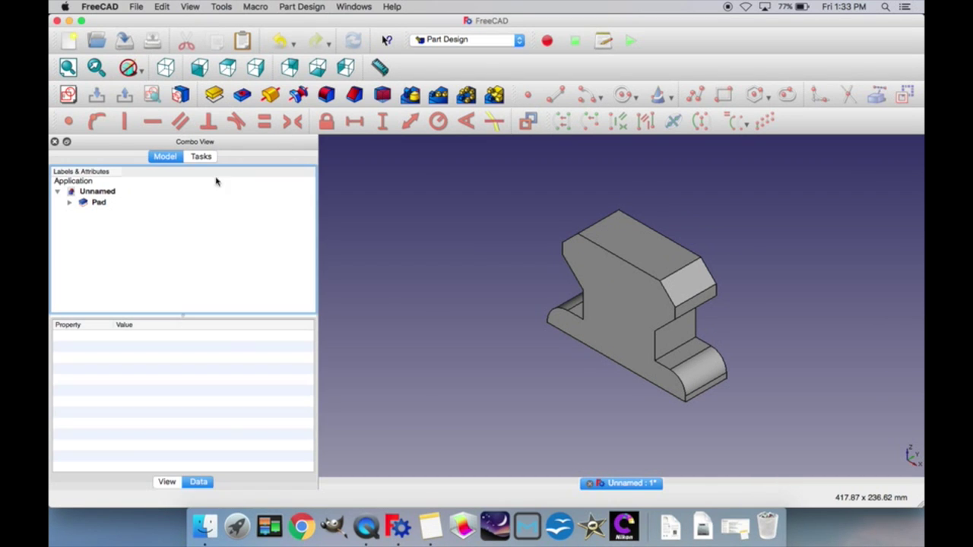
Step: Expand the pad in the model tree, hide the solid, and show its underlying sketch
left_click(71, 203)
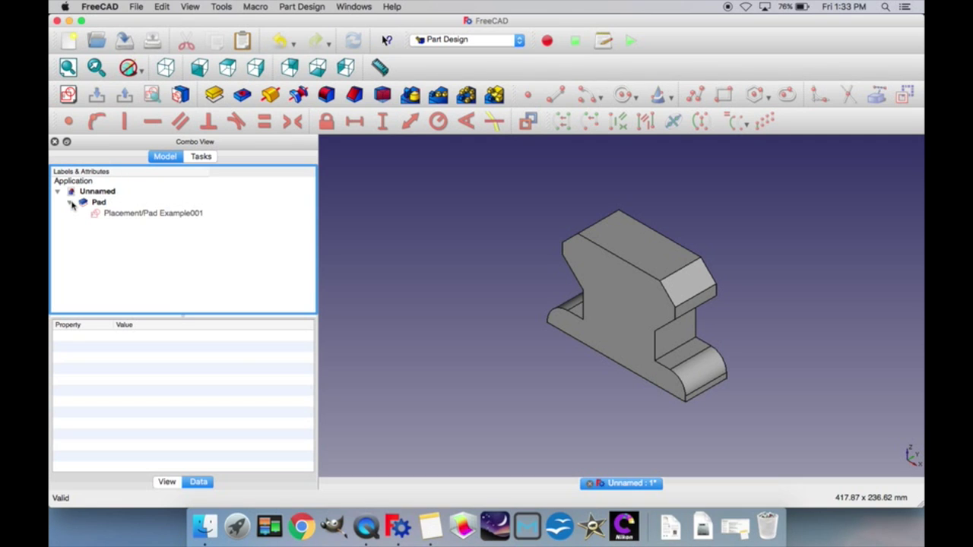
left_click(134, 217)
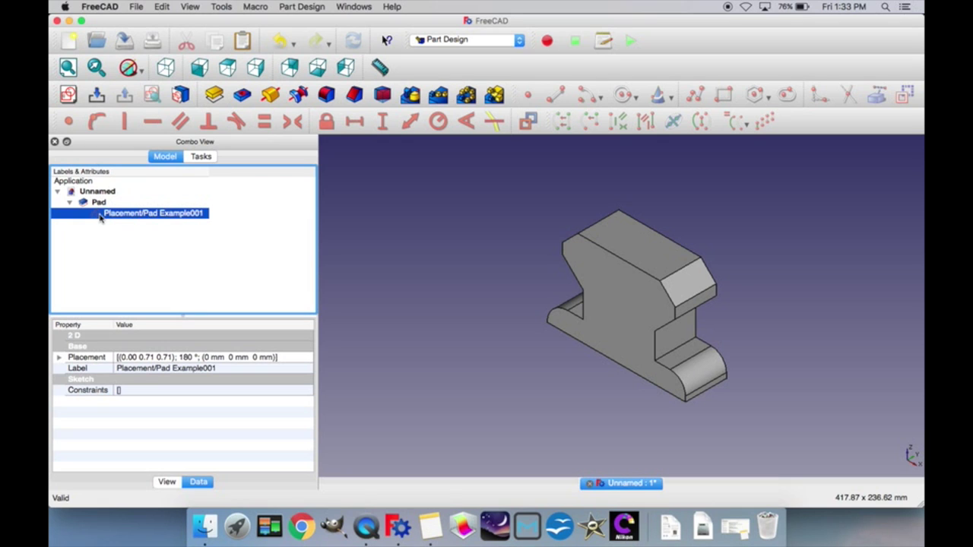
left_click(99, 202)
key("space")
left_click(100, 215)
key("space")
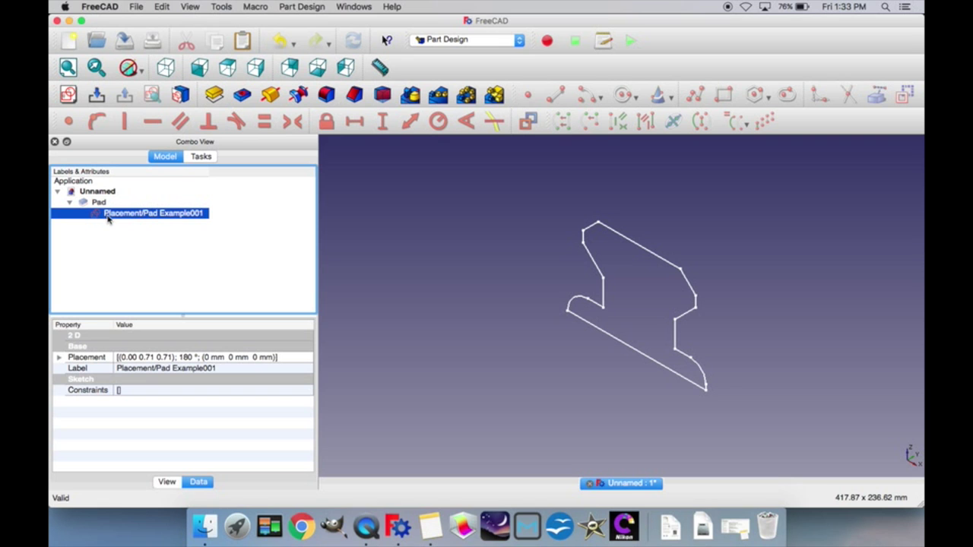
Step: Edit the pad's sketch to move both upper neck corners outward, and display the updated solid in axonometric view
double_click(108, 215)
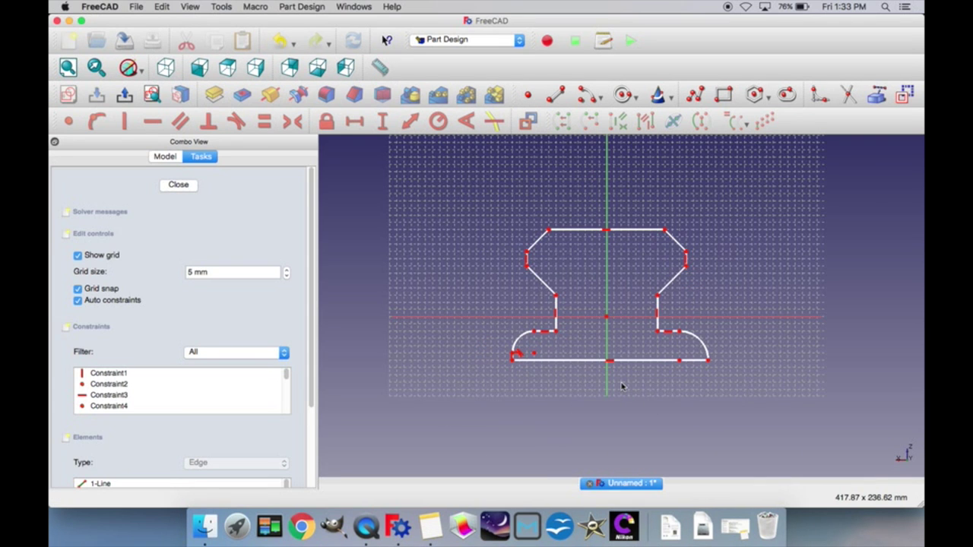
scroll(621, 387, "up", 3)
scroll(586, 297, "up", 1)
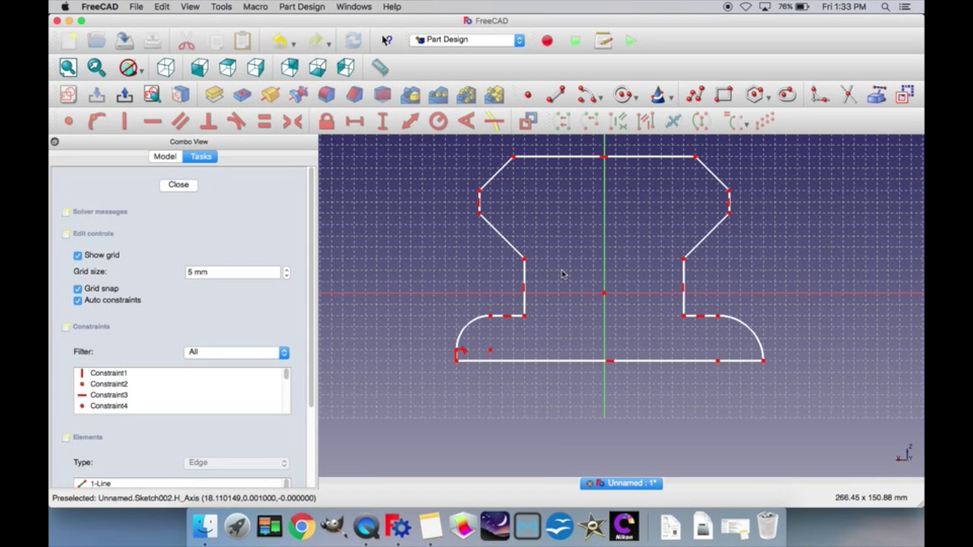
left_click_drag(524, 261, 514, 263)
left_click_drag(684, 260, 695, 262)
left_click(179, 185)
left_click(129, 202)
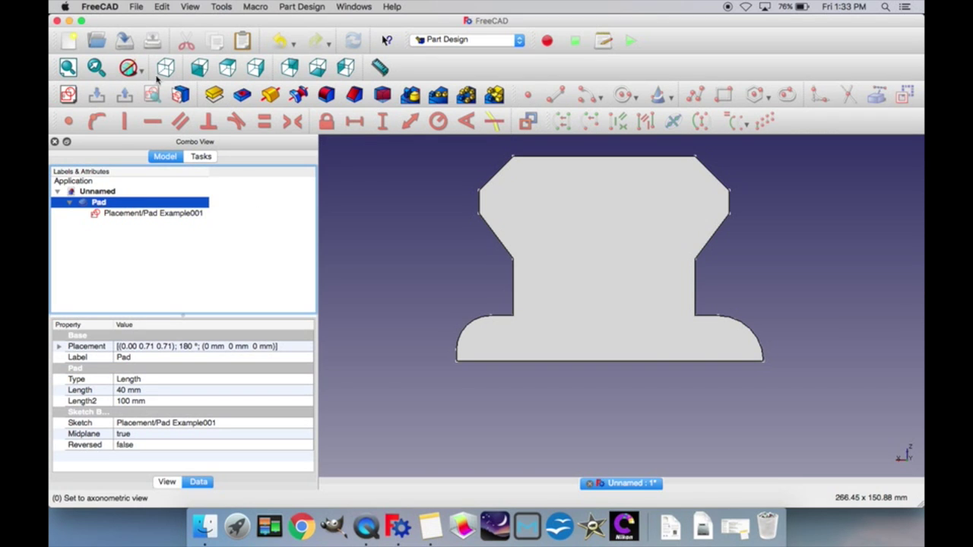
left_click(166, 69)
scroll(575, 380, "down", 3)
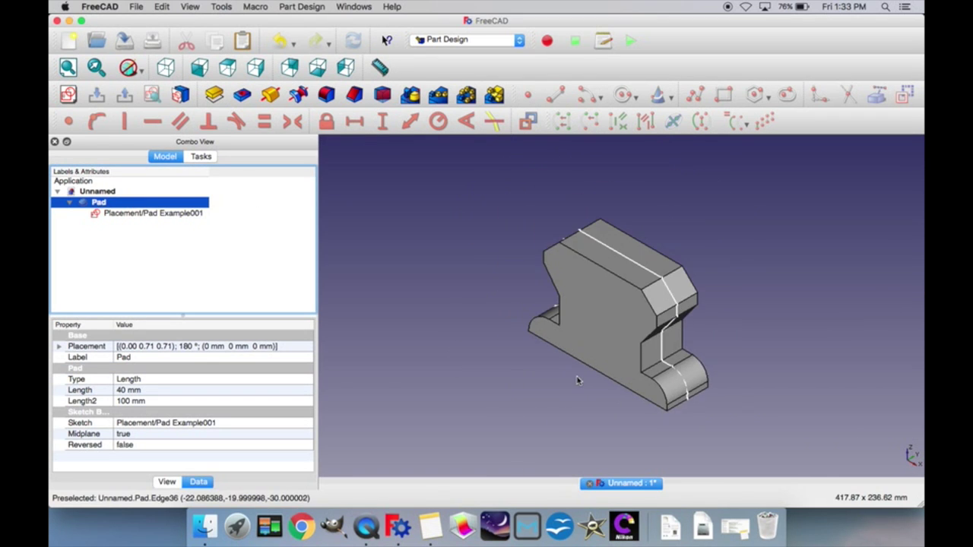
Step: Apply a Z translation to the pad's sketch through its placement and accept it
left_click(108, 215)
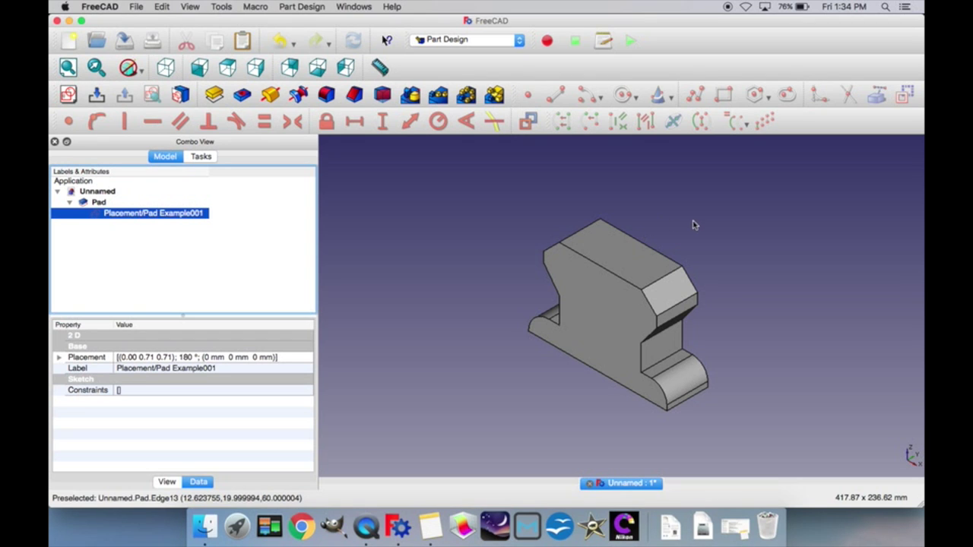
left_click(76, 214)
left_click(171, 6)
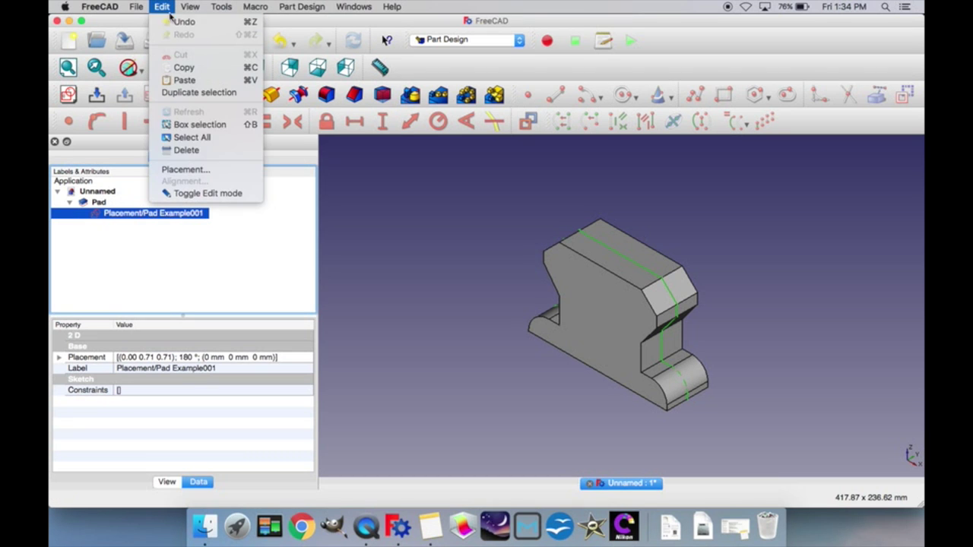
left_click(175, 168)
left_click(131, 251)
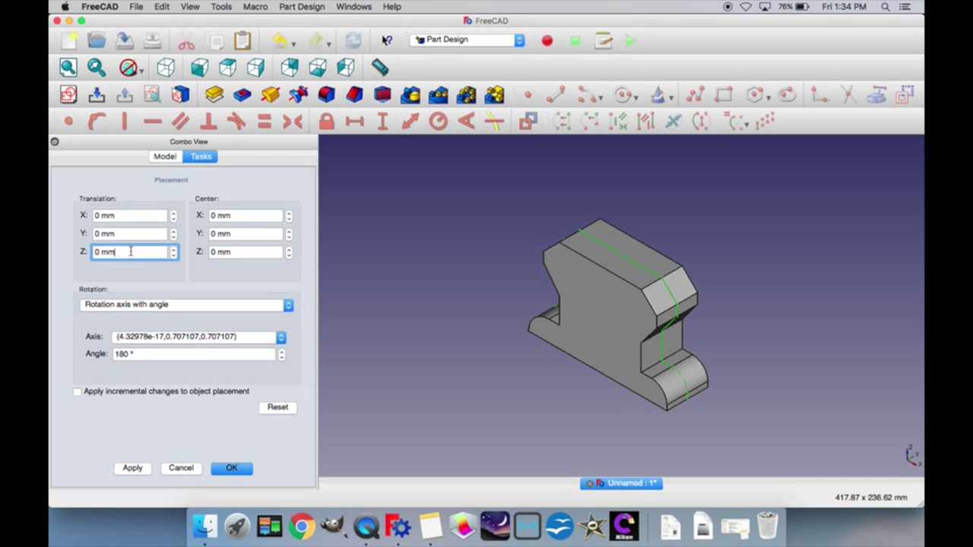
left_click(135, 468)
left_click(230, 468)
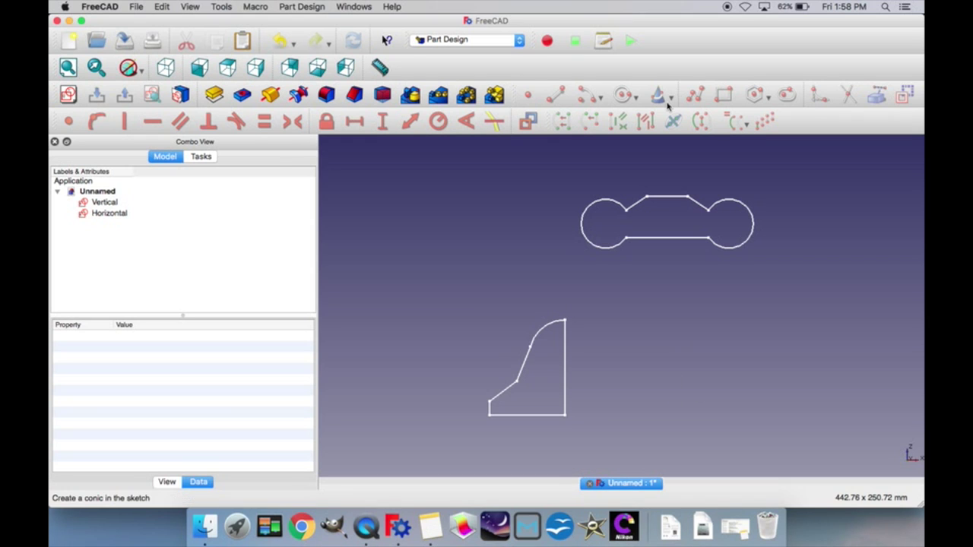
Step: Revolve the Vertical sketch 360° about its vertical sketch axis and preview the solid in axonometric view
double_click(107, 203)
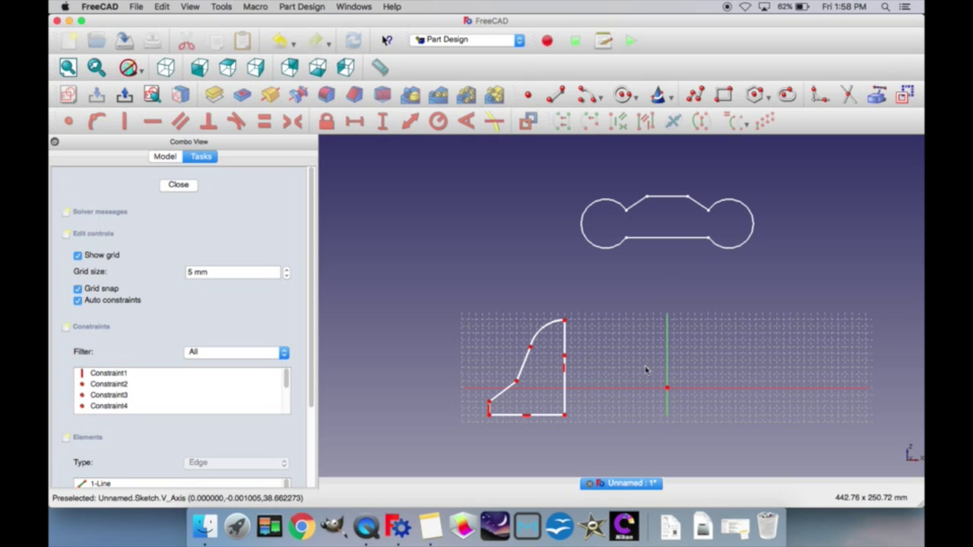
left_click(179, 185)
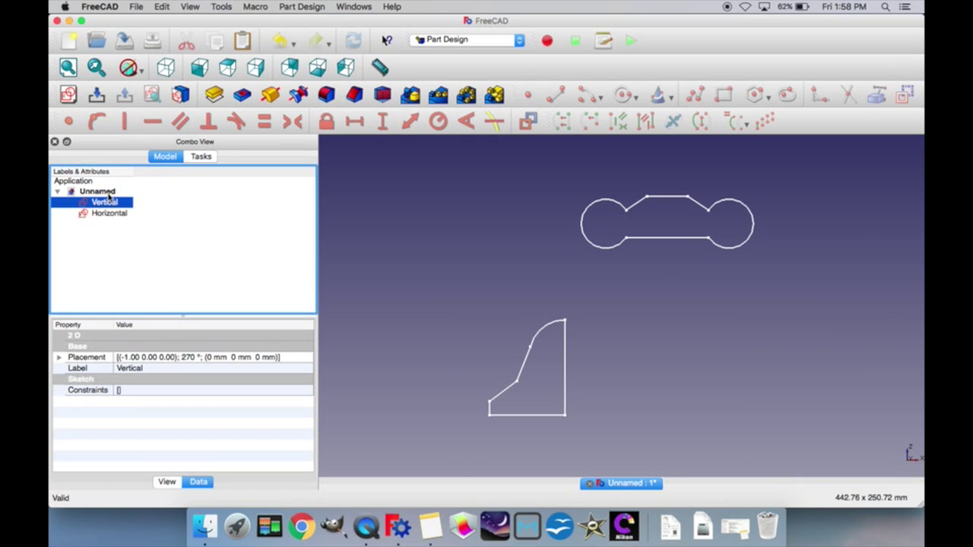
left_click(270, 98)
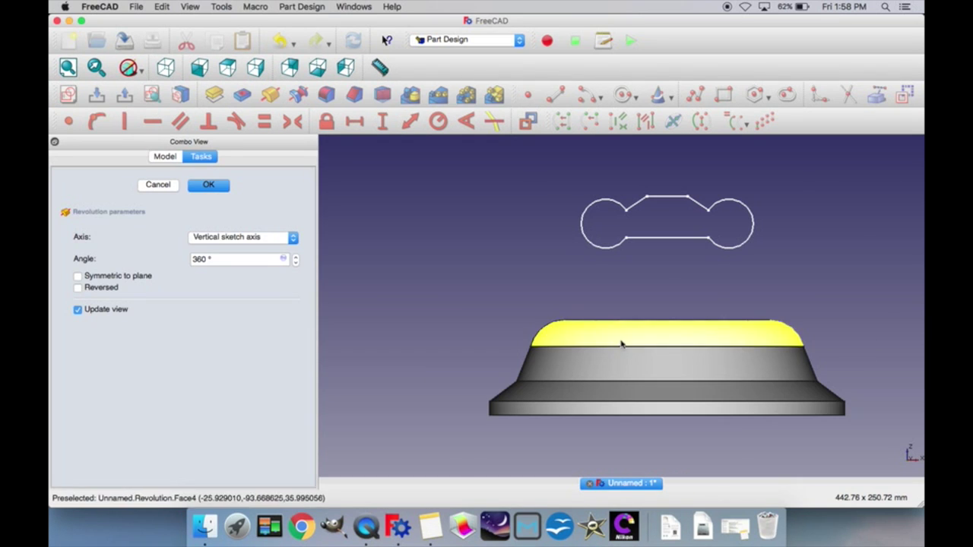
left_click(165, 67)
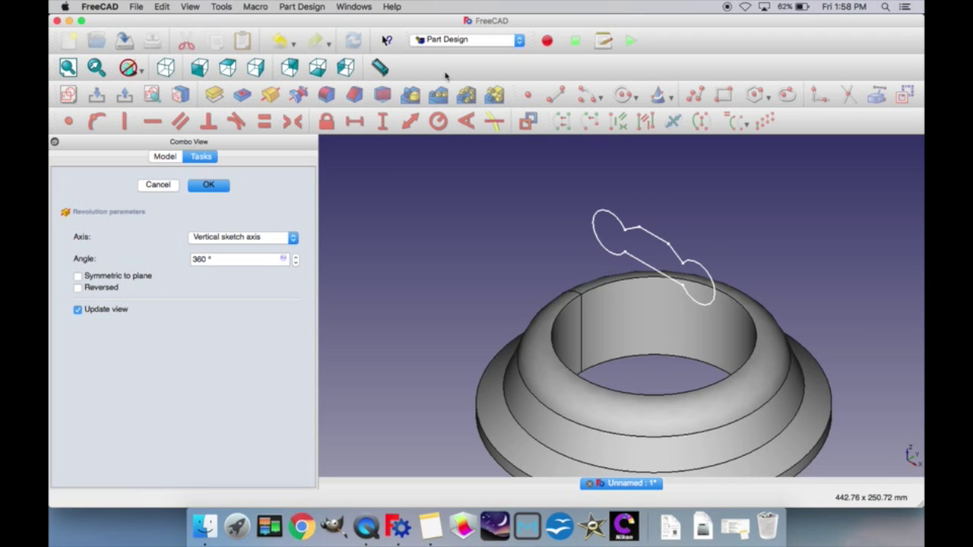
Step: Try the horizontal sketch axis for the Vertical sketch's revolution and cancel the operation
left_click(236, 237)
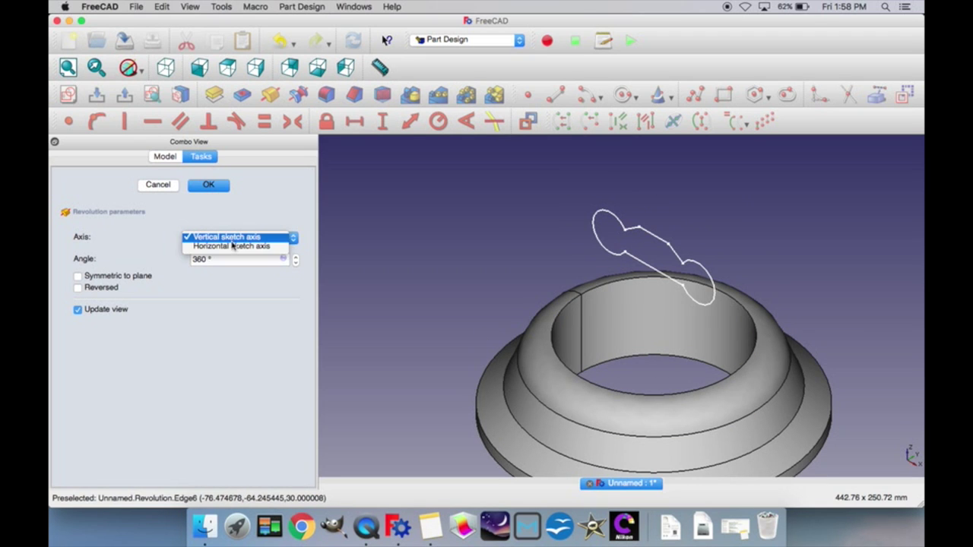
left_click(232, 247)
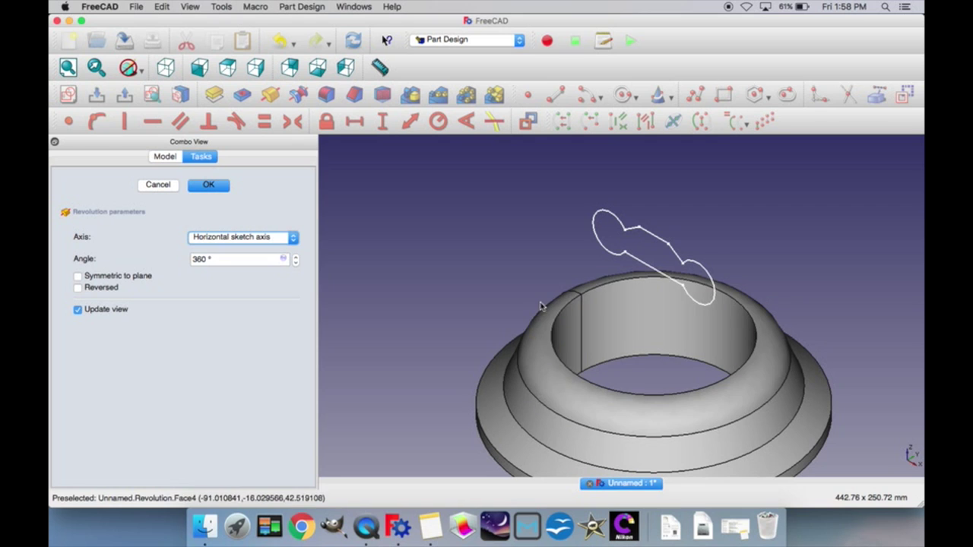
left_click(154, 184)
Step: Edit the Vertical sketch to pull its lower outer corner outward and move the vertex between its sloped lines upward
left_click(122, 203)
double_click(118, 203)
left_click_drag(488, 403, 428, 406)
left_click_drag(516, 384, 495, 327)
left_click(179, 184)
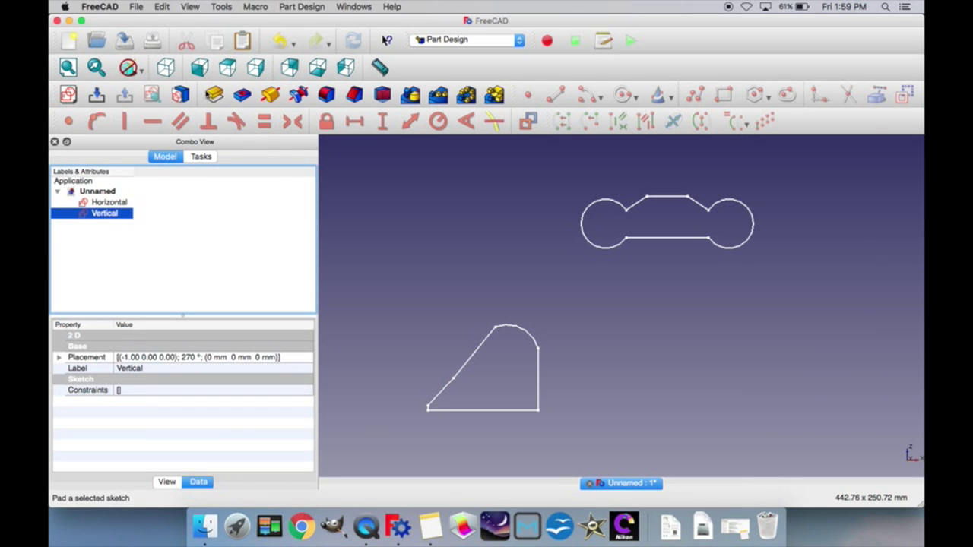
Step: Preview a 360° revolution of the reshaped Vertical sketch about its vertical sketch axis in axonometric view, and cancel it
left_click(270, 94)
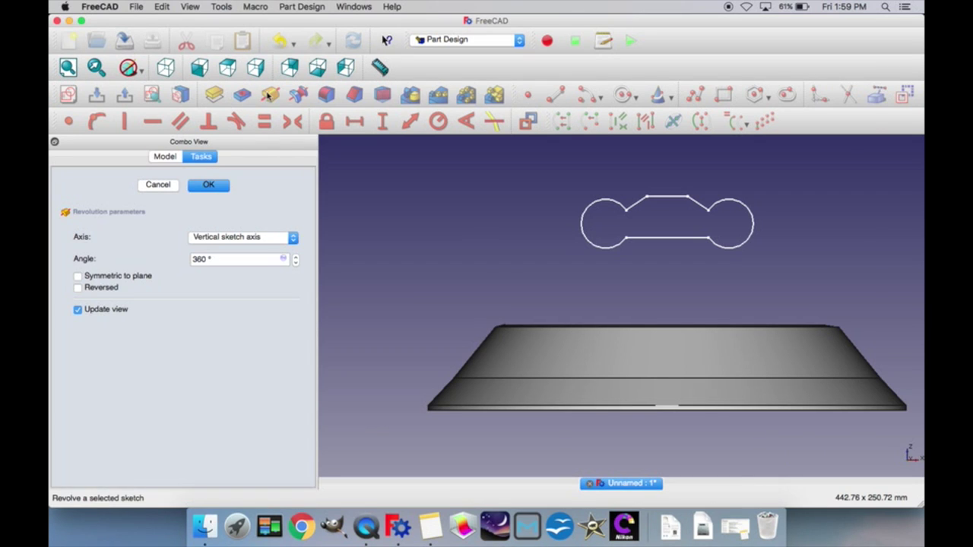
left_click(170, 69)
scroll(617, 372, "down", 3)
key("Escape")
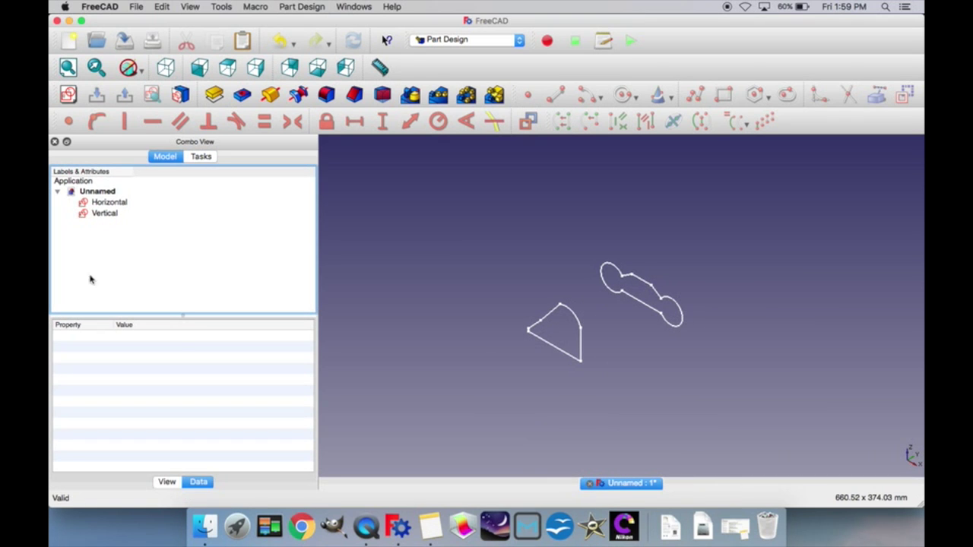
Step: Check the Horizontal sketch's position relative to its axes and revolve it 360° about its horizontal sketch axis, in axonometric view
double_click(114, 203)
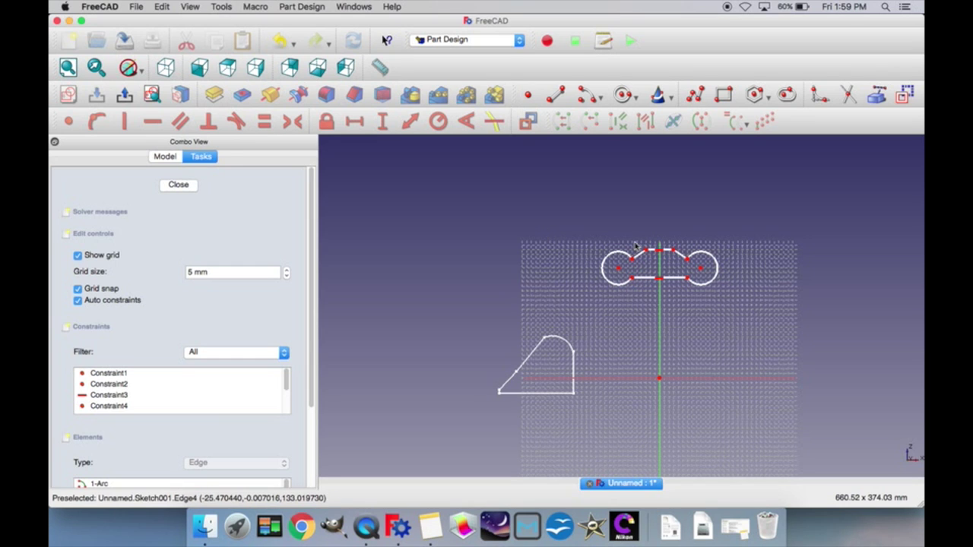
left_click(176, 186)
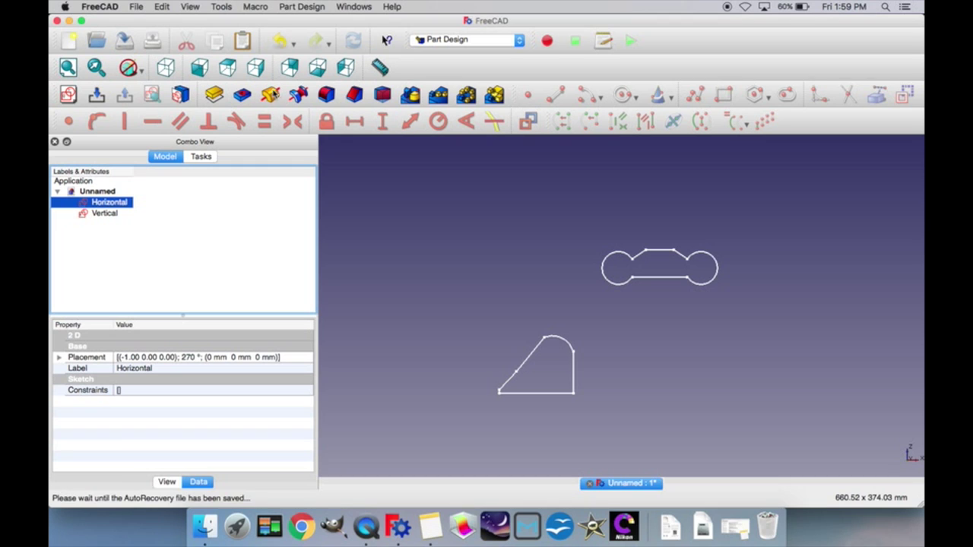
left_click(271, 94)
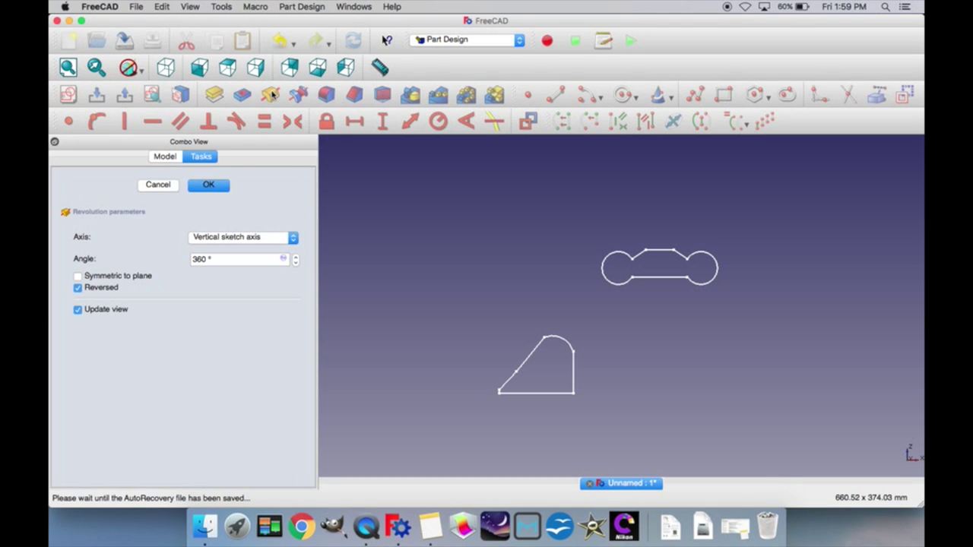
left_click(239, 239)
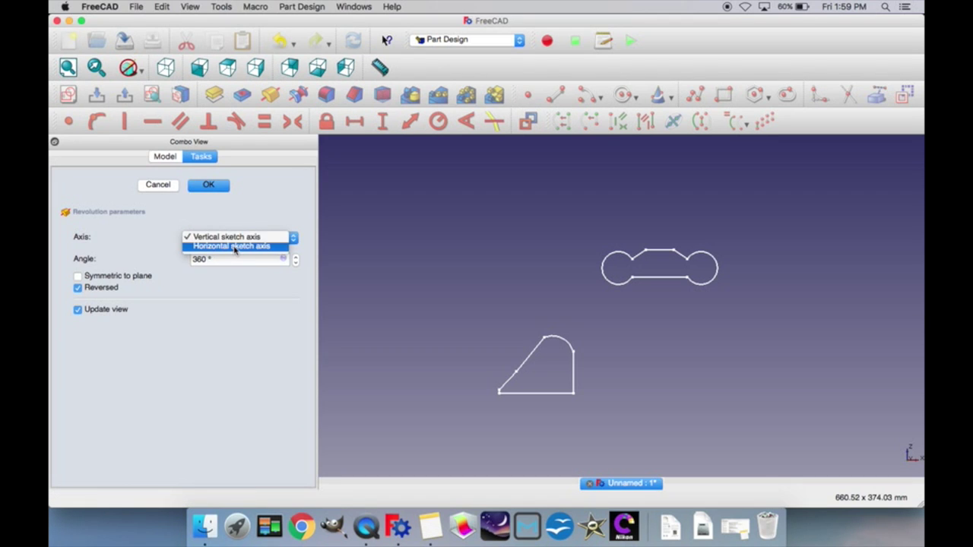
left_click(234, 247)
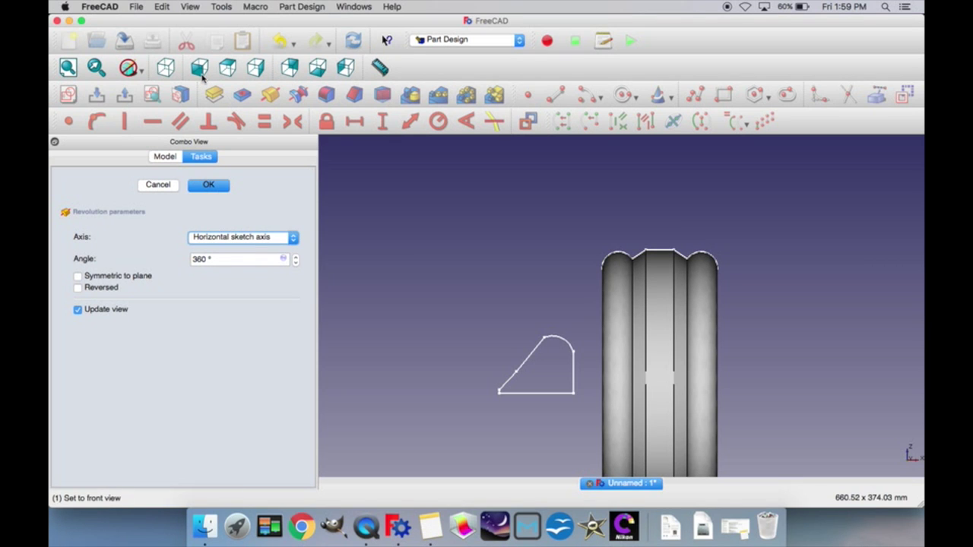
left_click(166, 67)
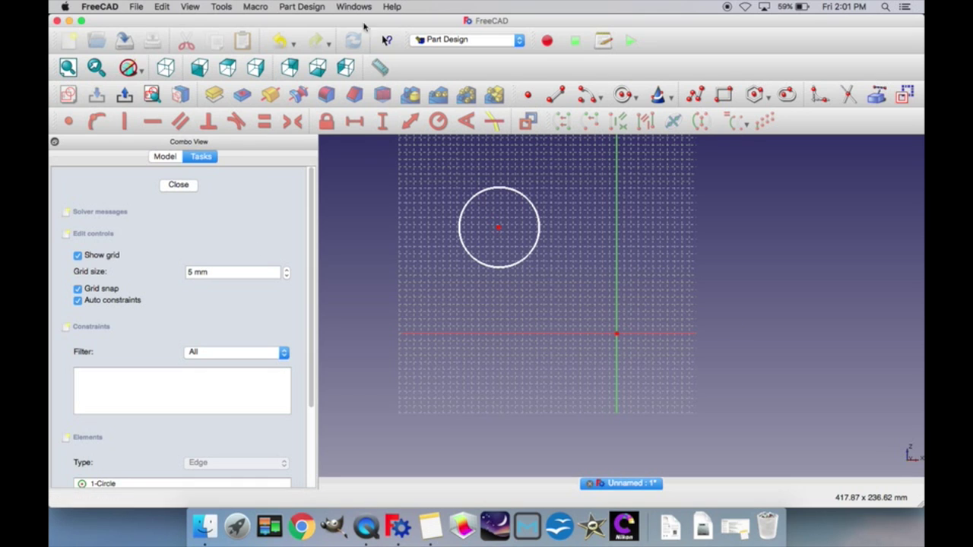
Step: Finish the circle sketch and revolve it 360° about its vertical sketch axis, previewed in axonometric view
left_click(178, 186)
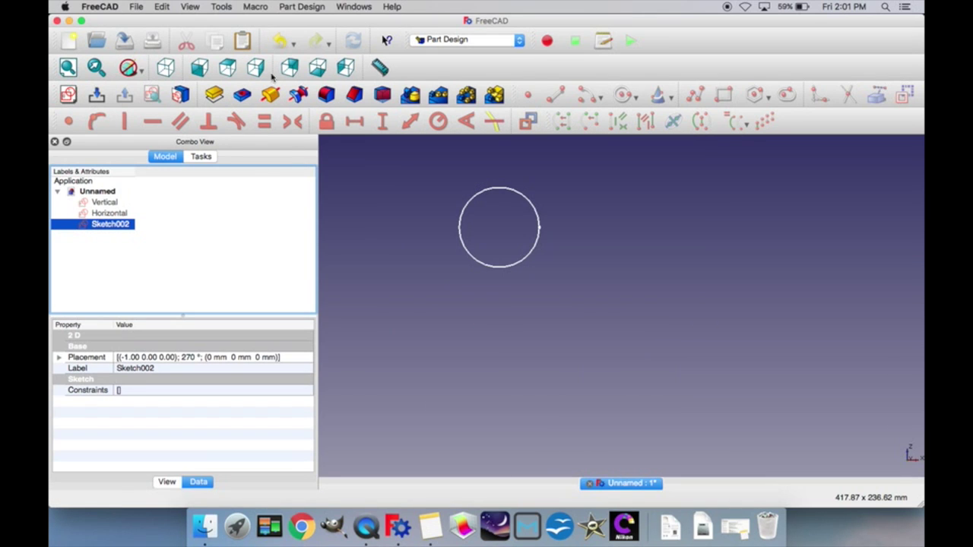
left_click(270, 94)
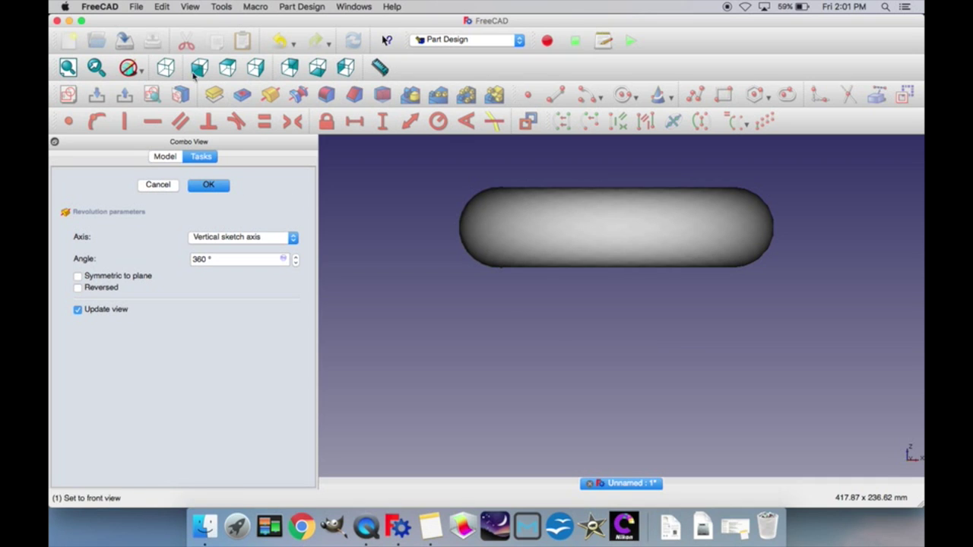
left_click(166, 68)
Step: Change the circle's revolution axis to the horizontal sketch axis and accept the revolution
left_click(260, 241)
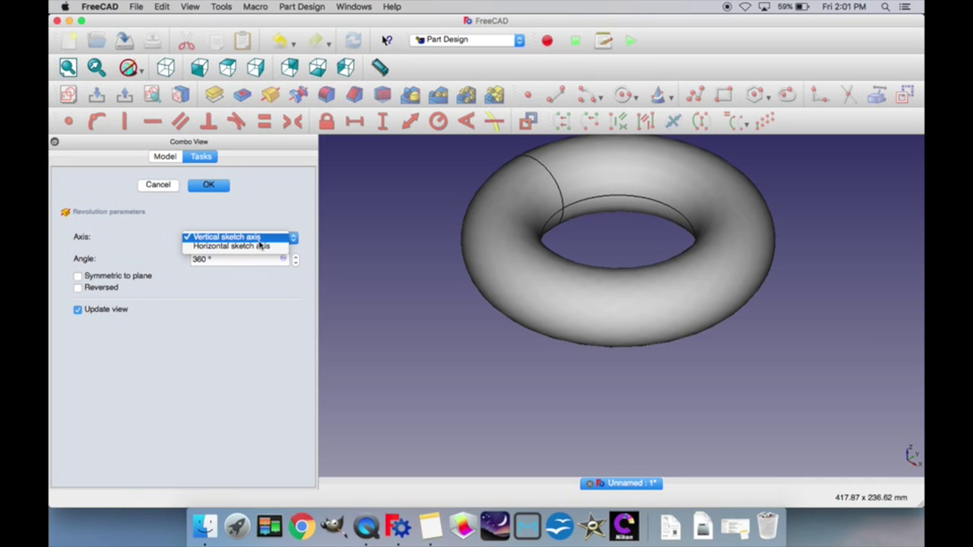
left_click(261, 246)
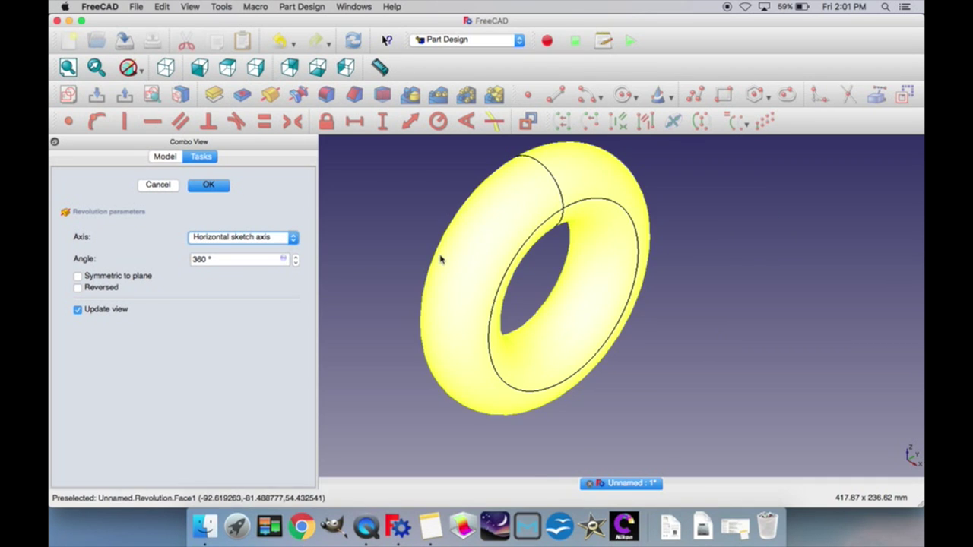
left_click(207, 186)
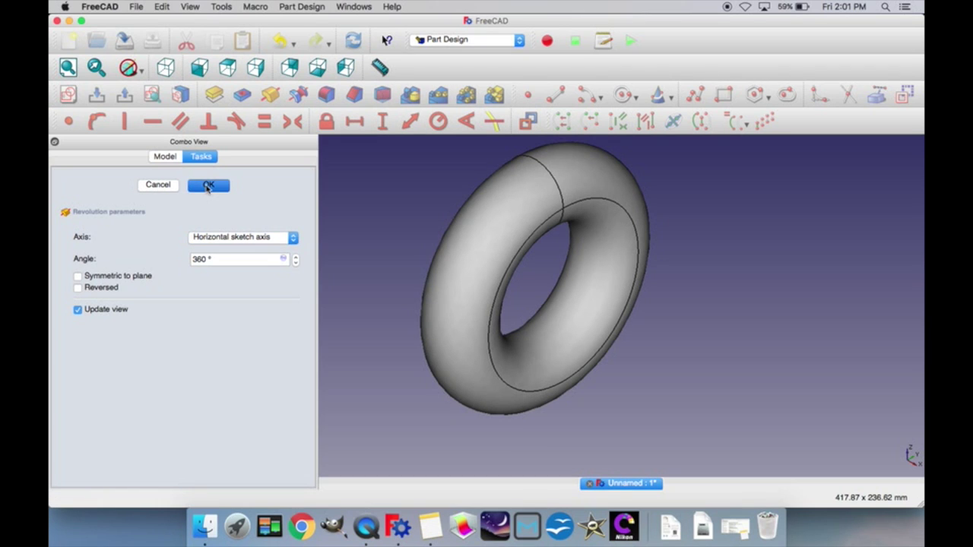
left_click(208, 186)
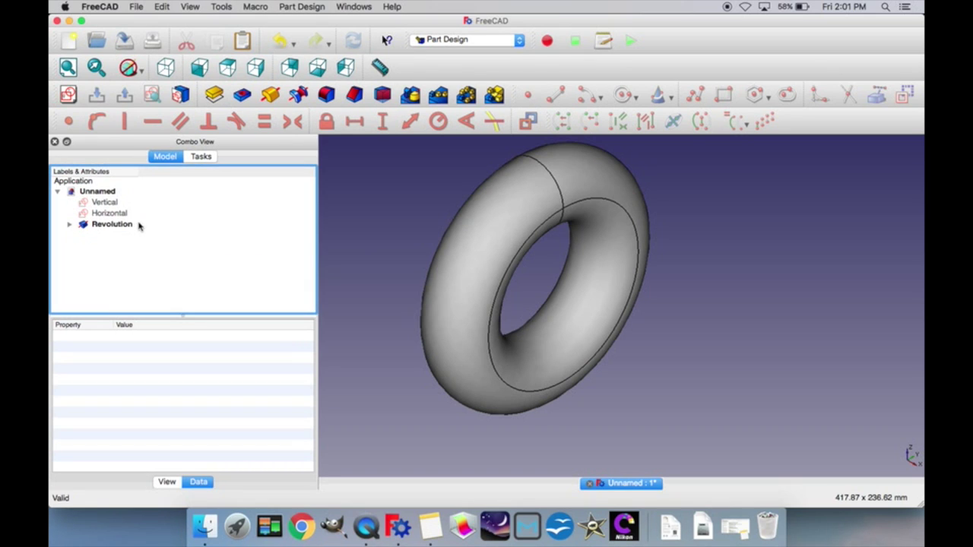
Step: Edit the sketch under the revolution to shrink its circle, and return to the revolution in axonometric view
left_click(69, 225)
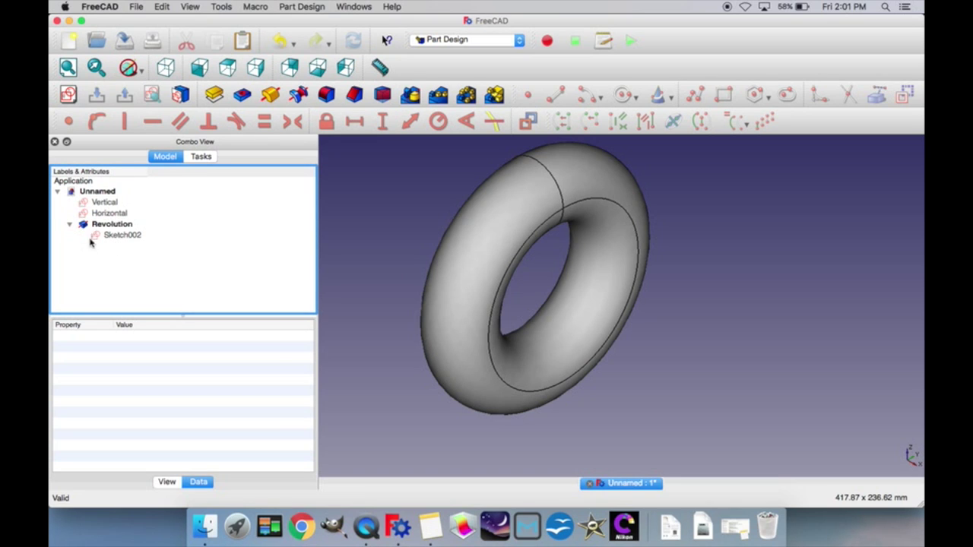
left_click(102, 237)
double_click(102, 237)
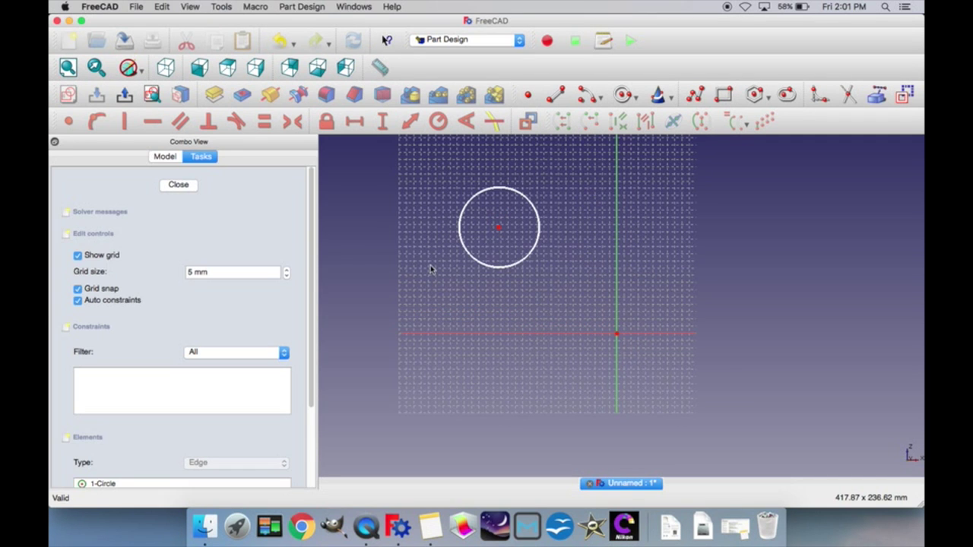
mouse_move(498, 268)
left_mouse_down()
mouse_move(515, 322)
mouse_move(502, 242)
left_mouse_up()
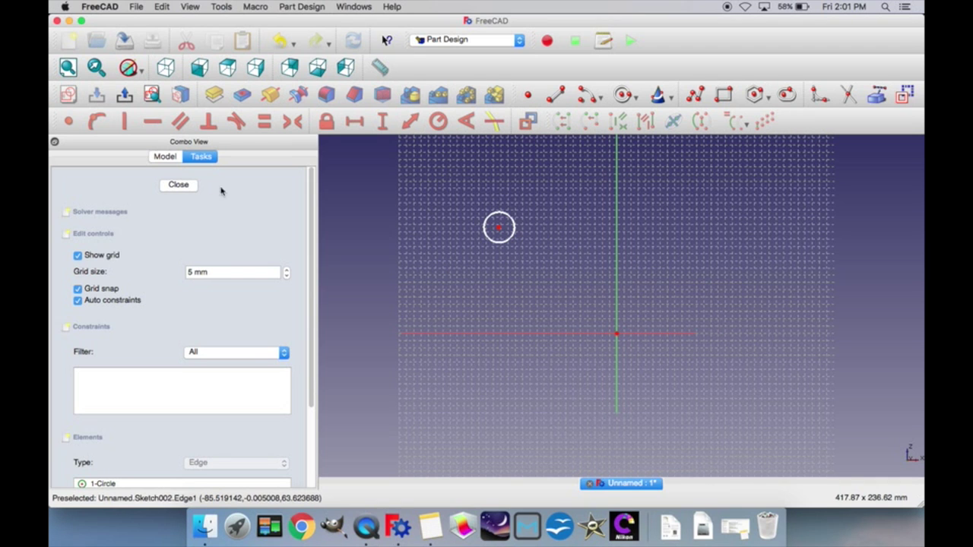
left_click(182, 187)
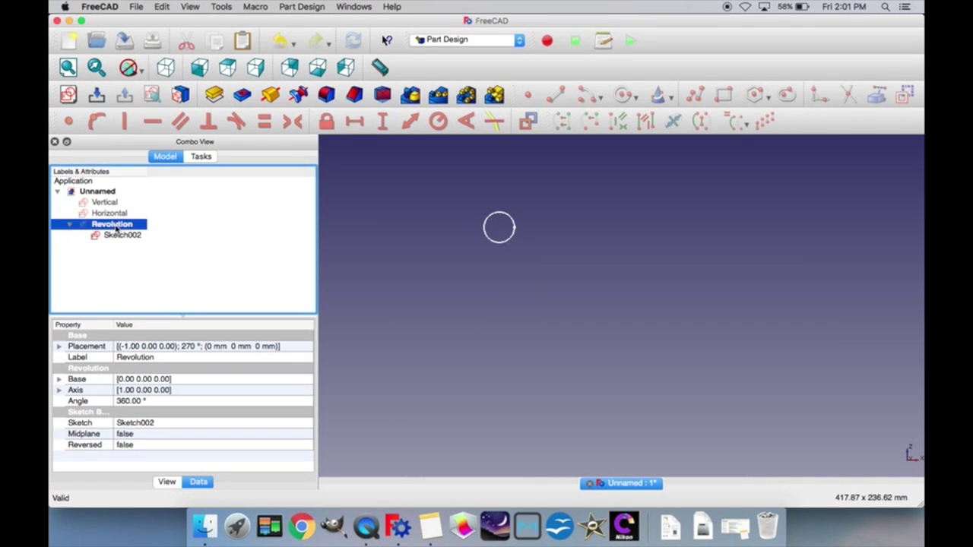
left_click(166, 67)
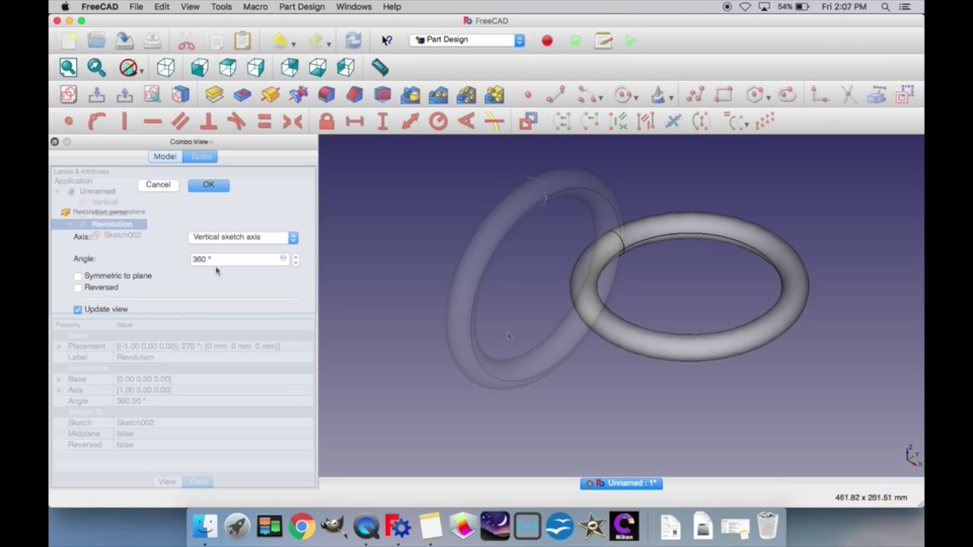
Step: Decrease the revolution angle about the vertical sketch axis in steps down to 10°
left_click(220, 259)
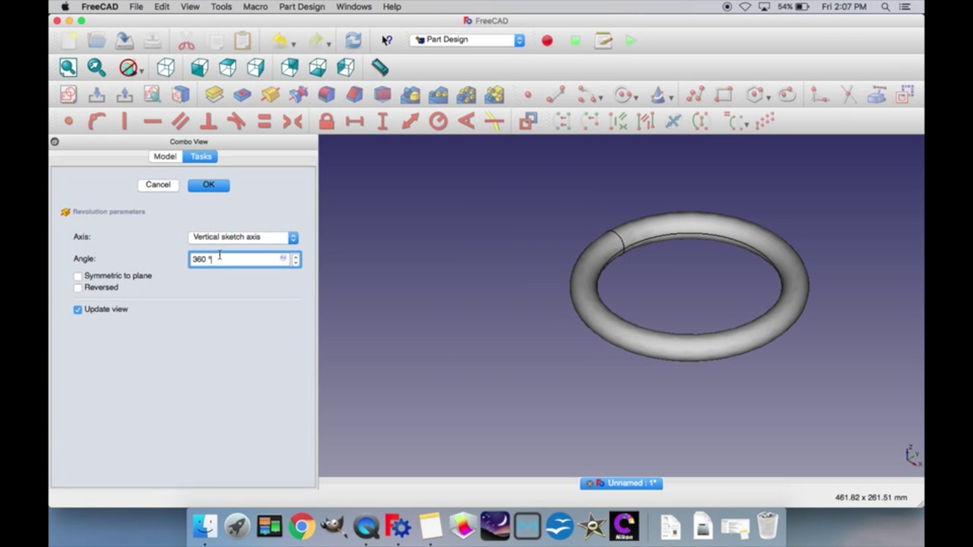
scroll(220, 258, "down", 10)
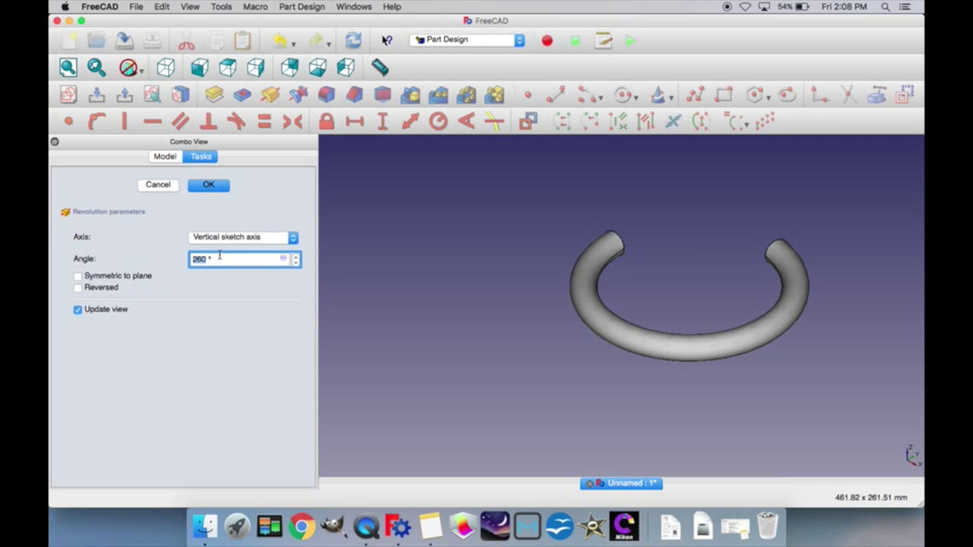
scroll(219, 256, "down", 1)
scroll(219, 256, "down", 2)
scroll(219, 256, "down", 18)
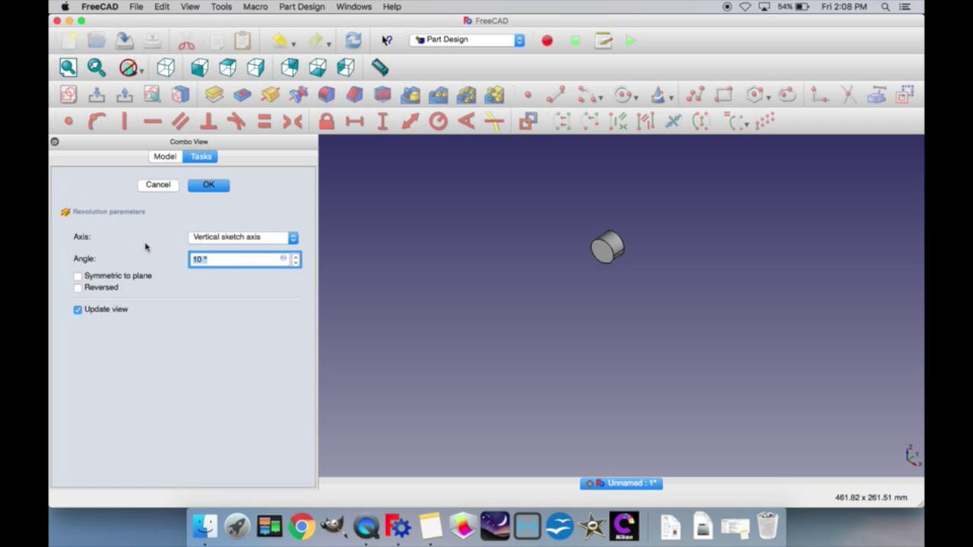
Step: Try a revolution angle of 45°, replace it with 90°, and confirm the value
type("45")
key("BackSpace")
key("BackSpace")
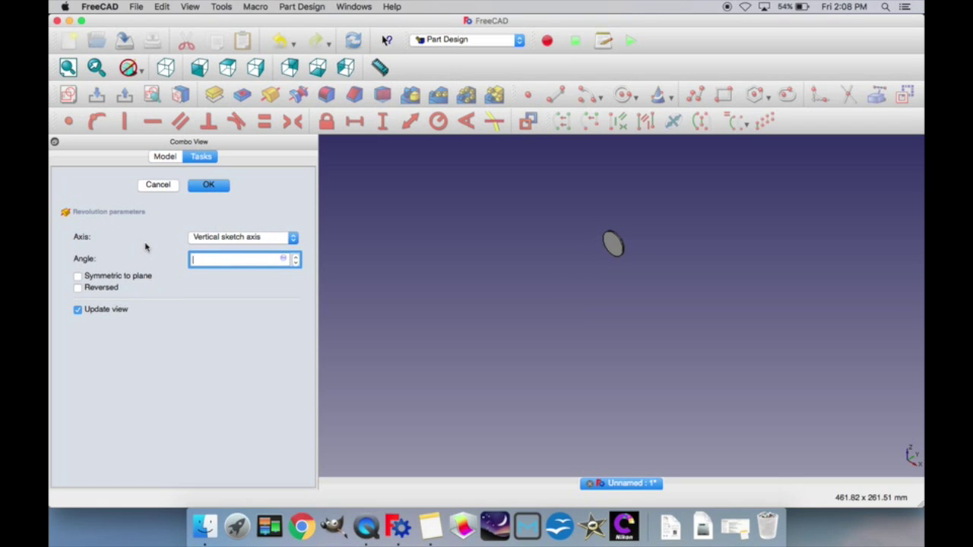
type("90")
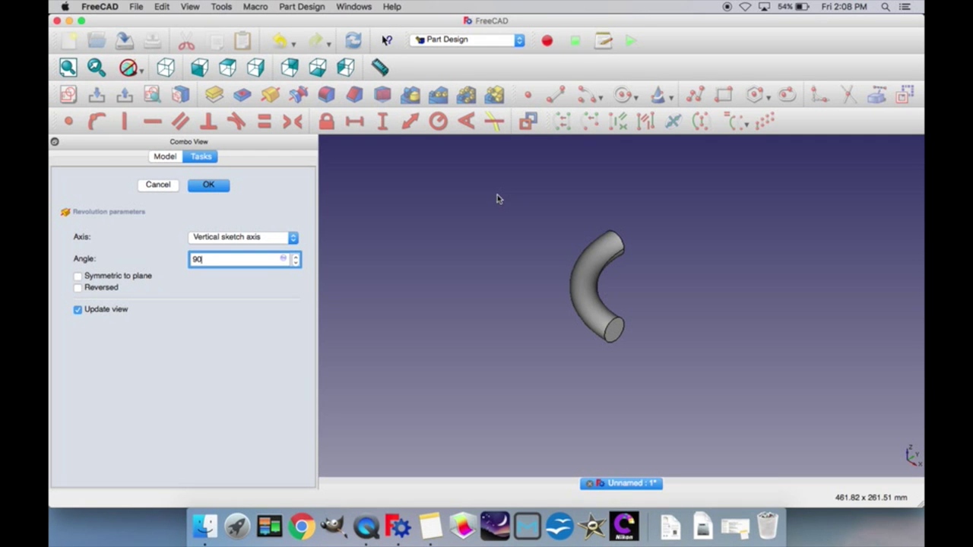
key("Return")
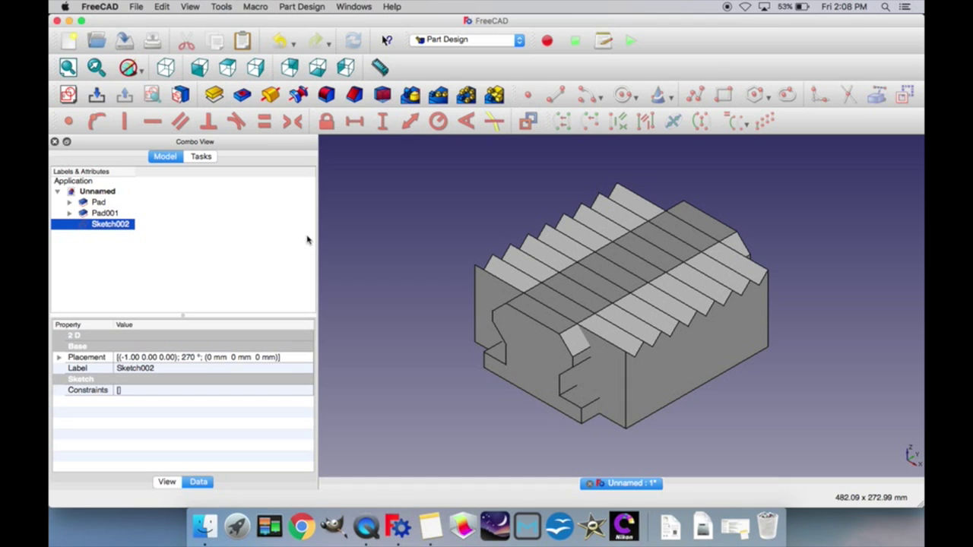
Step: Switch to the Part workbench and create the boolean intersection (Common) of Pad and Pad001
left_click(99, 202)
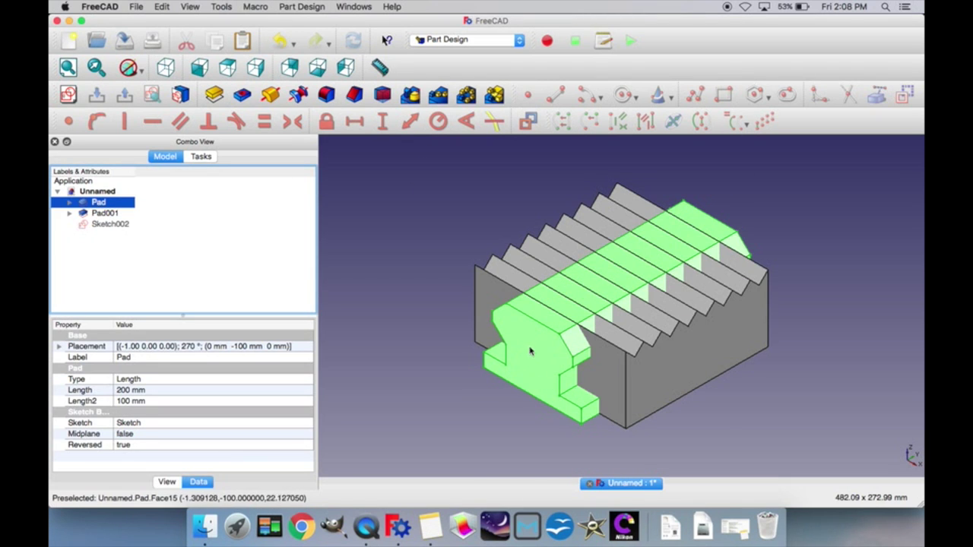
left_click(112, 216)
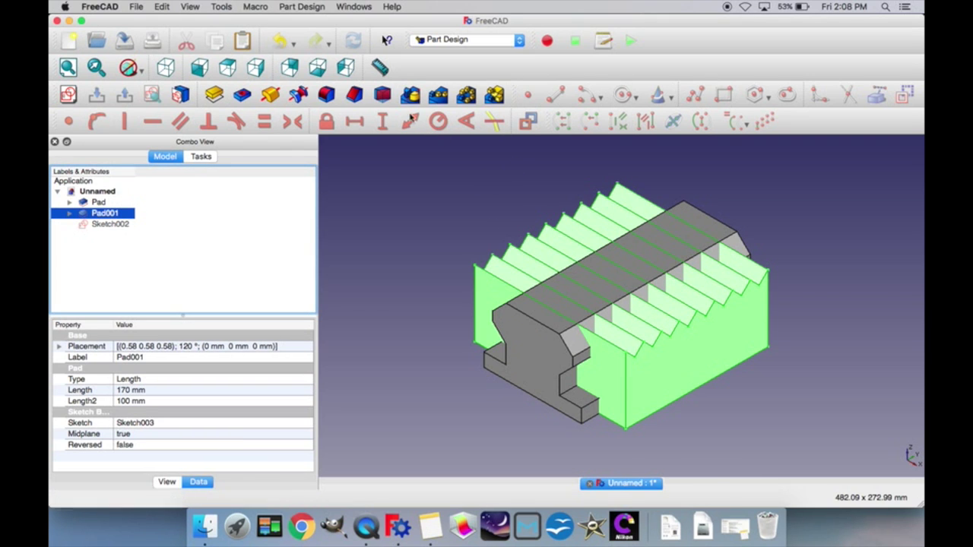
left_click(464, 40)
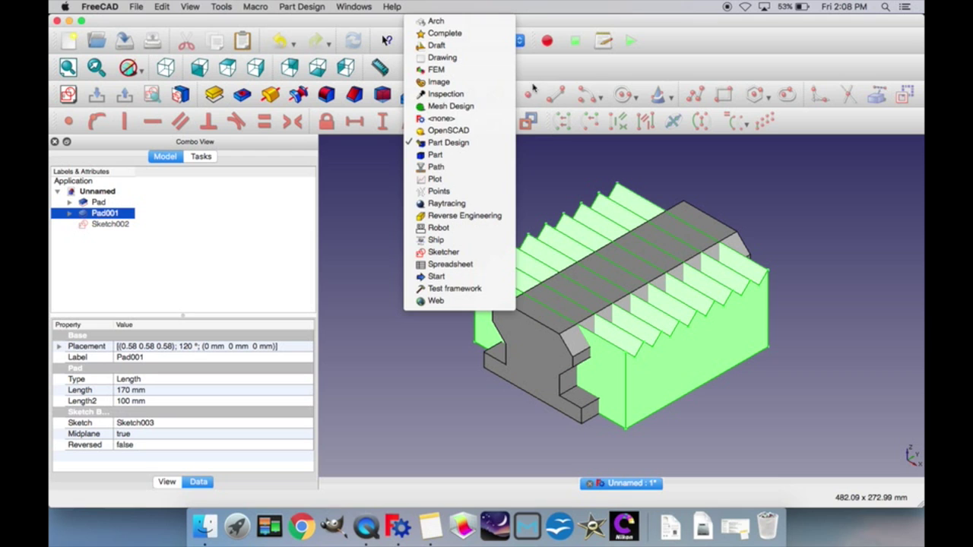
left_click(463, 156)
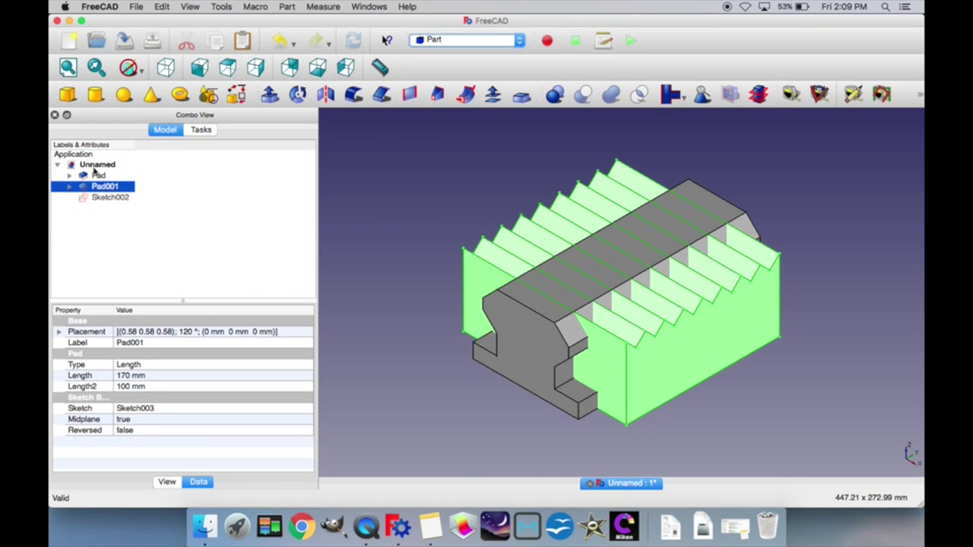
left_click(95, 175)
left_click(105, 187, "shift")
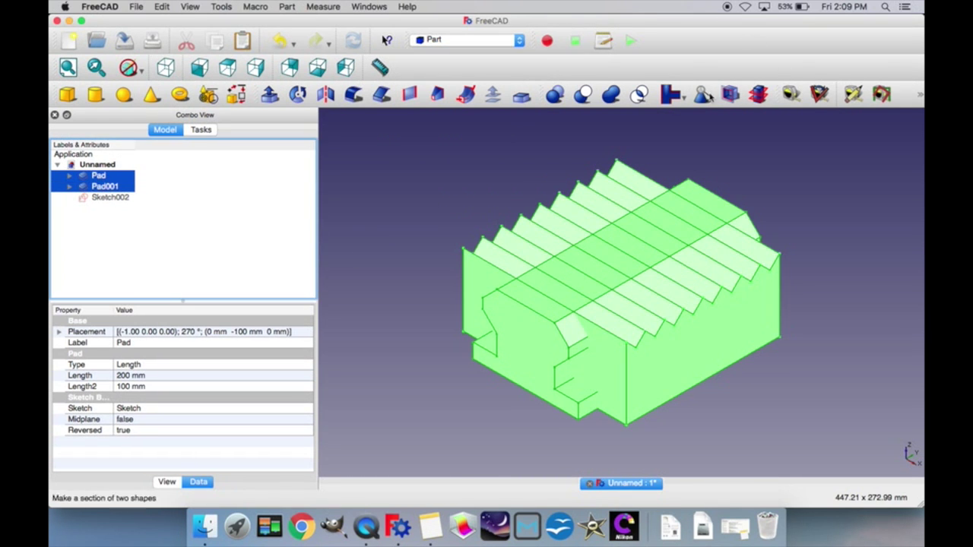
left_click(638, 97)
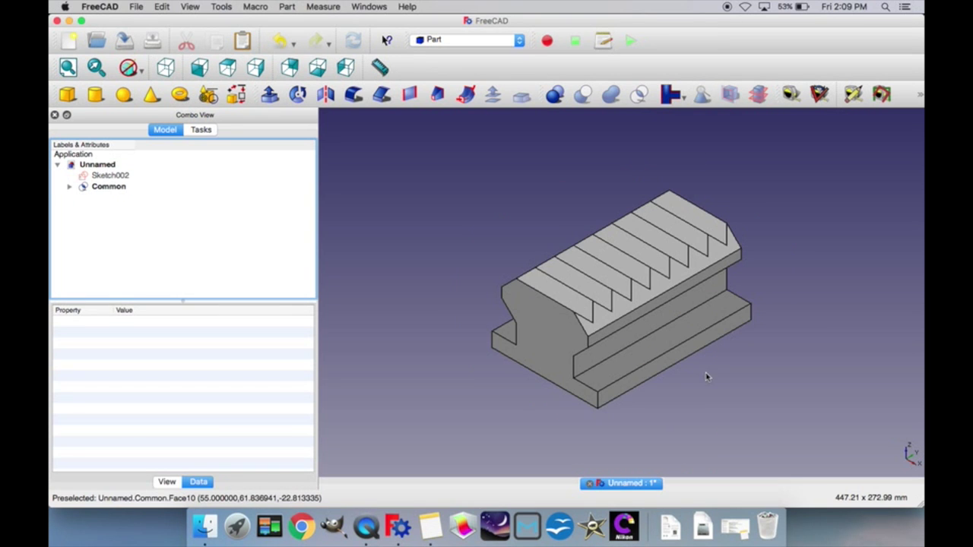
middle_click_drag(699, 373, 715, 360)
mouse_move(706, 363)
middle_mouse_down()
mouse_move(828, 347)
mouse_move(708, 358)
middle_mouse_up()
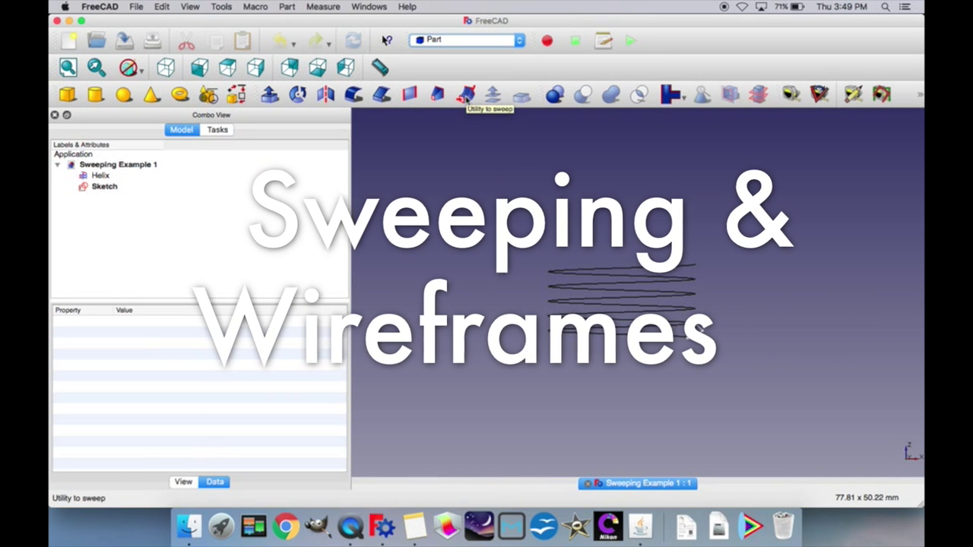
Step: Start a Sweep in the Part workbench with Sketch as the profile, enabling Create solid and Frenet
left_click(466, 40)
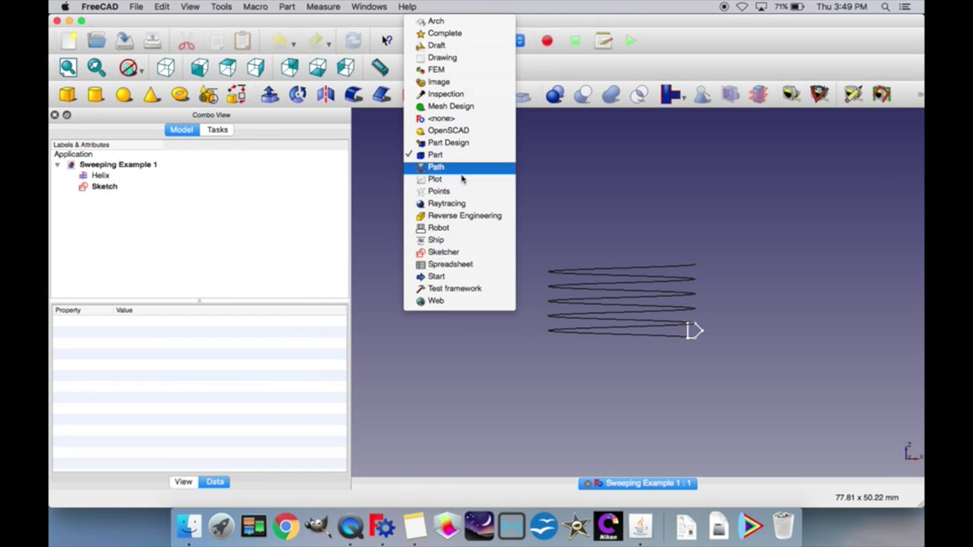
left_click(449, 154)
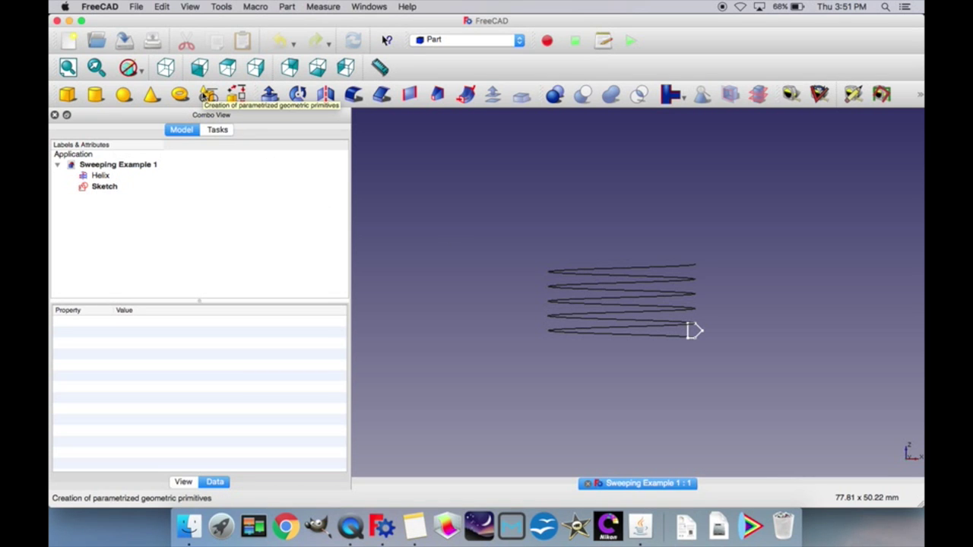
left_click(126, 189)
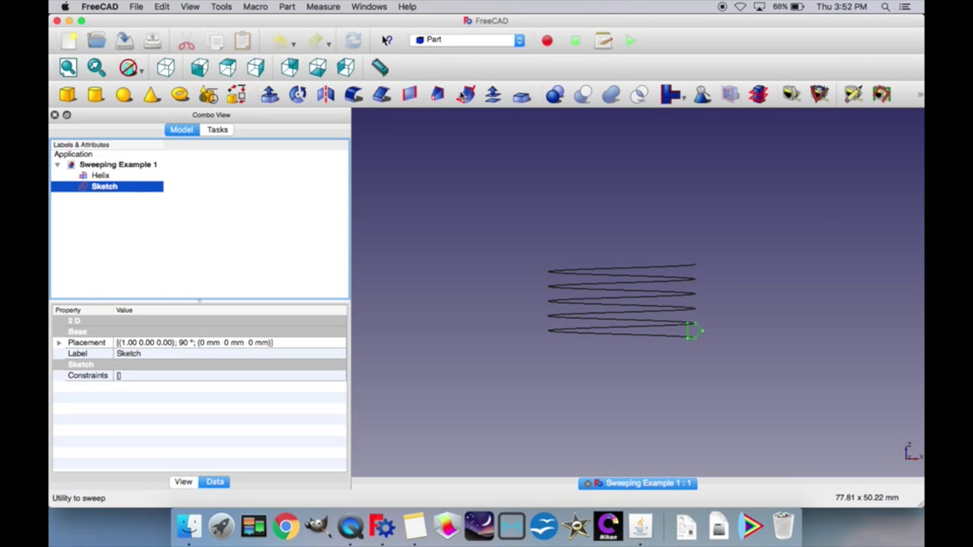
left_click(465, 94)
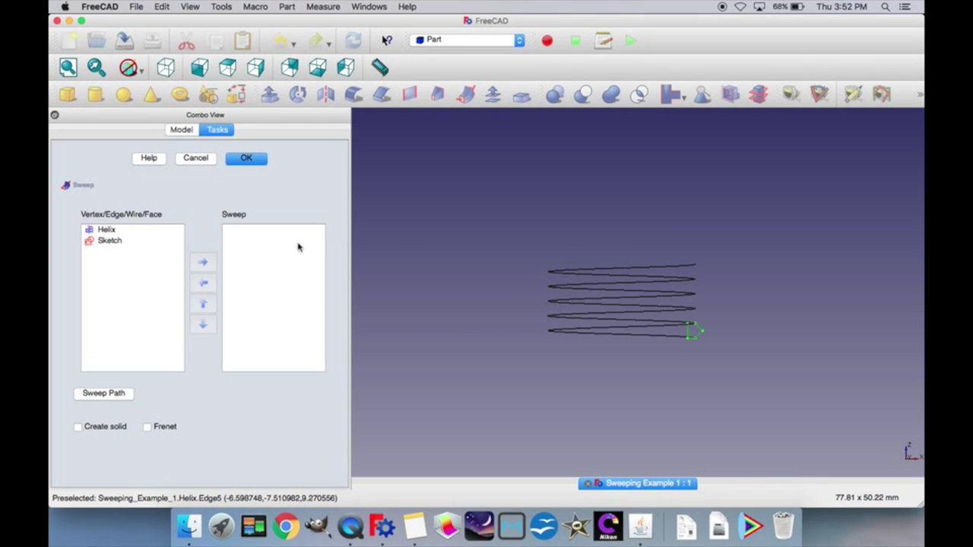
left_click(130, 241)
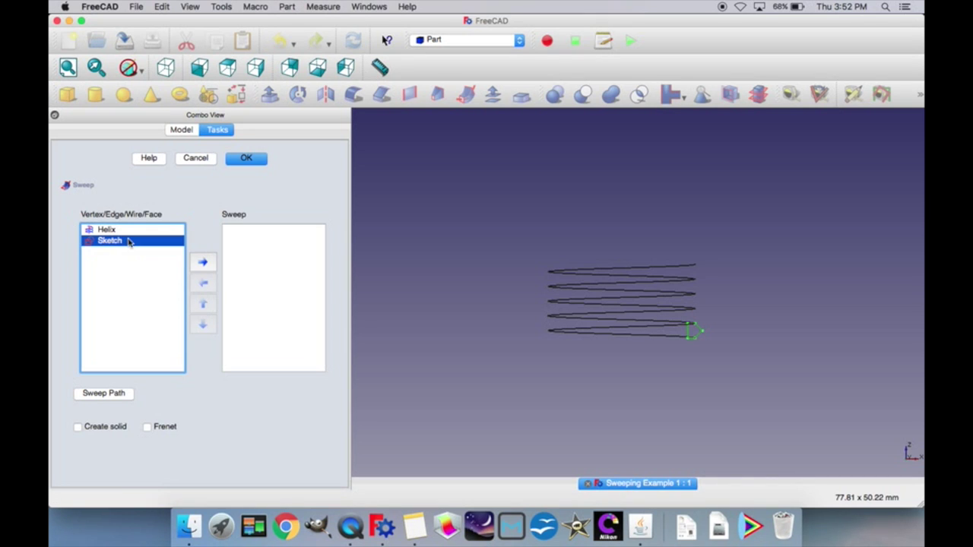
left_click(202, 263)
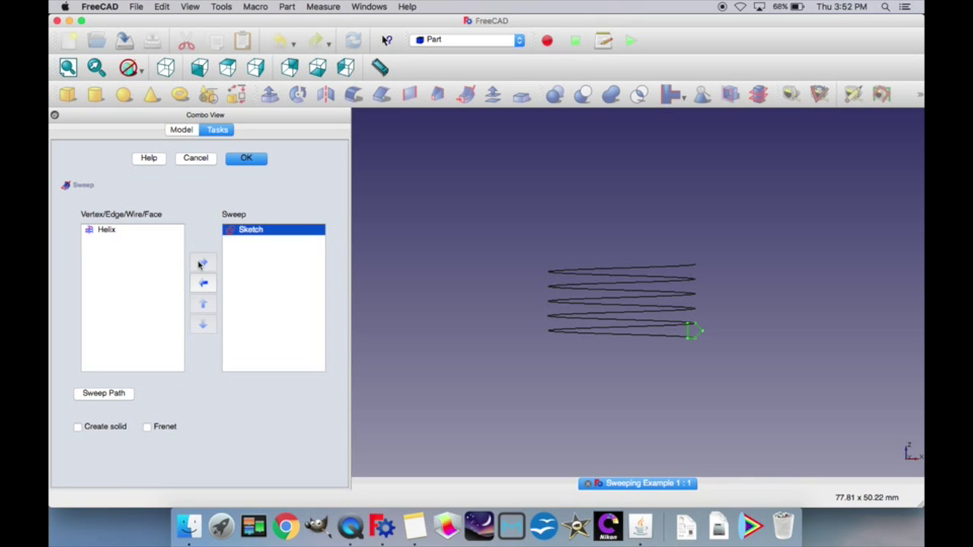
left_click(98, 427)
left_click(147, 426)
Step: Select all turns of the helix as the sweep path and create the sweep
left_click(593, 335)
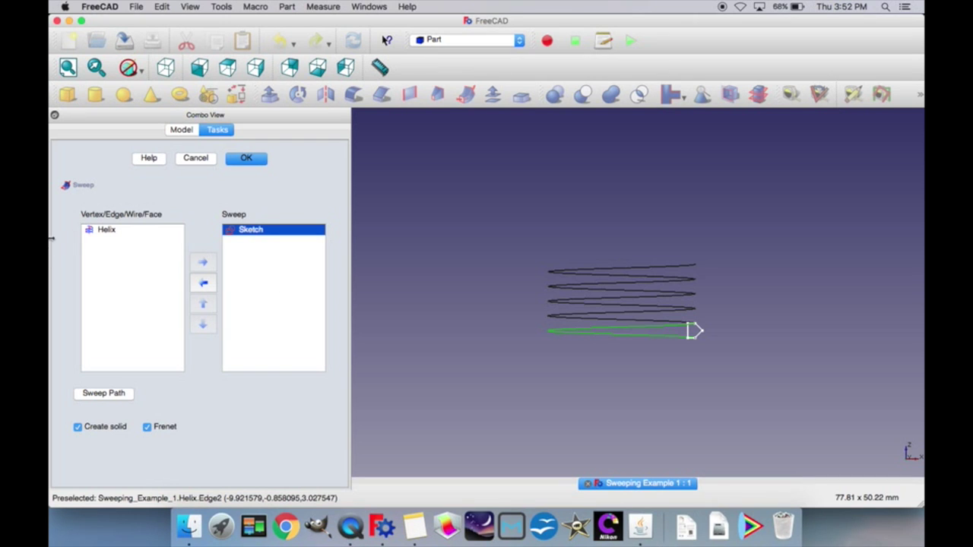
left_click(601, 318)
left_click(585, 307)
left_click(568, 283)
left_click(555, 271)
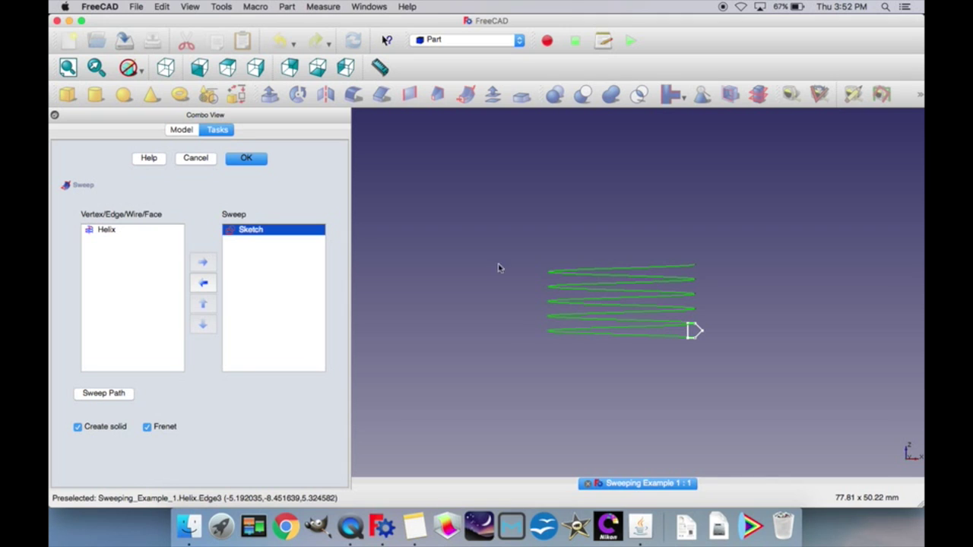
left_click(246, 160)
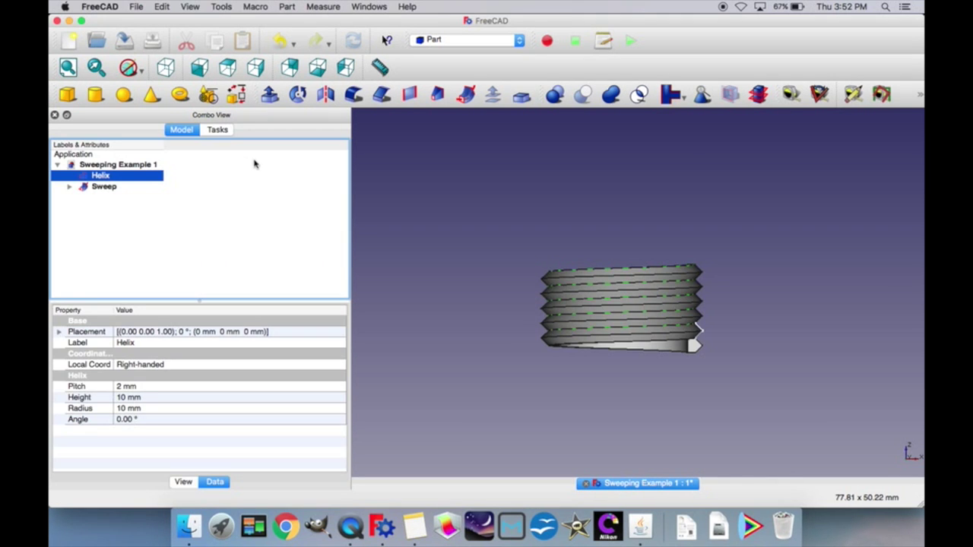
Step: Inspect the swept thread from several angles, expand its tree entry, and hide the sweep
scroll(654, 389, "up", 3)
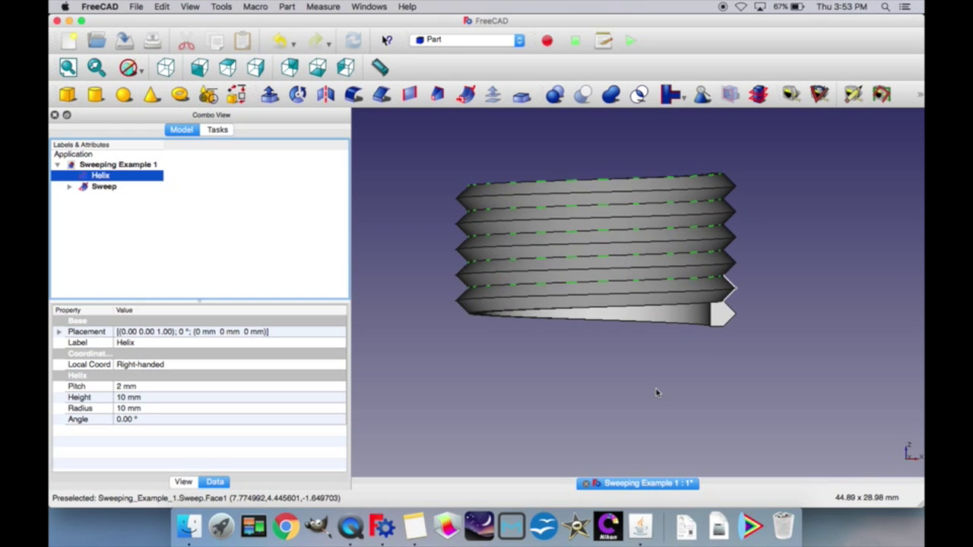
left_click(69, 186)
middle_click_drag(704, 340, 694, 402)
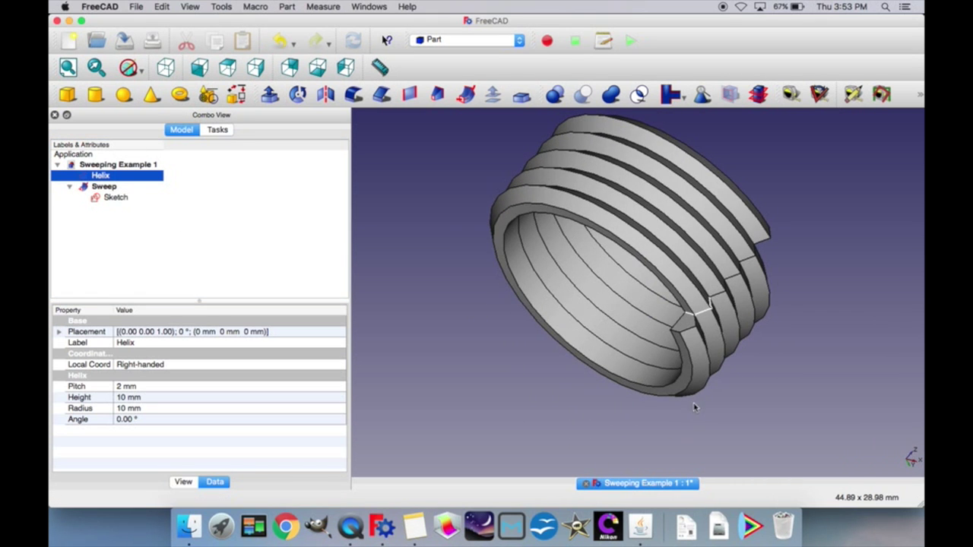
left_click(485, 193)
key("1")
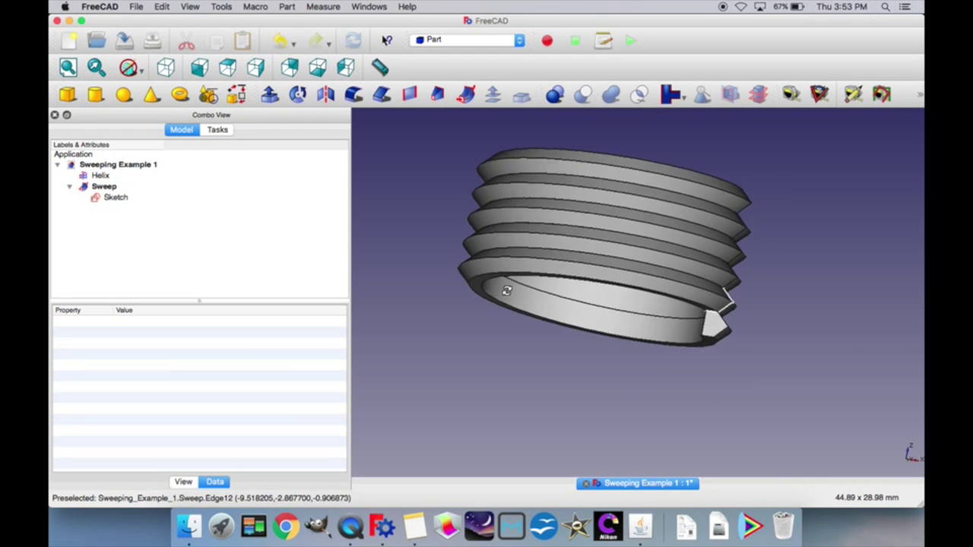
left_click(82, 190)
key("space")
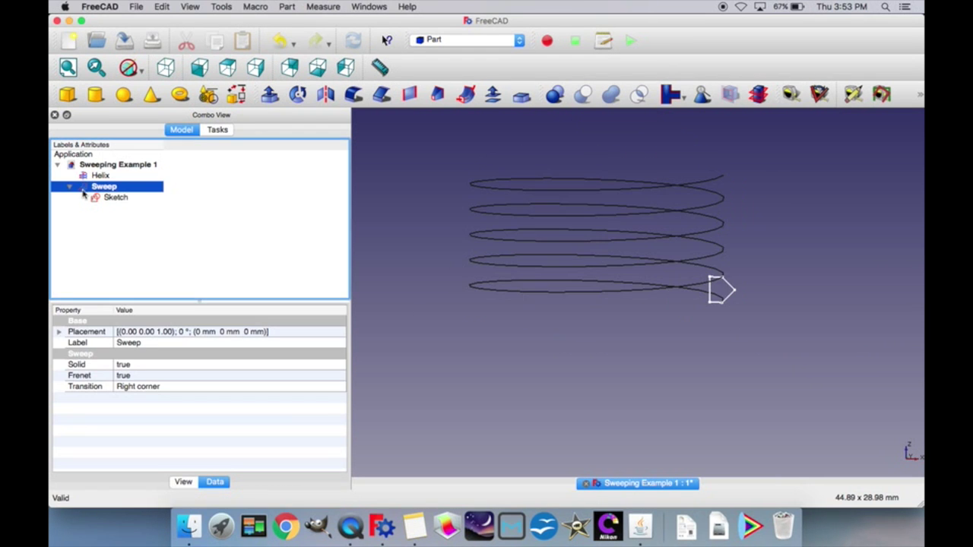
Step: Hide the profile sketch and the helix, and make the sweep visible again
left_click(118, 201)
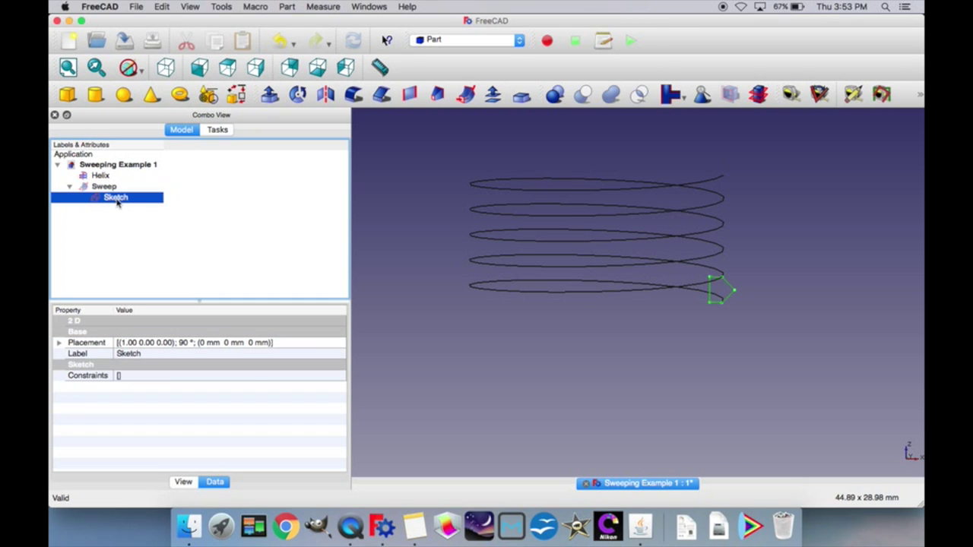
key("space")
key("Up")
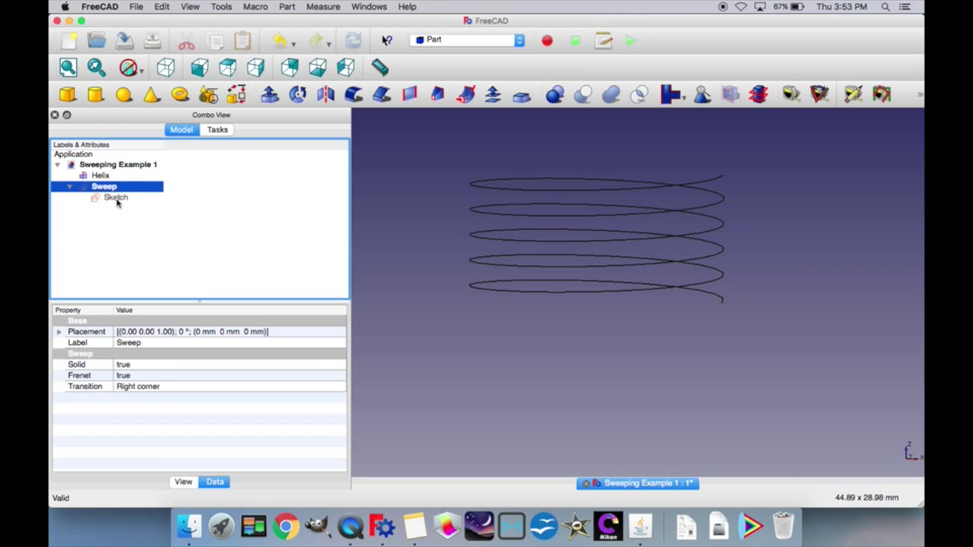
key("Up")
key("space")
left_click(70, 187)
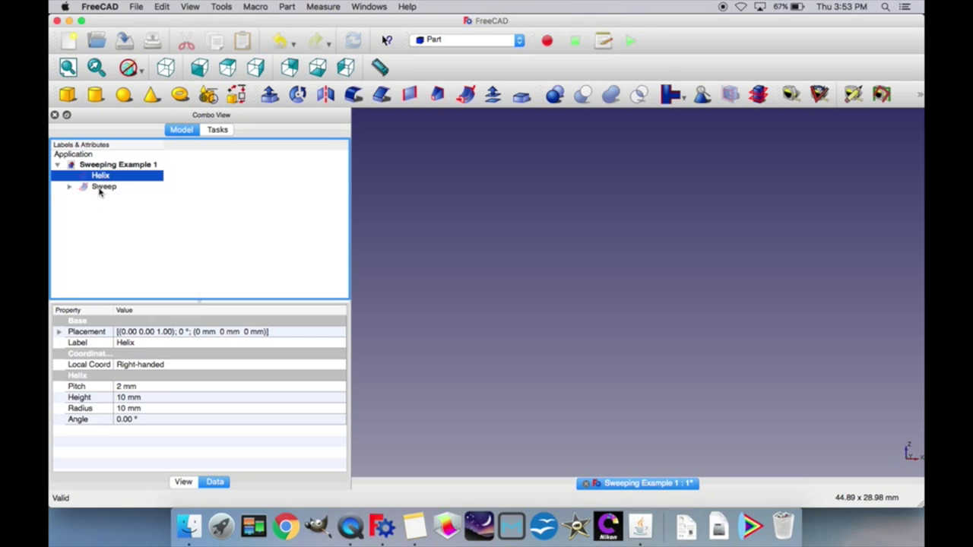
left_click(97, 186)
key("space")
Step: Show the helix and increase its pitch in small increments to 2.3 mm
left_click(92, 176)
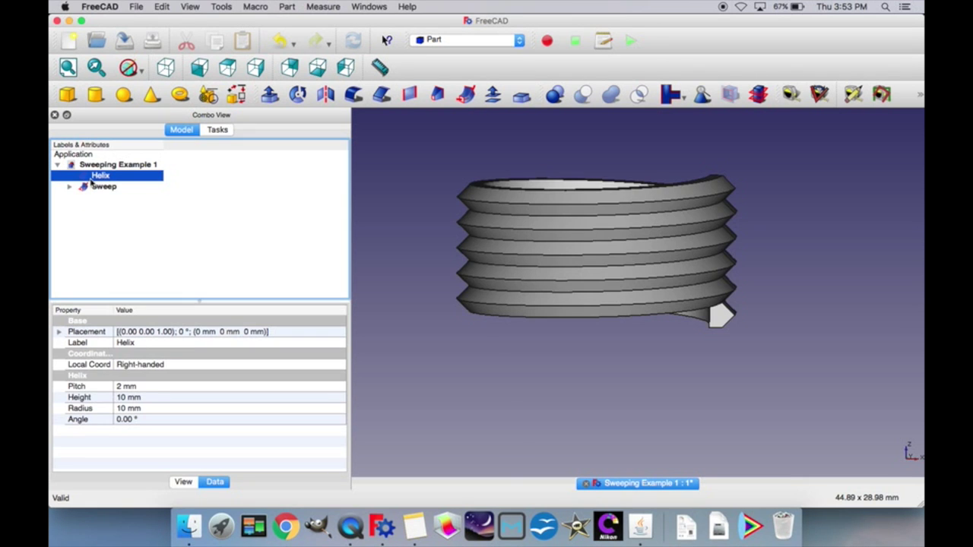
key("space")
left_click(152, 389)
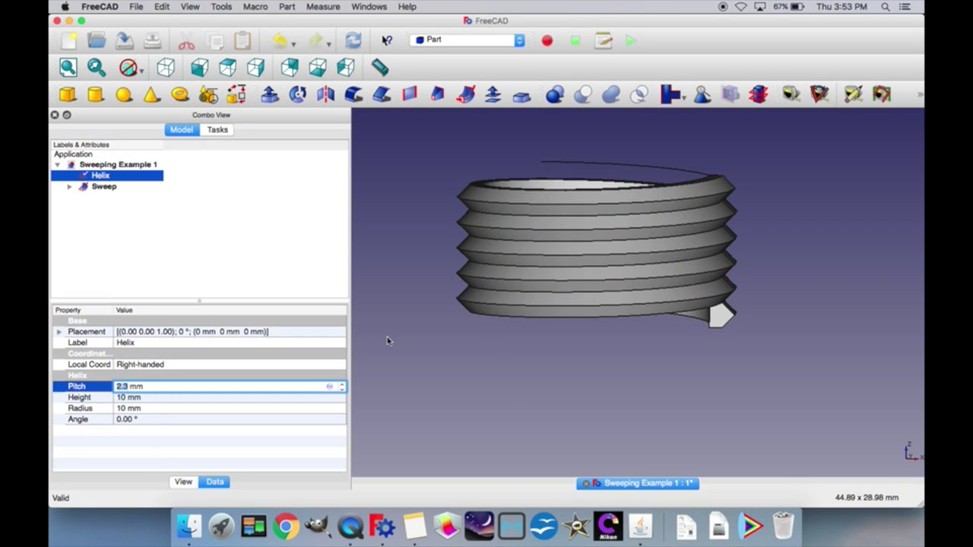
key("Up")
key("Up")
key("Up")
left_click(646, 277)
Step: Edit the sweep's profile sketch, moving its pointed tip outward by one 1 mm grid square, and close the sketch
left_click(69, 186)
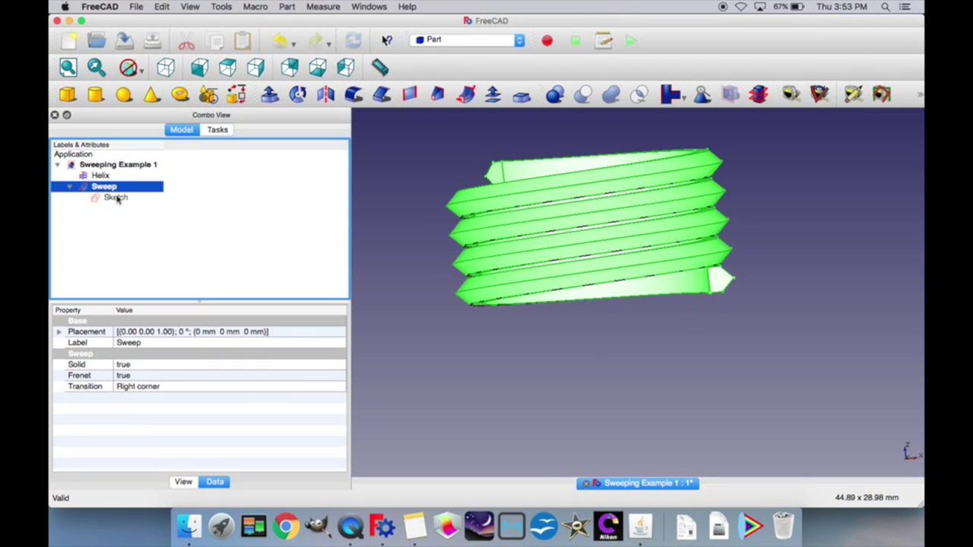
double_click(116, 198)
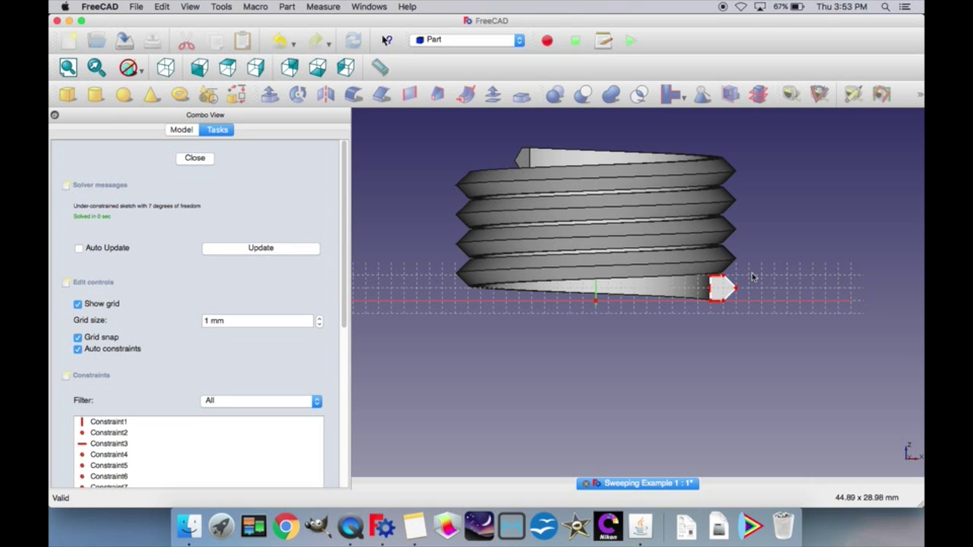
scroll(752, 277, "up", 10)
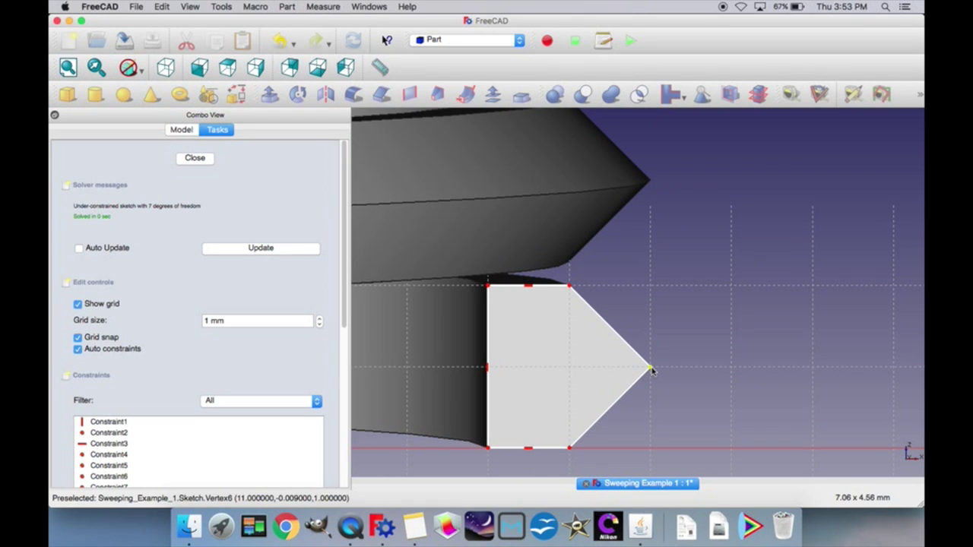
left_click_drag(652, 372, 738, 373)
scroll(738, 373, "down", 8)
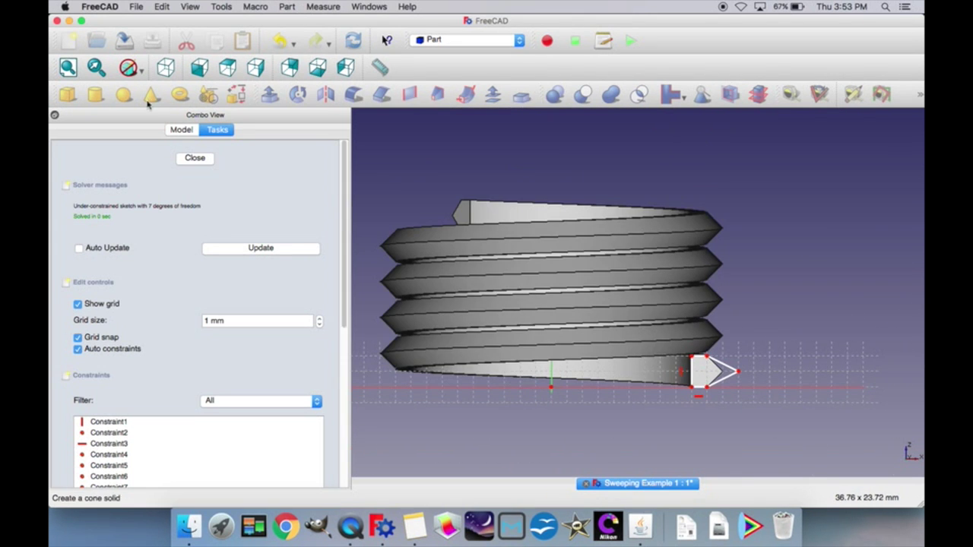
left_click(196, 160)
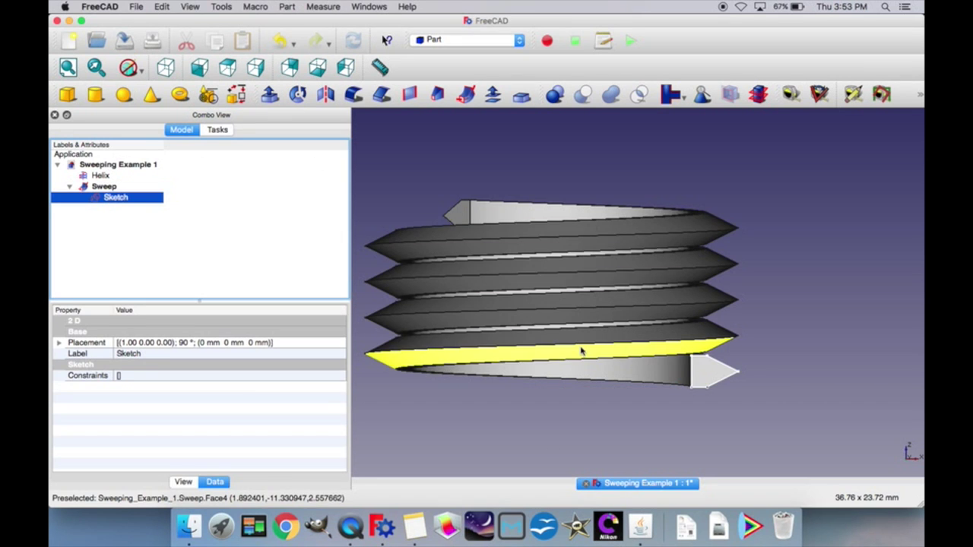
scroll(582, 347, "down", 3)
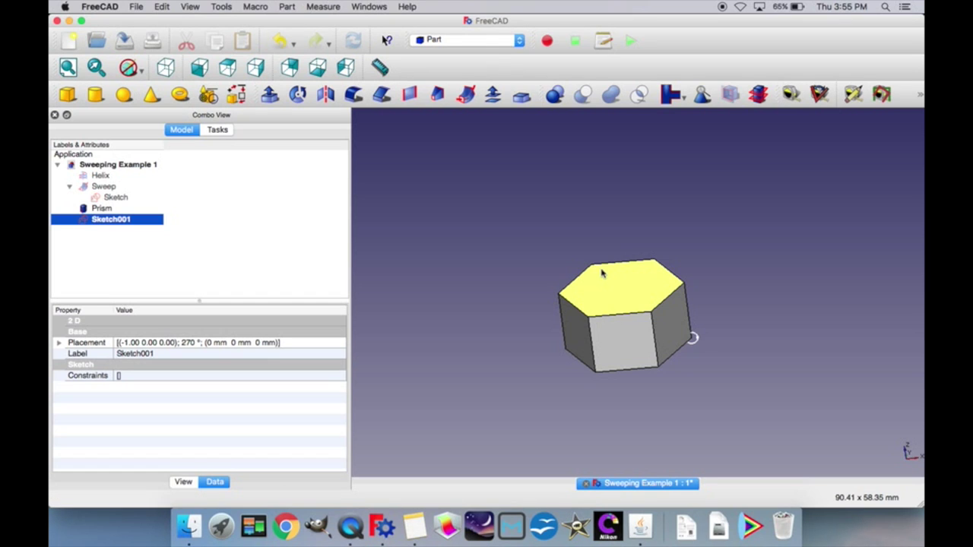
Step: Switch to the Draft workbench and downgrade the hexagonal Prism into separate faces
left_click(480, 40)
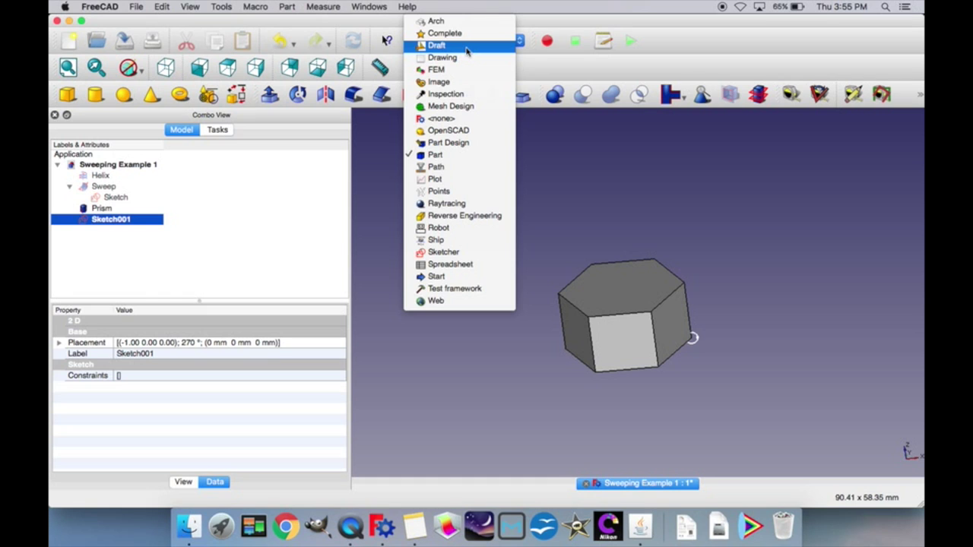
left_click(467, 46)
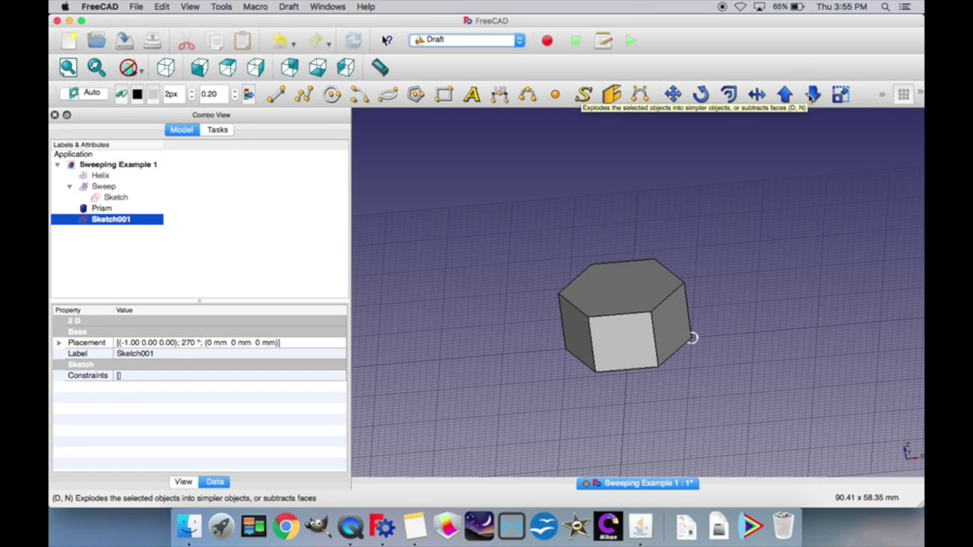
key("Up")
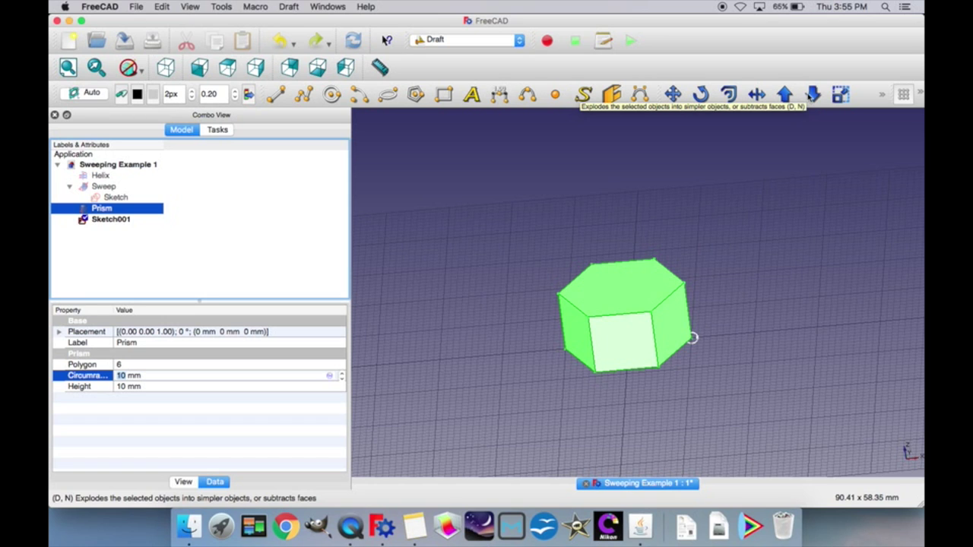
left_click(812, 94)
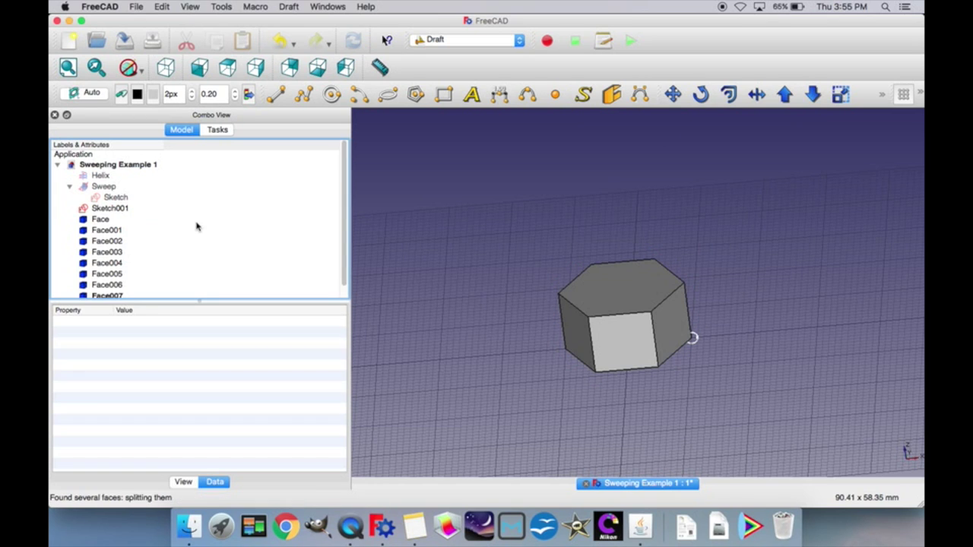
Step: Hide the six rectangular side faces of the downgraded prism, Face through Face005
left_click(101, 211)
key("space")
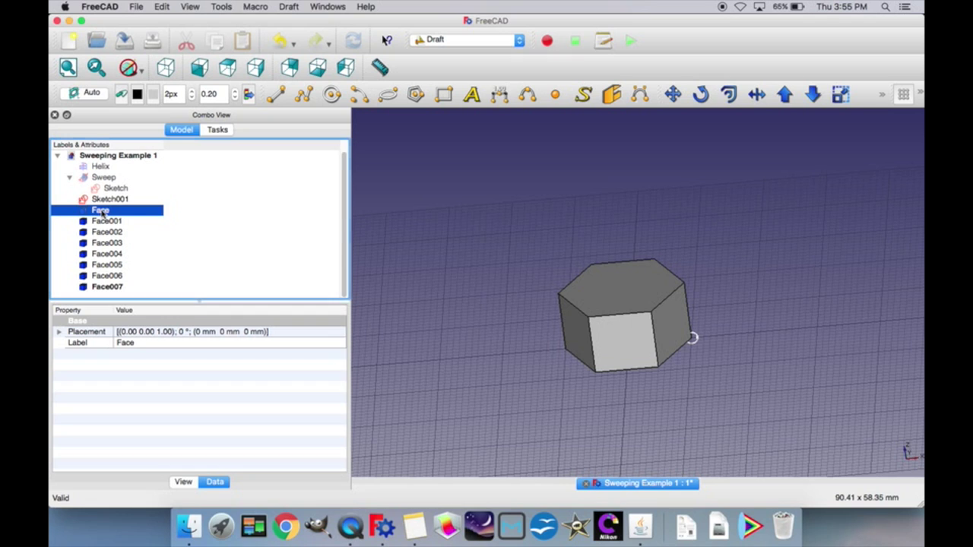
key("Down")
key("space")
key("Down")
key("space")
key("space")
key("Down")
key("space")
key("Down")
key("space")
key("Down")
key("space")
key("Down")
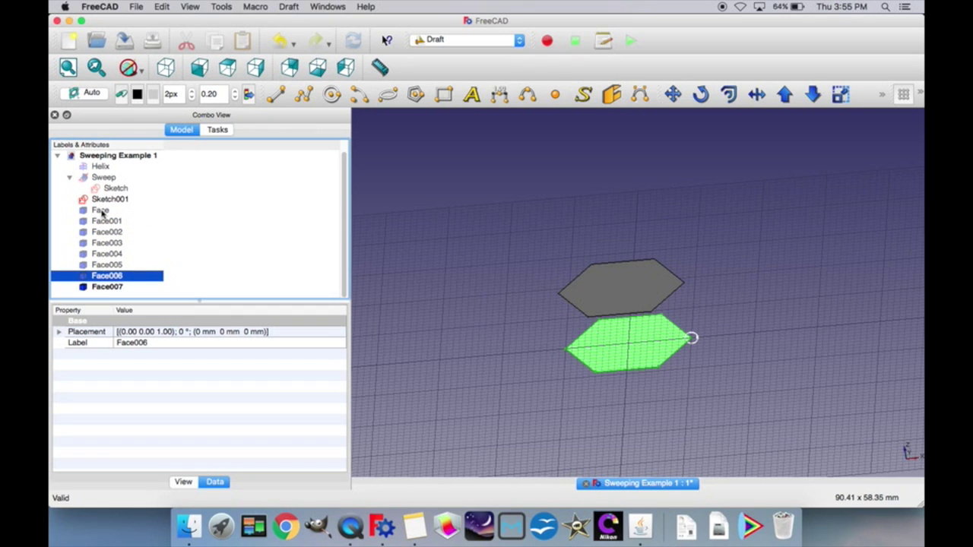
Step: Hide the prism's upper hexagonal face, Face007, and downgrade the lower hexagonal face, Face006, into a wire
key("Down")
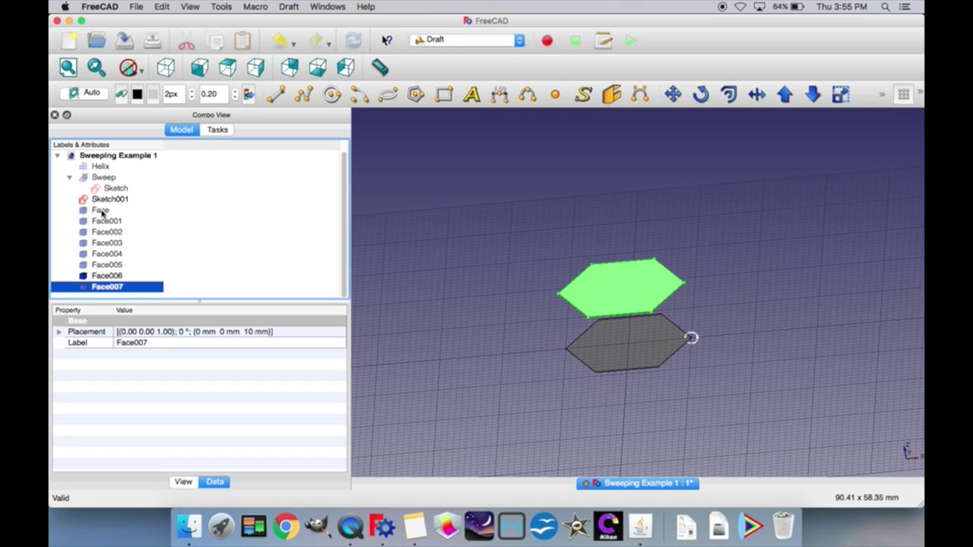
key("Up")
key("Down")
key("space")
key("Up")
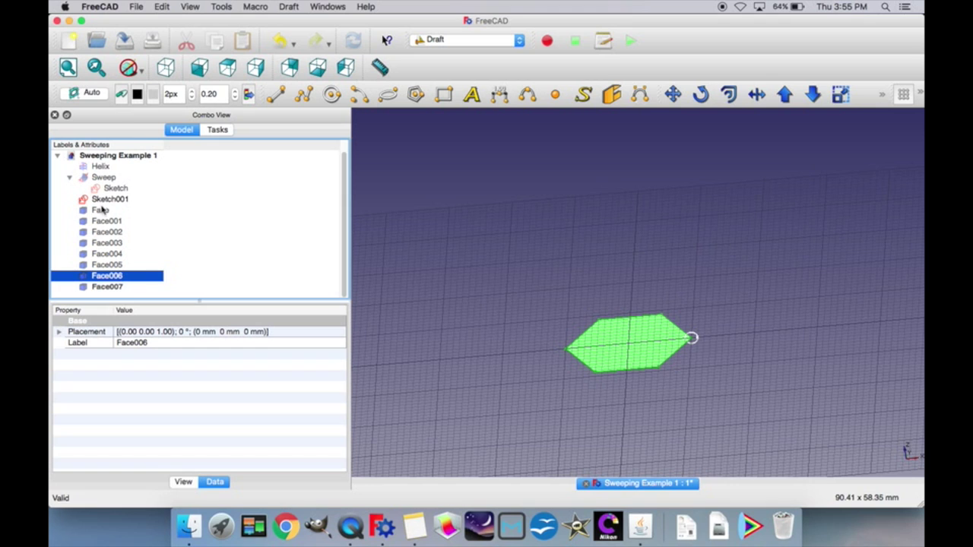
left_click(815, 93)
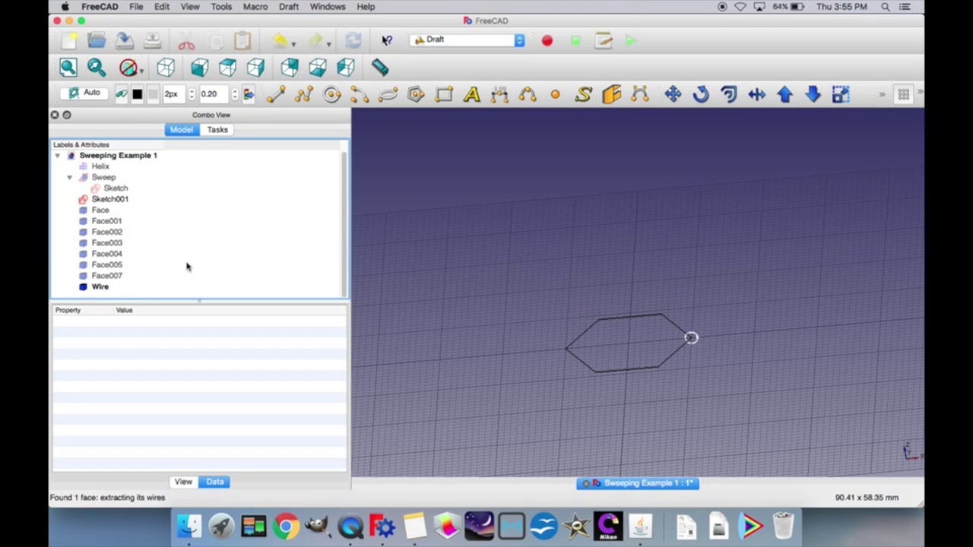
Step: Select the hexagonal wire, turn off the Draft grid, and switch to the Part workbench
left_click(118, 287)
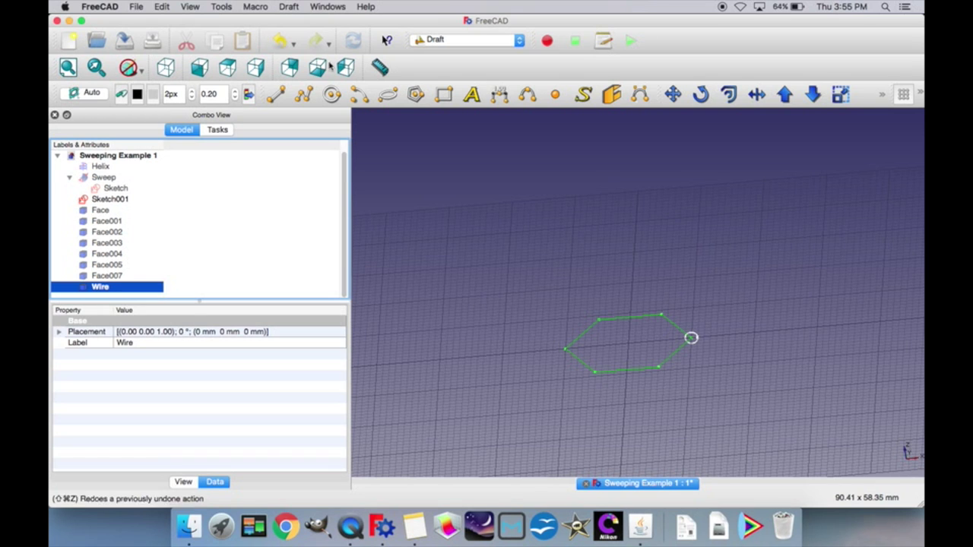
left_click(460, 38)
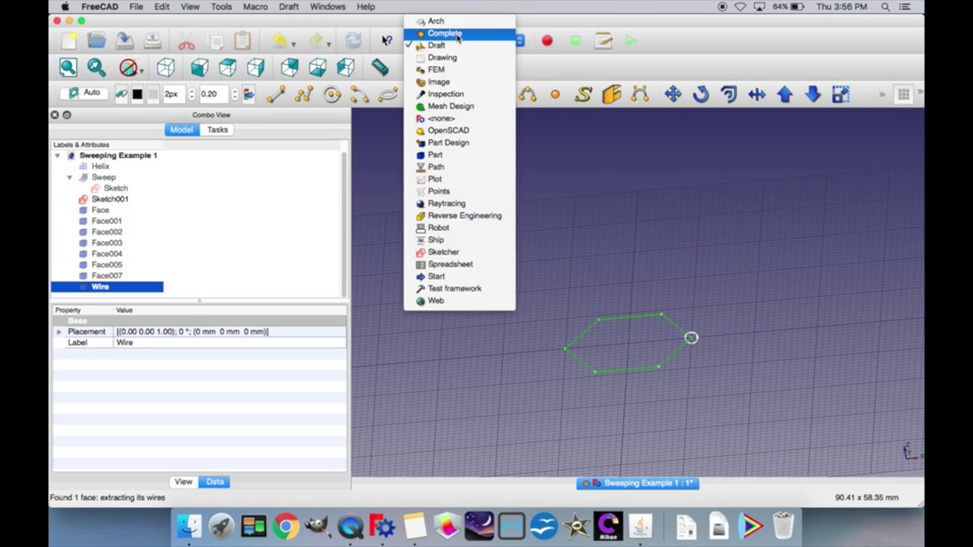
left_click(532, 324)
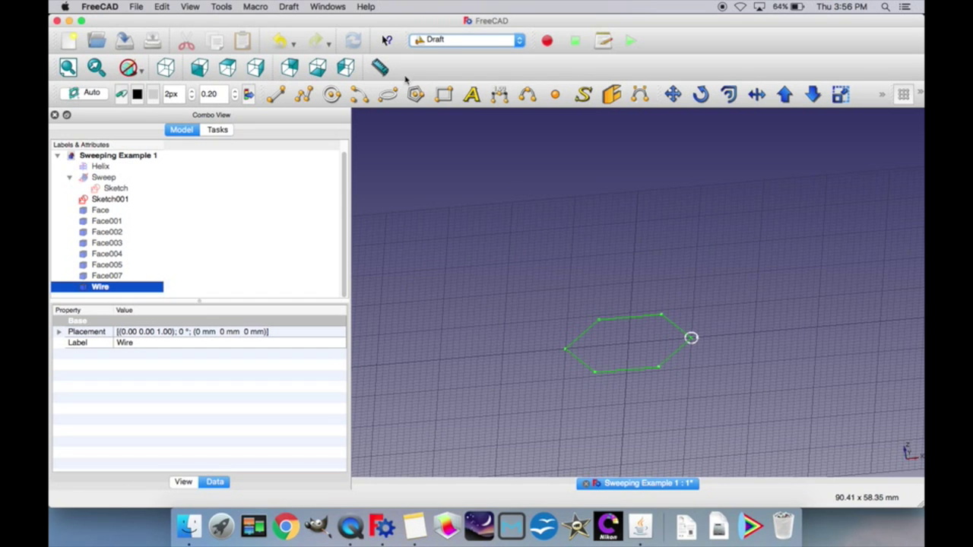
left_click(448, 39)
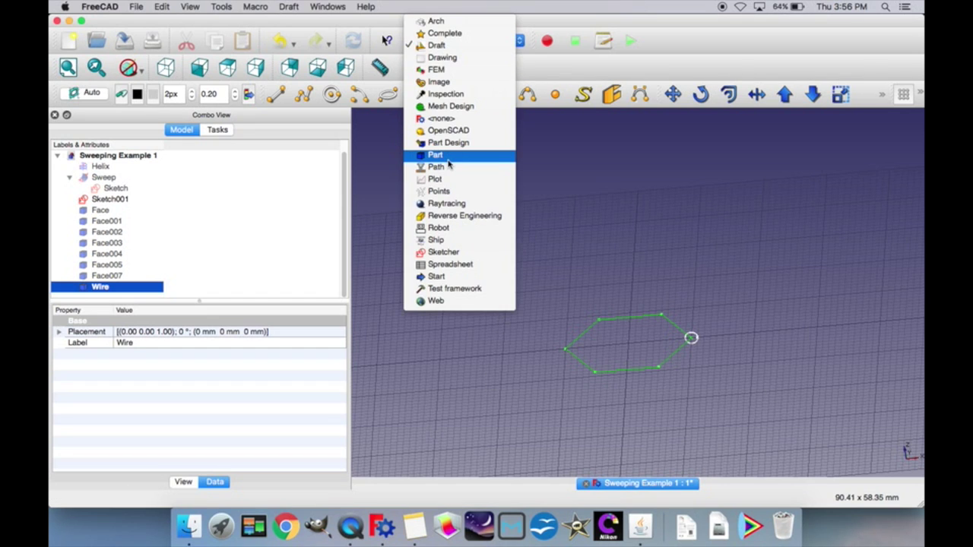
left_click(883, 80)
left_click(903, 97)
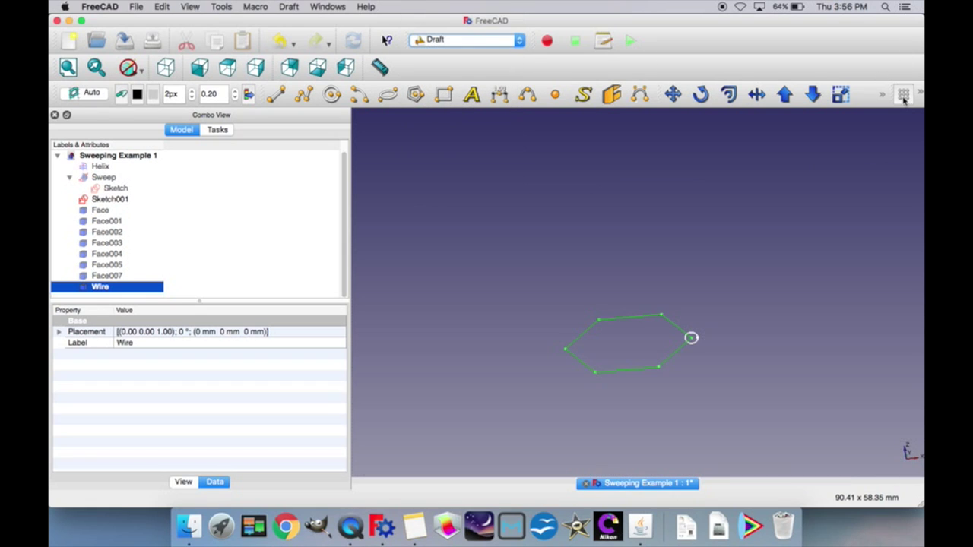
left_click(433, 40)
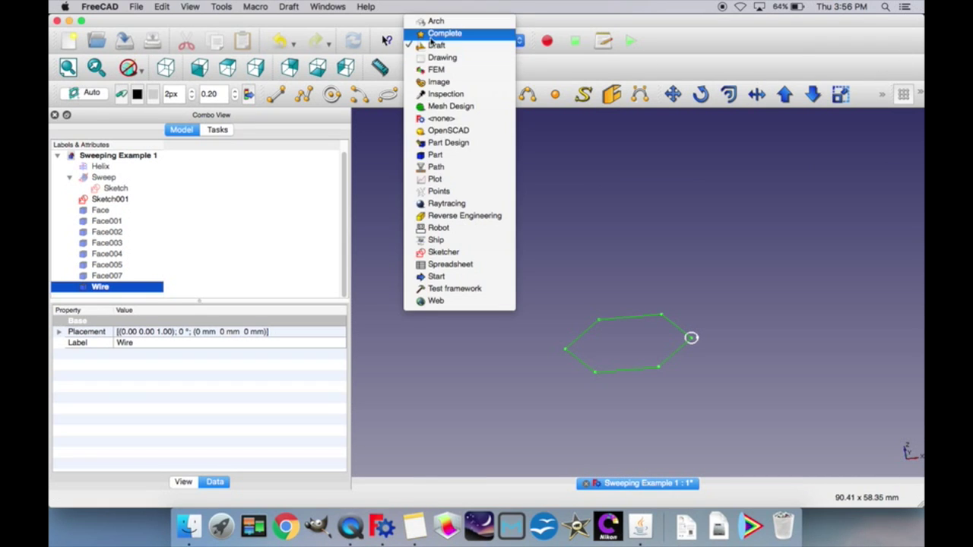
left_click(439, 154)
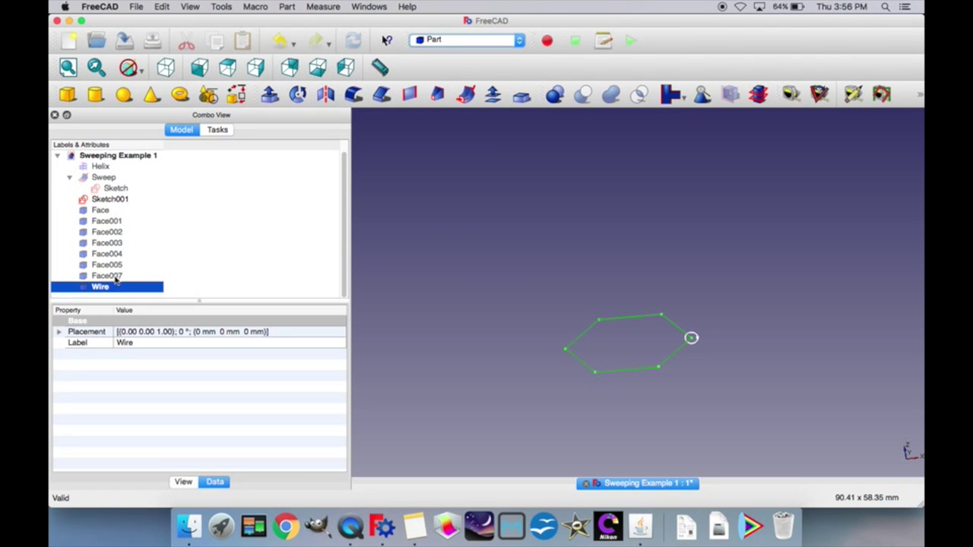
Step: Rotate the hexagonal wire 90° about the Z axis through its placement
left_click(162, 6)
left_click(194, 169)
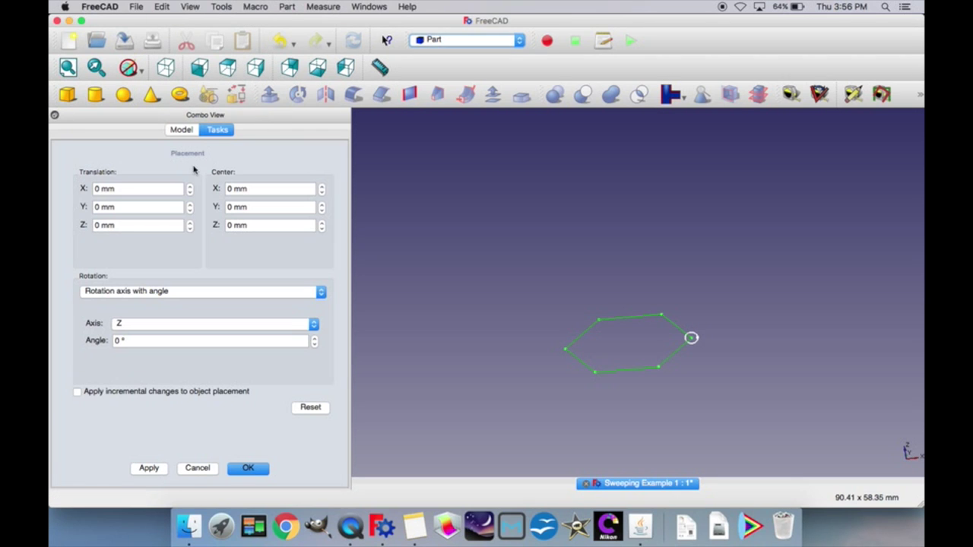
left_click(139, 294)
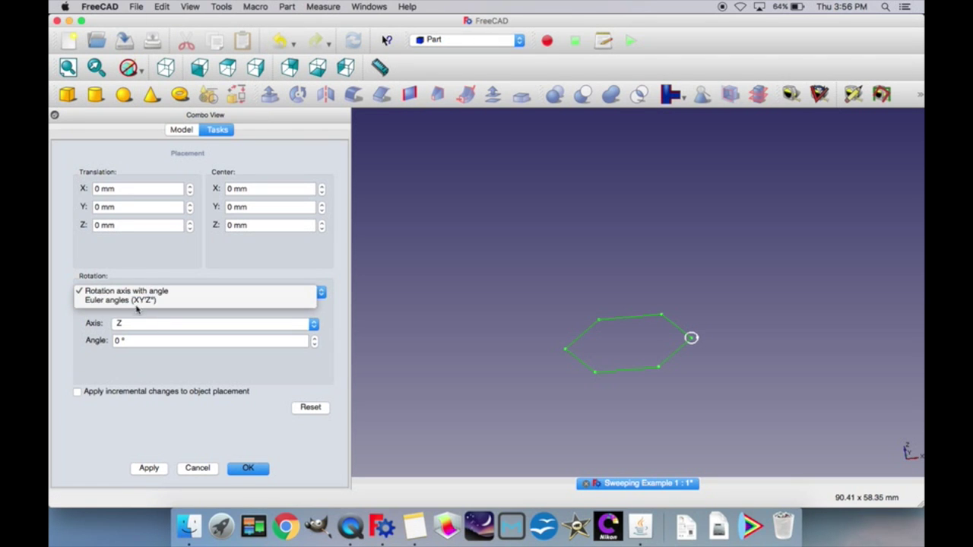
left_click(137, 343)
type("9")
left_click(148, 468)
left_click(248, 468)
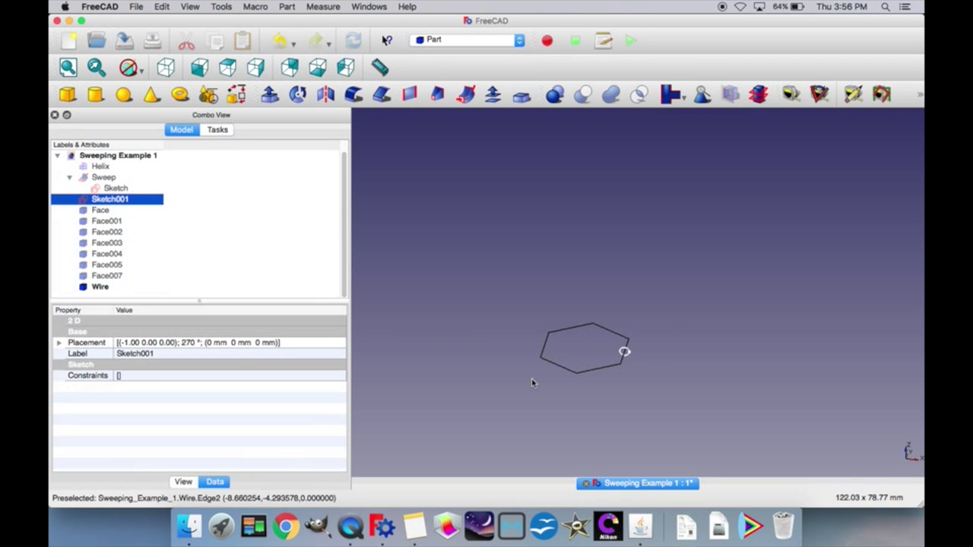
Step: Start a Sweep and add the small circle sketch, Sketch001, as its profile
scroll(532, 384, "up", 2)
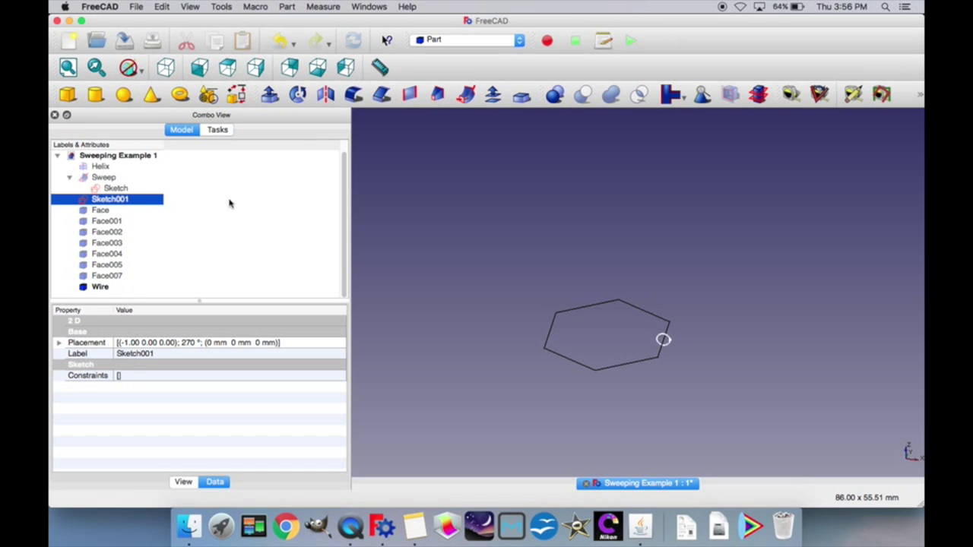
left_click(466, 93)
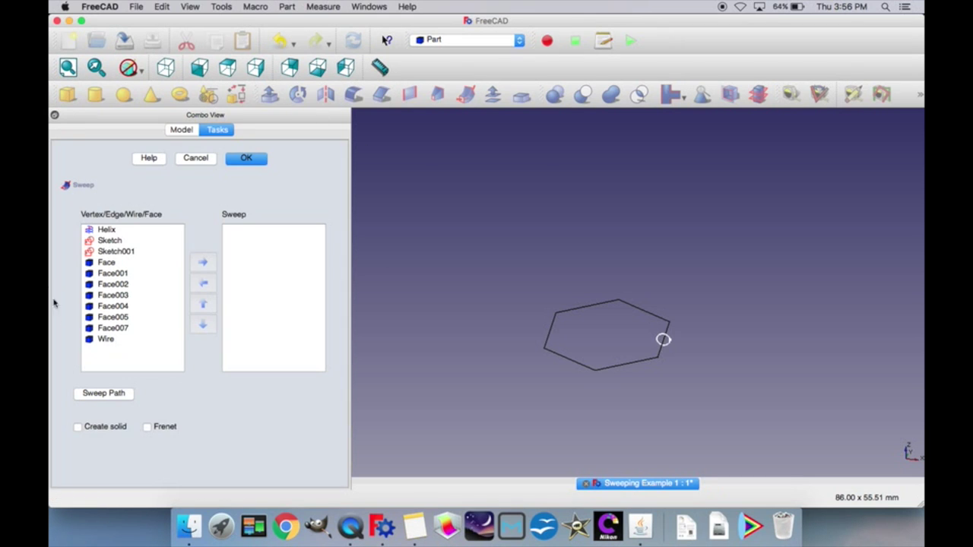
left_click(105, 242)
left_click(110, 252)
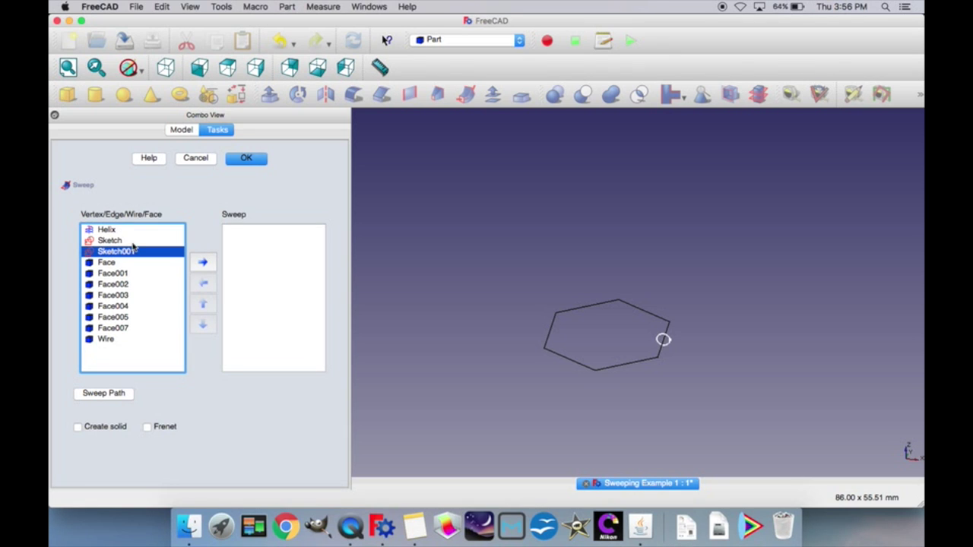
left_click(202, 263)
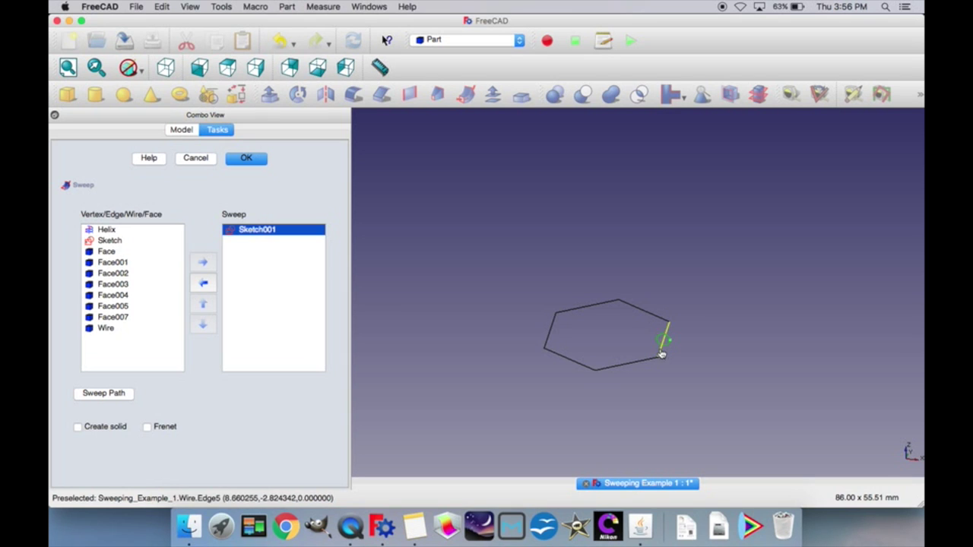
Step: Pick all six edges of the hexagonal wire as the path, enable Create solid and Frenet, and create the sweep
left_click(648, 317, "ctrl")
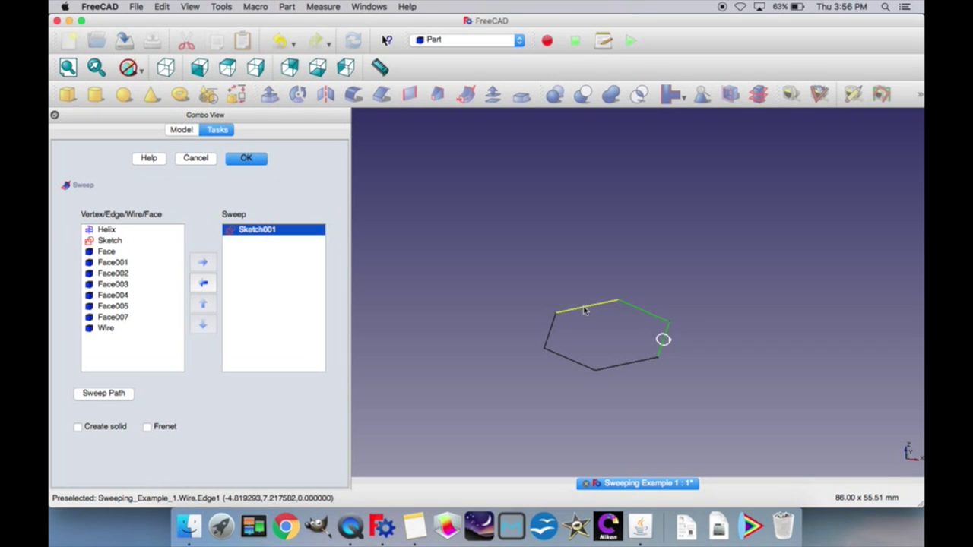
left_click(586, 306, "ctrl")
left_click(545, 341, "ctrl")
left_click(570, 359, "ctrl")
left_click(636, 366, "ctrl")
left_click(110, 427)
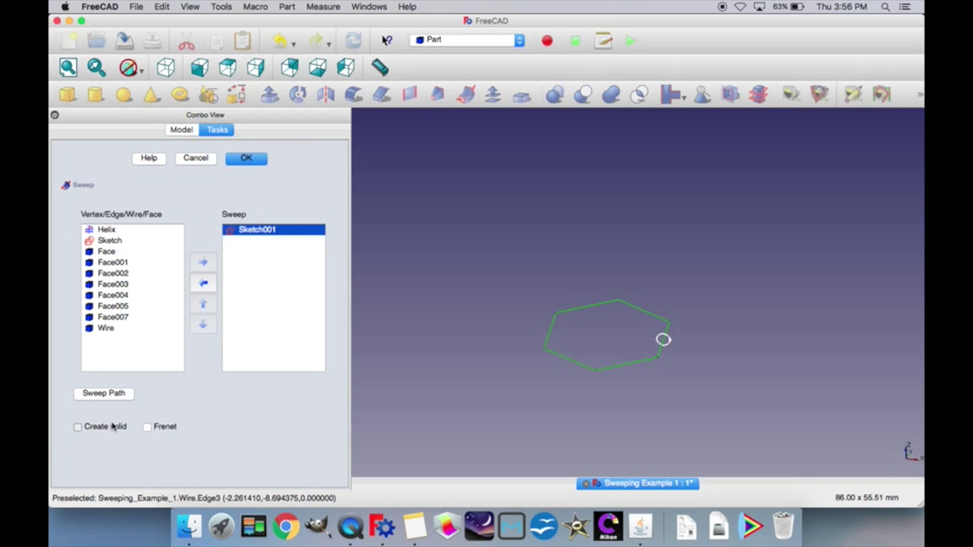
left_click(163, 428)
left_click(247, 158)
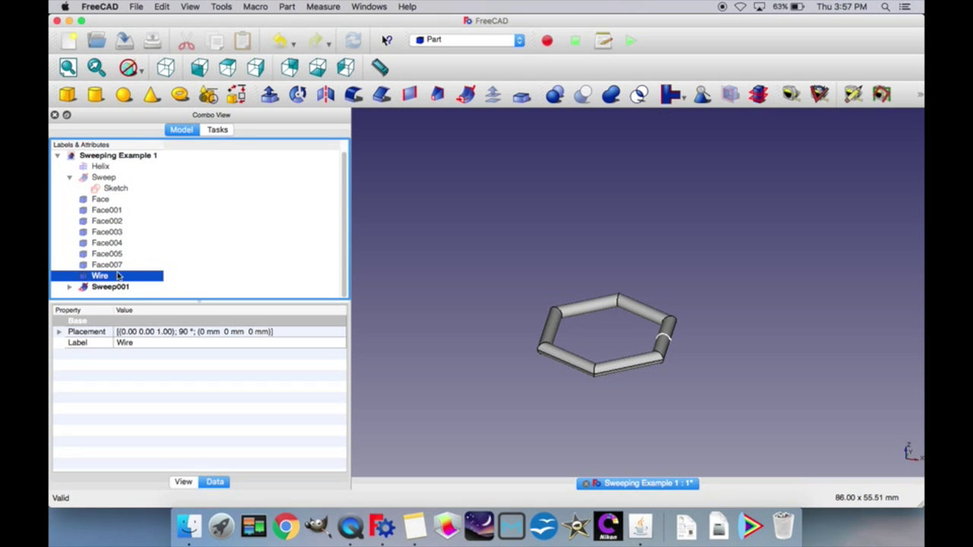
Step: Examine the list of available geometric primitives and close it without creating any shape
mouse_move(671, 425)
middle_mouse_down()
mouse_move(671, 387)
mouse_move(667, 442)
middle_mouse_up()
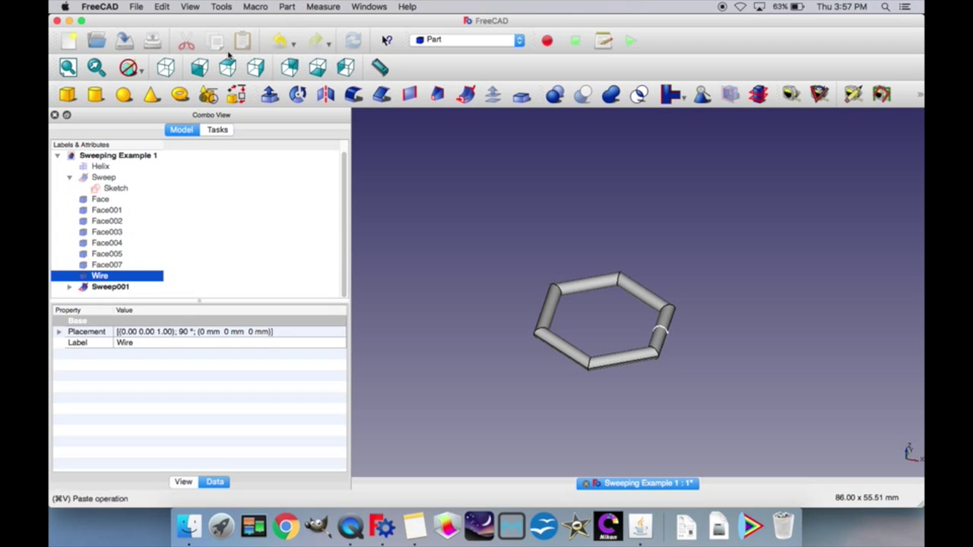
left_click(207, 94)
left_click(171, 212)
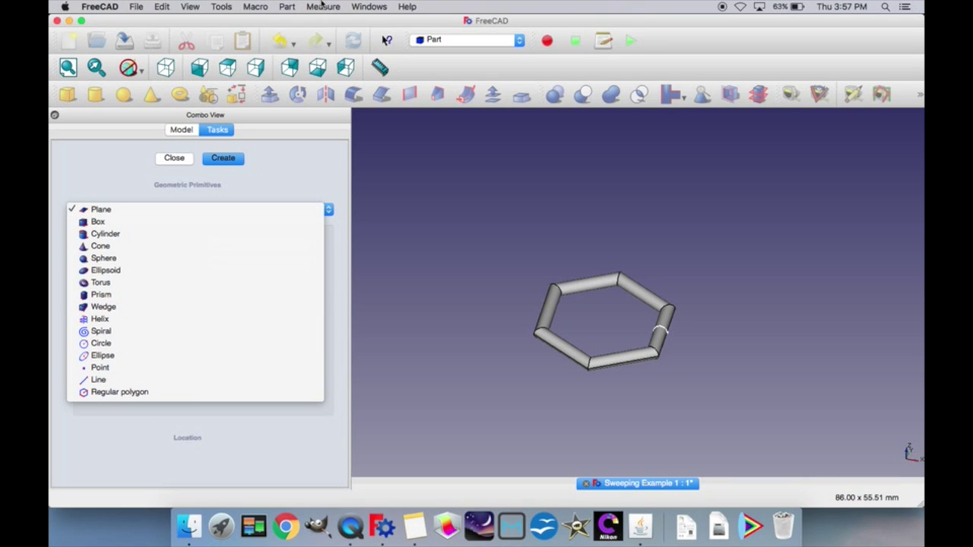
left_click(189, 161)
left_click(189, 160)
Step: Switch to the Draft workbench
left_click(476, 38)
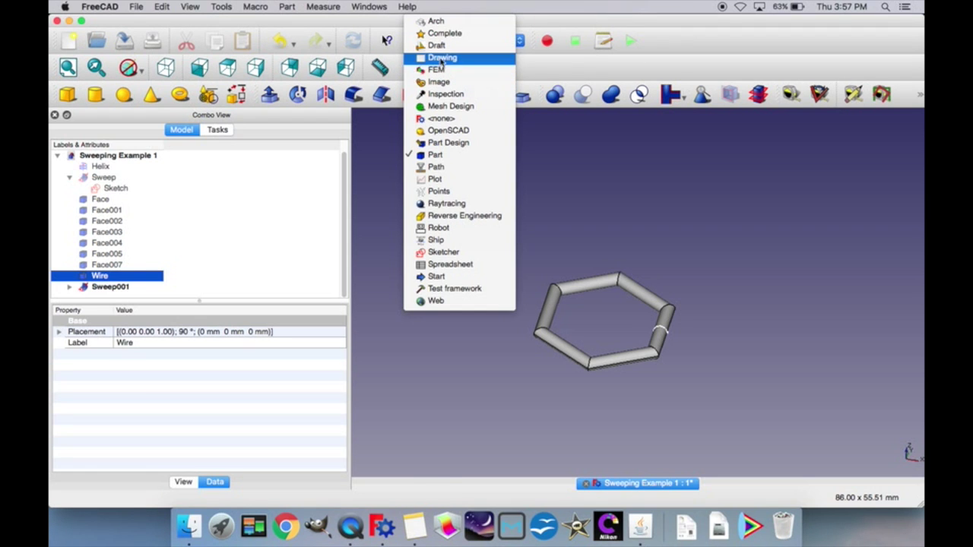
left_click(440, 45)
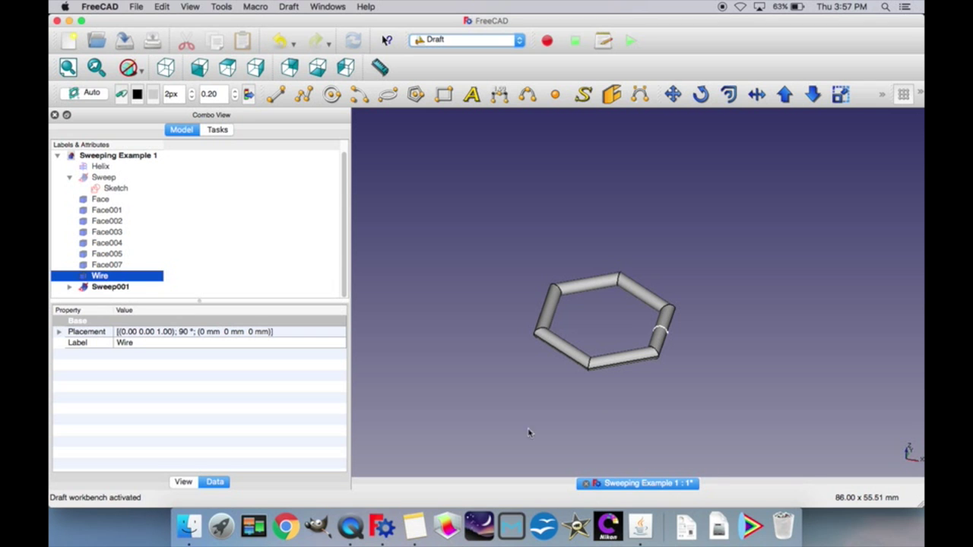